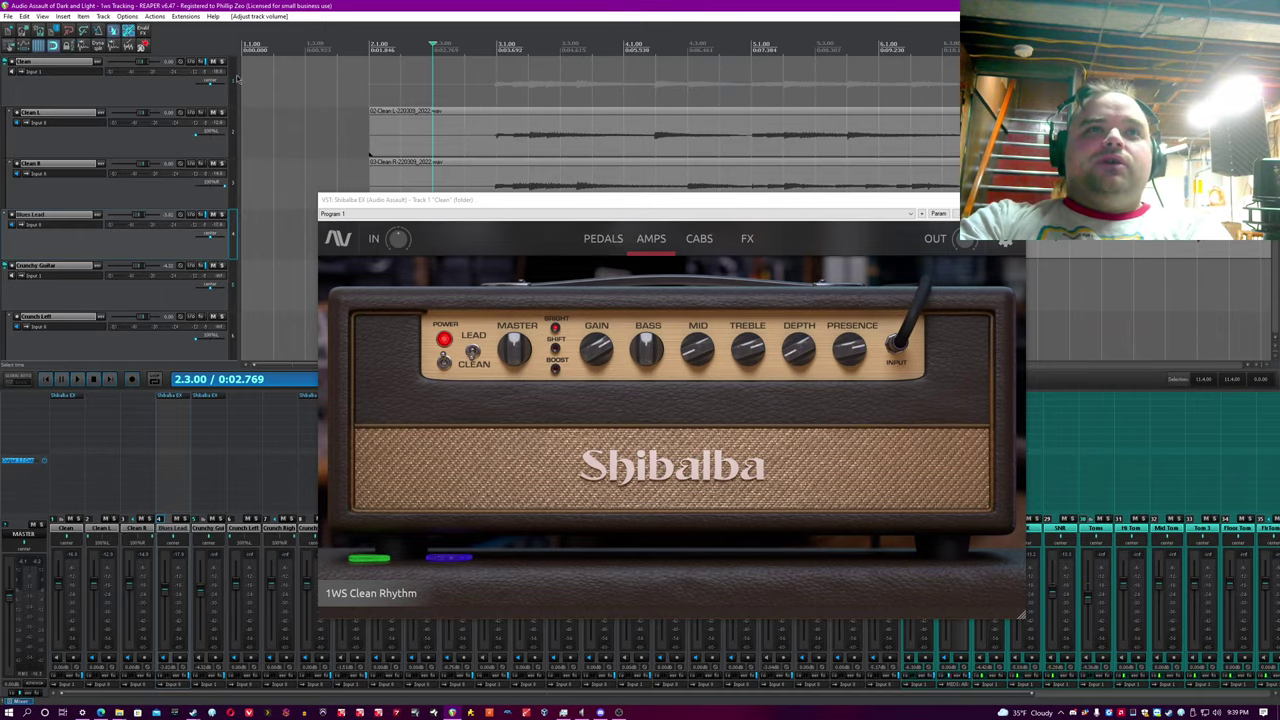
Move the Shibalba EX window lower, clear of the upper tracks, and look over the whole project's tracks and timeline.
{"action": "left_click_drag", "start_coordinate": [403, 199], "coordinate": [426, 268]}
{"action": "scroll", "coordinate": [458, 164], "scroll_direction": "down", "scroll_amount": 6}
{"action": "left_click", "coordinate": [372, 4]}
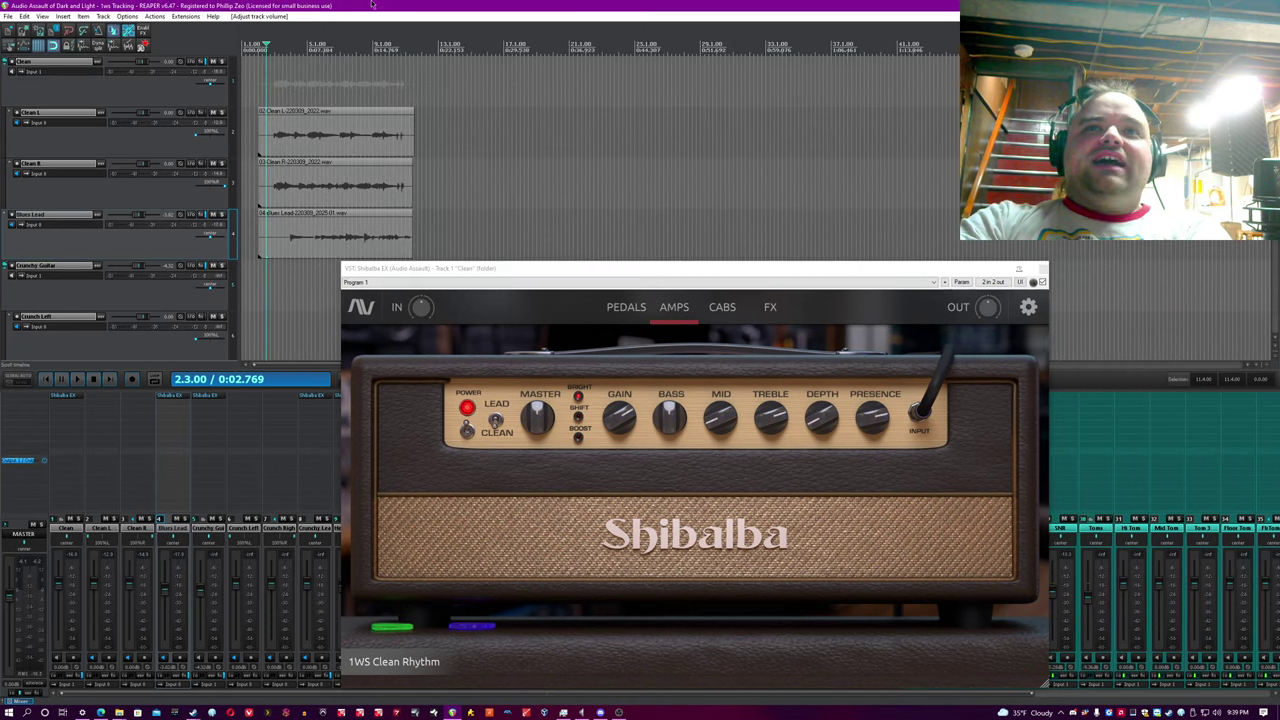
{"action": "scroll", "coordinate": [480, 150], "scroll_direction": "down", "scroll_amount": 5}
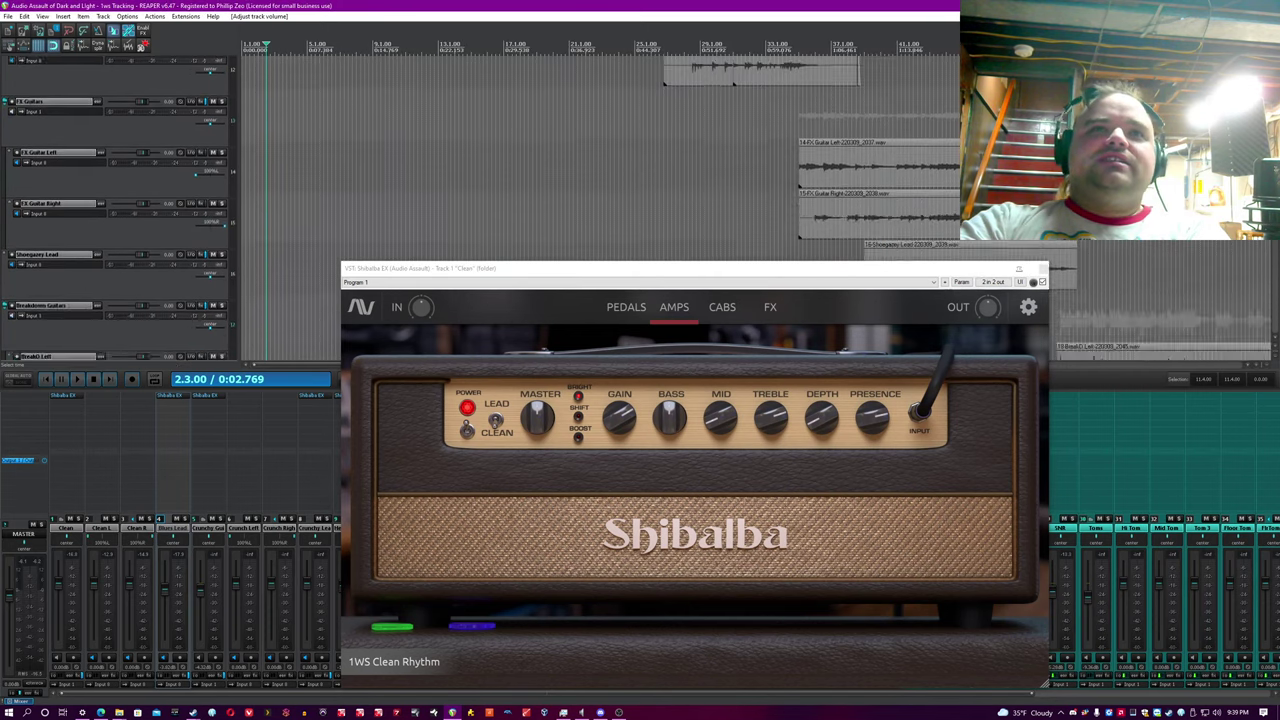
{"action": "scroll", "coordinate": [480, 150], "scroll_direction": "down", "scroll_amount": 8}
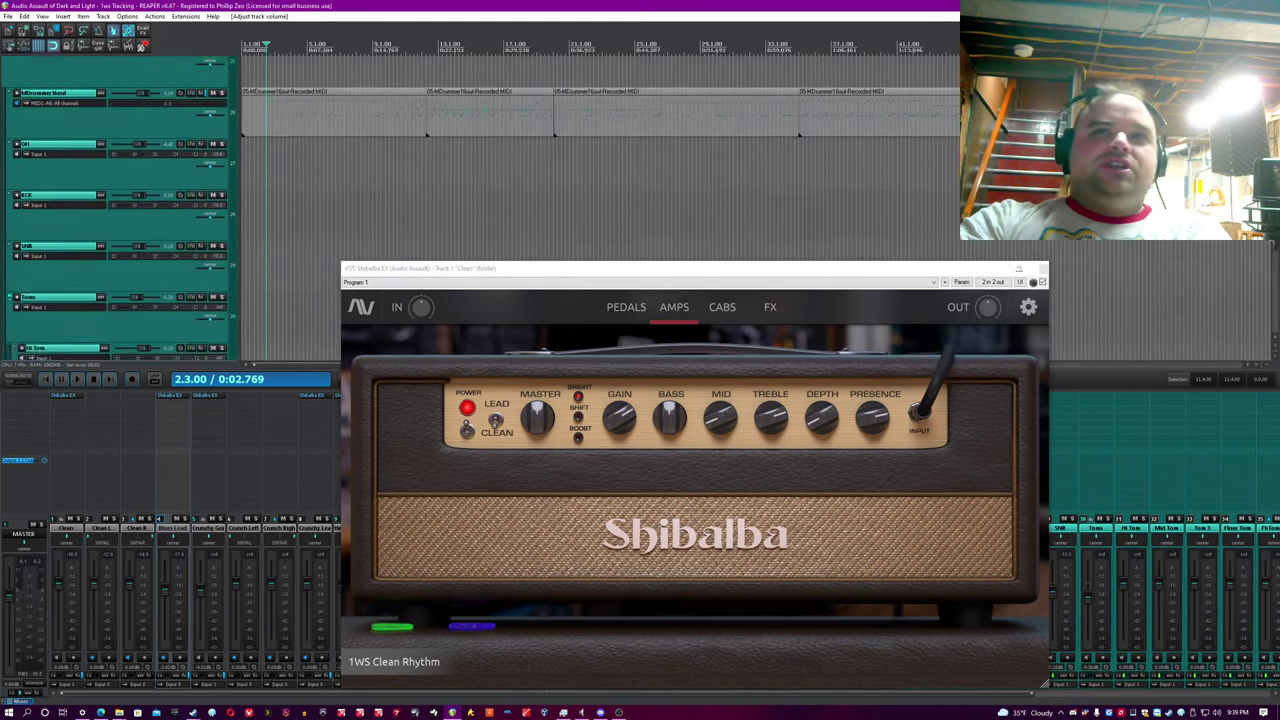
{"action": "scroll", "coordinate": [600, 150], "scroll_direction": "up", "scroll_amount": 9}
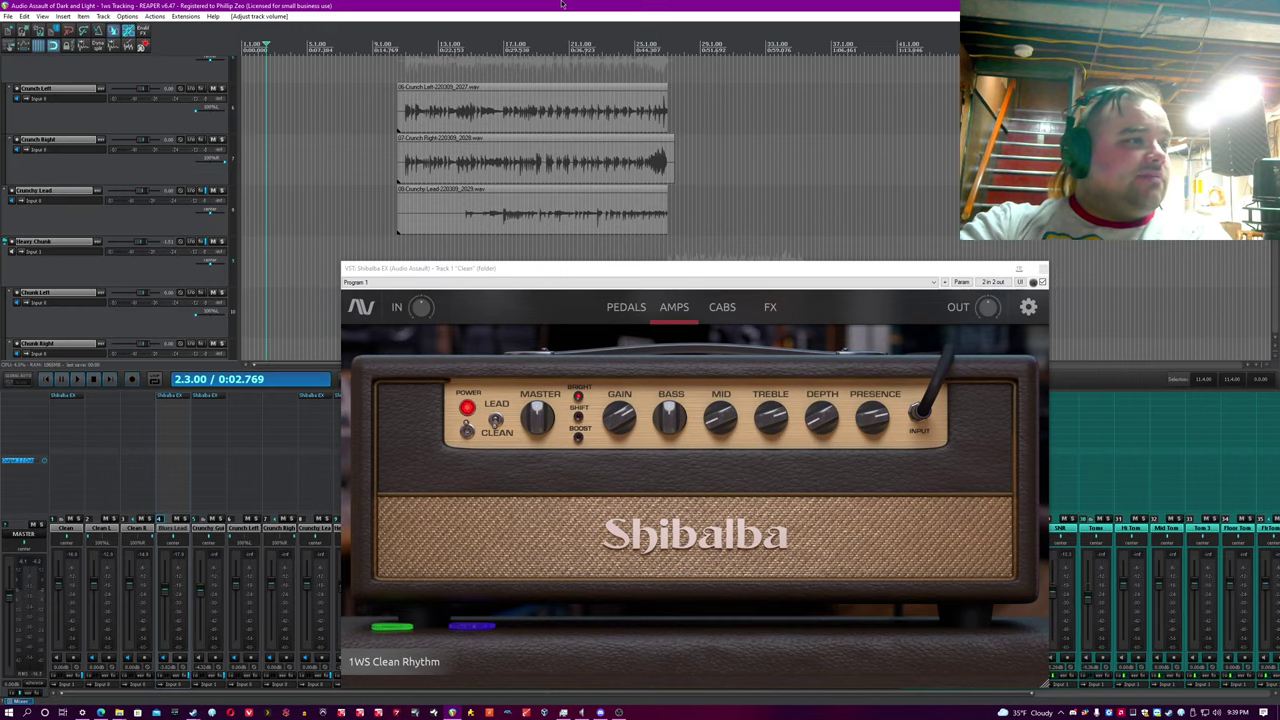
Switch off the Gator II noise gate among the plugin's pedals and inspect the Booster and Screamer pedal controls.
{"action": "left_click", "coordinate": [626, 307]}
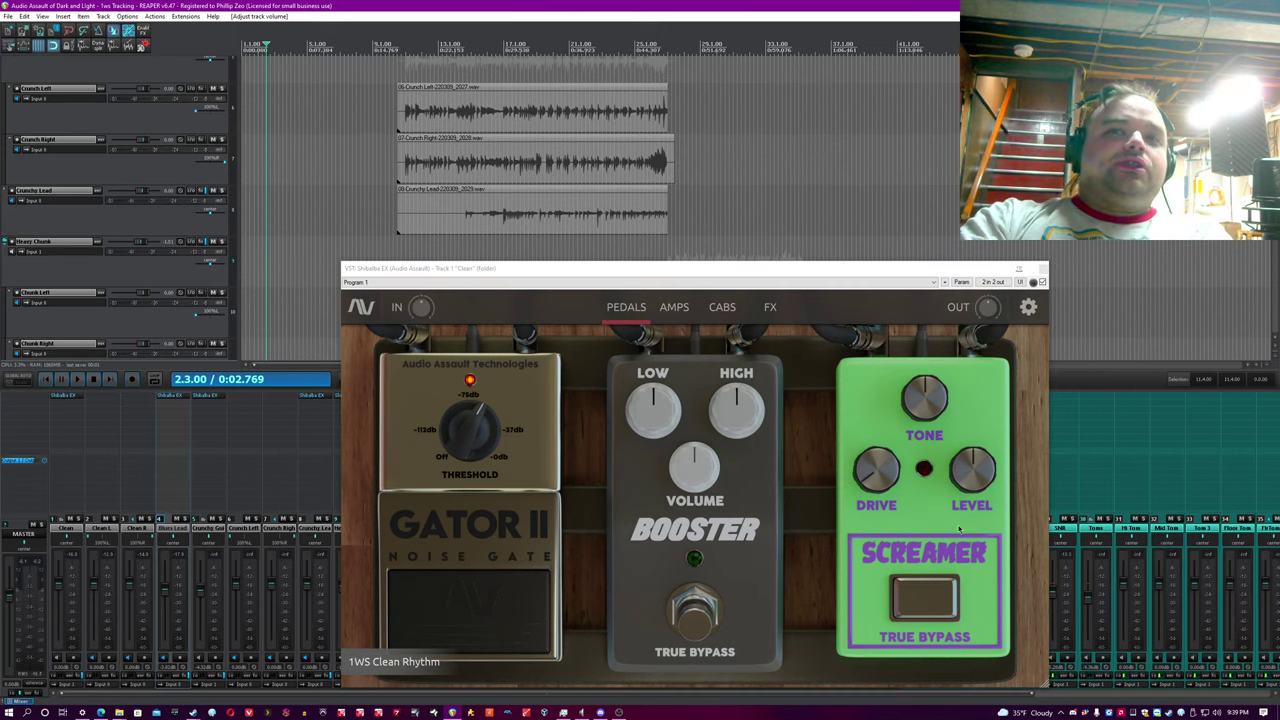
{"action": "left_click", "coordinate": [456, 526]}
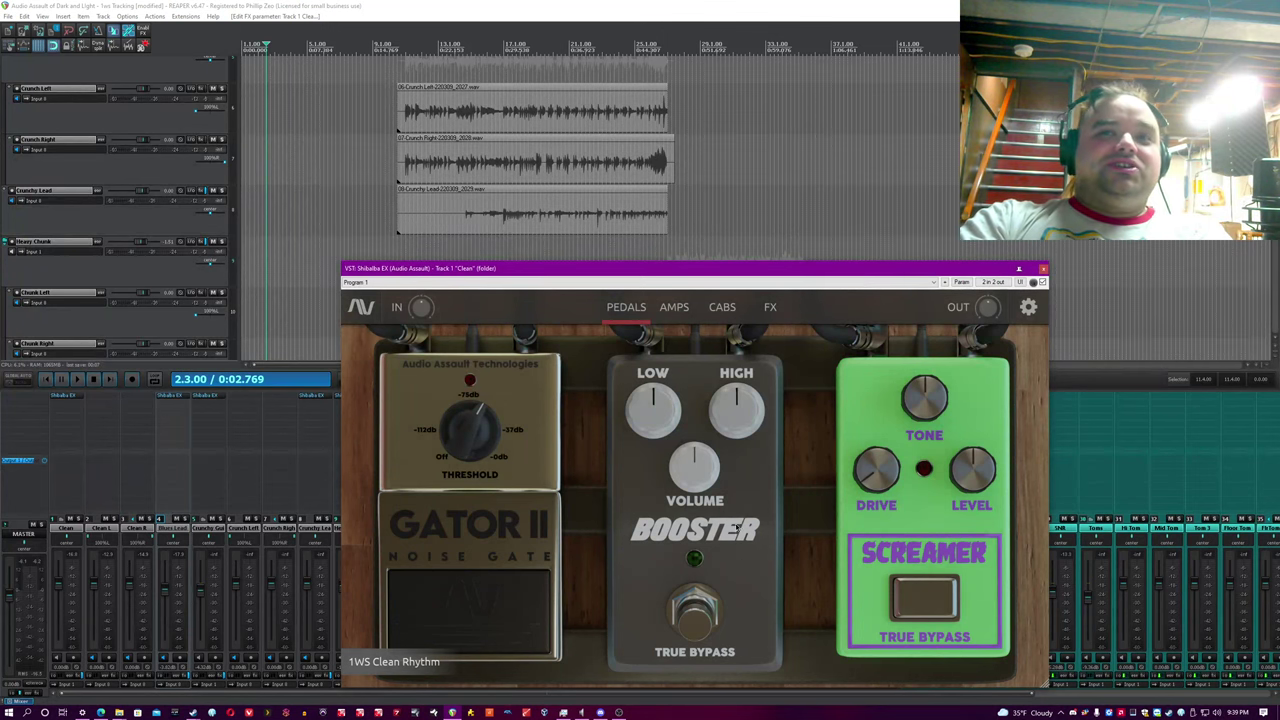
{"action": "mouse_move", "coordinate": [710, 456]}
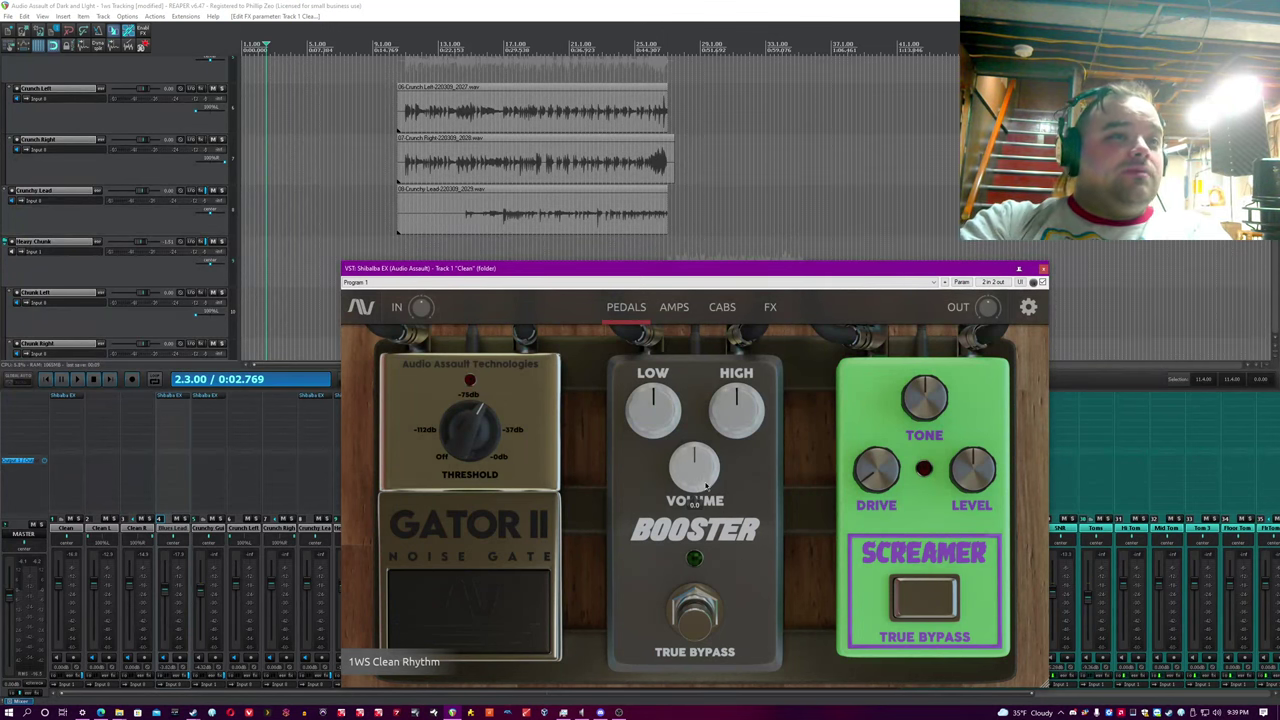
{"action": "mouse_move", "coordinate": [649, 416]}
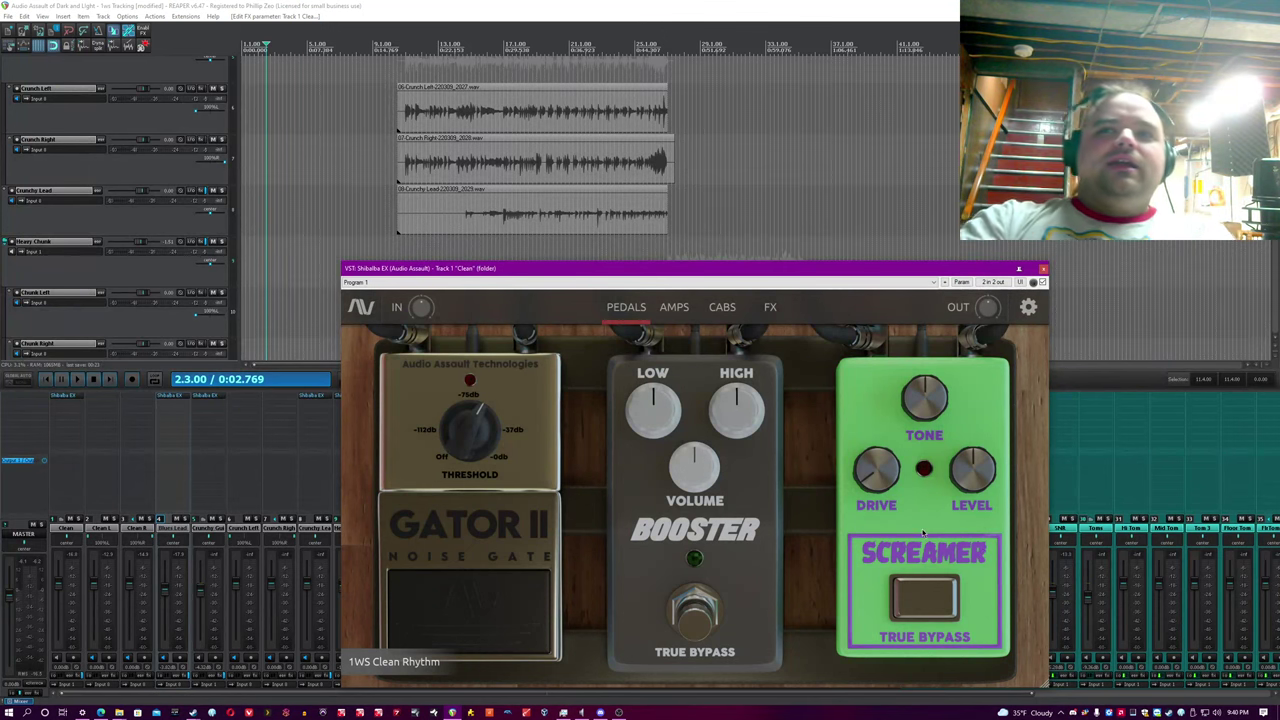
{"action": "mouse_move", "coordinate": [878, 487]}
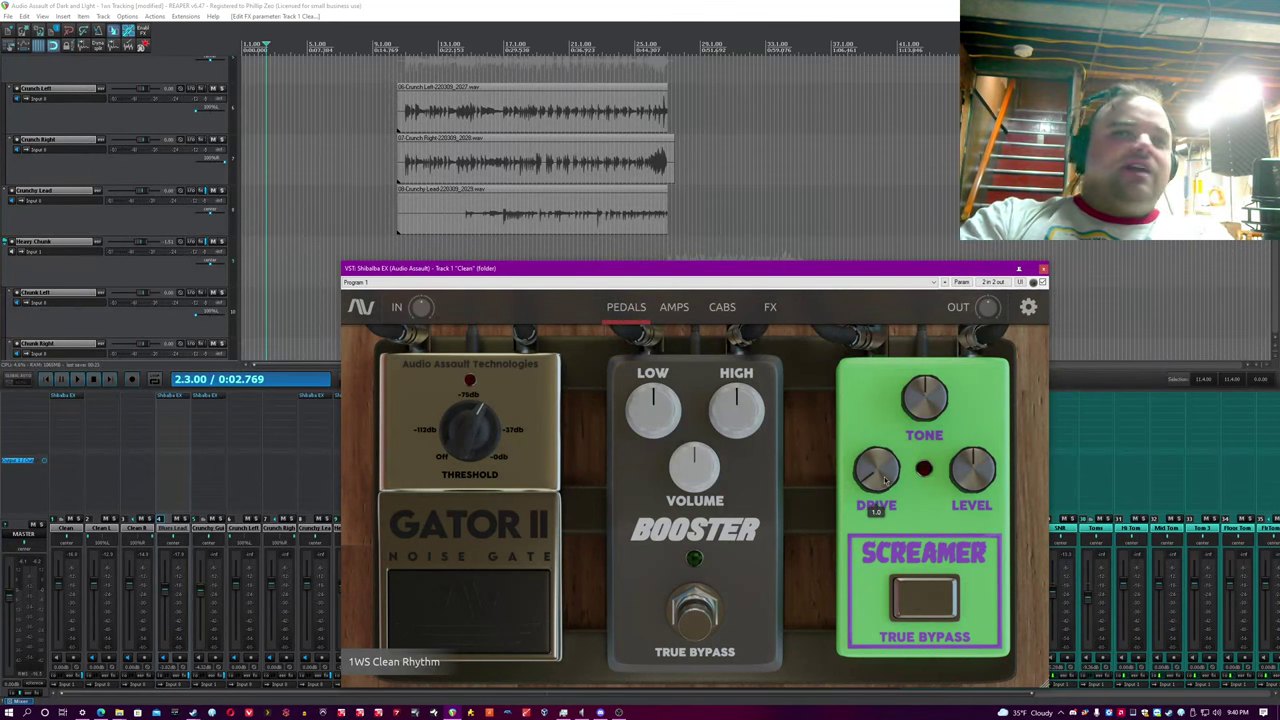
{"action": "left_click", "coordinate": [481, 5]}
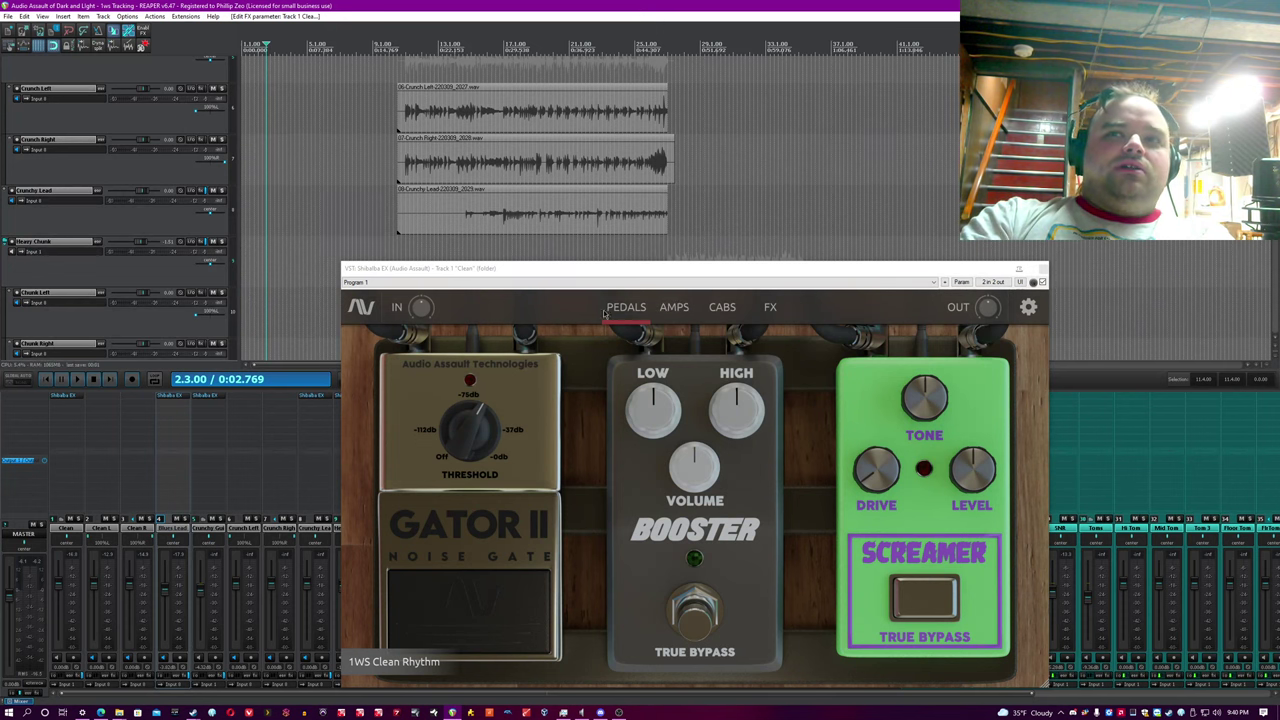
Try out the plugin's input and output level controls and save the project.
{"action": "left_click", "coordinate": [418, 316]}
{"action": "left_click_drag", "start_coordinate": [417, 315], "coordinate": [476, 4]}
{"action": "mouse_move", "coordinate": [428, 314]}
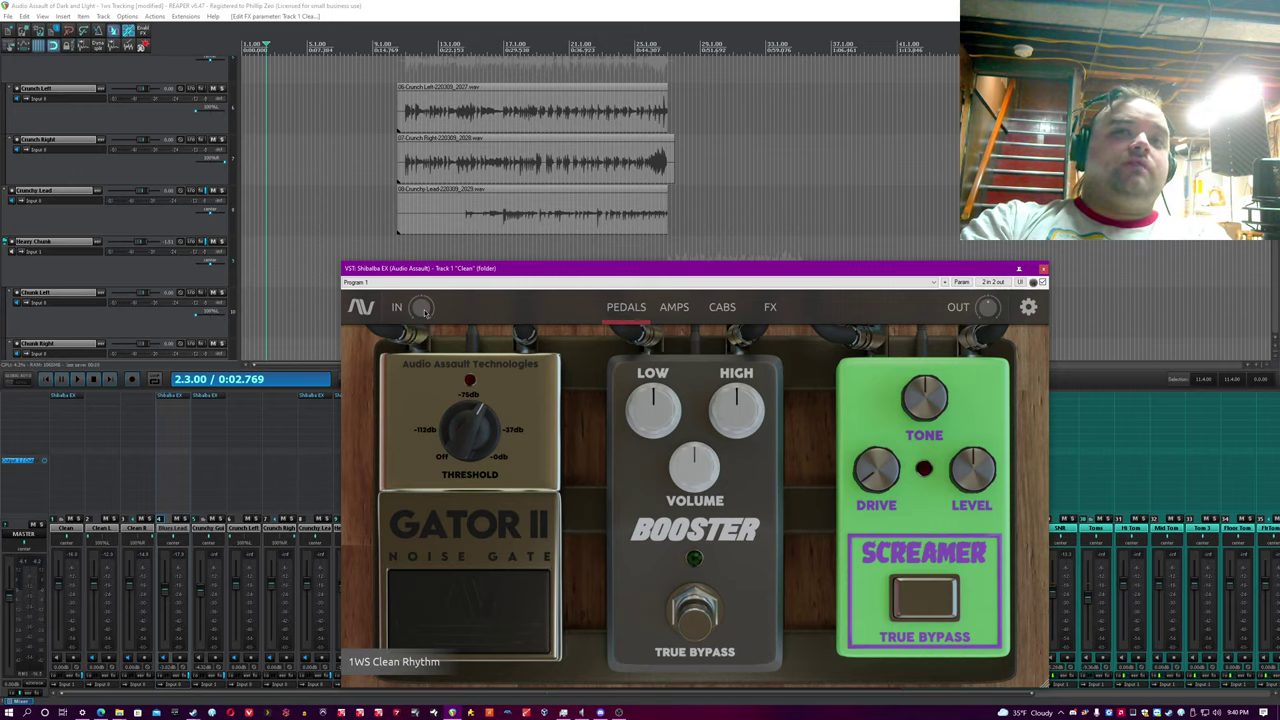
{"action": "left_click", "coordinate": [496, 4]}
{"action": "key", "text": "ctrl+s"}
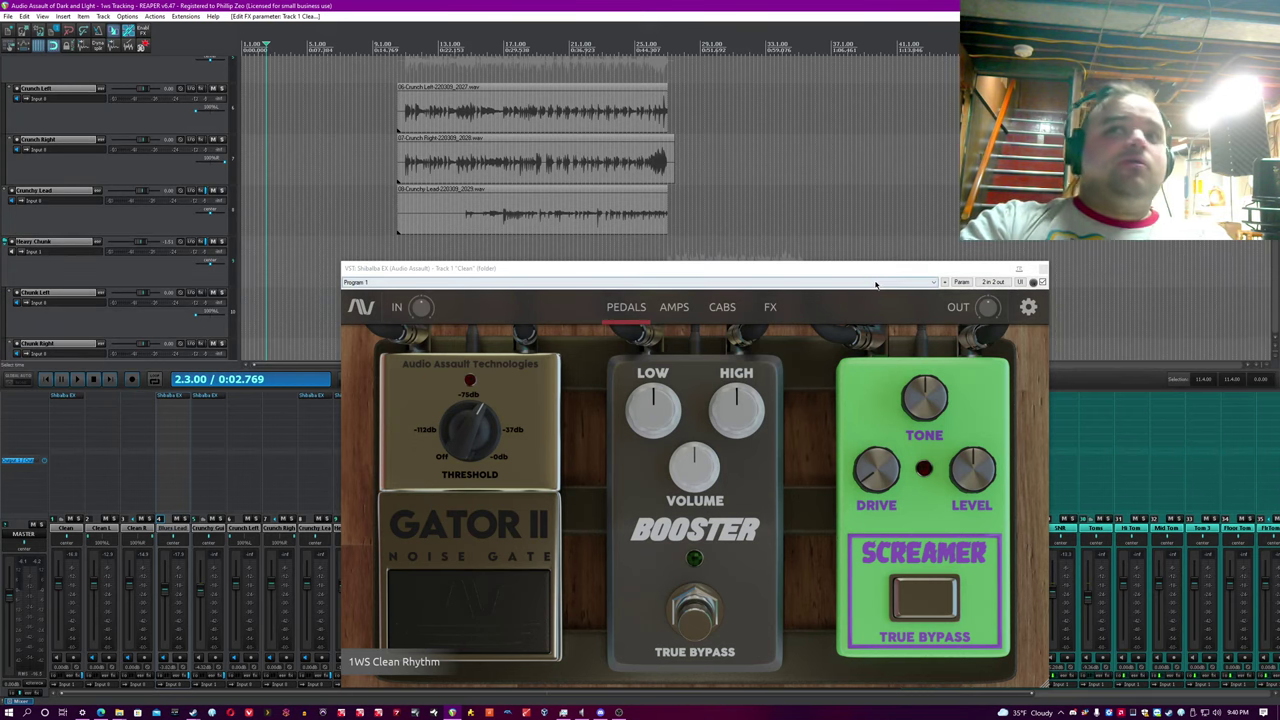
{"action": "mouse_move", "coordinate": [988, 311]}
{"action": "left_click_drag", "start_coordinate": [988, 311], "coordinate": [998, 322]}
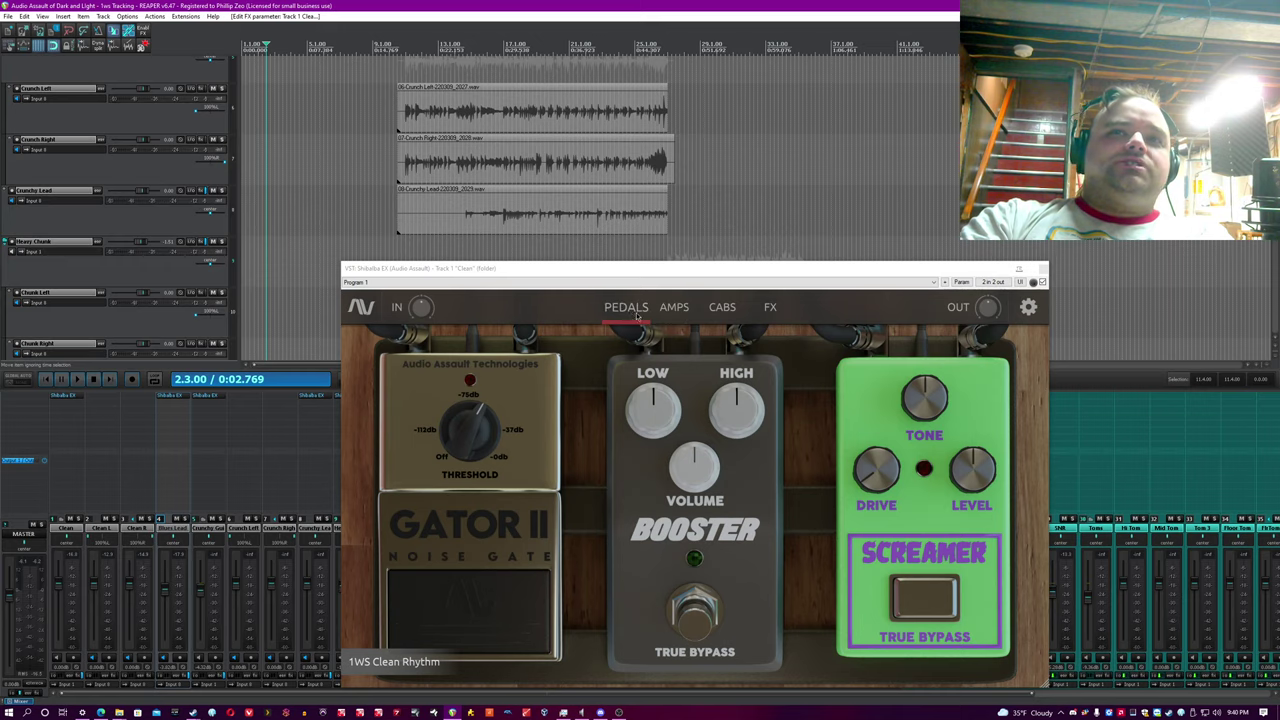
Look through the plugin's pedals, amp, cabinet and FX rack sections.
{"action": "left_click", "coordinate": [637, 316]}
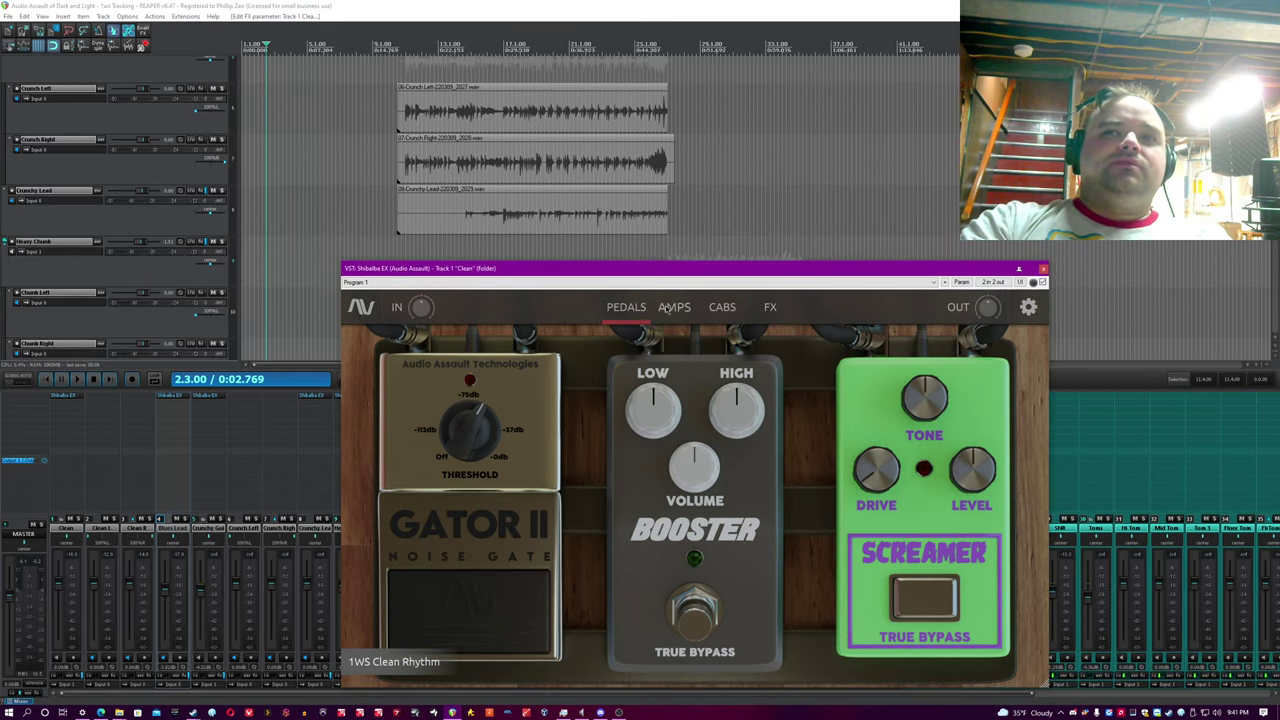
{"action": "left_click", "coordinate": [666, 309]}
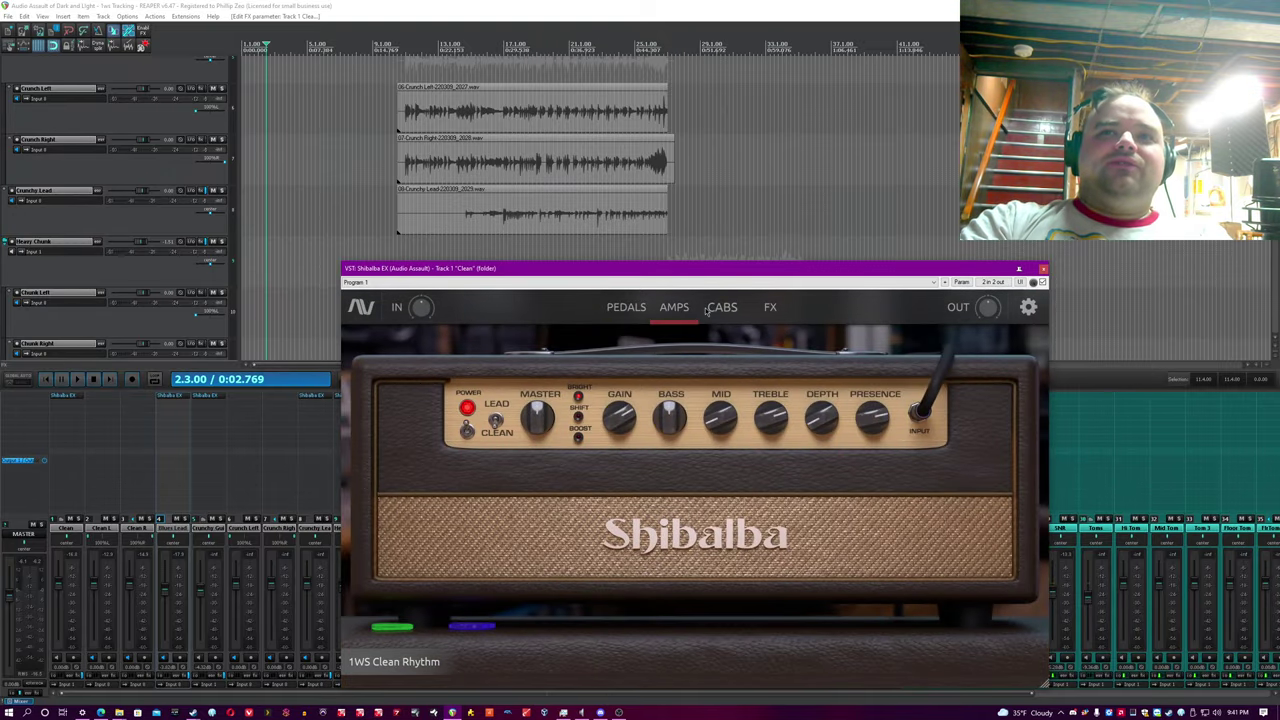
{"action": "left_click", "coordinate": [722, 309]}
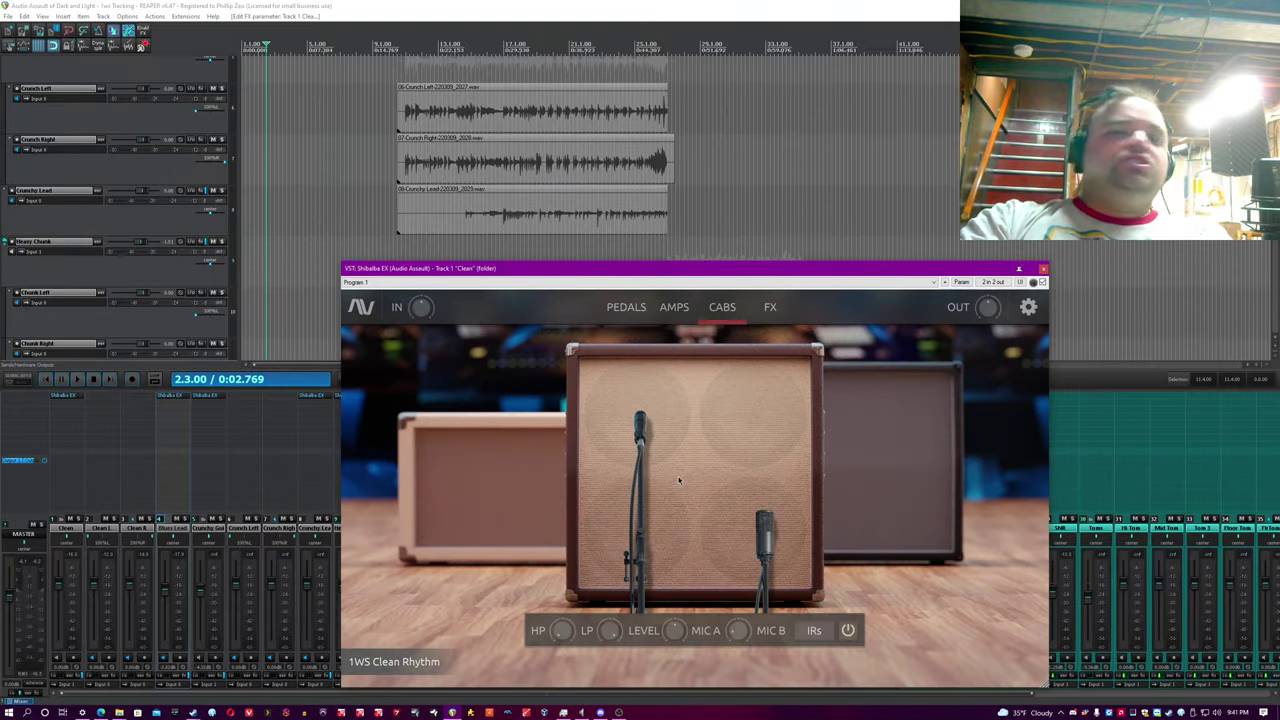
{"action": "left_click", "coordinate": [653, 4]}
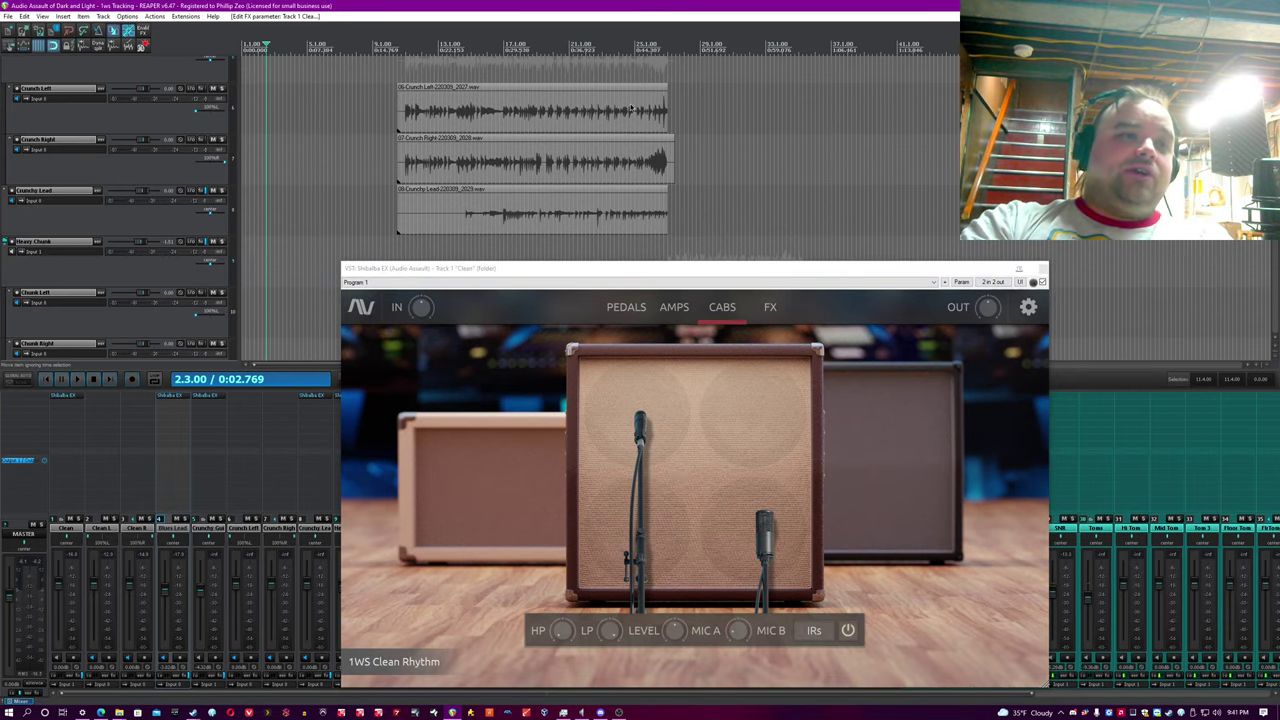
{"action": "left_click", "coordinate": [770, 307]}
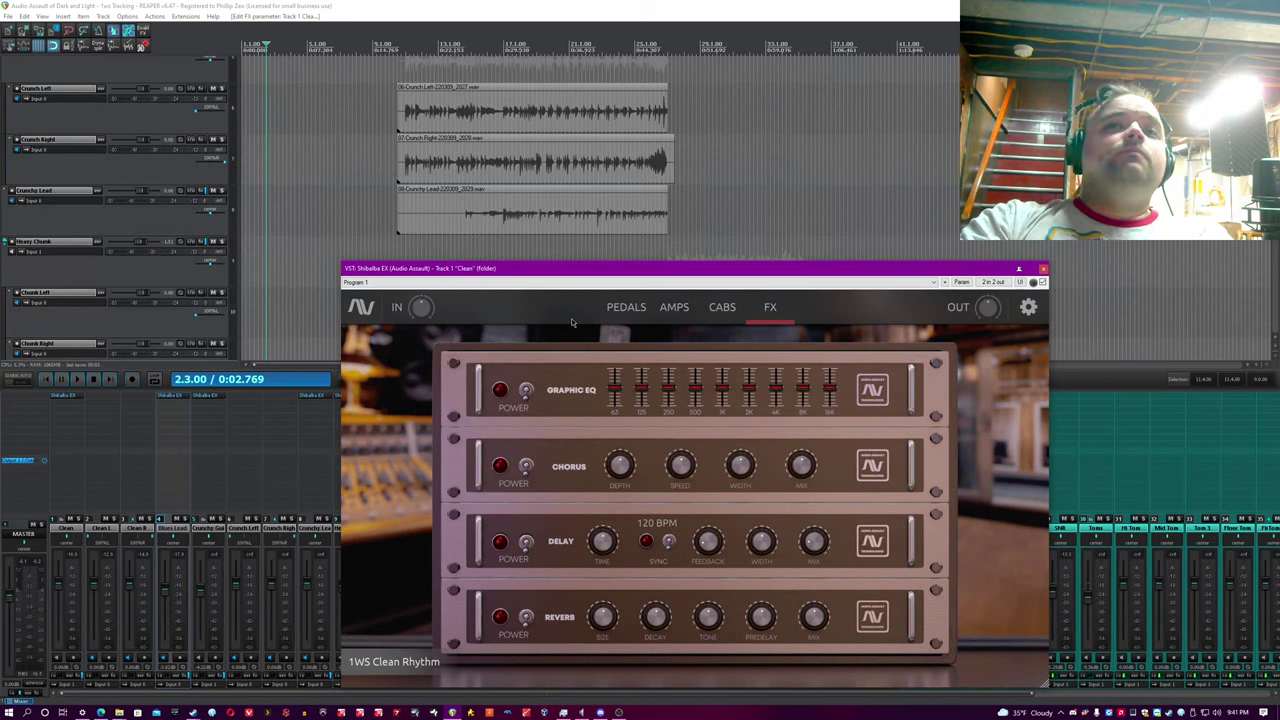
{"action": "left_click", "coordinate": [564, 4]}
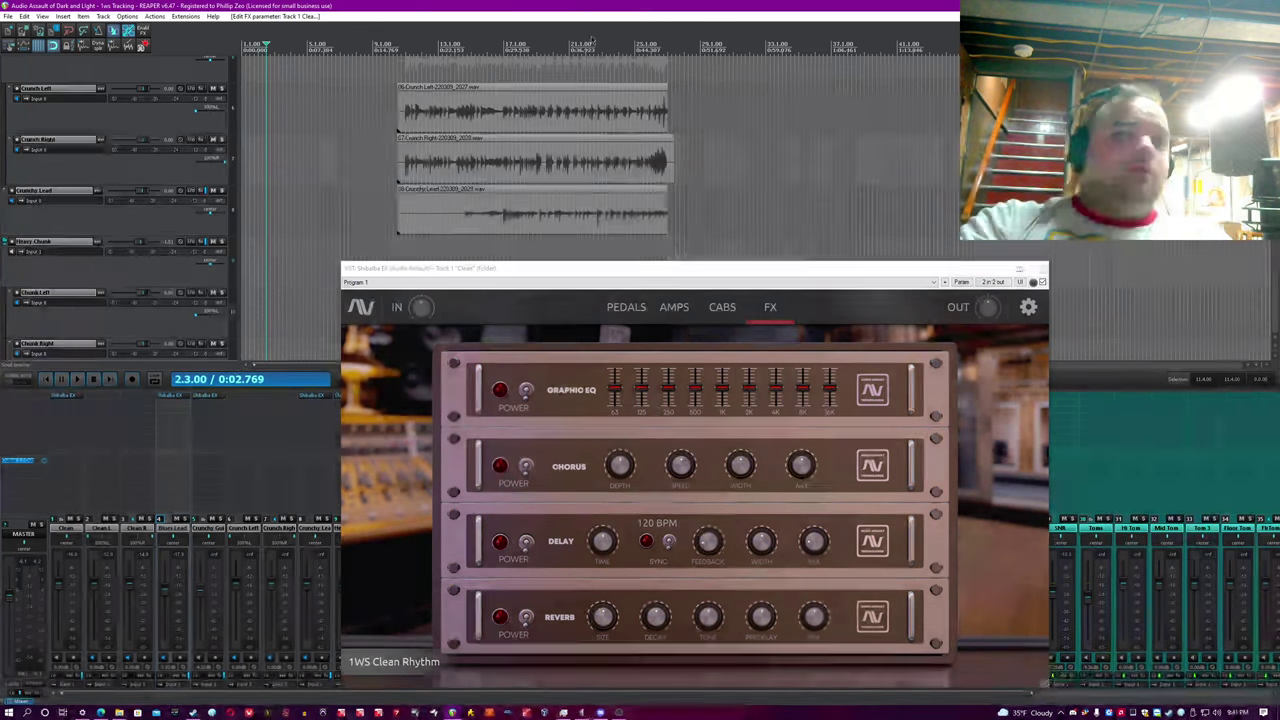
Set the plugin's graphics mode to OpenGL in its settings and close them.
{"action": "left_click", "coordinate": [1029, 307]}
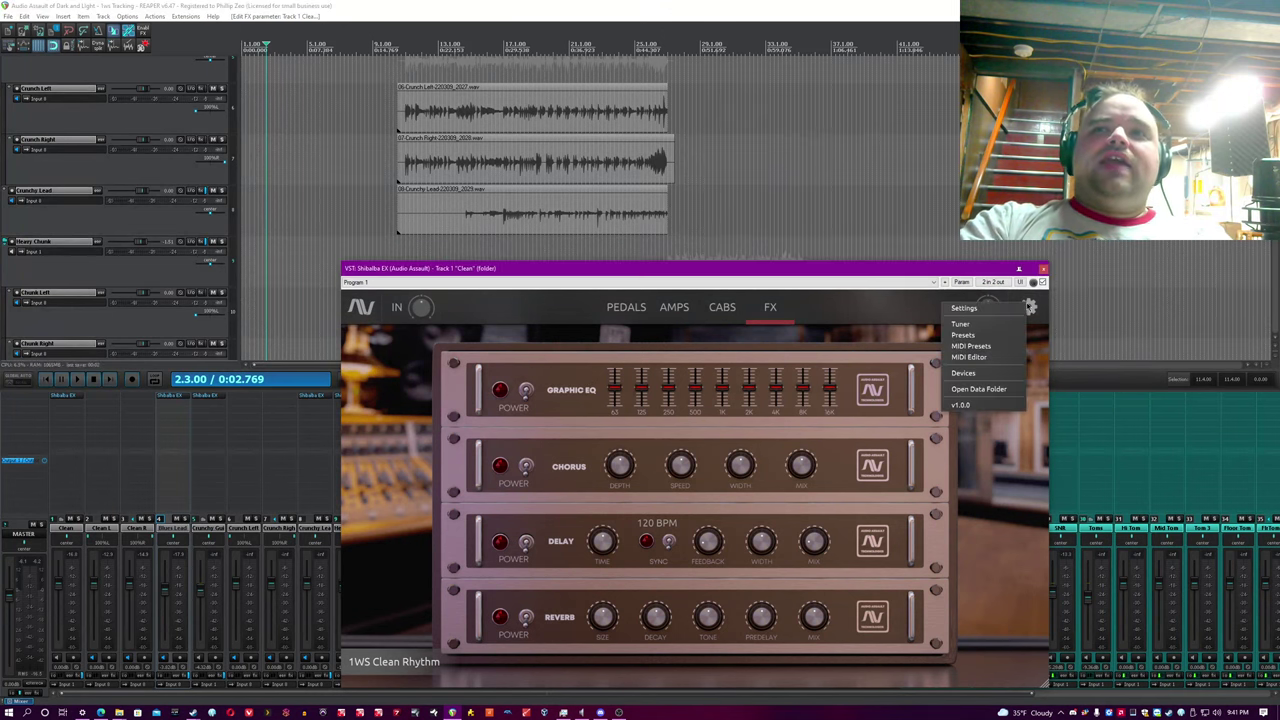
{"action": "left_click", "coordinate": [990, 309]}
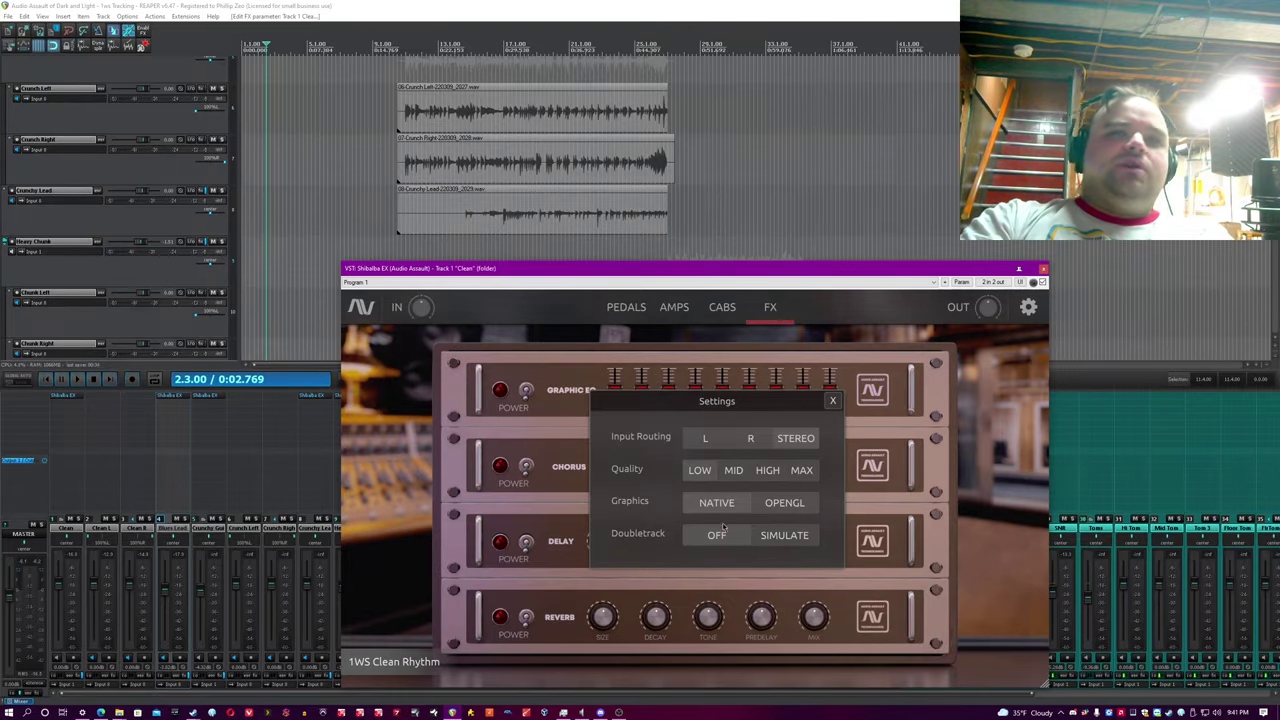
{"action": "left_click", "coordinate": [798, 506]}
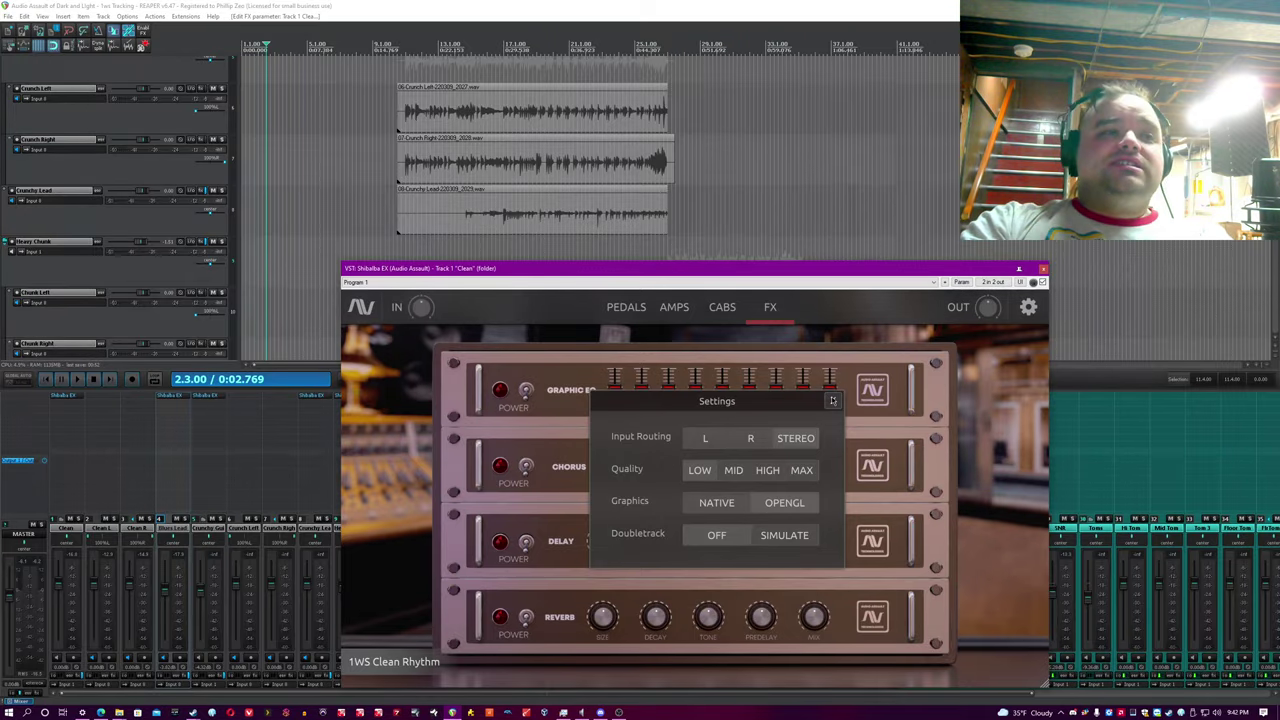
{"action": "left_click", "coordinate": [832, 401]}
Solo the Clean track and play it with the plugin's tuner open, stopping playback and closing the tuner when done.
{"action": "left_click", "coordinate": [1028, 308]}
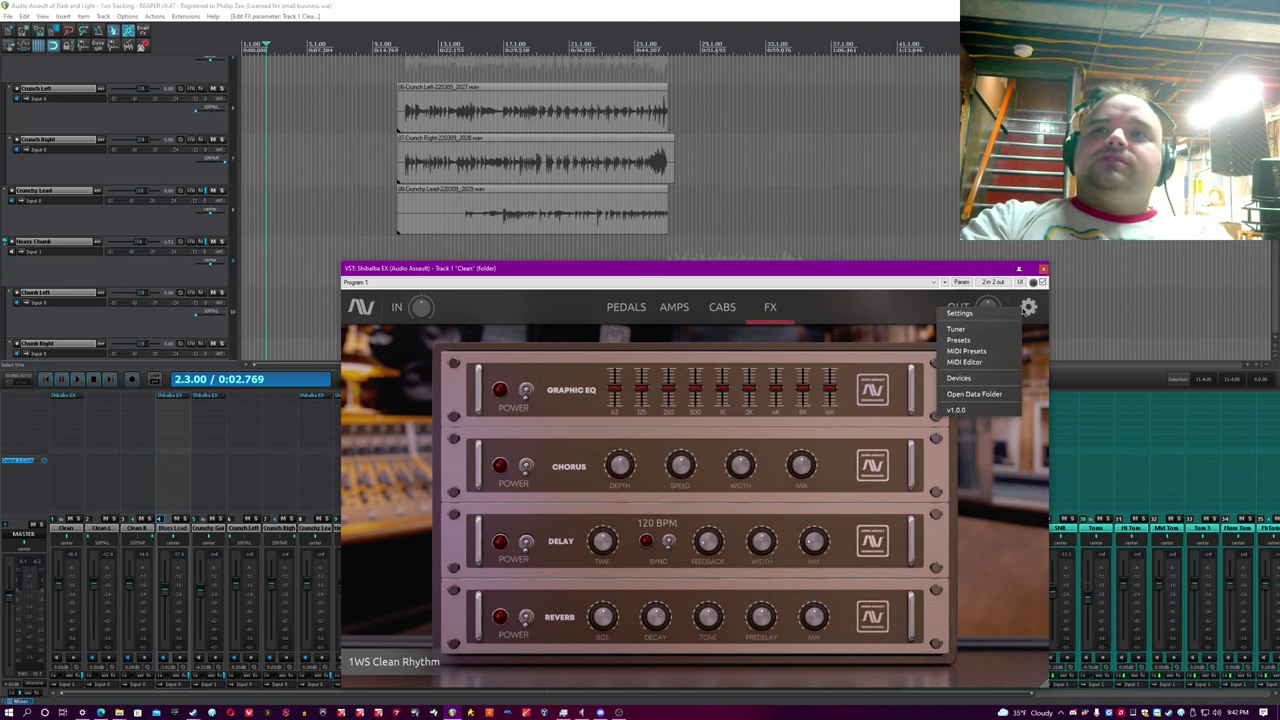
{"action": "left_click", "coordinate": [996, 331]}
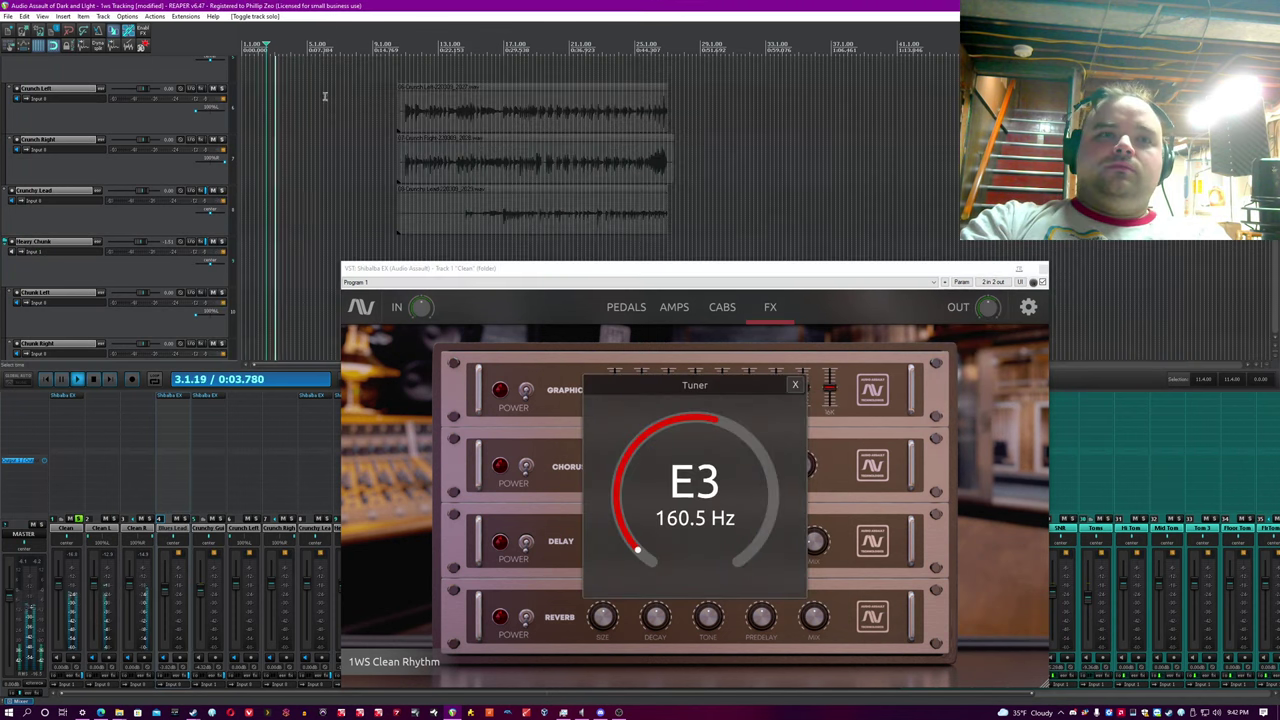
{"action": "left_click", "coordinate": [70, 532]}
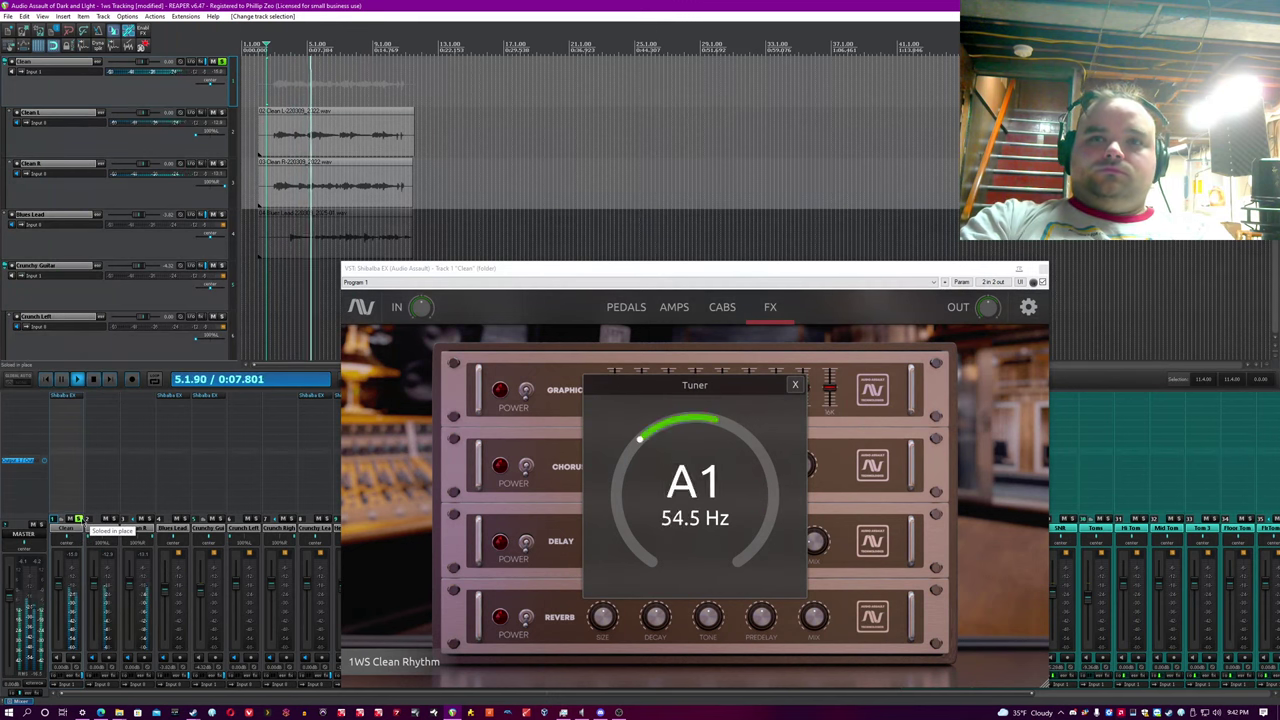
{"action": "key", "text": "space"}
{"action": "left_click", "coordinate": [795, 384]}
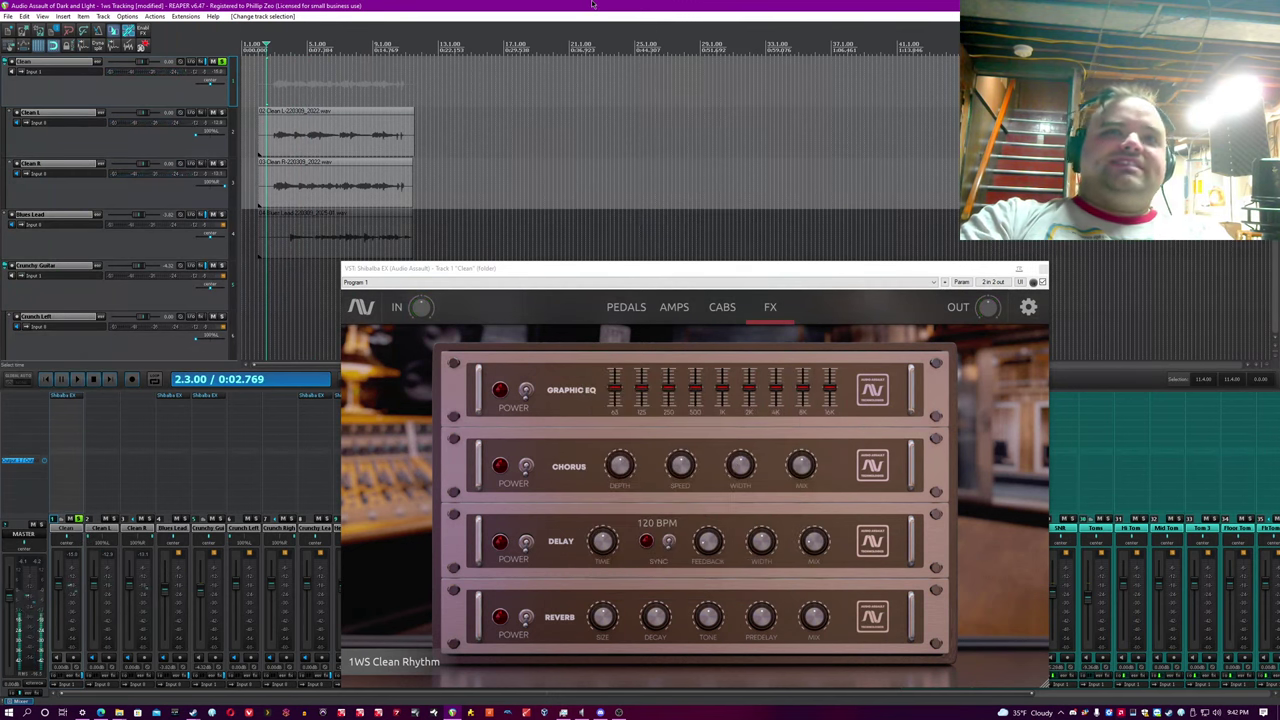
Browse the plugin's preset list and its folder-loading dialog, cancelling without selecting a folder.
{"action": "left_click", "coordinate": [1028, 307]}
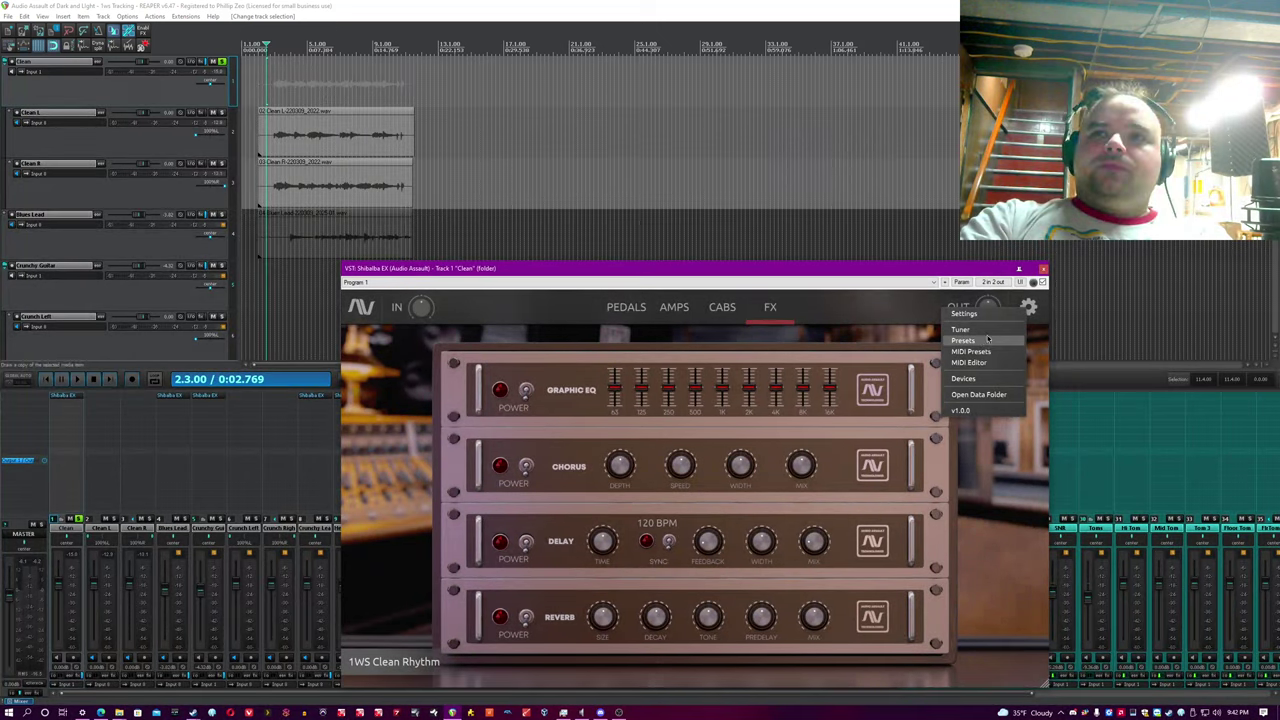
{"action": "left_click", "coordinate": [985, 340]}
{"action": "scroll", "coordinate": [623, 456], "scroll_direction": "down", "scroll_amount": 2}
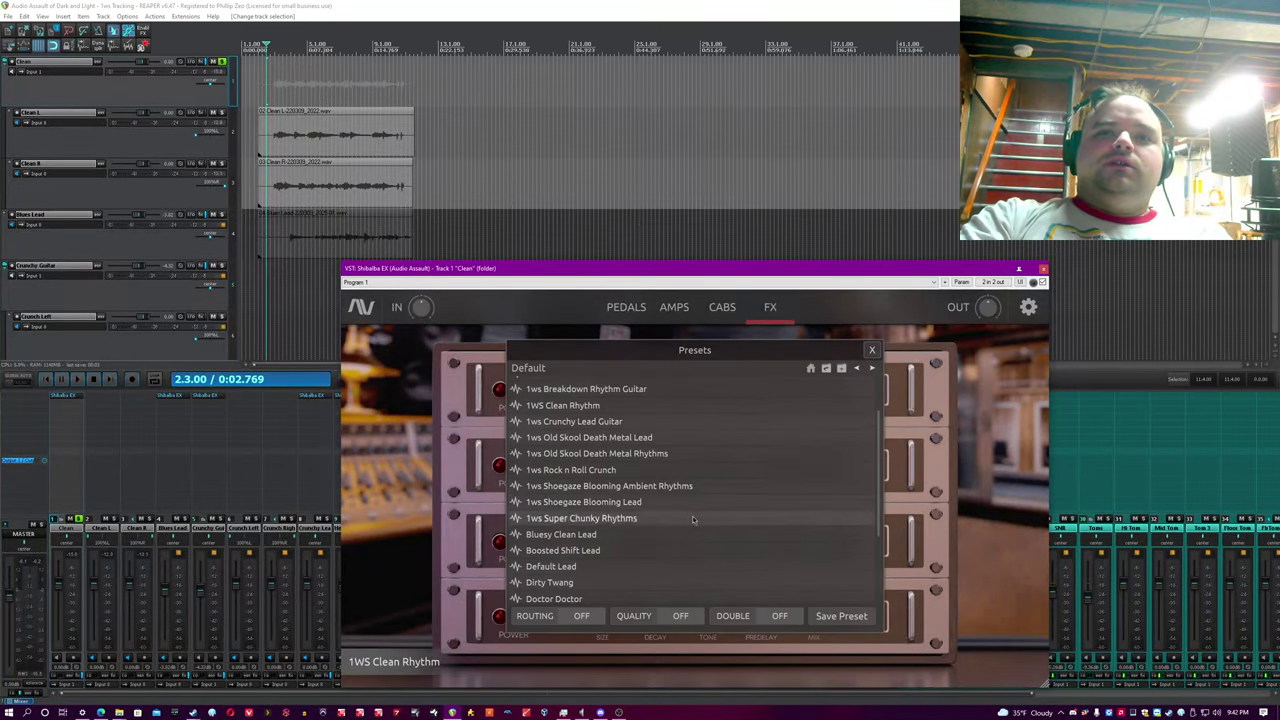
{"action": "scroll", "coordinate": [697, 511], "scroll_direction": "up", "scroll_amount": 2}
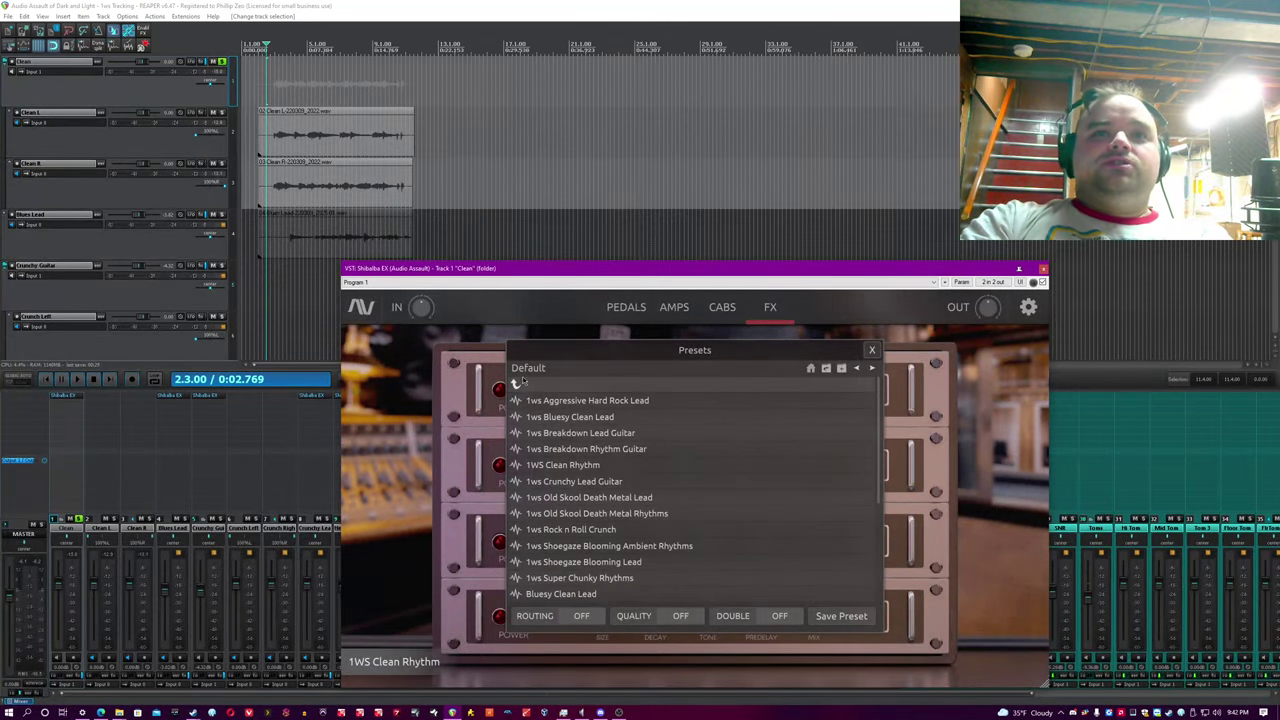
{"action": "left_click", "coordinate": [812, 370]}
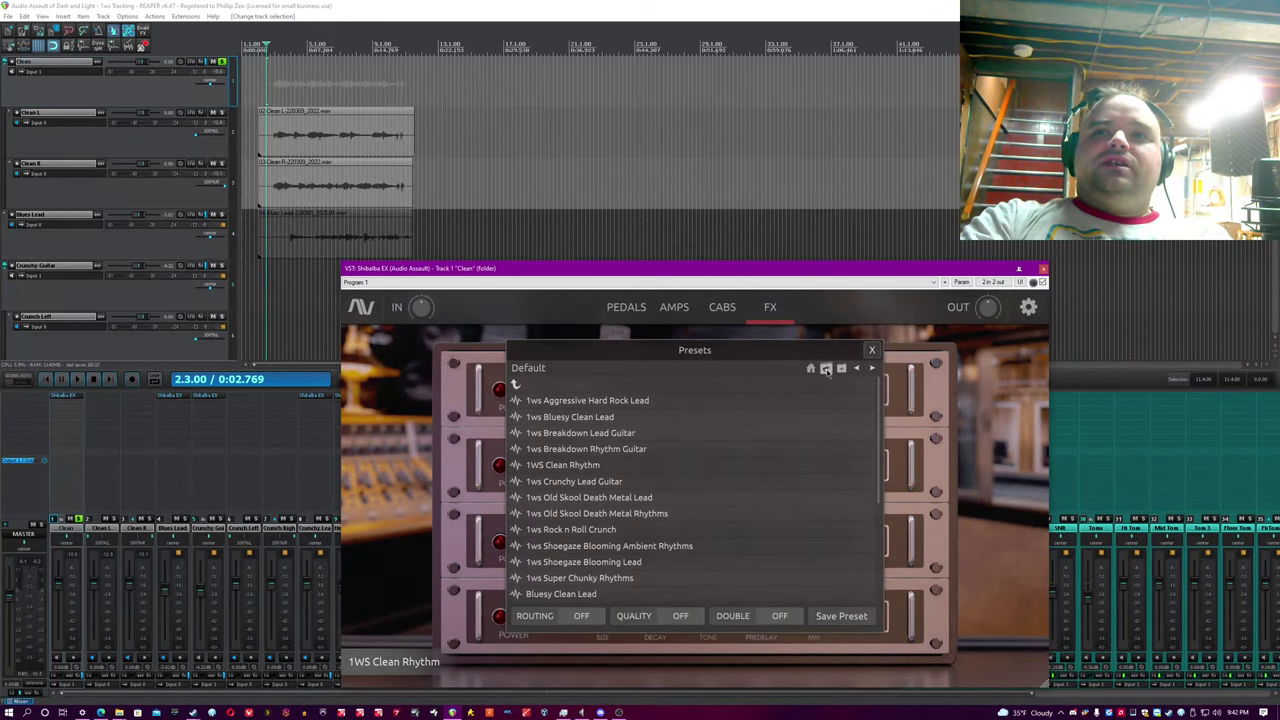
{"action": "left_click", "coordinate": [826, 369]}
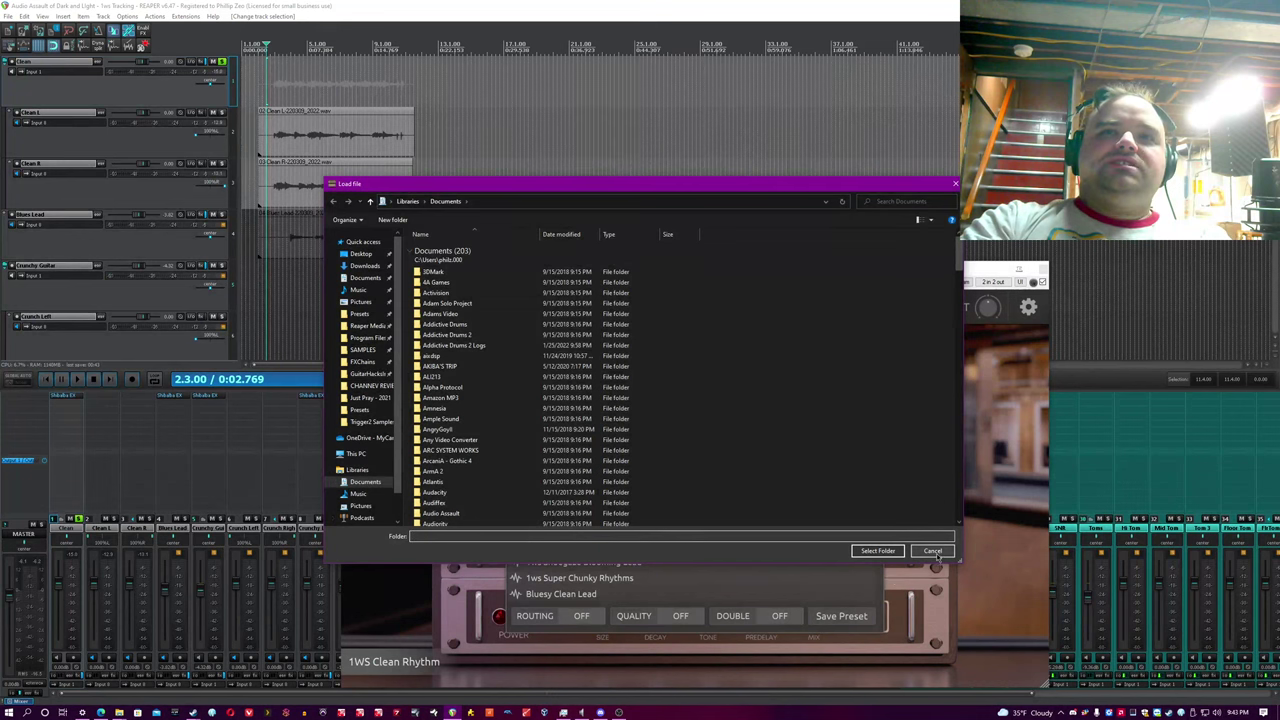
{"action": "left_click", "coordinate": [932, 551]}
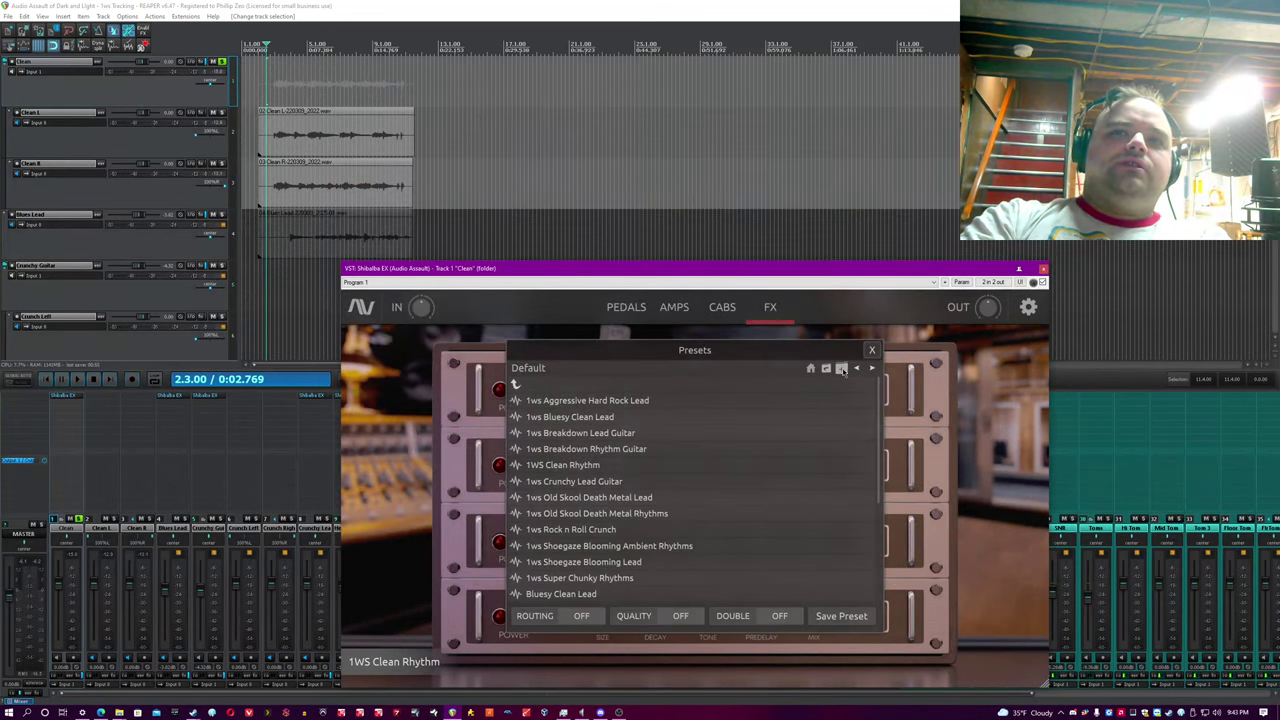
Cycle through the presets one by one from 1ws Aggressive Hard Rock Lead up to 1ws Old Skool Death Metal Rhythms.
{"action": "left_click", "coordinate": [856, 369]}
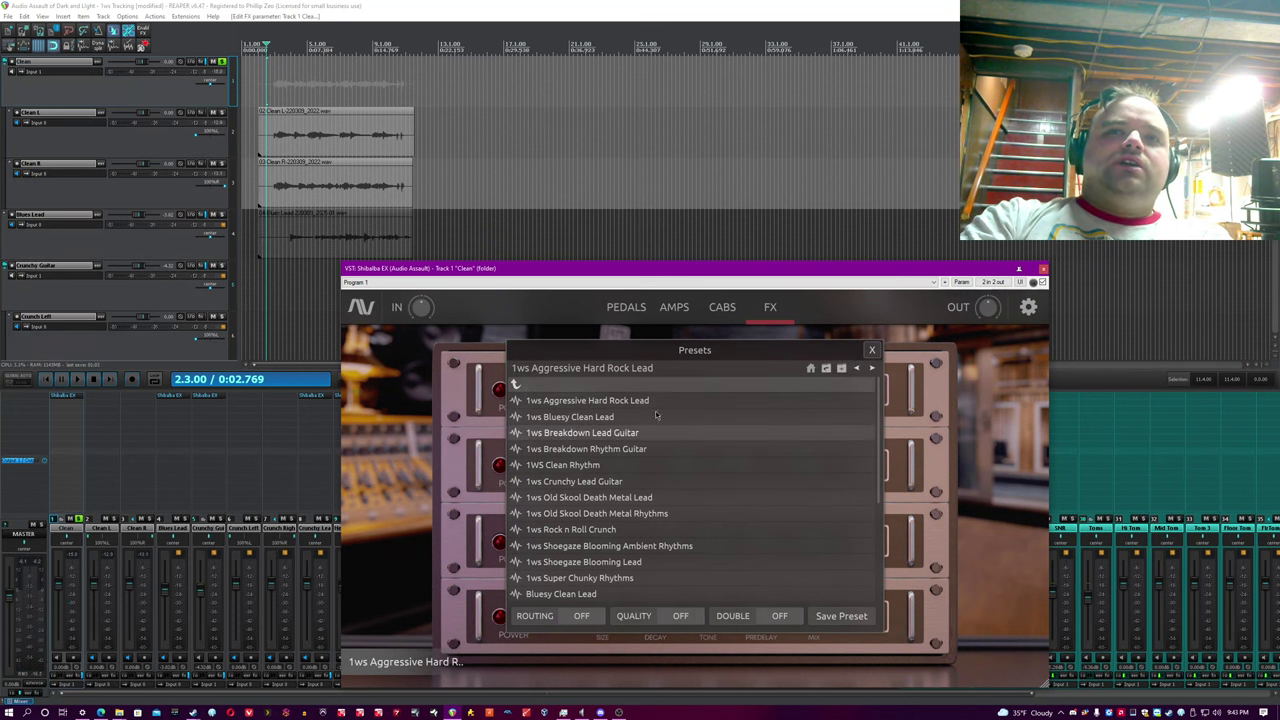
{"action": "left_click", "coordinate": [871, 368]}
{"action": "left_click", "coordinate": [871, 368]}
{"action": "left_click", "coordinate": [871, 368]}
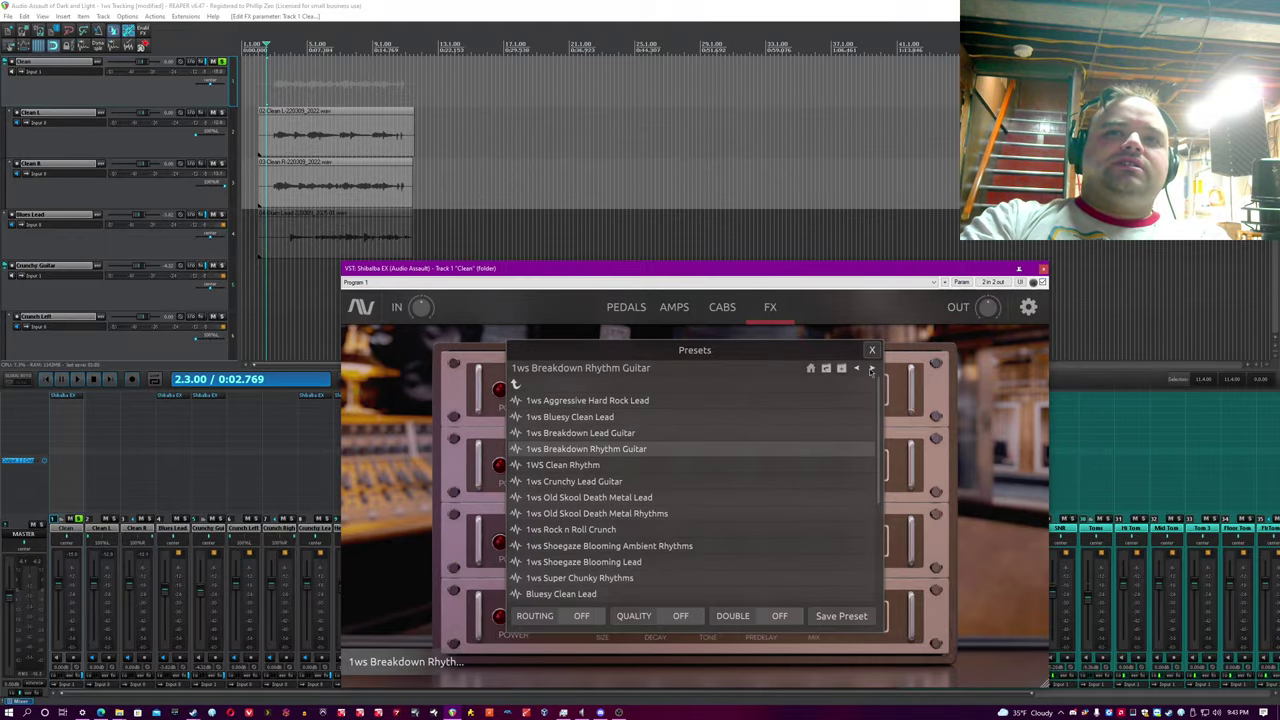
{"action": "left_click", "coordinate": [871, 368]}
{"action": "left_click", "coordinate": [871, 368]}
{"action": "left_click", "coordinate": [871, 368]}
{"action": "left_click", "coordinate": [871, 368]}
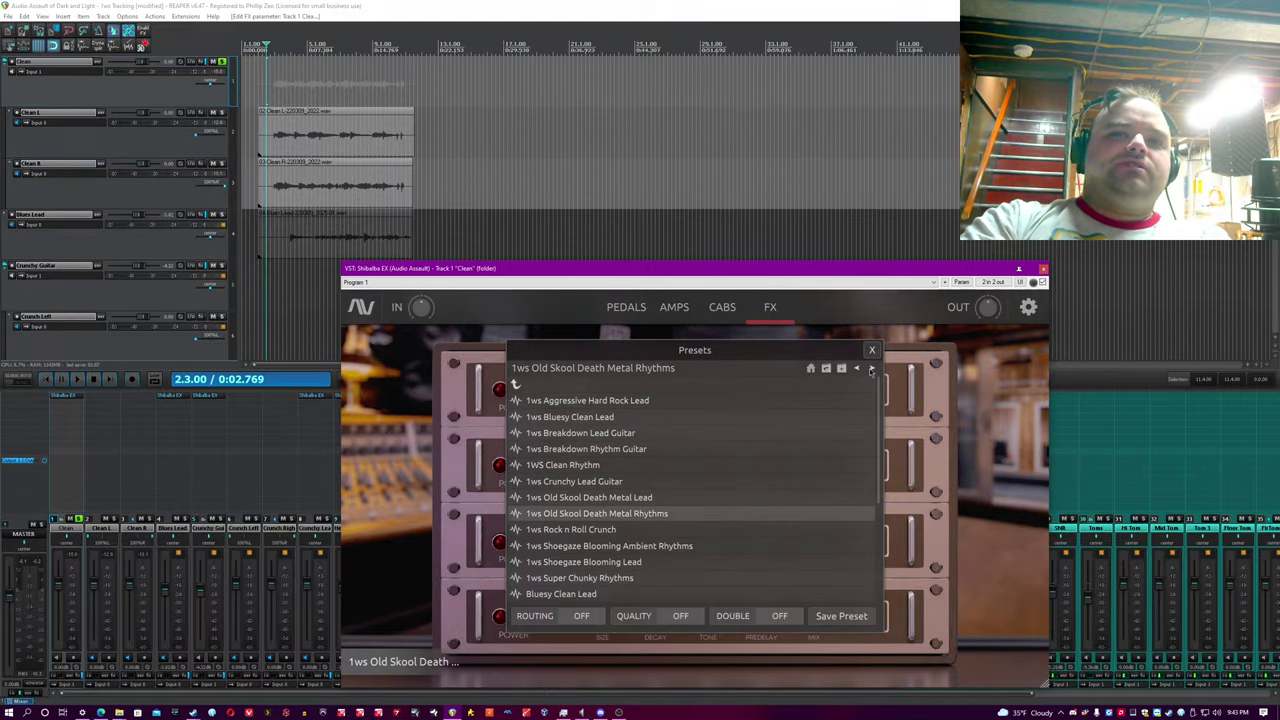
Cycle the presets forward to 1ws Super Chunky Rhythms, load 1WS Clean Rhythm instead, and close the preset list.
{"action": "left_click", "coordinate": [871, 368]}
{"action": "left_click", "coordinate": [871, 368]}
{"action": "left_click", "coordinate": [871, 368]}
{"action": "left_click", "coordinate": [871, 368]}
{"action": "left_click", "coordinate": [600, 465]}
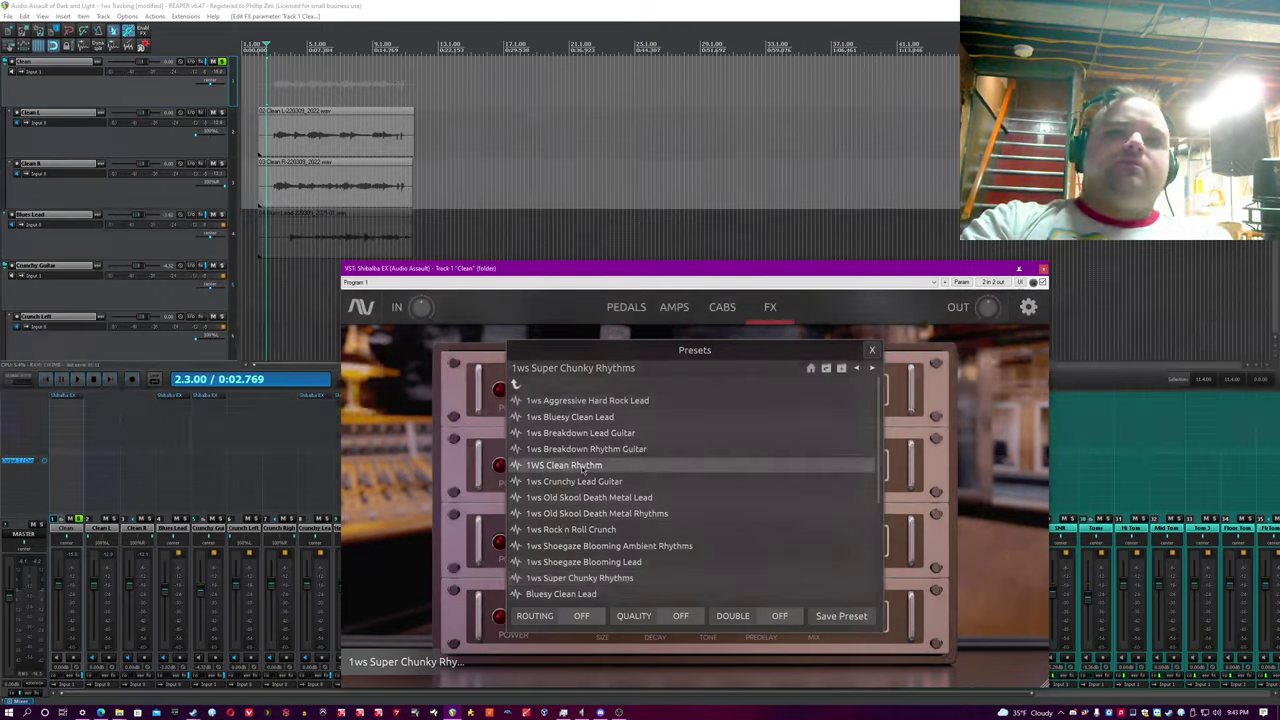
{"action": "left_click", "coordinate": [872, 350]}
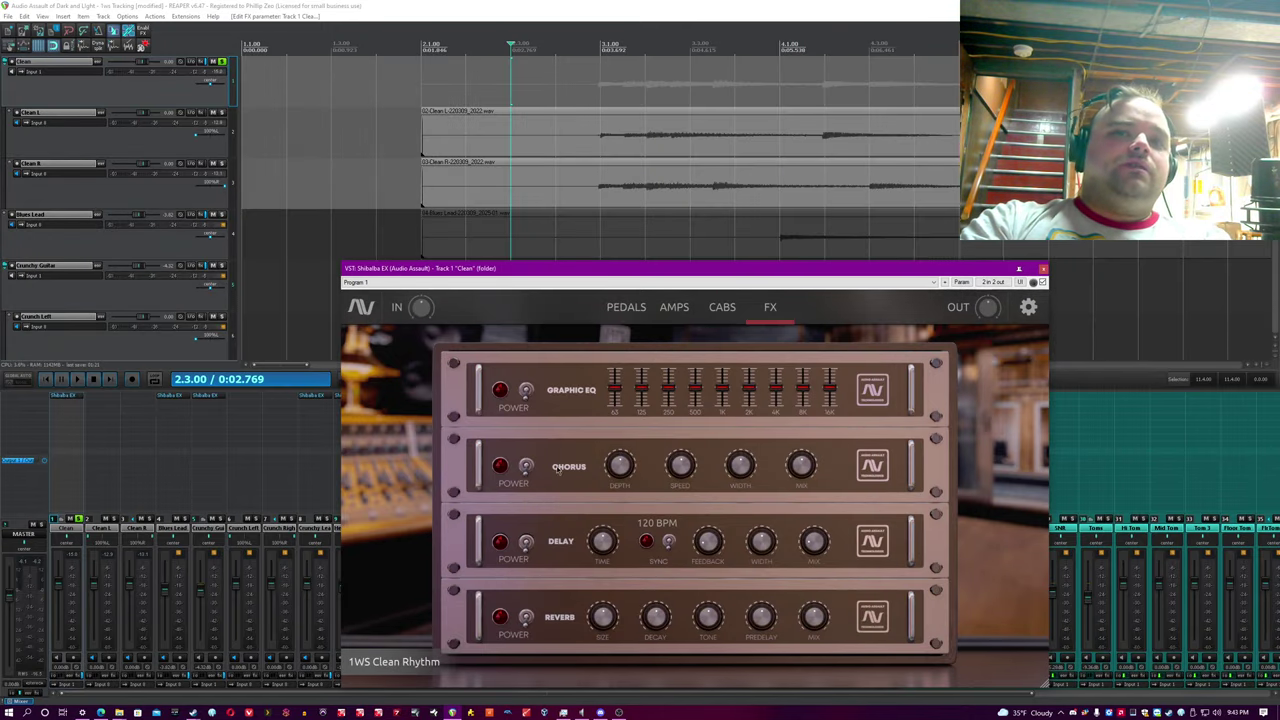
{"action": "left_click", "coordinate": [565, 5]}
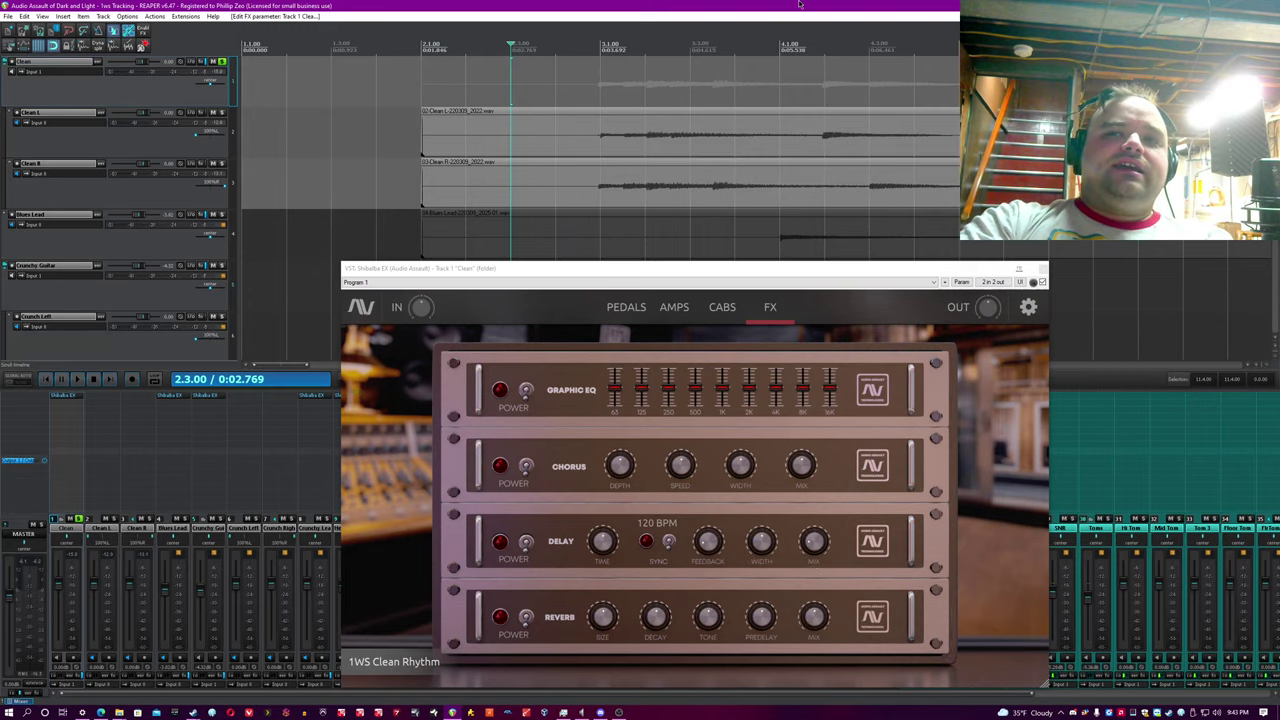
View the plugin's MIDI Presets list and its save dialog, cancelling without saving and closing the list.
{"action": "left_click", "coordinate": [1028, 307]}
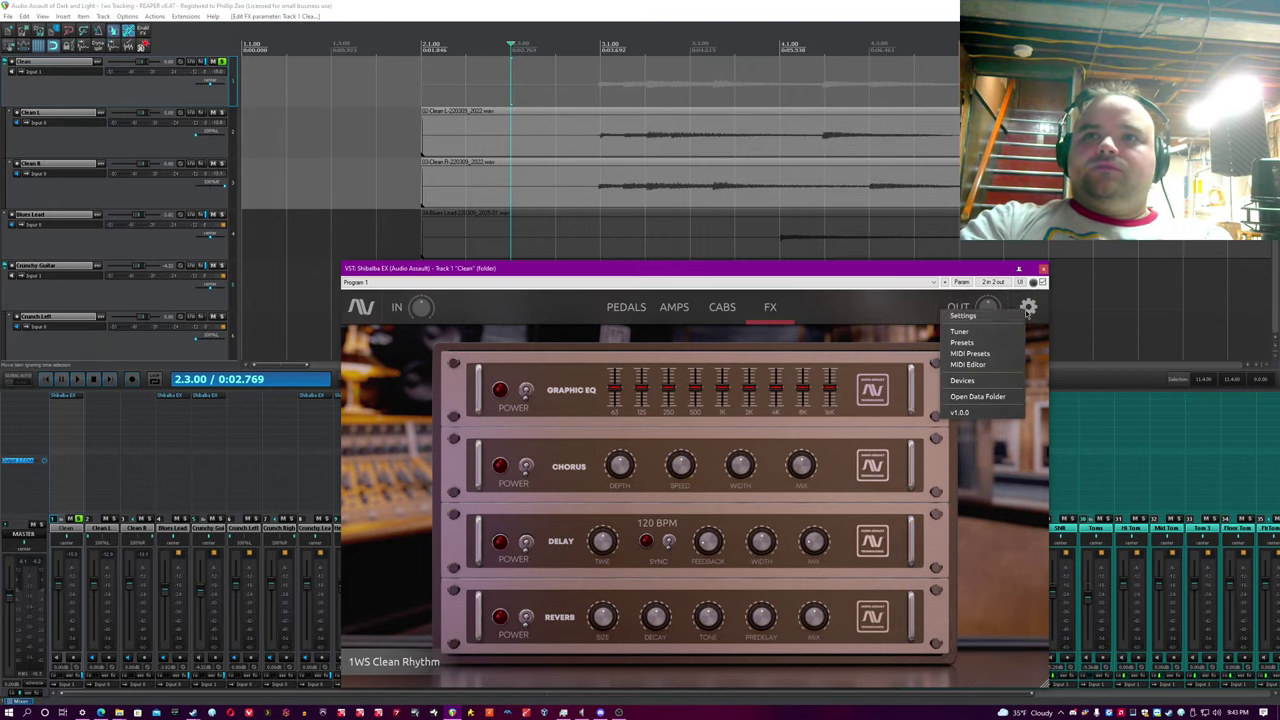
{"action": "left_click", "coordinate": [1012, 354]}
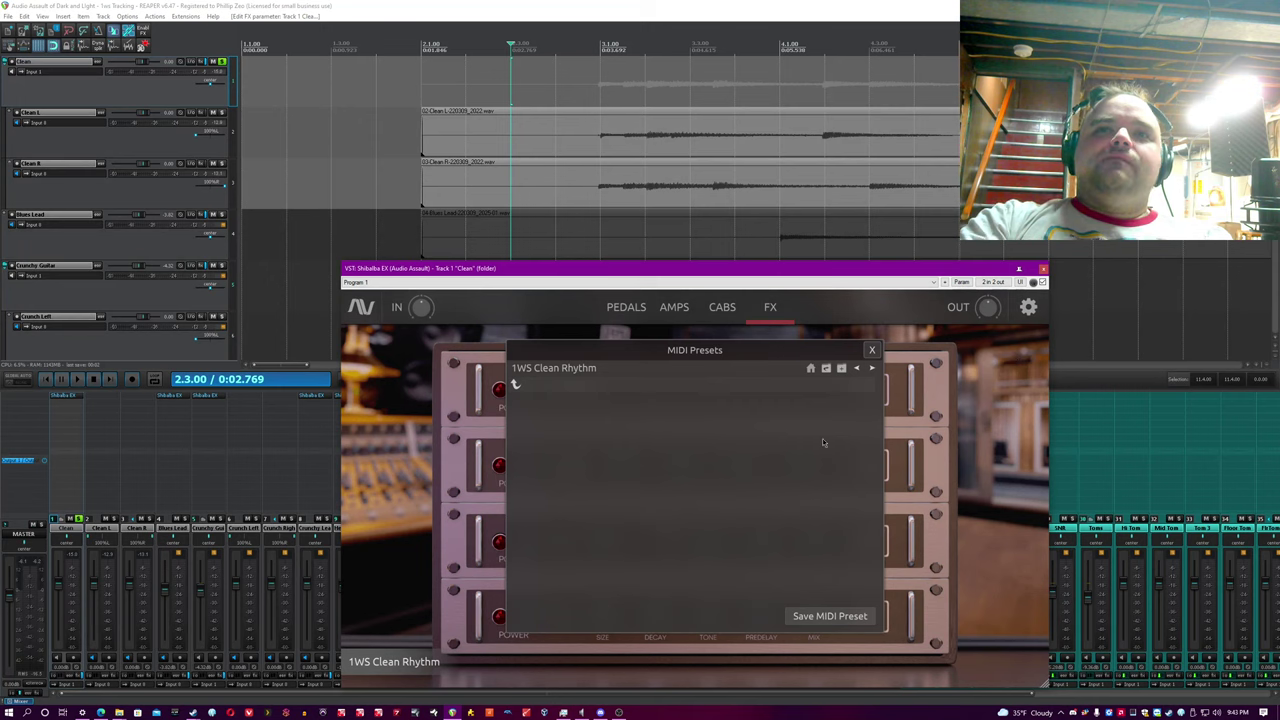
{"action": "left_click", "coordinate": [830, 615]}
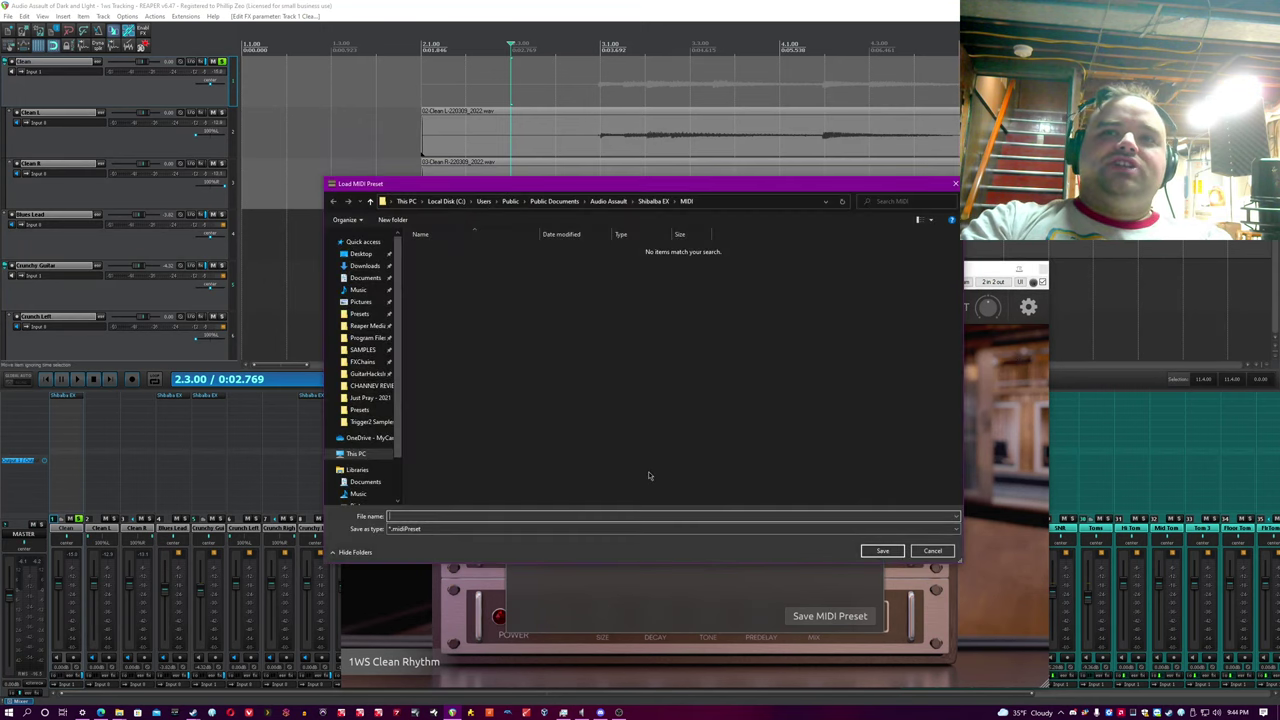
{"action": "key", "text": "Escape"}
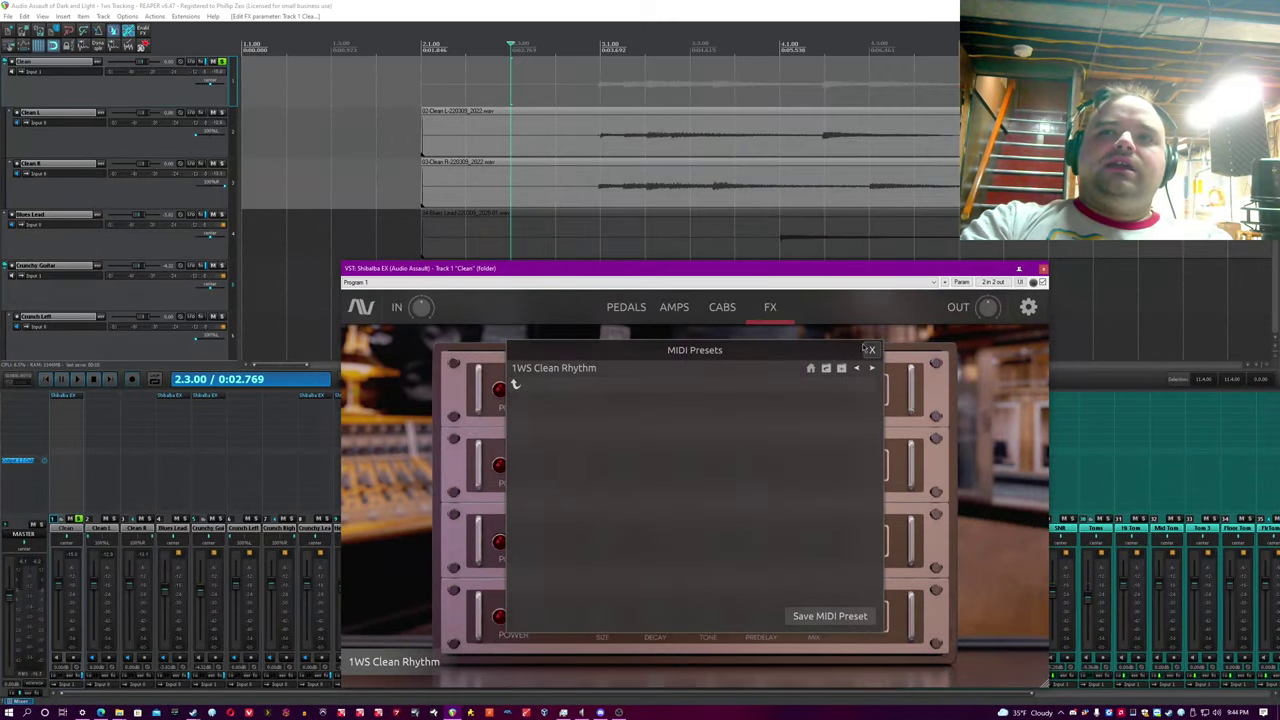
{"action": "left_click", "coordinate": [869, 349]}
View the plugin's MIDI Editor and close it.
{"action": "left_click", "coordinate": [1028, 307]}
{"action": "left_click", "coordinate": [1001, 365]}
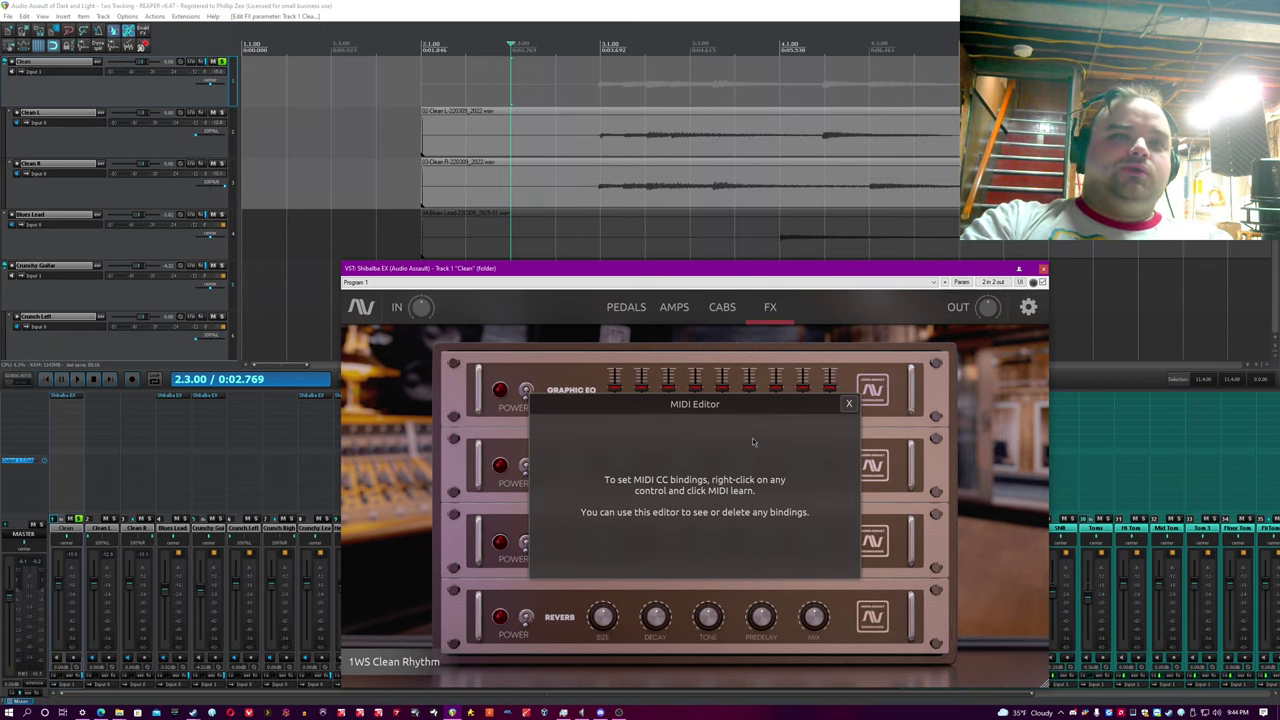
{"action": "left_click", "coordinate": [849, 404]}
View the plugin's Devices notice twice, dismissing it each time.
{"action": "left_click", "coordinate": [1028, 307]}
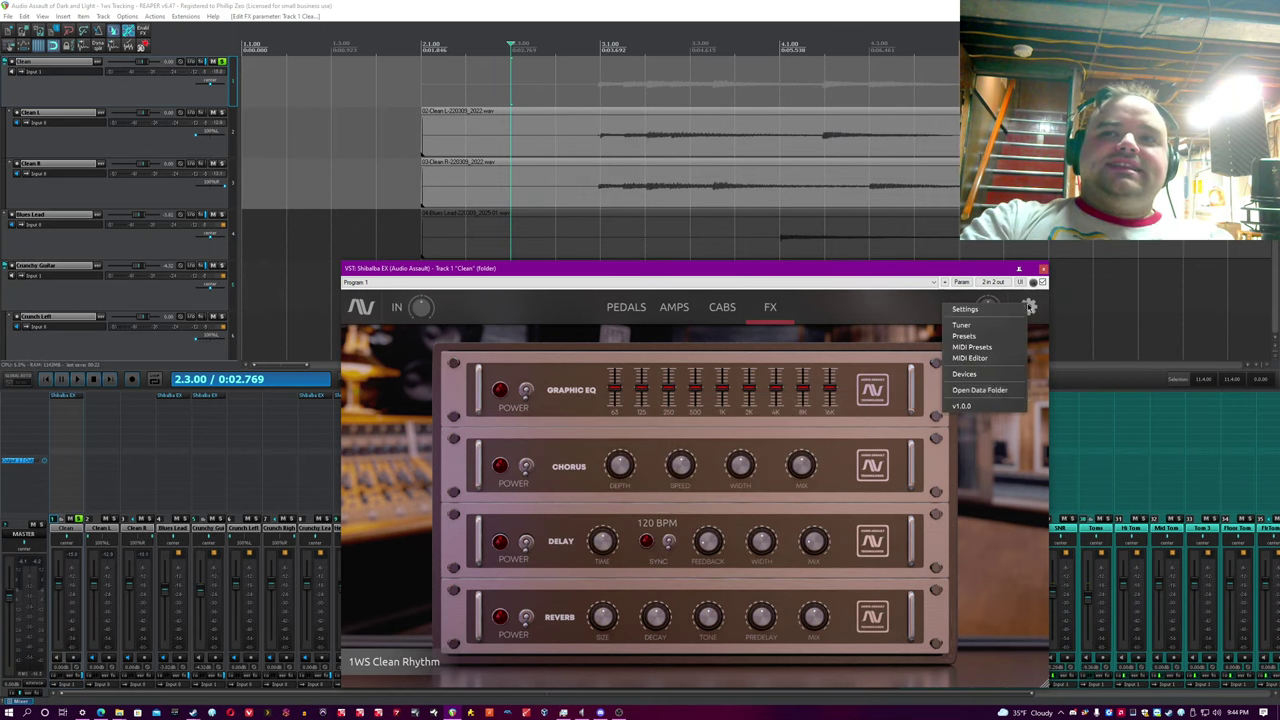
{"action": "left_click", "coordinate": [994, 376]}
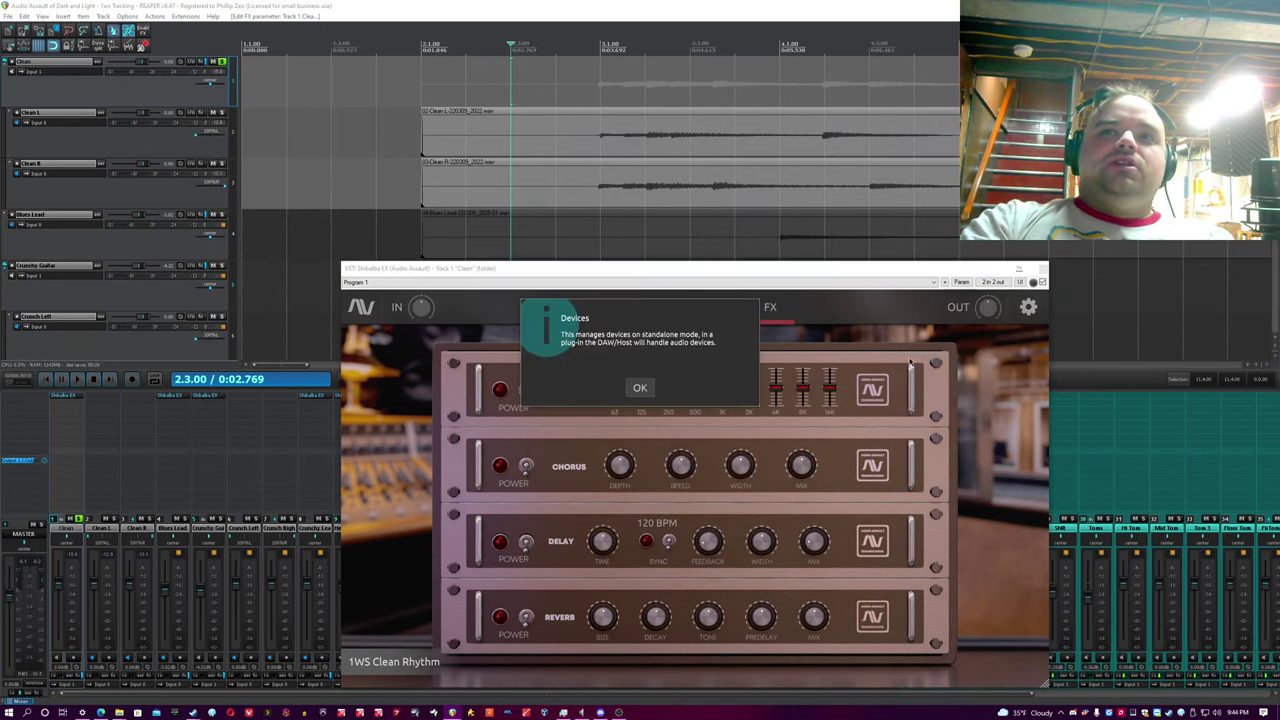
{"action": "left_click", "coordinate": [639, 389]}
{"action": "left_click", "coordinate": [1028, 307]}
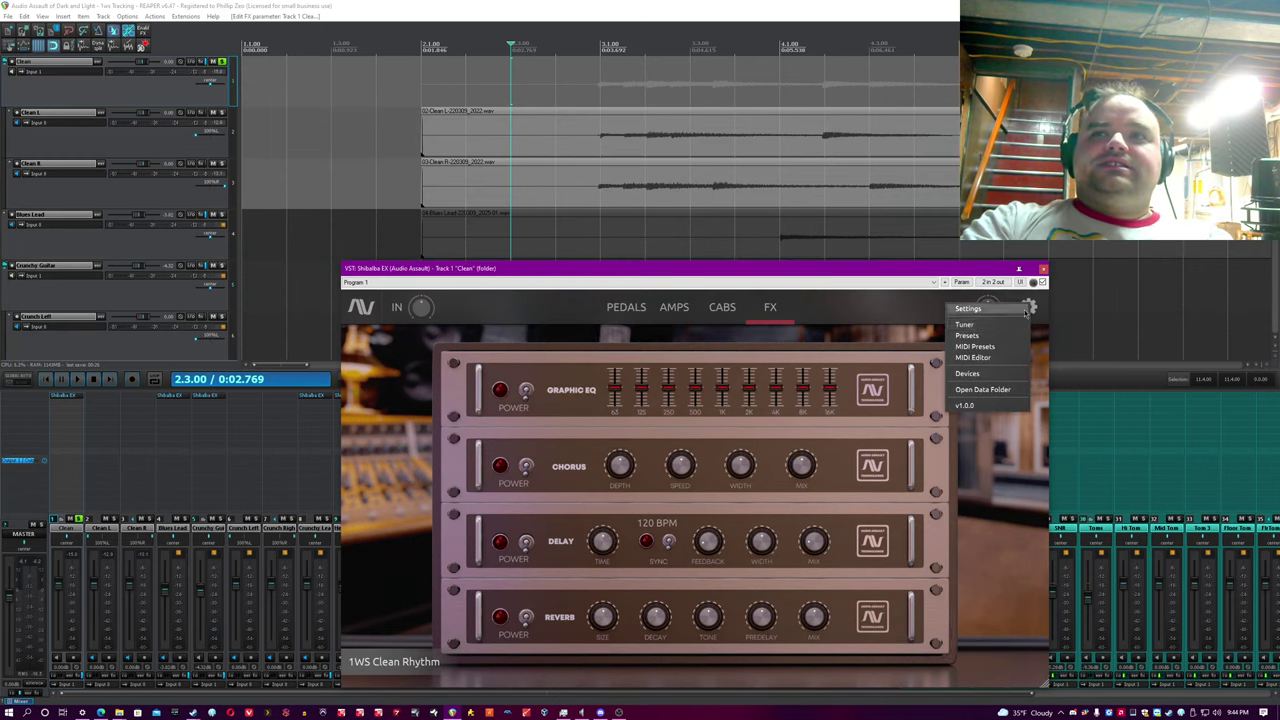
{"action": "left_click", "coordinate": [1010, 377]}
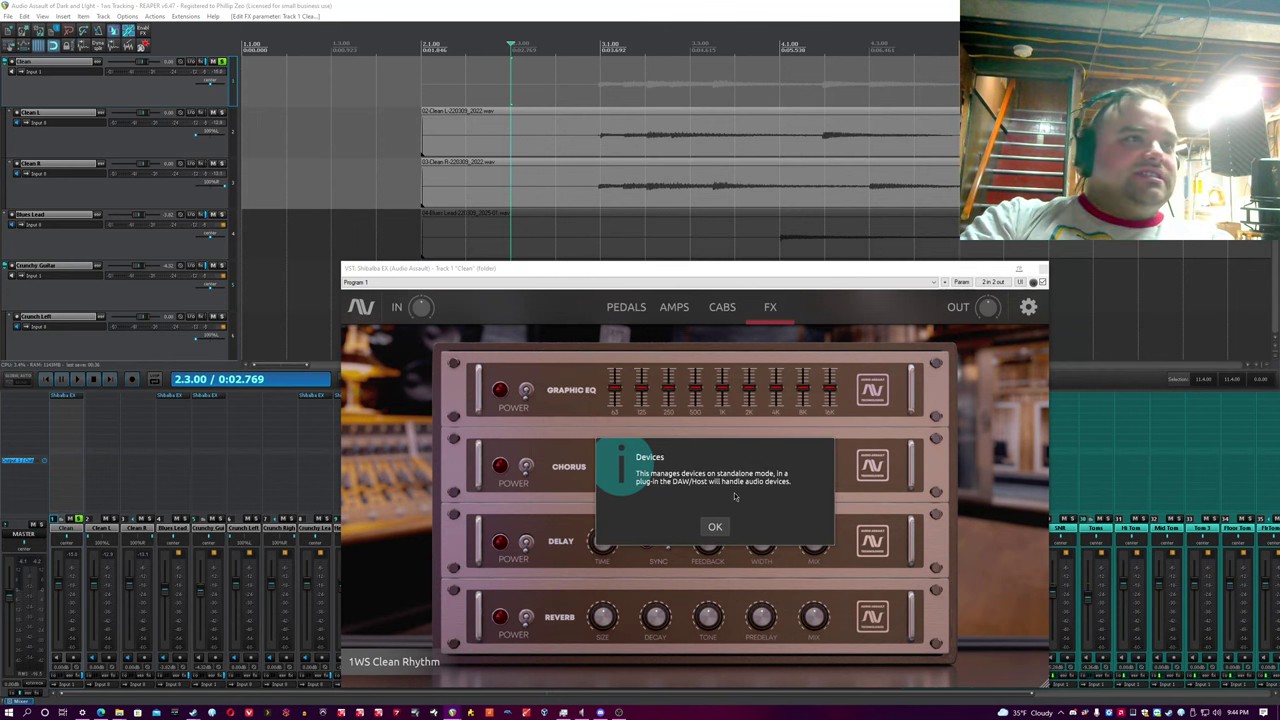
{"action": "left_click_drag", "start_coordinate": [735, 495], "coordinate": [737, 492]}
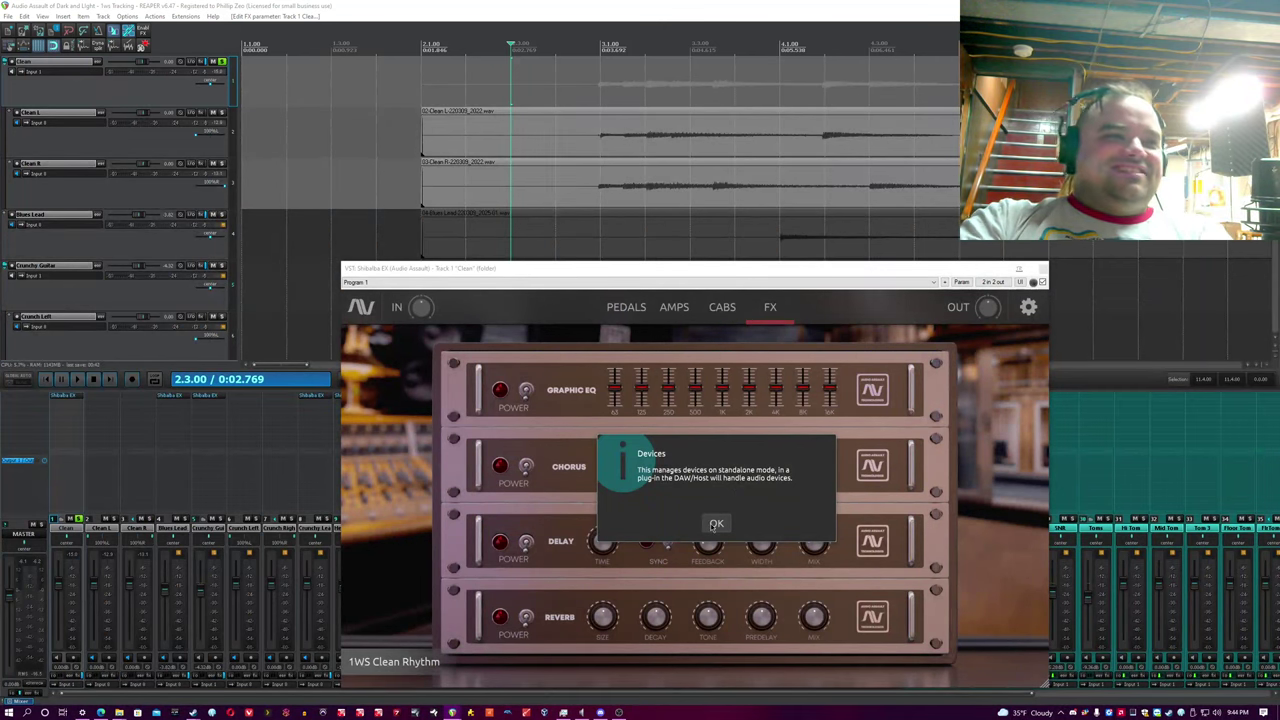
{"action": "left_click", "coordinate": [716, 524]}
Open the plugin's data folder and create a folder named "1ws Tones" inside its Presets folder.
{"action": "left_click", "coordinate": [1028, 307]}
{"action": "left_click", "coordinate": [935, 436]}
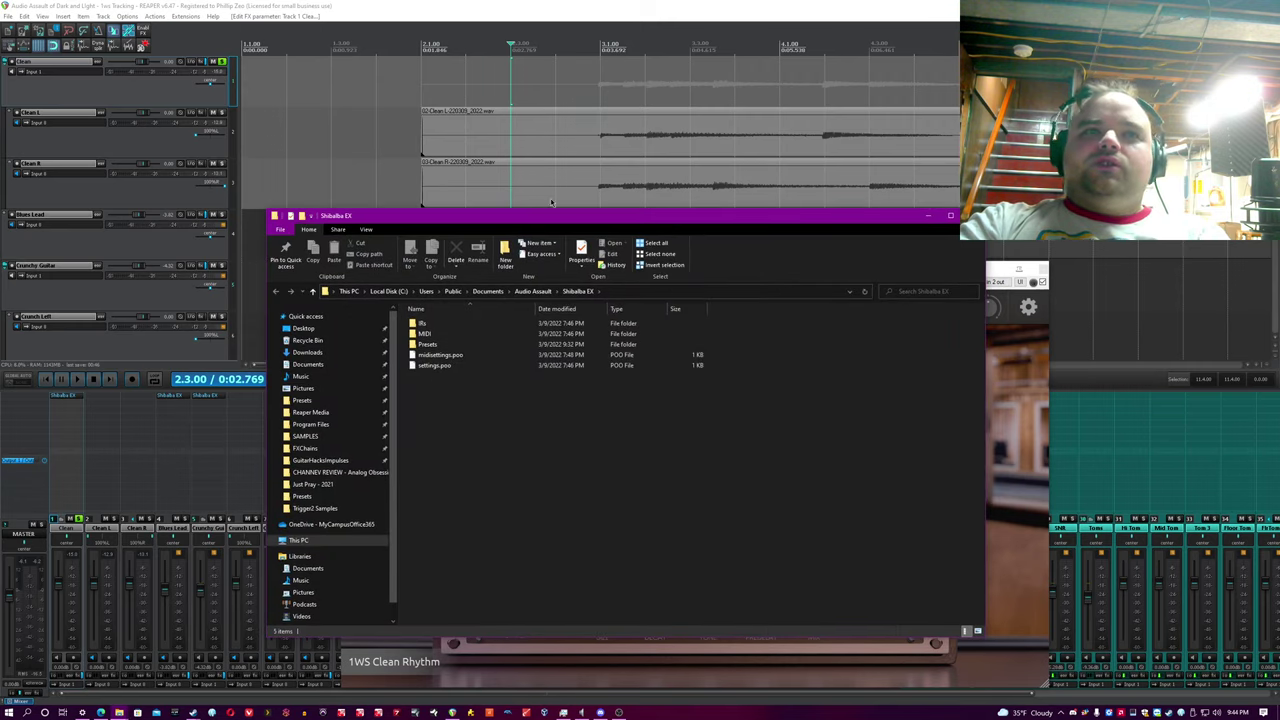
{"action": "double_click", "coordinate": [445, 344]}
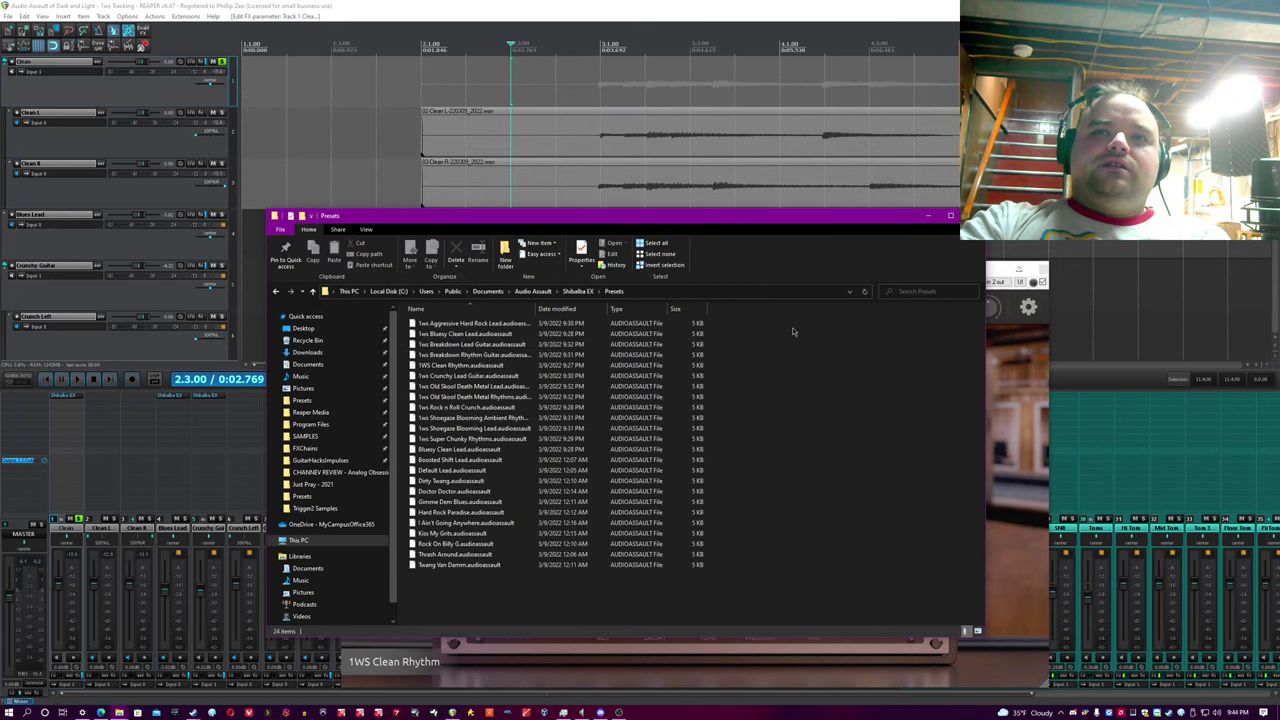
{"action": "right_click", "coordinate": [792, 327]}
{"action": "mouse_move", "coordinate": [855, 462]}
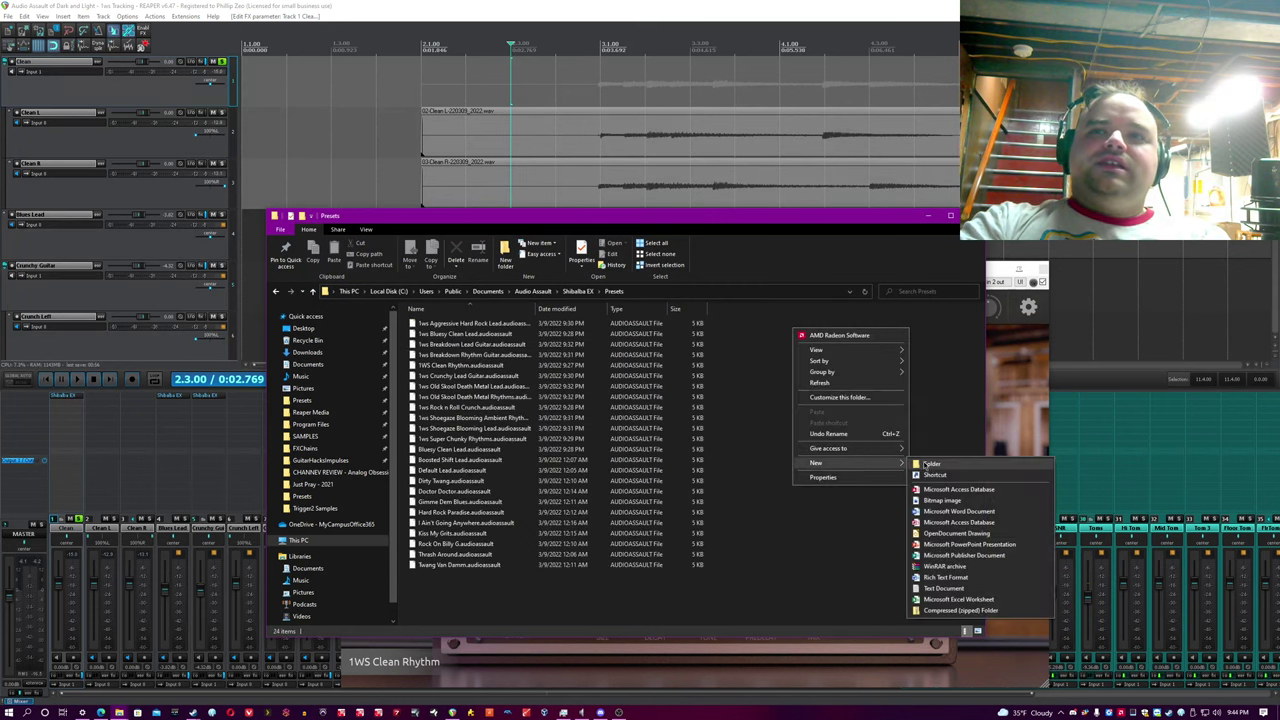
{"action": "left_click", "coordinate": [927, 464]}
{"action": "type", "text": "1ws"}
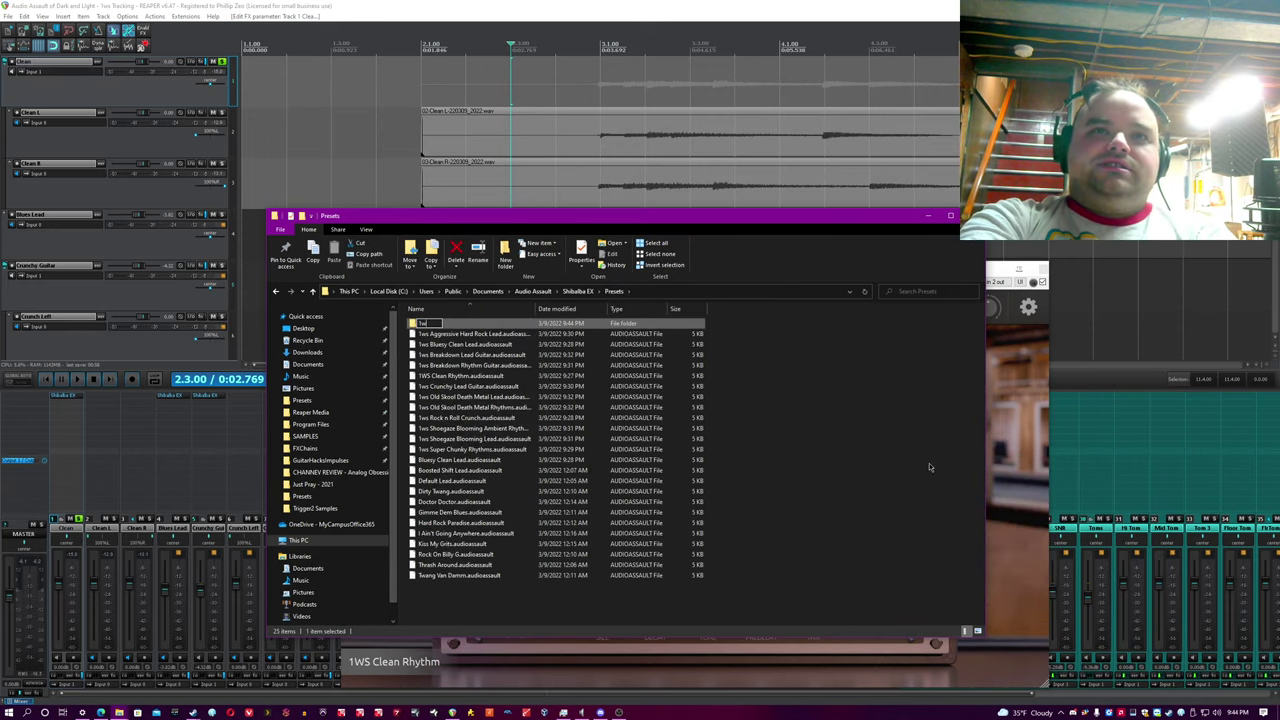
{"action": "type", "text": " Tones"}
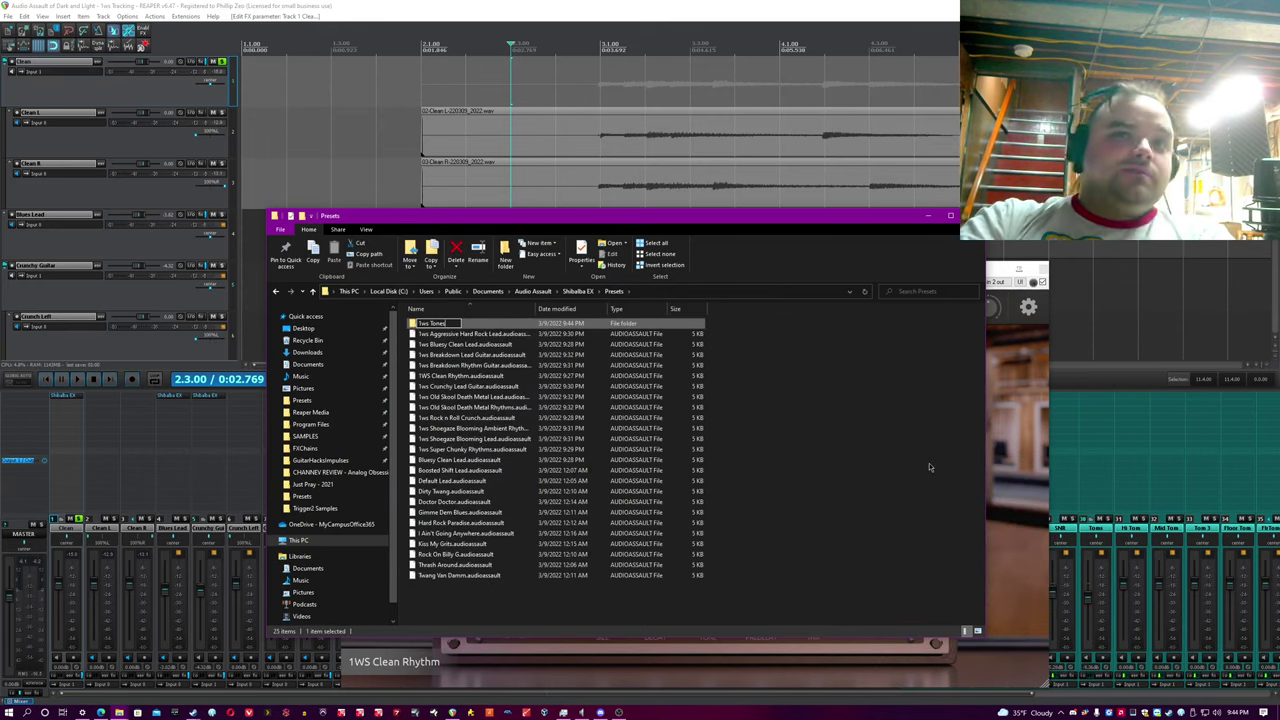
{"action": "key", "text": "Return"}
Move the preset files from 1ws Aggressive Hard Rock Lead through 1ws Super Chunky Rhythms into the 1ws Tones folder.
{"action": "left_click", "coordinate": [479, 334]}
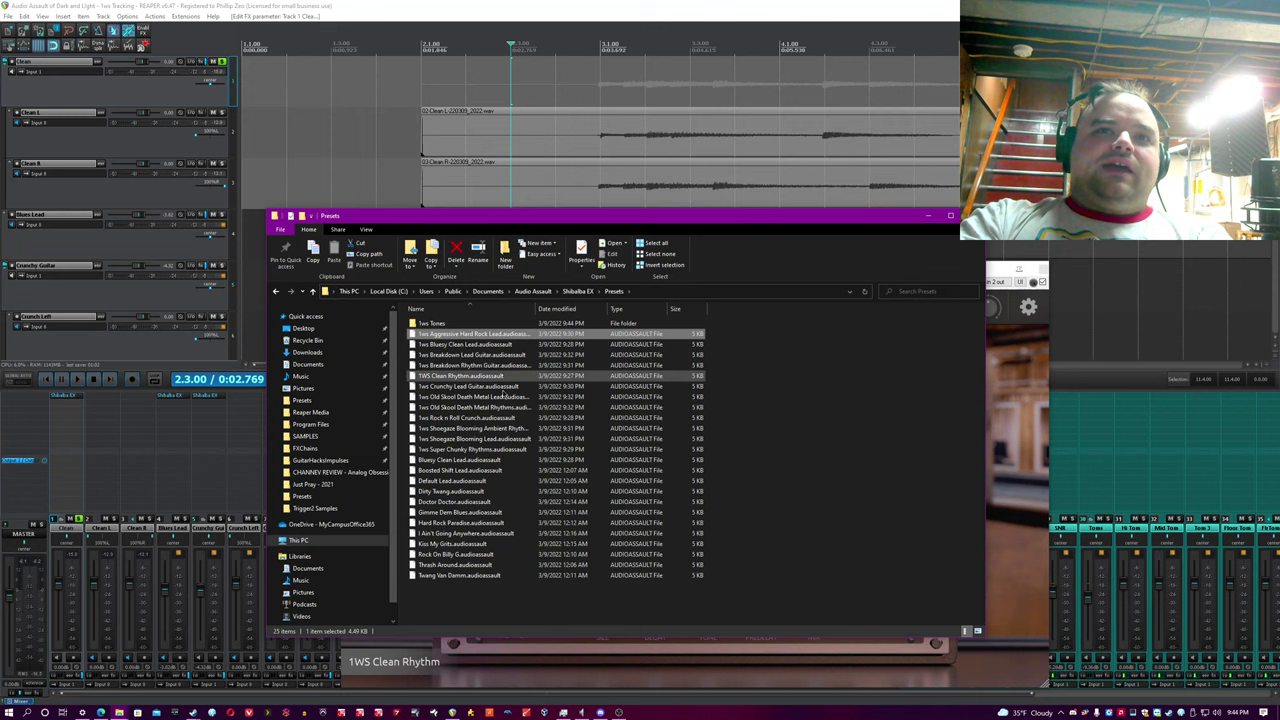
{"action": "left_click", "coordinate": [505, 449], "text": "shift"}
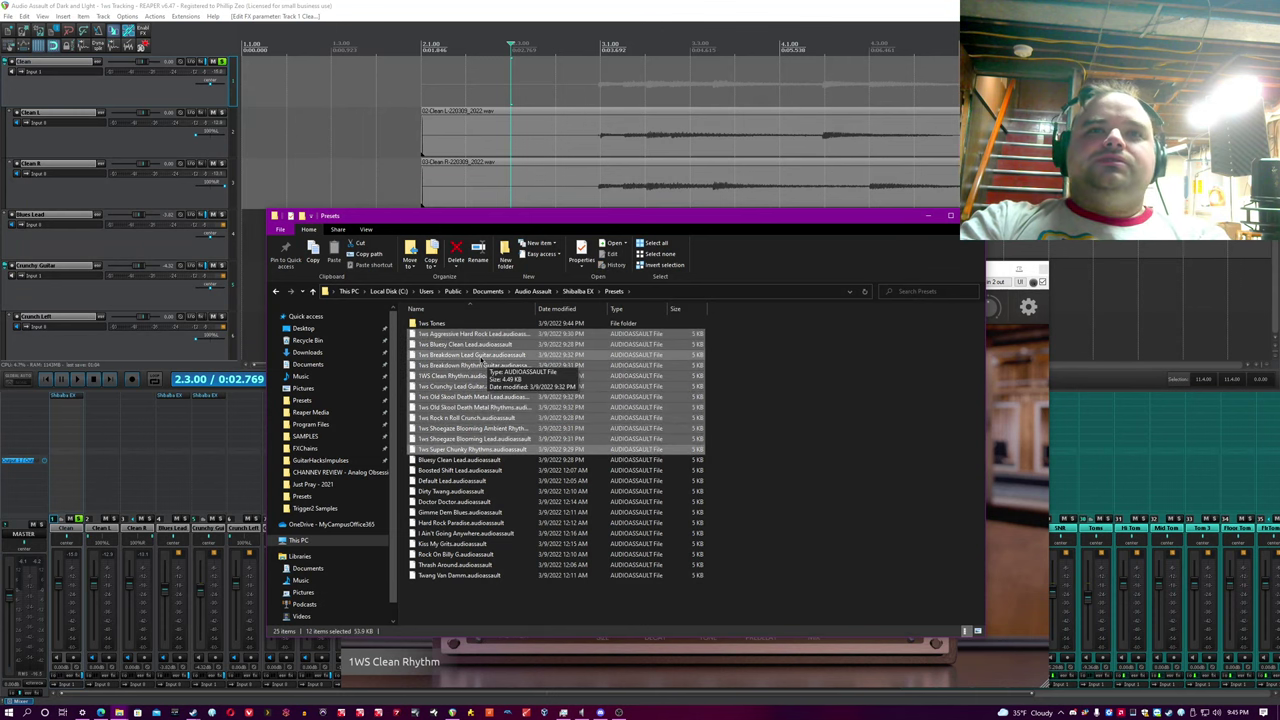
{"action": "double_click", "coordinate": [432, 323]}
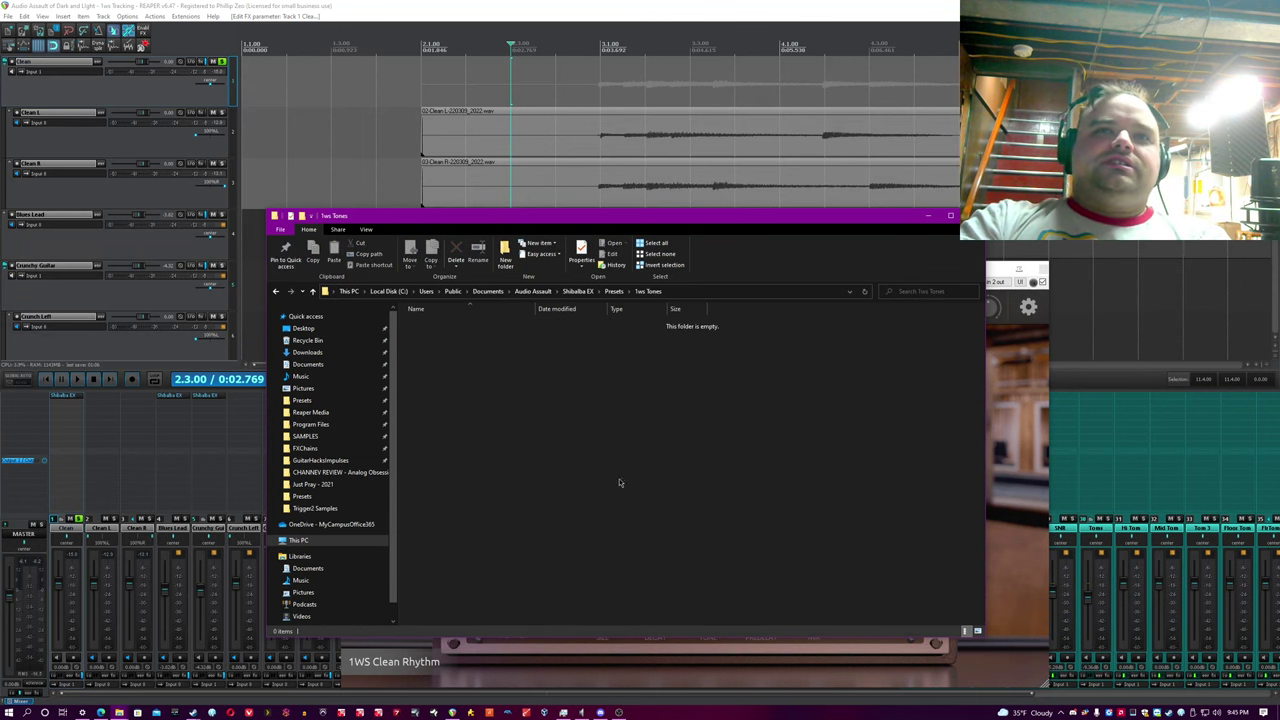
{"action": "key", "text": "ctrl+v"}
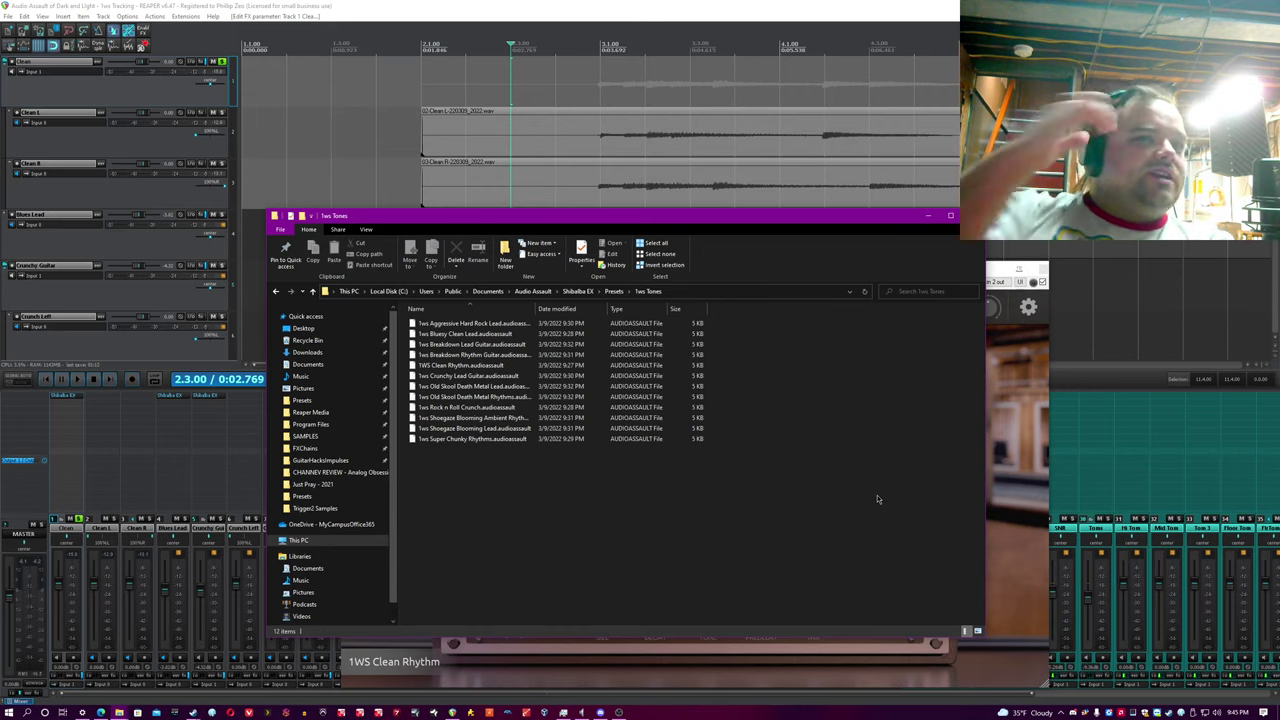
Widen the file list's Name column and close the folder window.
{"action": "left_click_drag", "start_coordinate": [536, 309], "coordinate": [563, 309]}
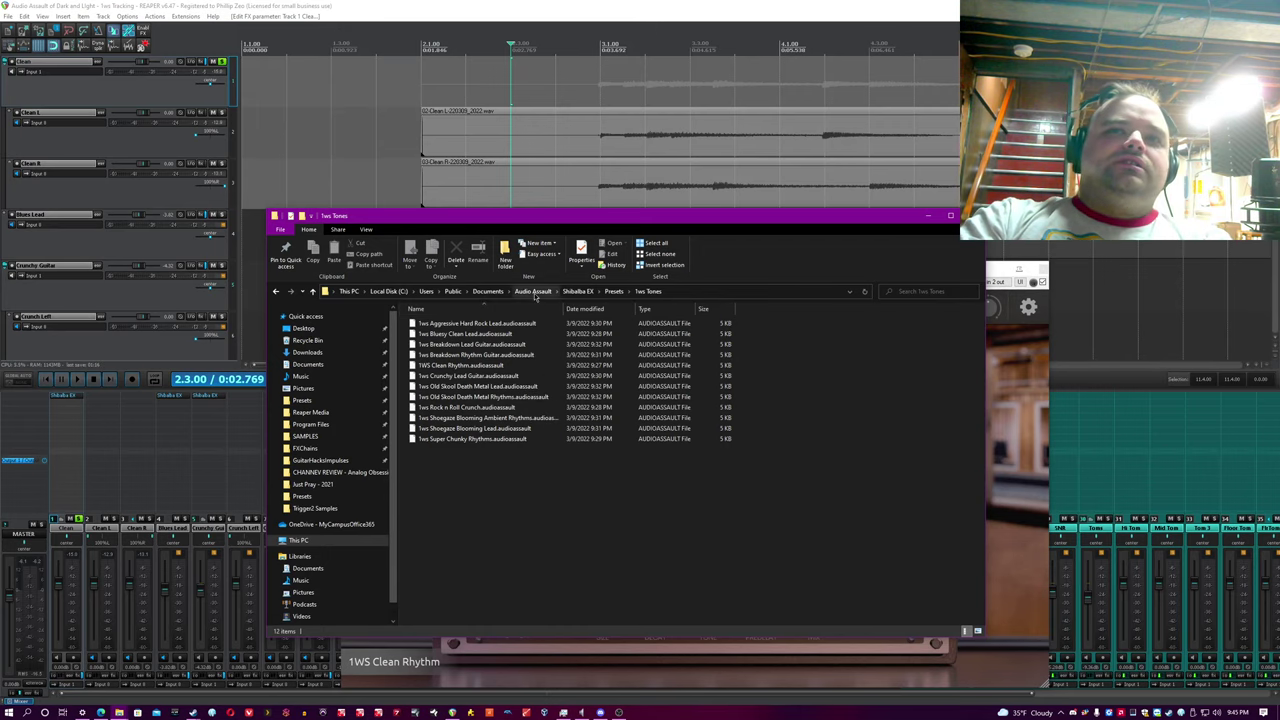
{"action": "left_click_drag", "start_coordinate": [657, 215], "coordinate": [429, 257]}
{"action": "key", "text": "alt+Left"}
{"action": "left_click", "coordinate": [745, 257]}
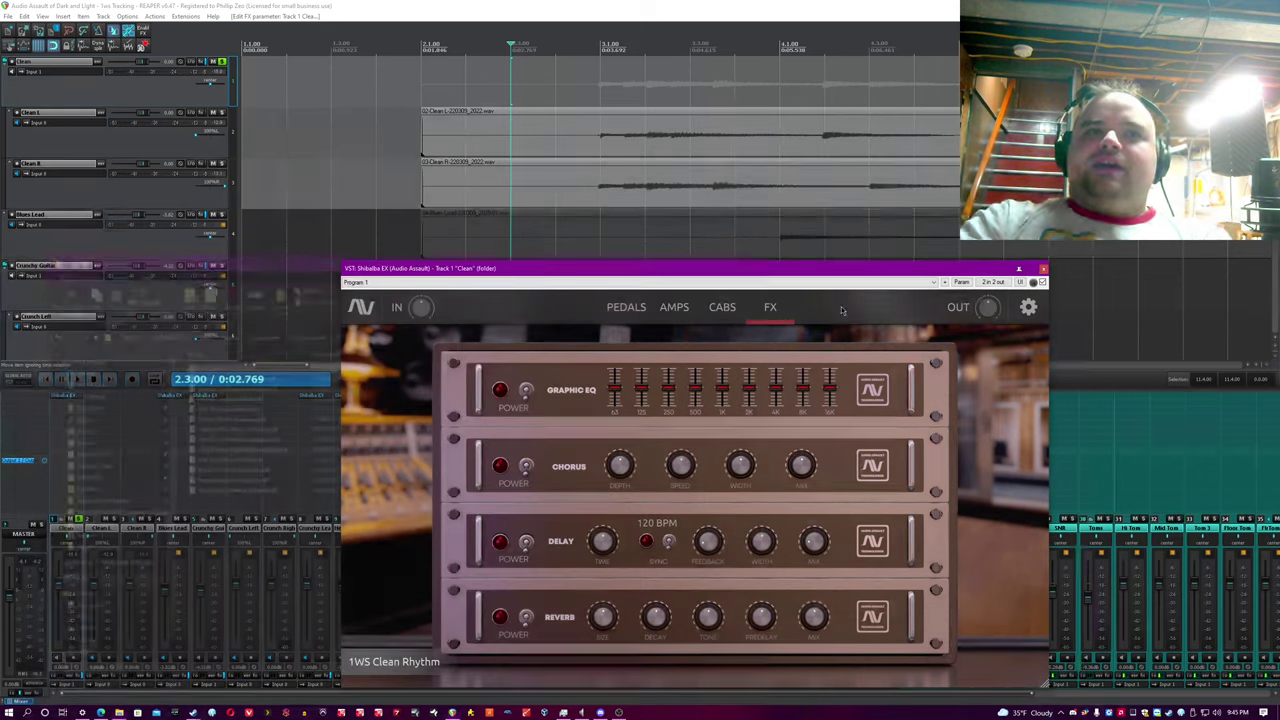
Return the plugin's preset list to its home folder, view the contents of 1ws Tones, and close the list.
{"action": "left_click", "coordinate": [1028, 307]}
{"action": "left_click", "coordinate": [997, 335]}
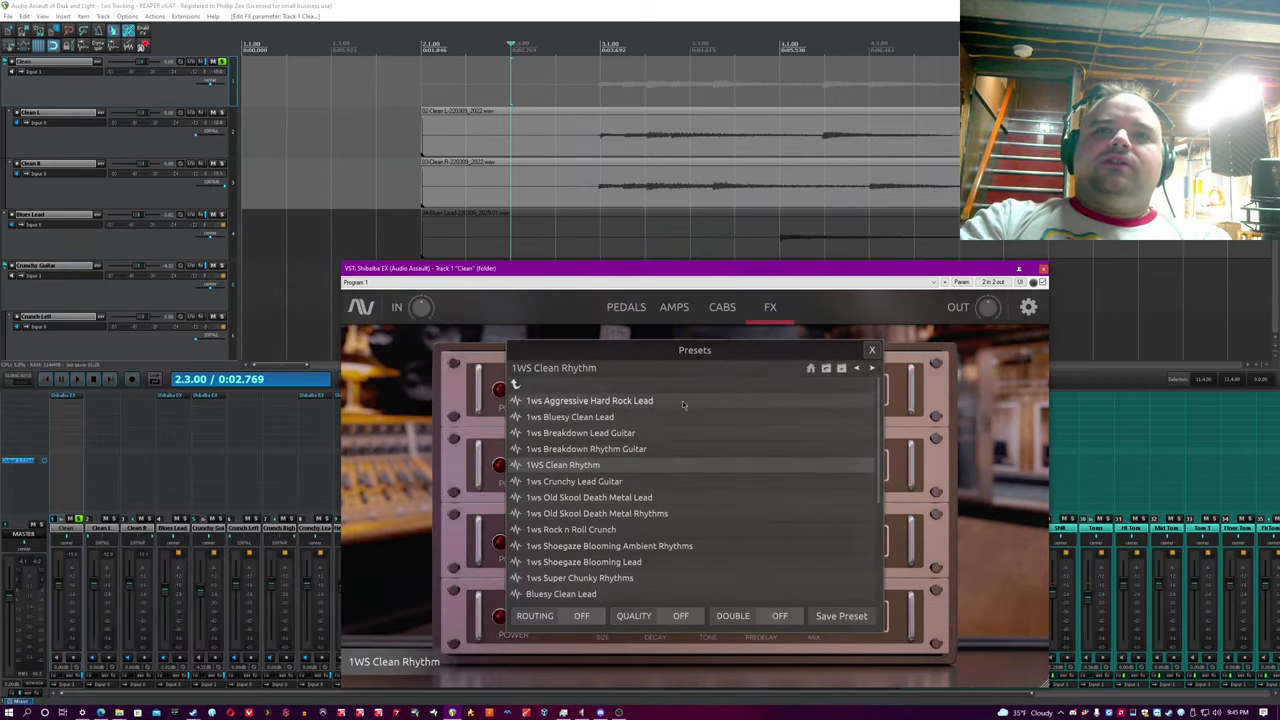
{"action": "left_click", "coordinate": [811, 369]}
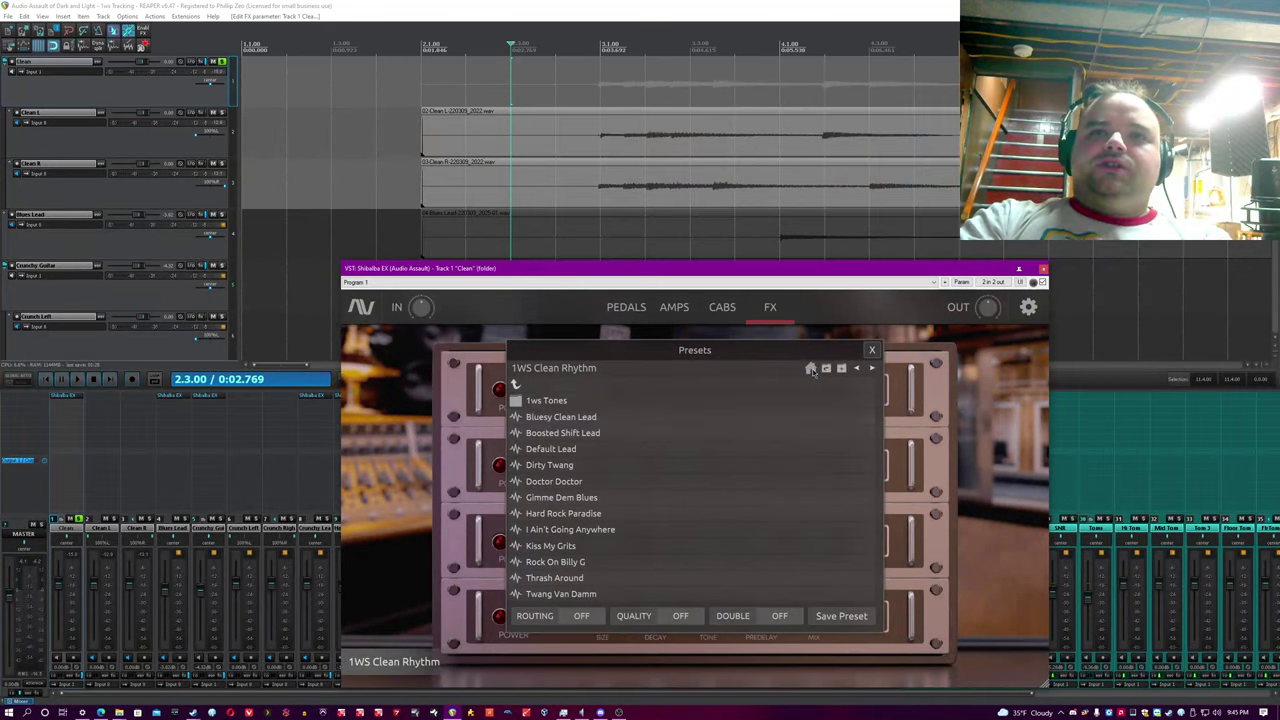
{"action": "left_click", "coordinate": [553, 405]}
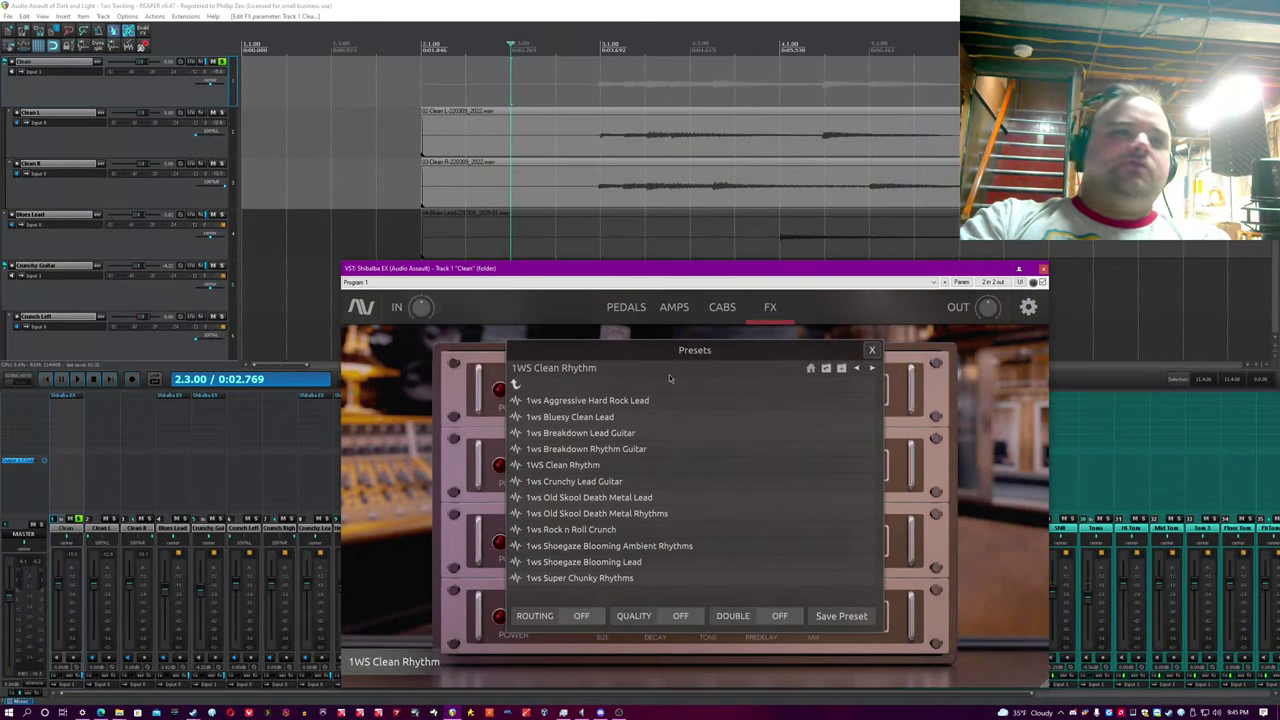
{"action": "left_click", "coordinate": [874, 350]}
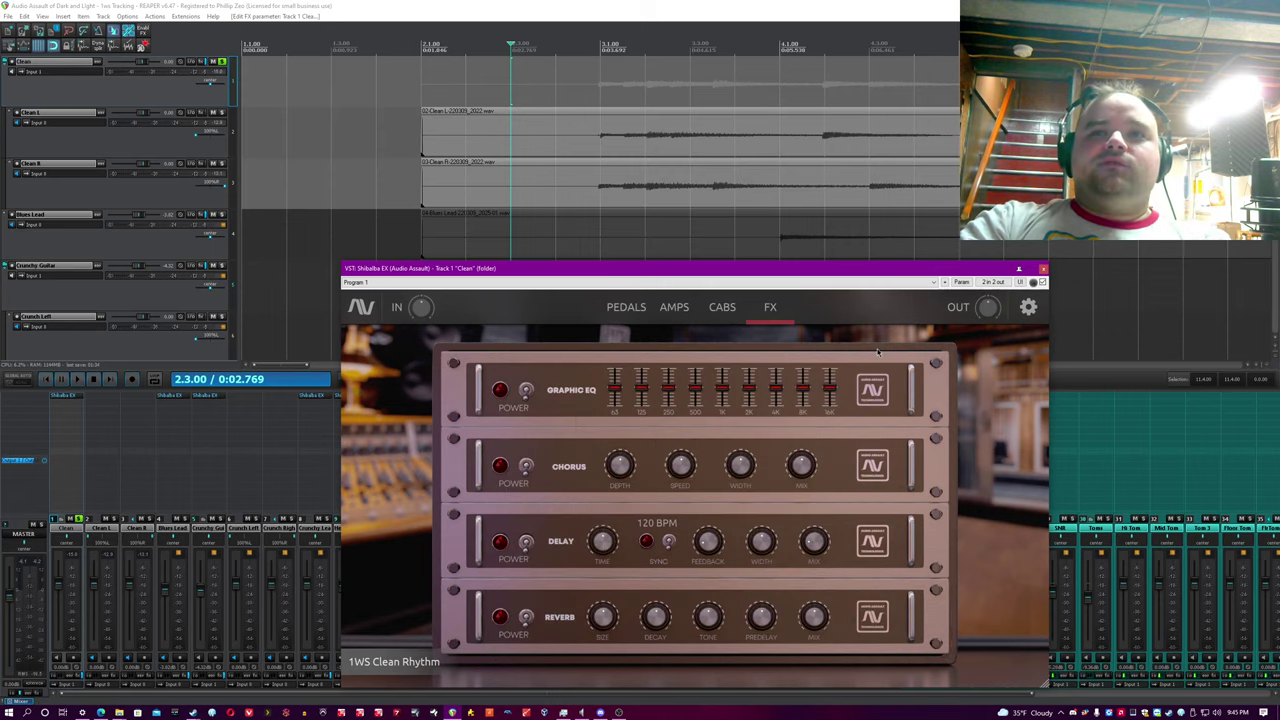
Reposition the plugin window and show its Pedals page followed by its Amps page.
{"action": "left_click", "coordinate": [598, 4]}
{"action": "left_click_drag", "start_coordinate": [913, 269], "coordinate": [912, 187]}
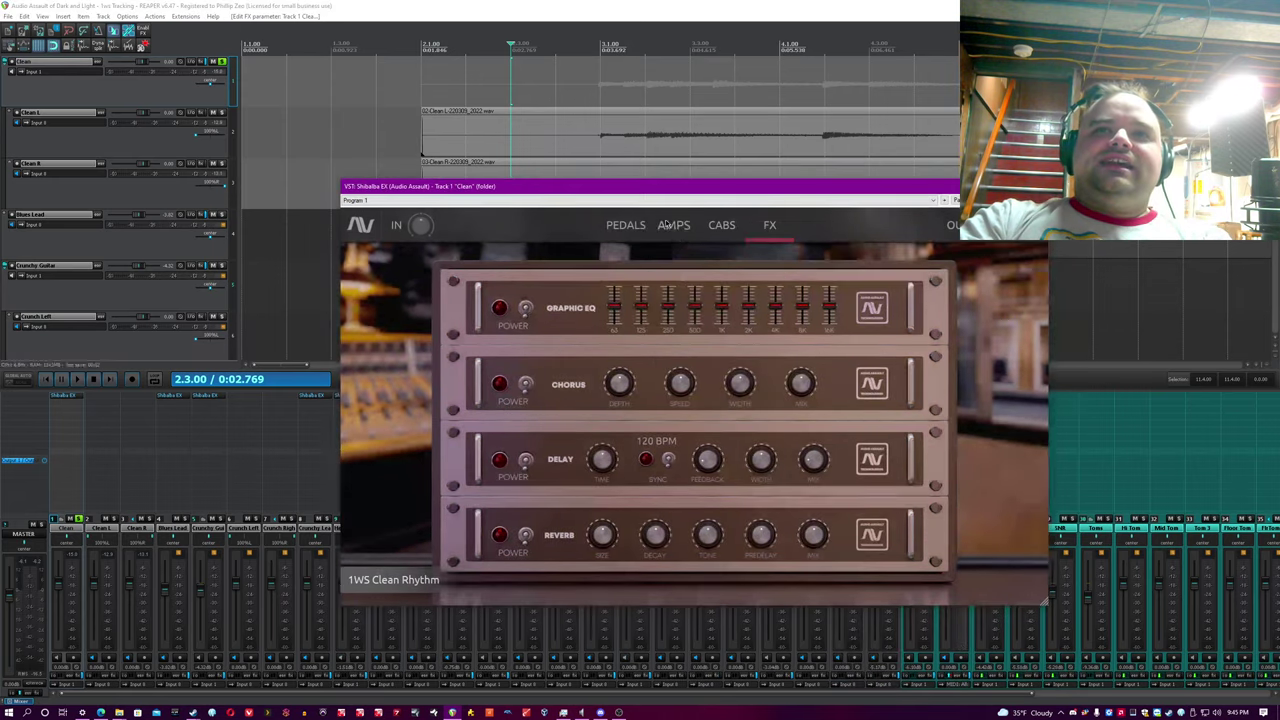
{"action": "left_click", "coordinate": [674, 225]}
{"action": "left_click", "coordinate": [621, 18]}
{"action": "left_click", "coordinate": [610, 236]}
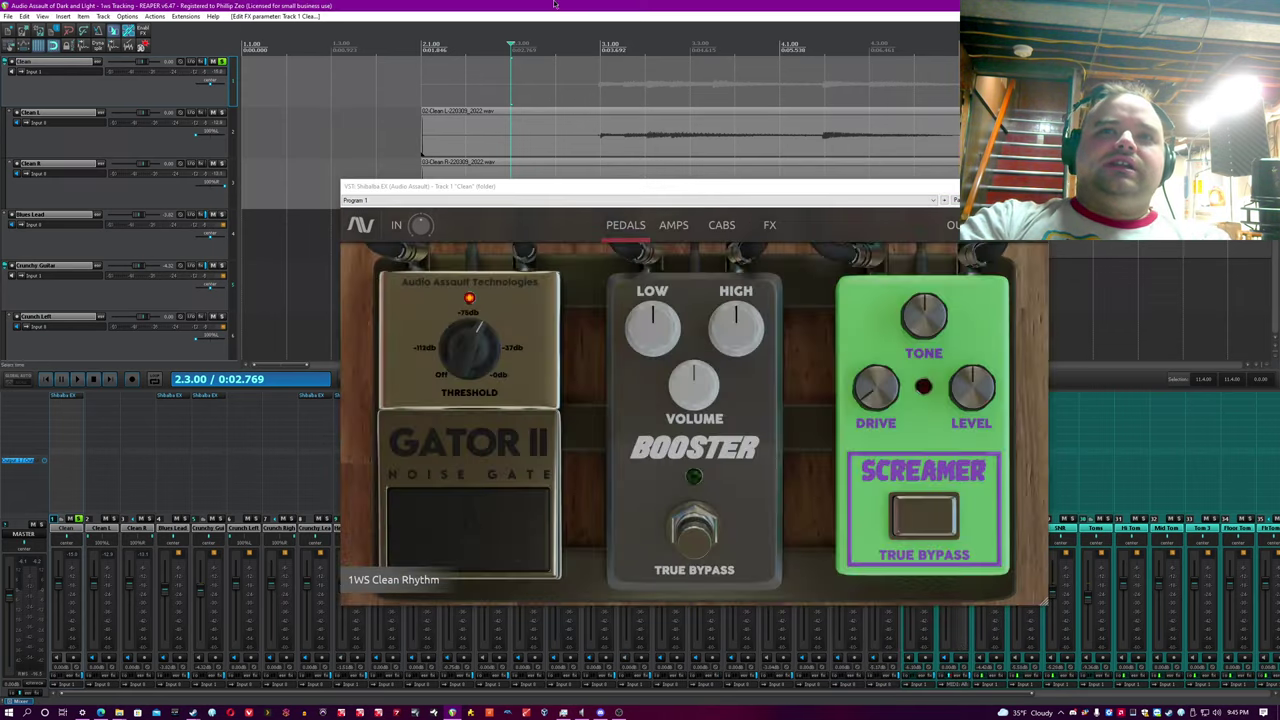
{"action": "left_click", "coordinate": [673, 224]}
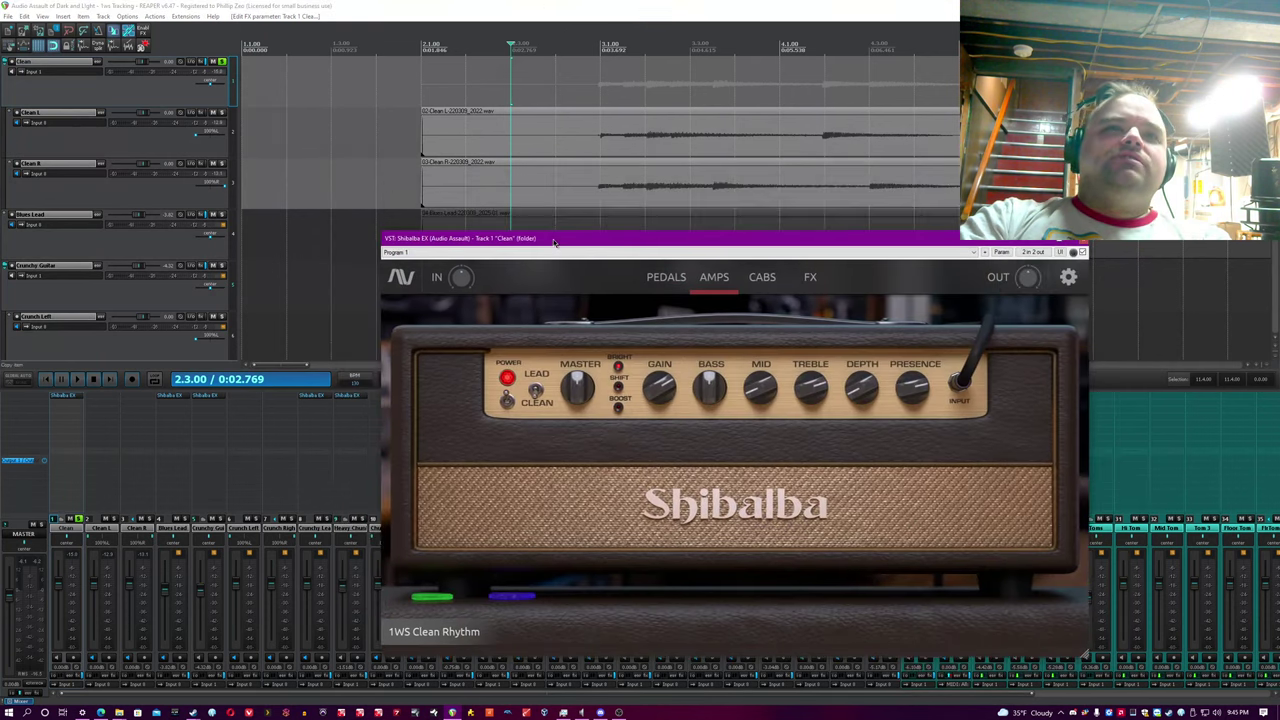
Unsolo the Clean track and save the project.
{"action": "scroll", "coordinate": [333, 179], "scroll_direction": "down", "scroll_amount": 3}
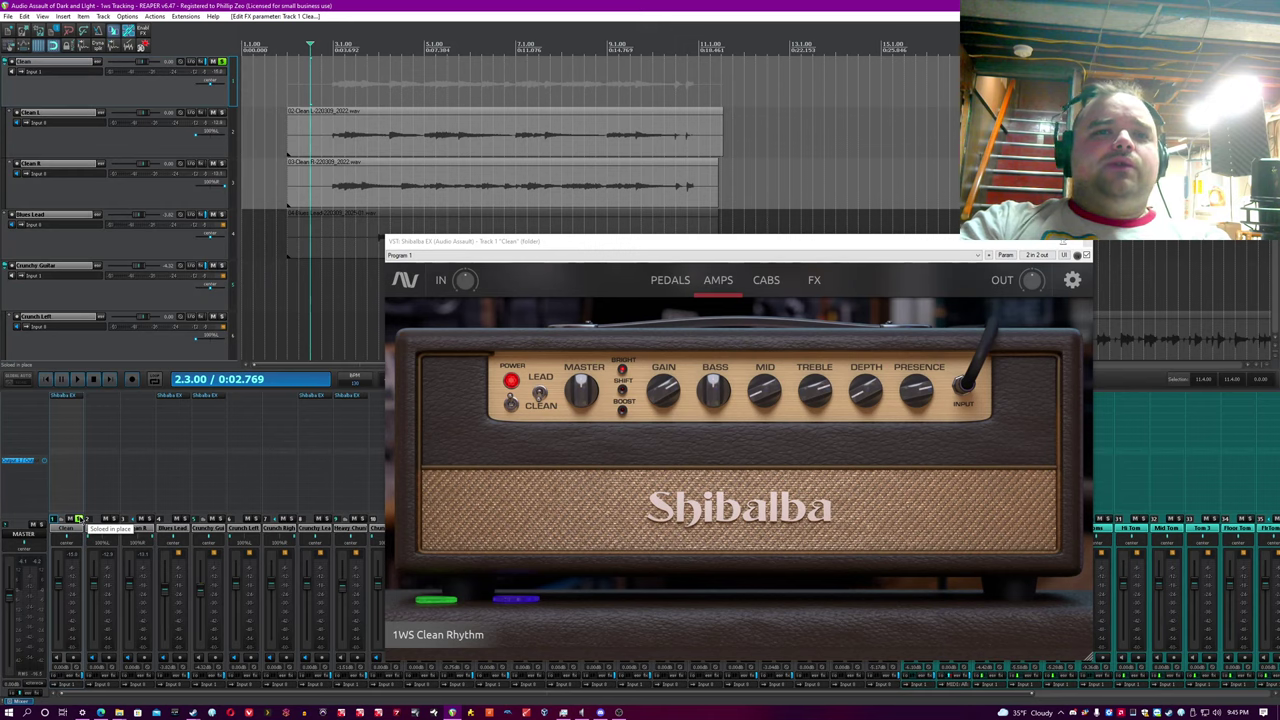
{"action": "left_click", "coordinate": [79, 519]}
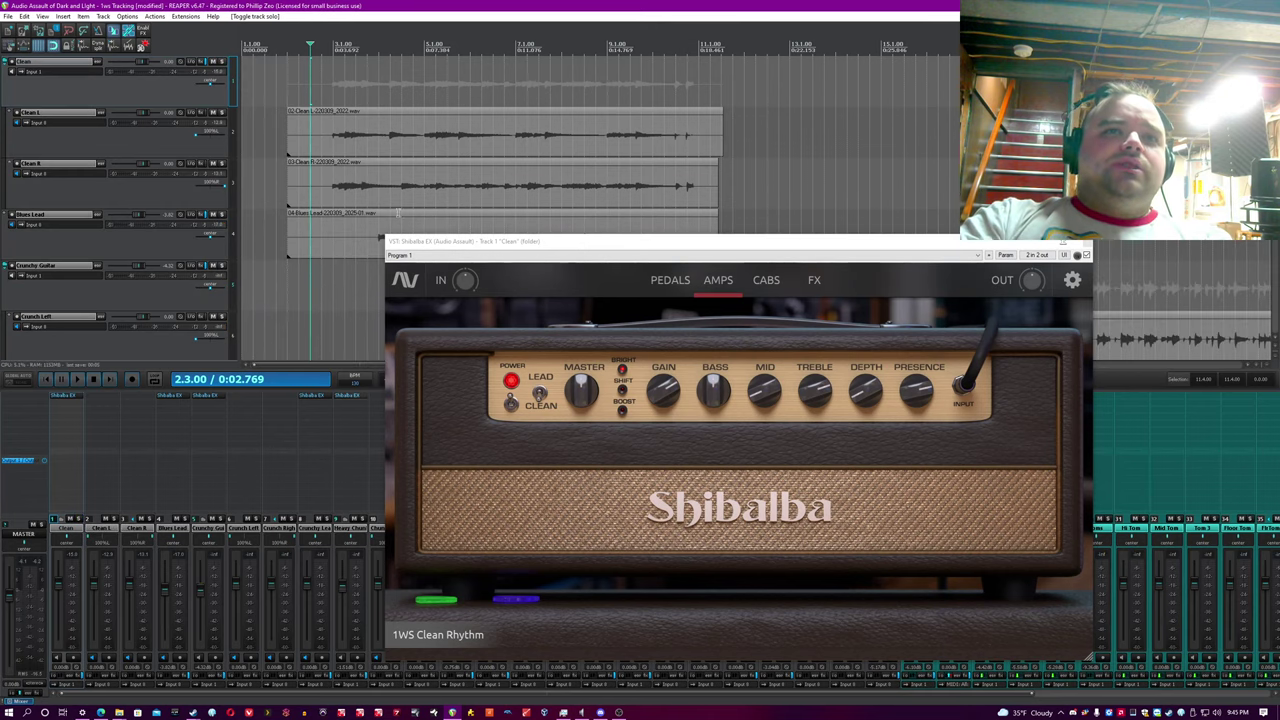
{"action": "key", "text": "ctrl+s"}
Place the edit cursor at the start of the clean guitar clips, at 2.1.00.
{"action": "left_click", "coordinate": [302, 46]}
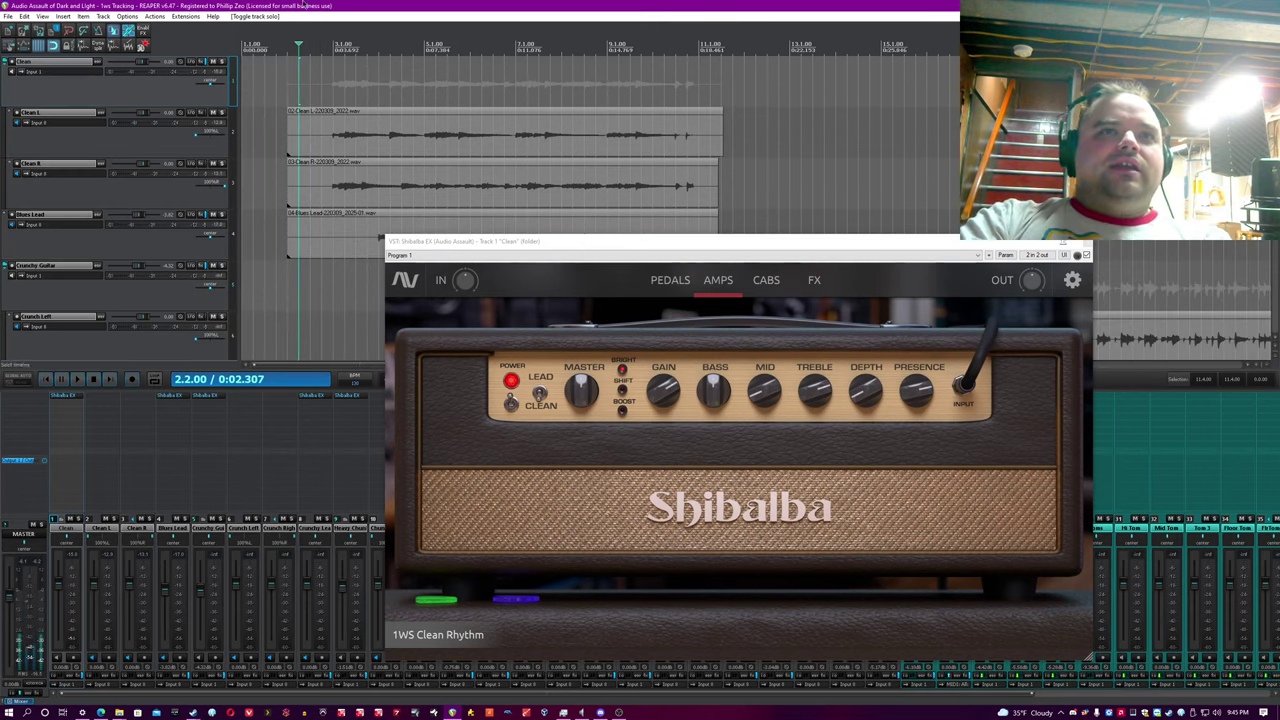
{"action": "left_click", "coordinate": [288, 92]}
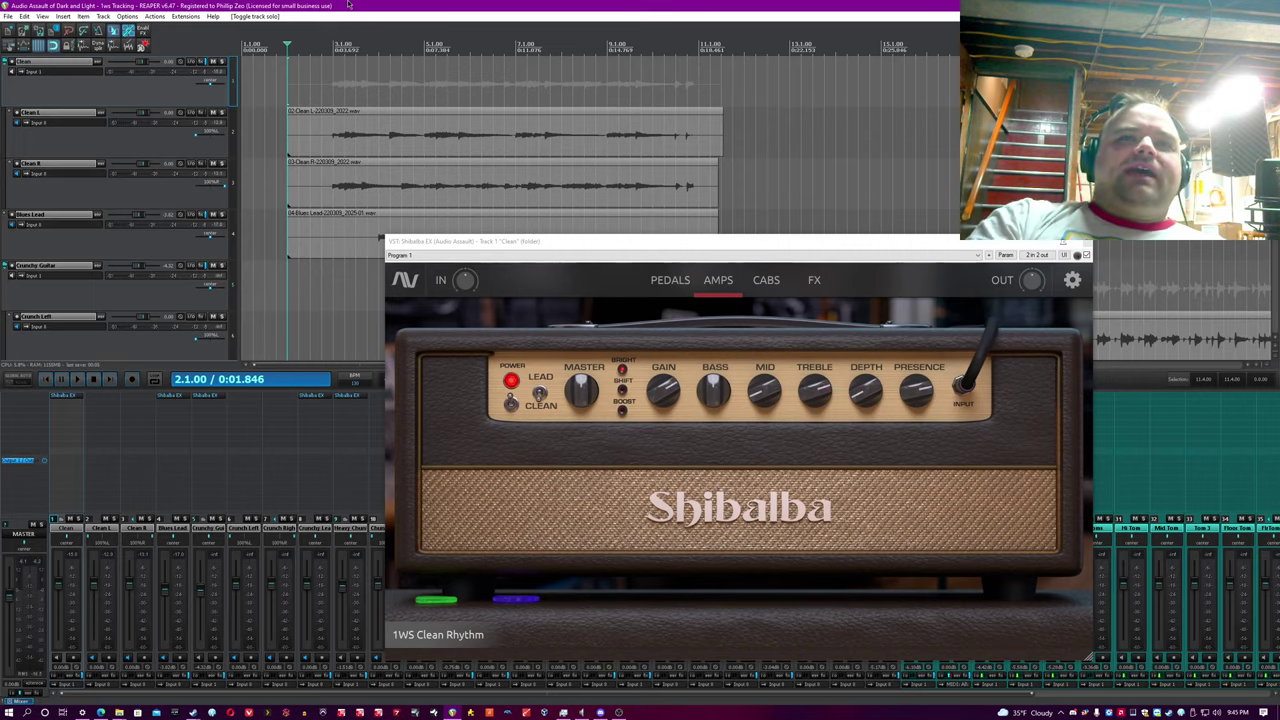
Start playback from 2.1.00 and show the Blues Lead plugin's Amps page beside the Clean track's plugin window.
{"action": "key", "text": "space"}
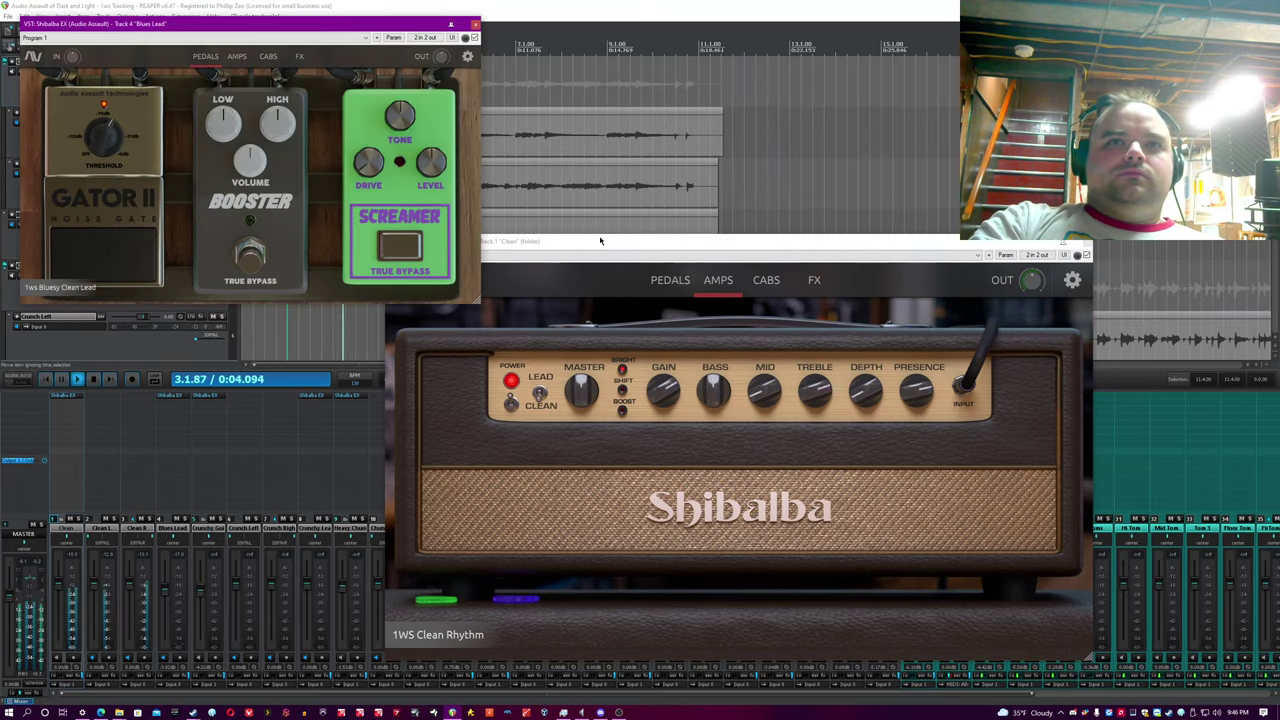
{"action": "left_click_drag", "start_coordinate": [600, 240], "coordinate": [727, 93]}
{"action": "left_click", "coordinate": [236, 56]}
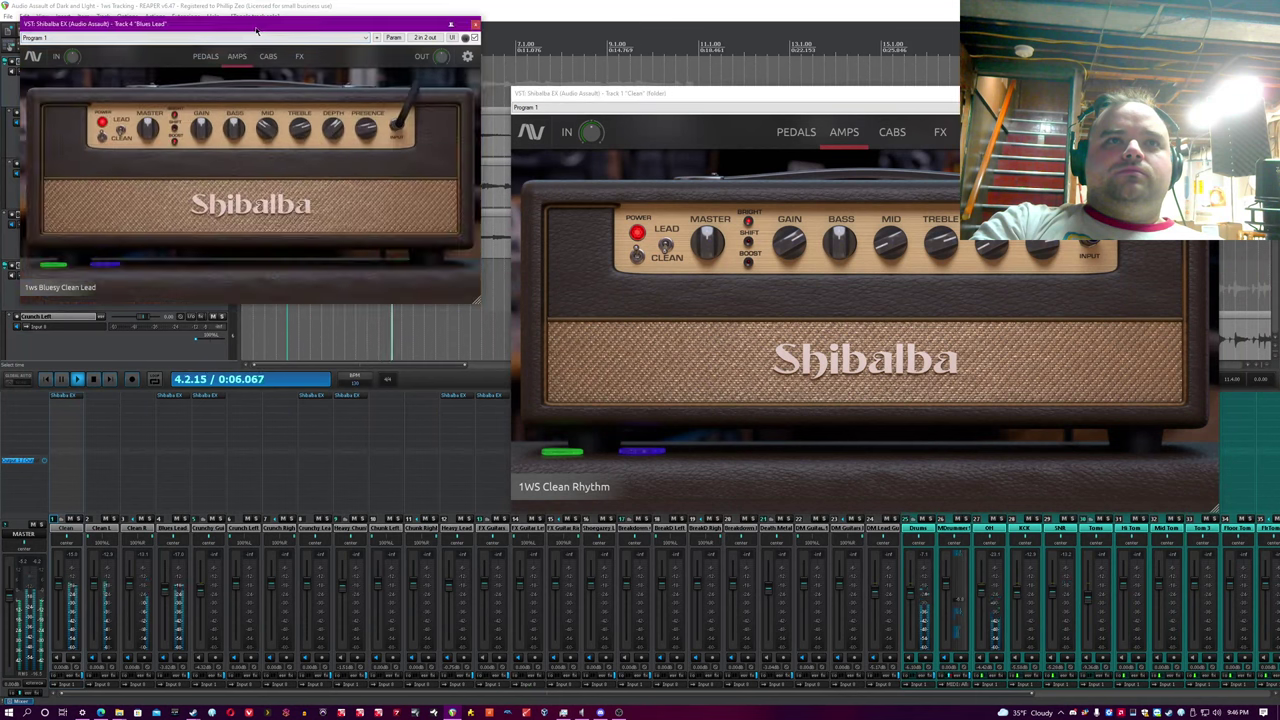
{"action": "left_click_drag", "start_coordinate": [258, 32], "coordinate": [266, 213]}
{"action": "left_click", "coordinate": [263, 5]}
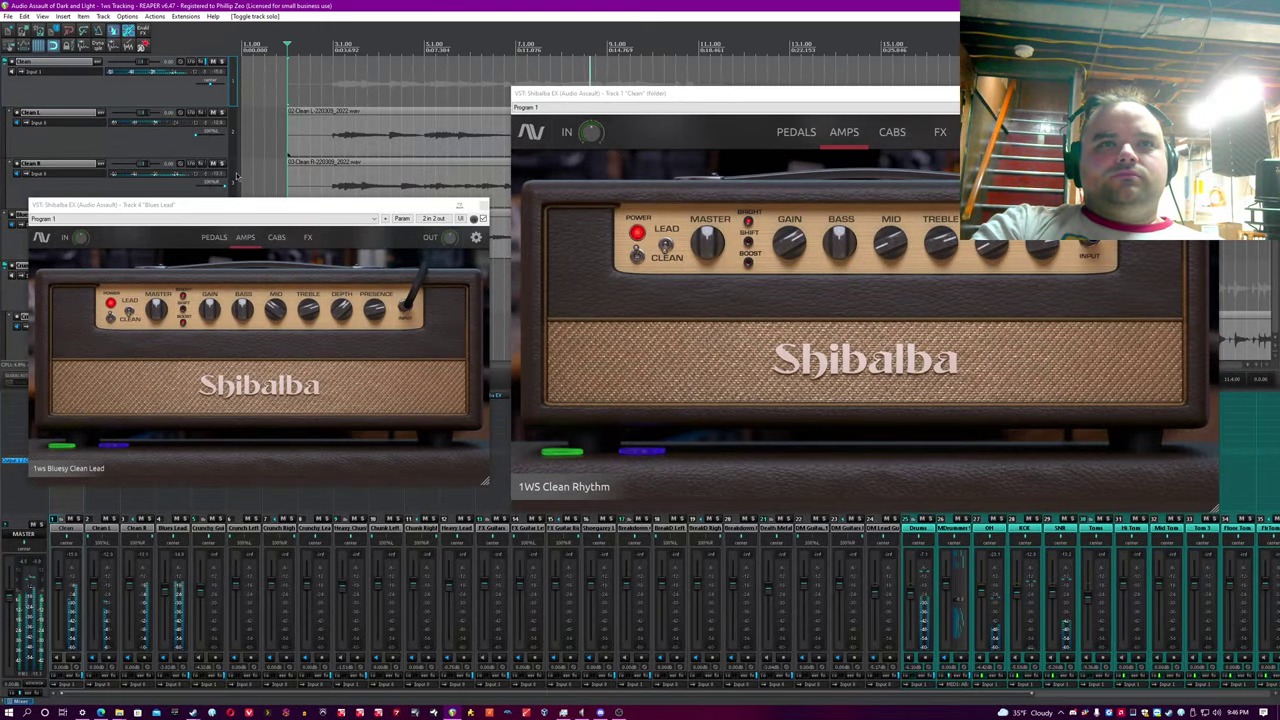
{"action": "mouse_move", "coordinate": [312, 209]}
{"action": "left_mouse_down"}
{"action": "mouse_move", "coordinate": [319, 238]}
{"action": "mouse_move", "coordinate": [325, 225]}
{"action": "left_mouse_up"}
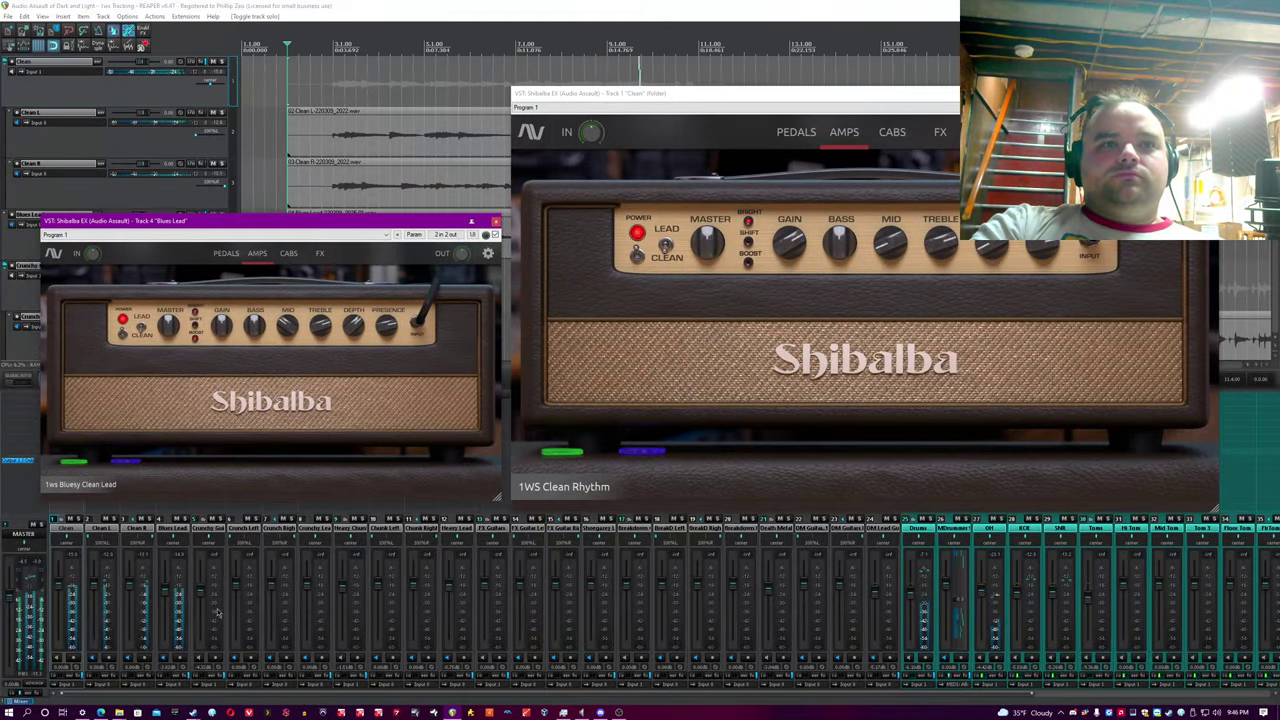
Adjust the Blues Lead track's volume slightly and close the Clean and Blues Lead plugin windows.
{"action": "left_click_drag", "start_coordinate": [170, 598], "coordinate": [178, 600]}
{"action": "left_click", "coordinate": [1213, 93]}
{"action": "left_click", "coordinate": [496, 222]}
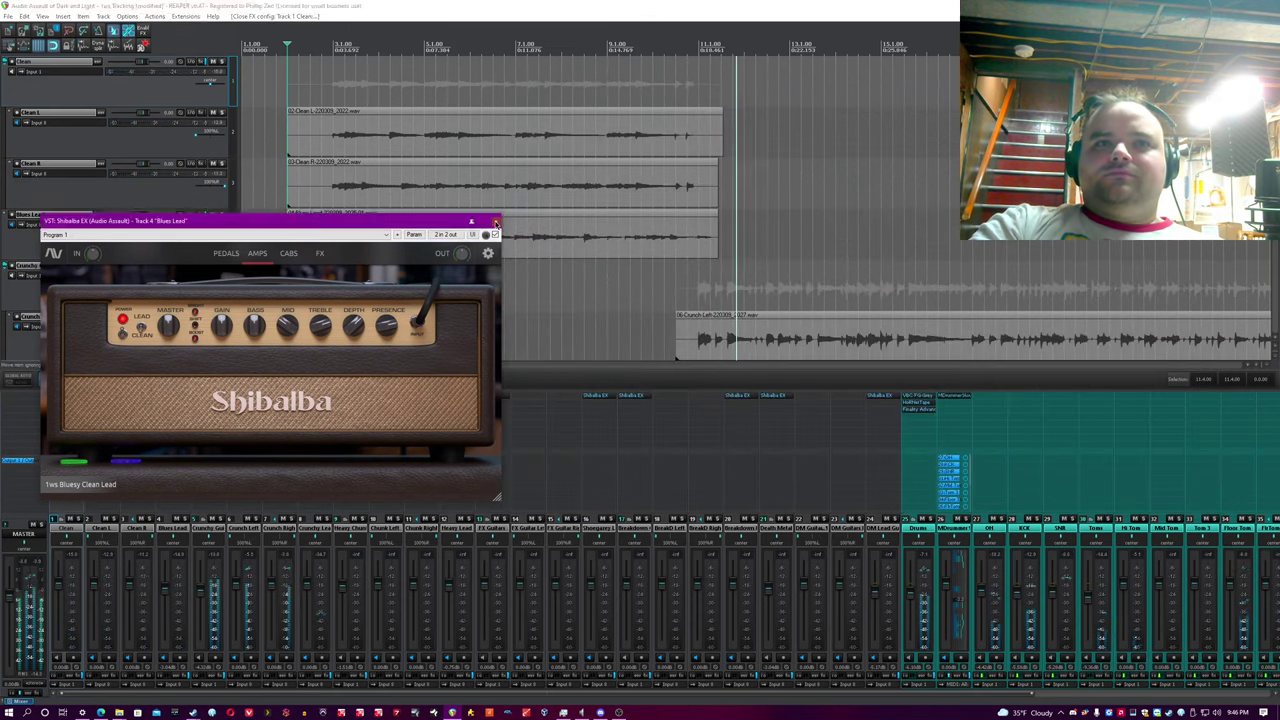
Open Shibalba EX on the Crunchy Guitar and Crunchy Lead tracks, arrange both windows side by side, and select the Crunchy Lead track.
{"action": "left_click", "coordinate": [200, 396]}
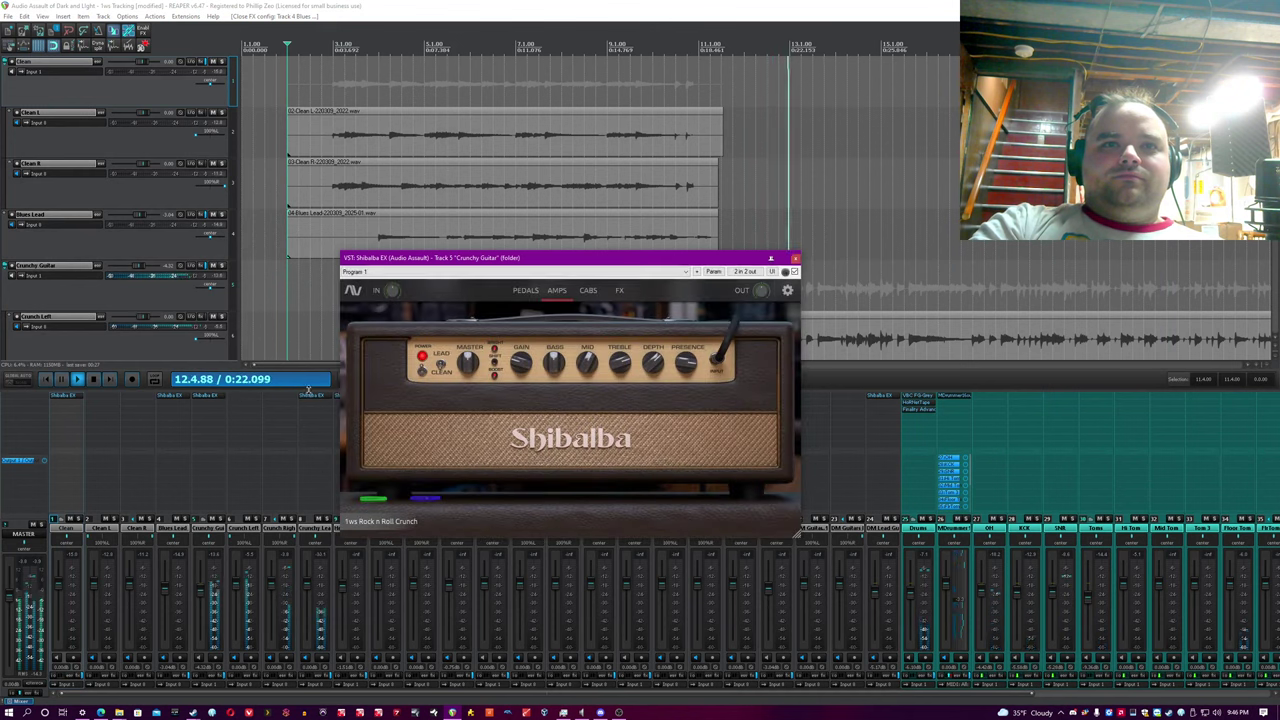
{"action": "left_click", "coordinate": [313, 396]}
{"action": "mouse_move", "coordinate": [262, 24]}
{"action": "left_mouse_down"}
{"action": "mouse_move", "coordinate": [628, 116]}
{"action": "mouse_move", "coordinate": [925, 48]}
{"action": "left_mouse_up"}
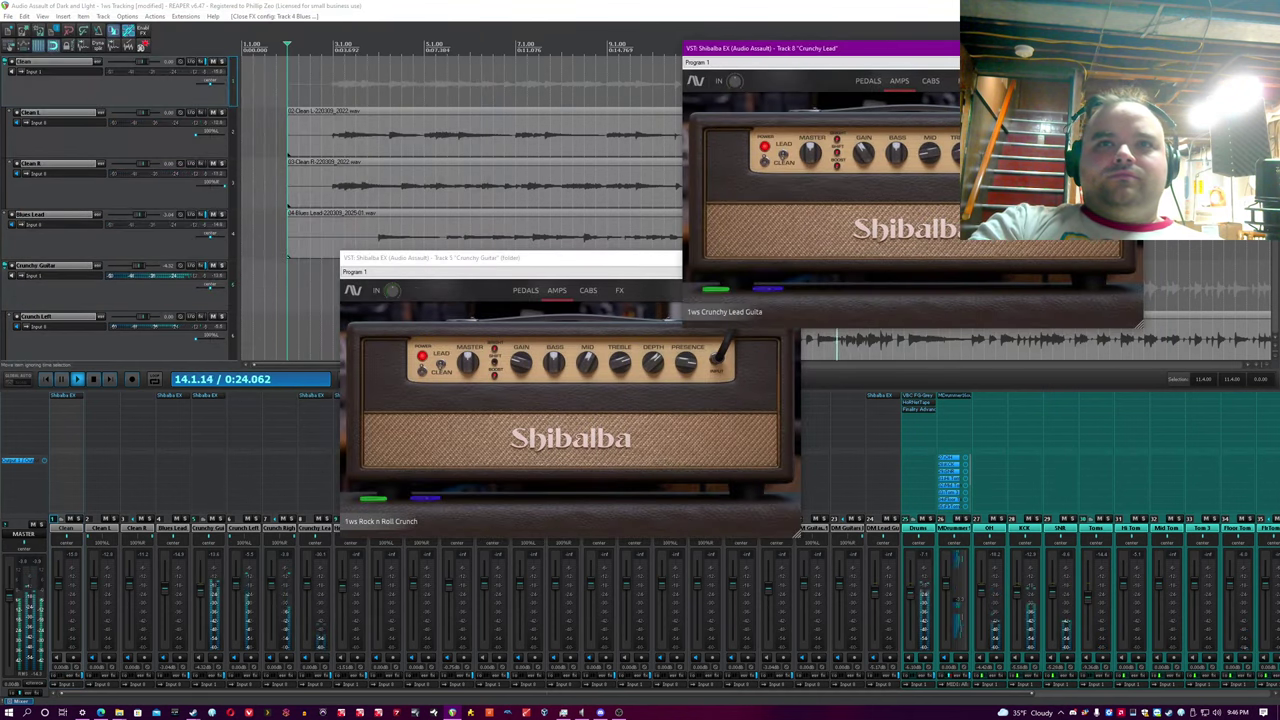
{"action": "left_click_drag", "start_coordinate": [627, 265], "coordinate": [434, 63]}
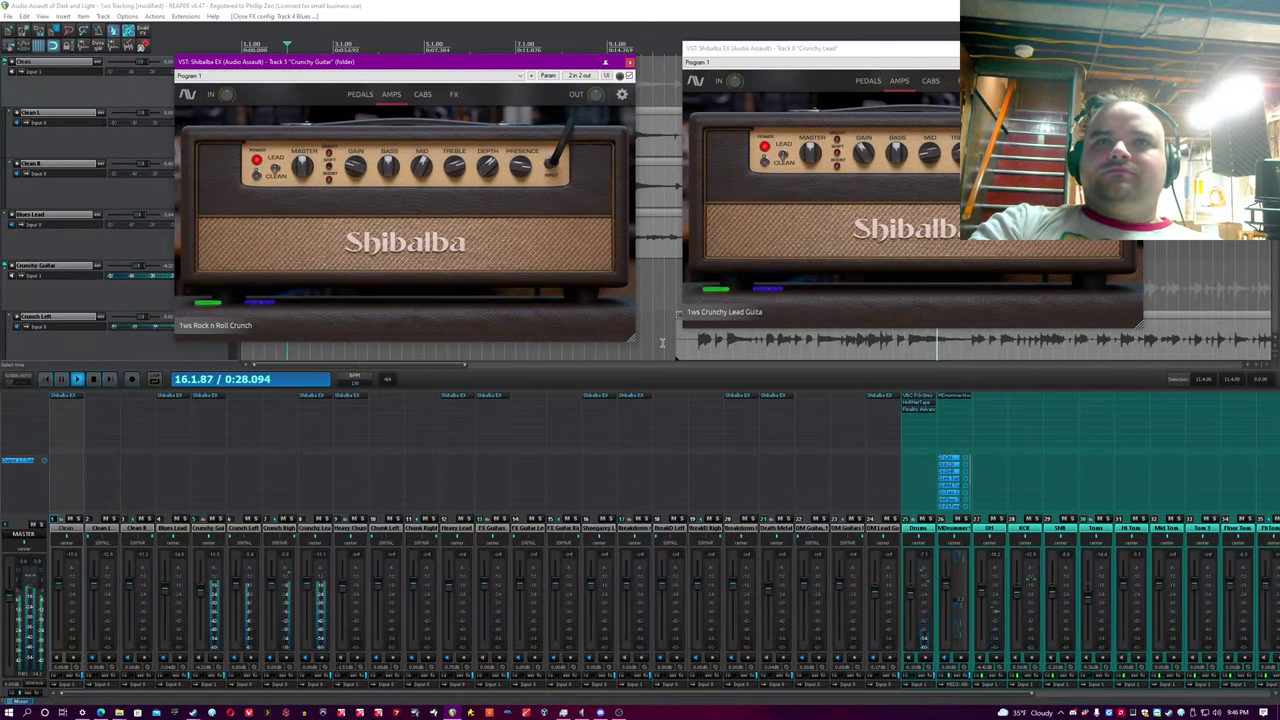
{"action": "left_click", "coordinate": [313, 541]}
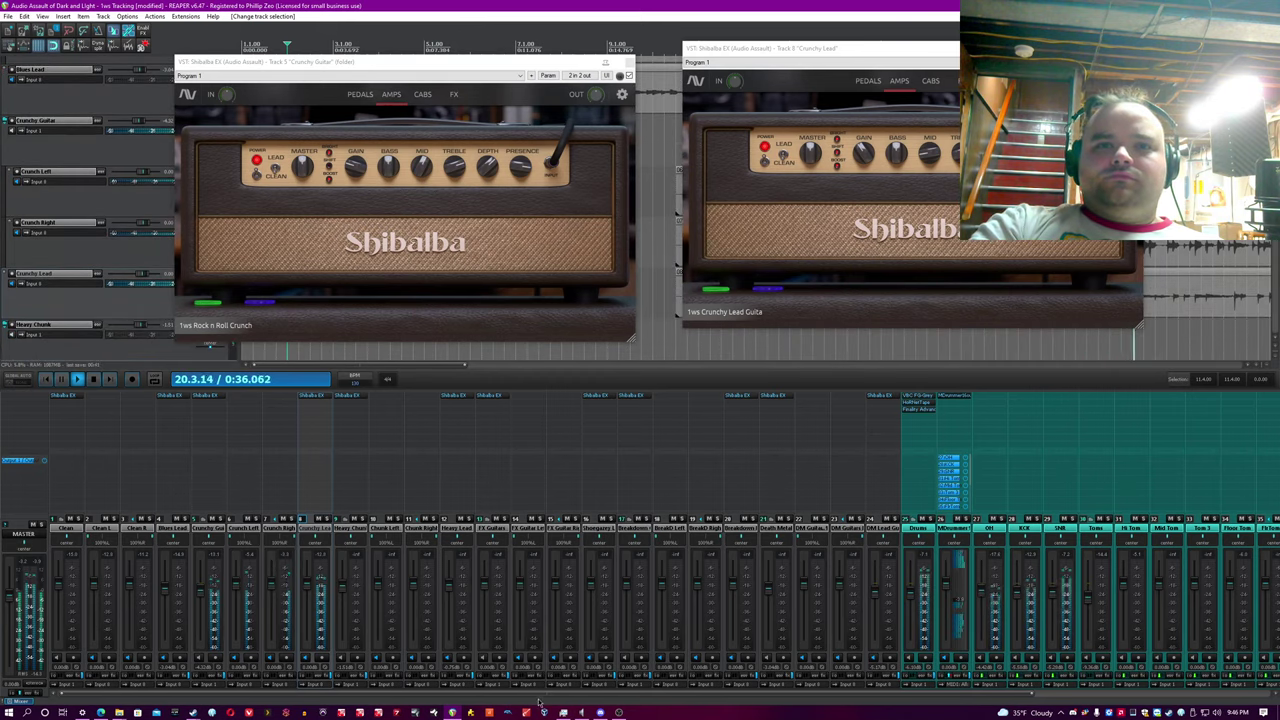
{"action": "left_click_drag", "start_coordinate": [543, 693], "coordinate": [591, 693]}
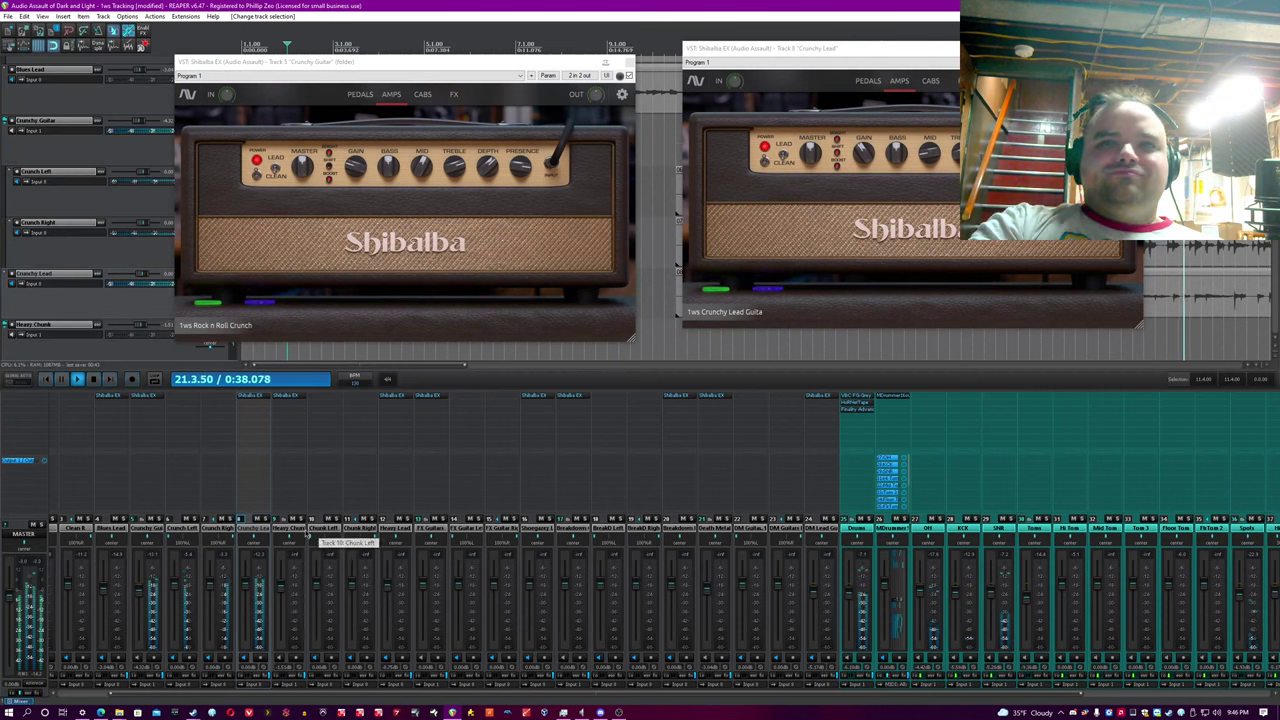
Show the Crunchy Lead plugin's Pedals page followed by its Amps page, and close both crunchy guitar plugin windows.
{"action": "left_click_drag", "start_coordinate": [1049, 52], "coordinate": [865, 348]}
{"action": "left_click", "coordinate": [684, 366]}
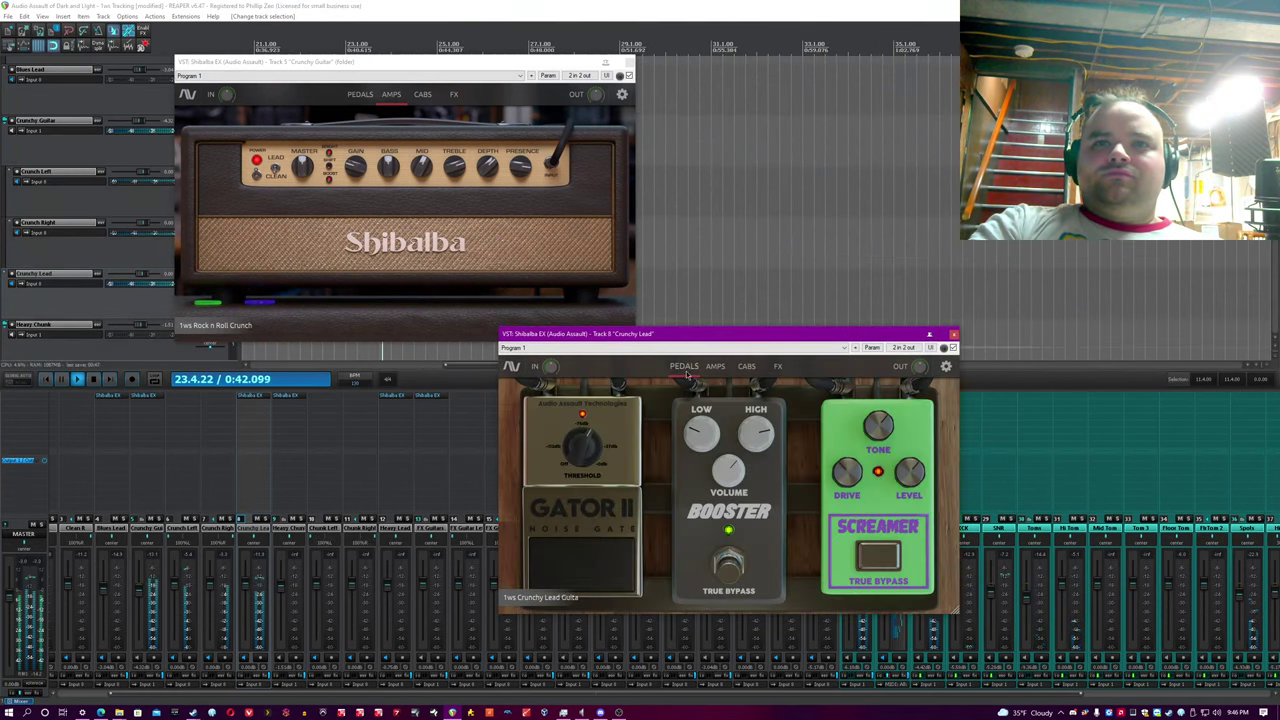
{"action": "left_click", "coordinate": [714, 376]}
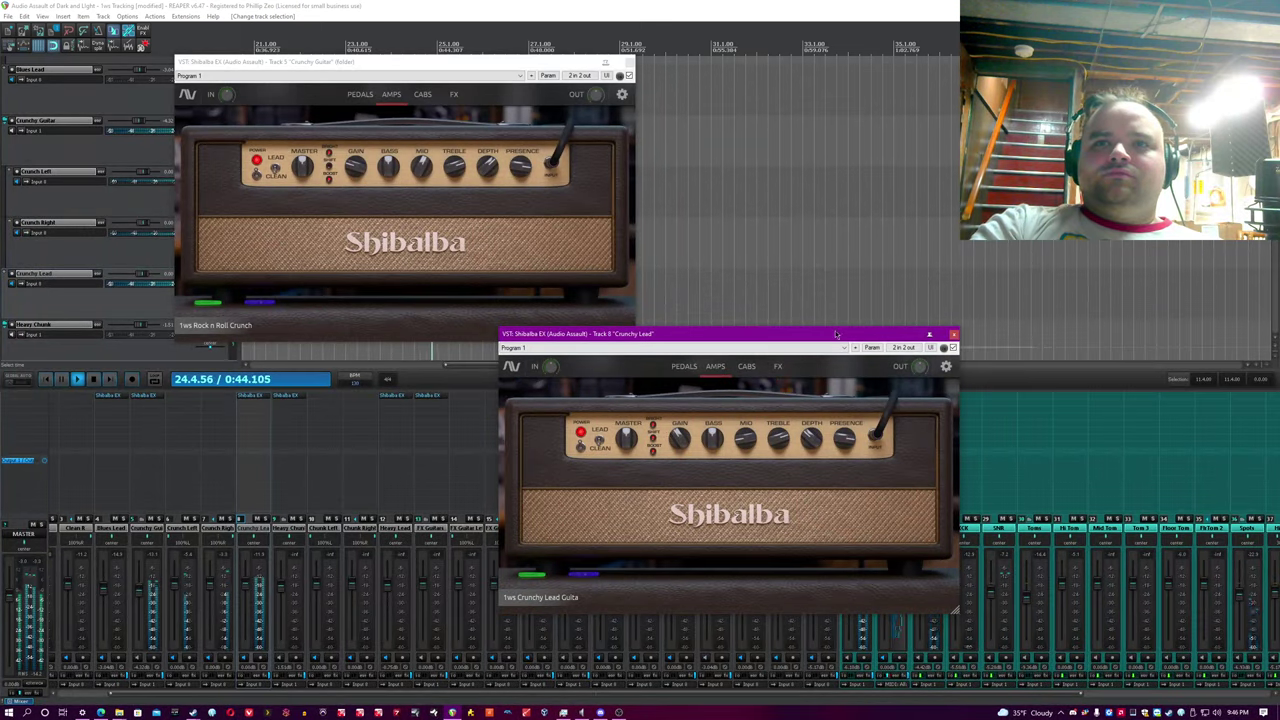
{"action": "left_click_drag", "start_coordinate": [913, 340], "coordinate": [886, 358]}
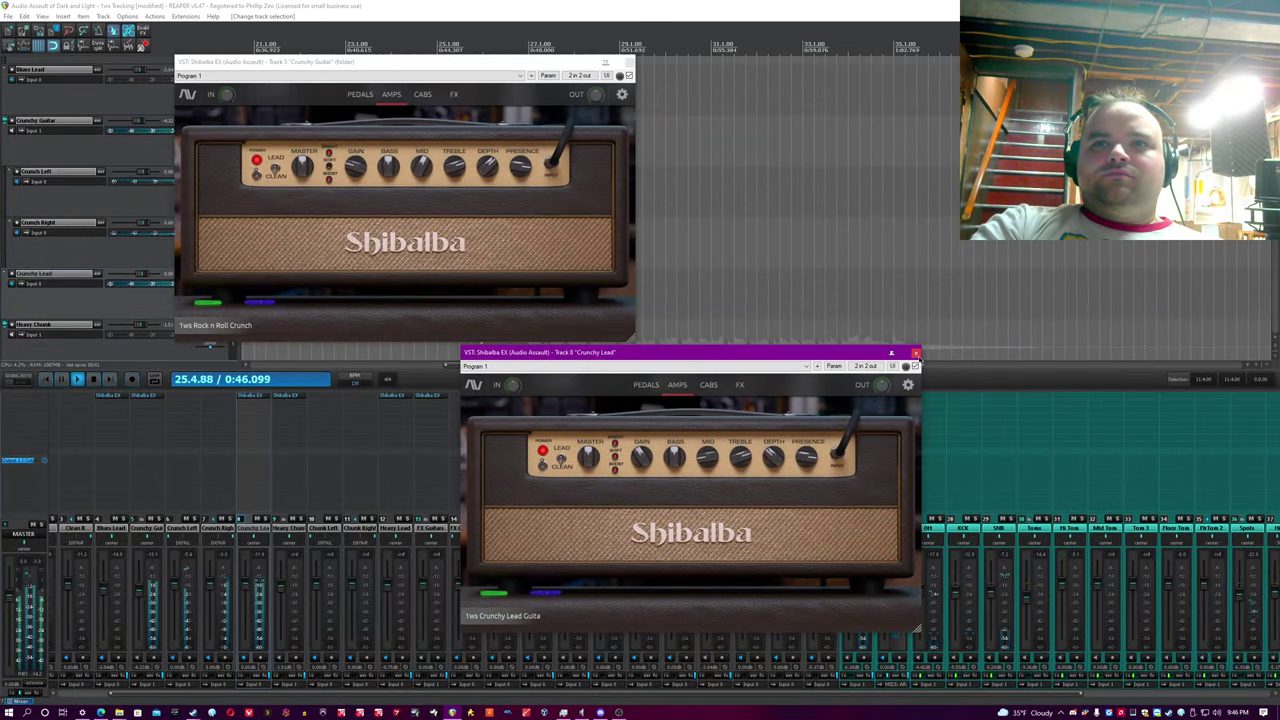
{"action": "left_click", "coordinate": [927, 353]}
{"action": "left_click", "coordinate": [629, 63]}
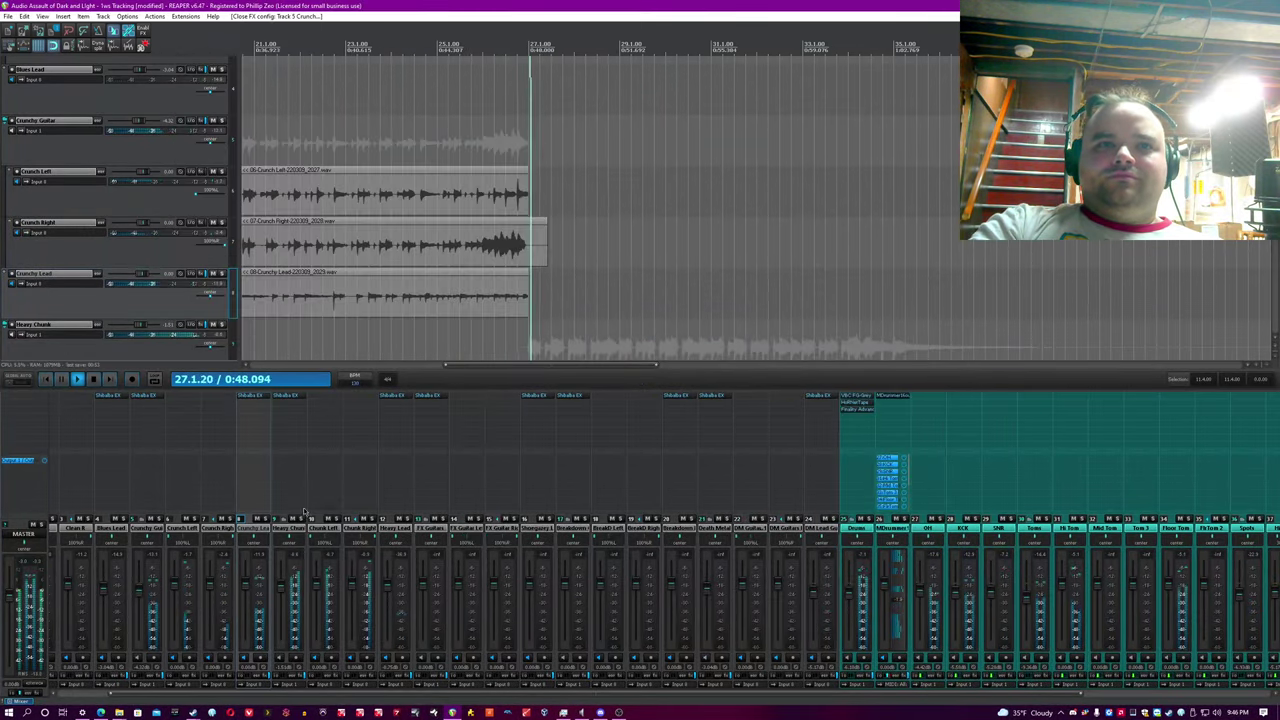
View Shibalba EX on the Heavy Chunk and Heavy Lead tracks during their section, and close both windows.
{"action": "left_click", "coordinate": [288, 395]}
{"action": "left_click", "coordinate": [287, 395]}
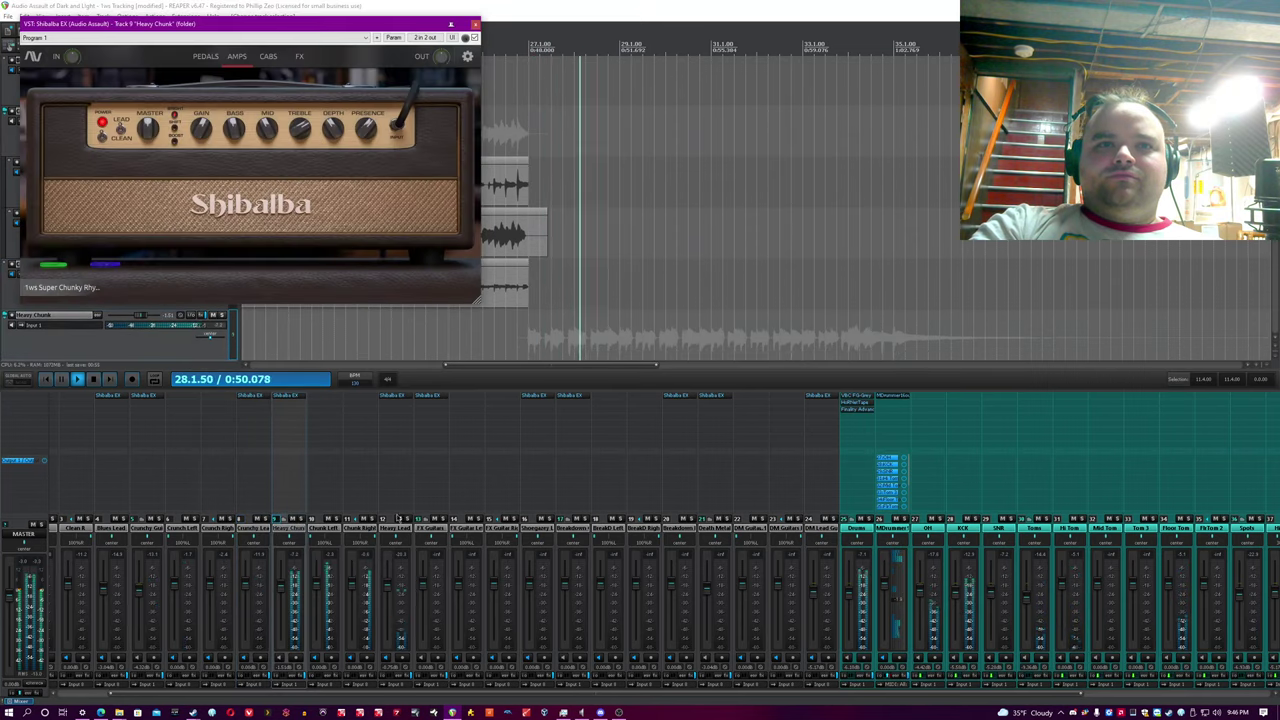
{"action": "left_click", "coordinate": [400, 396]}
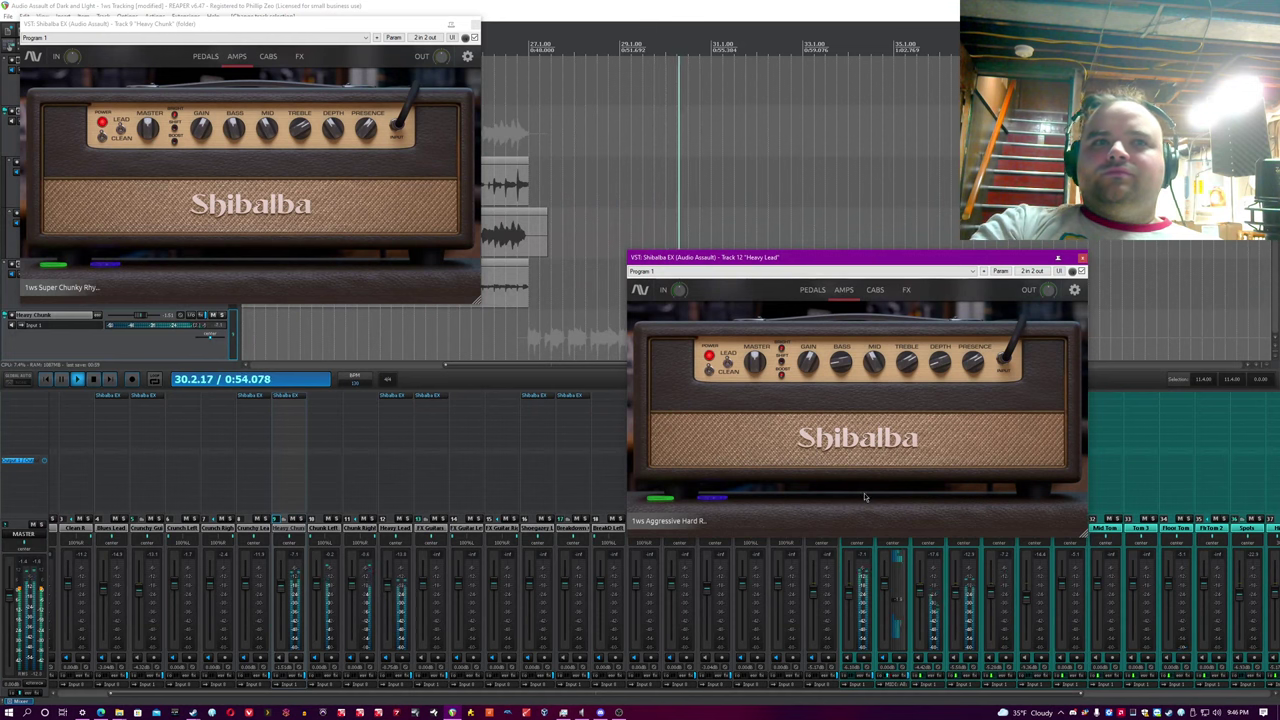
{"action": "left_click_drag", "start_coordinate": [873, 260], "coordinate": [697, 296]}
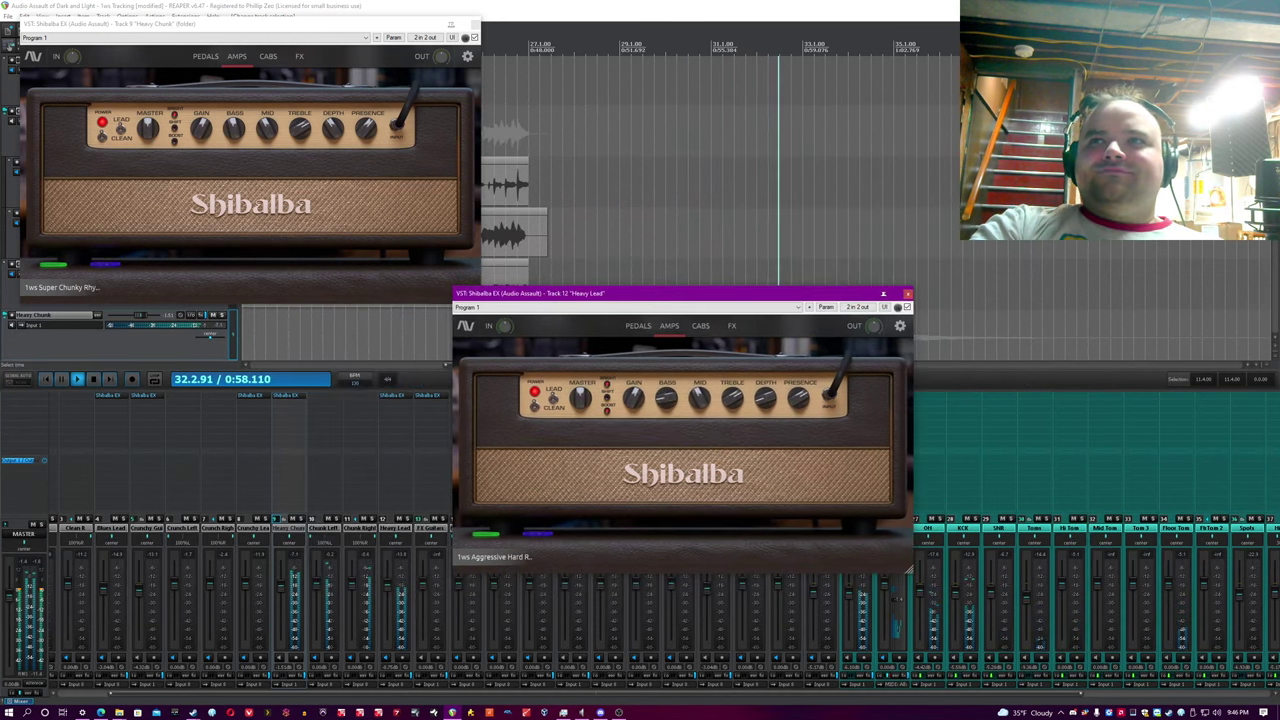
{"action": "left_click_drag", "start_coordinate": [1275, 103], "coordinate": [1275, 152]}
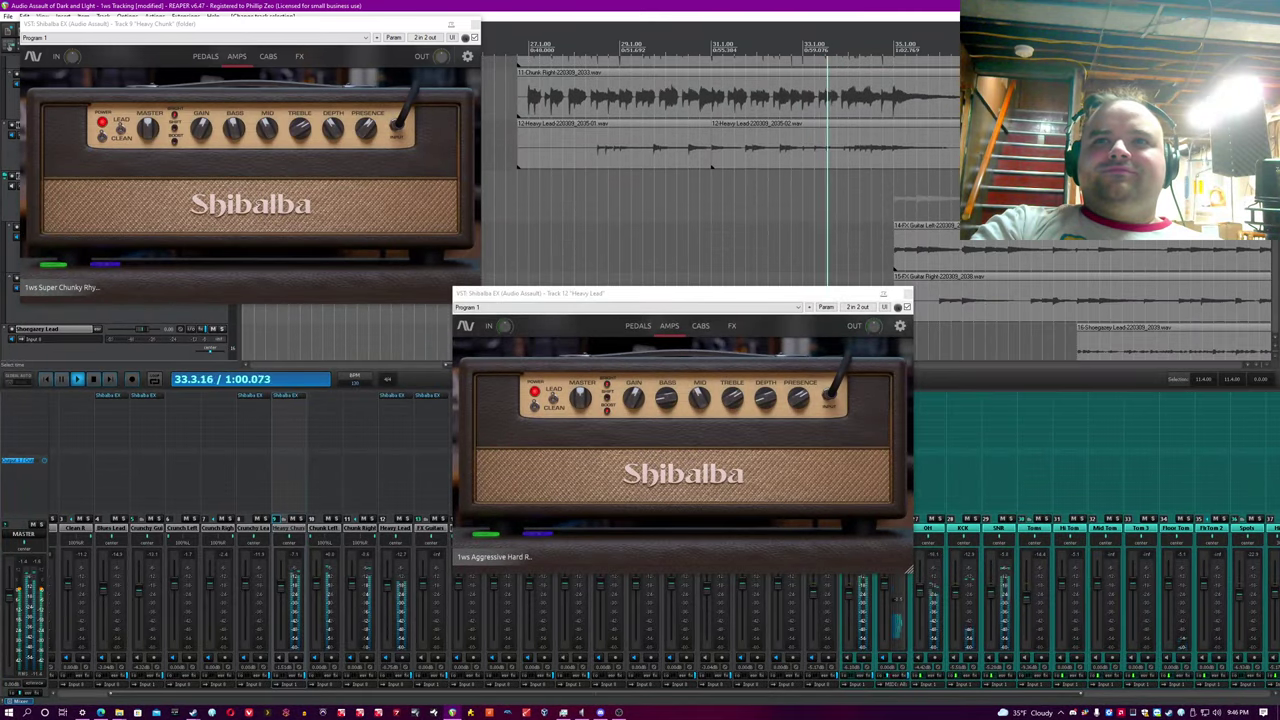
{"action": "left_click", "coordinate": [907, 295]}
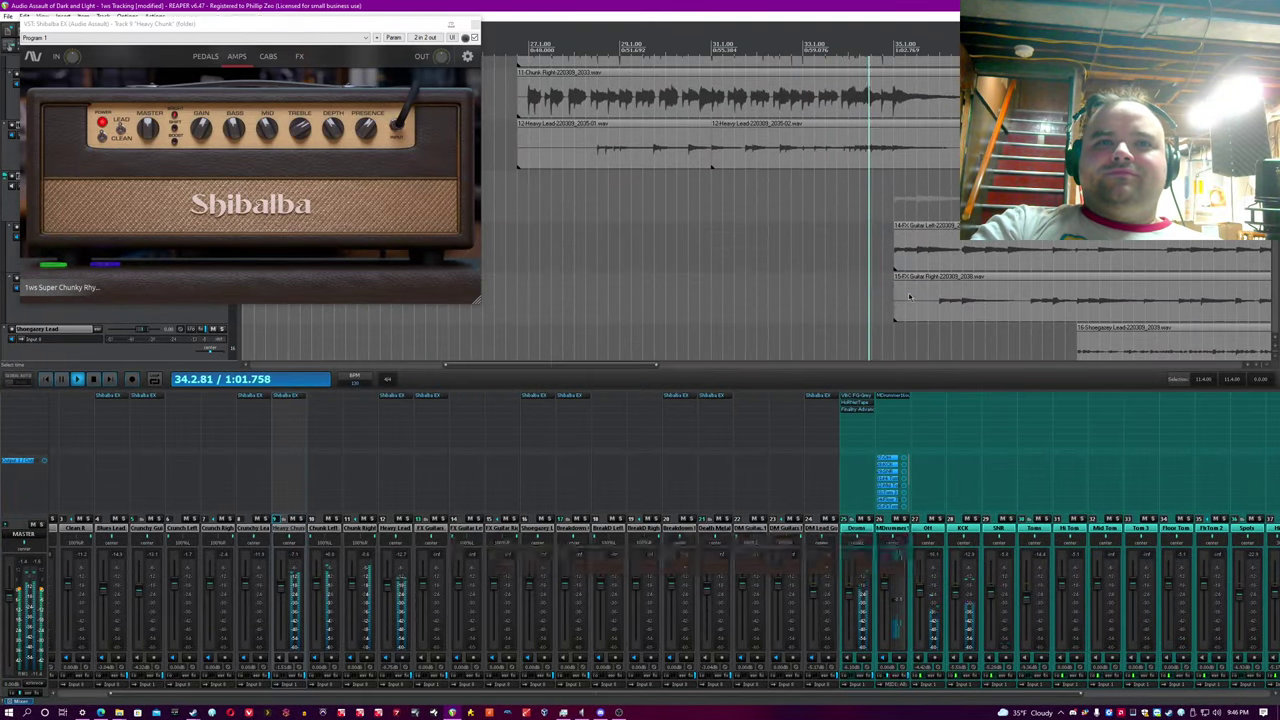
{"action": "left_click", "coordinate": [474, 37]}
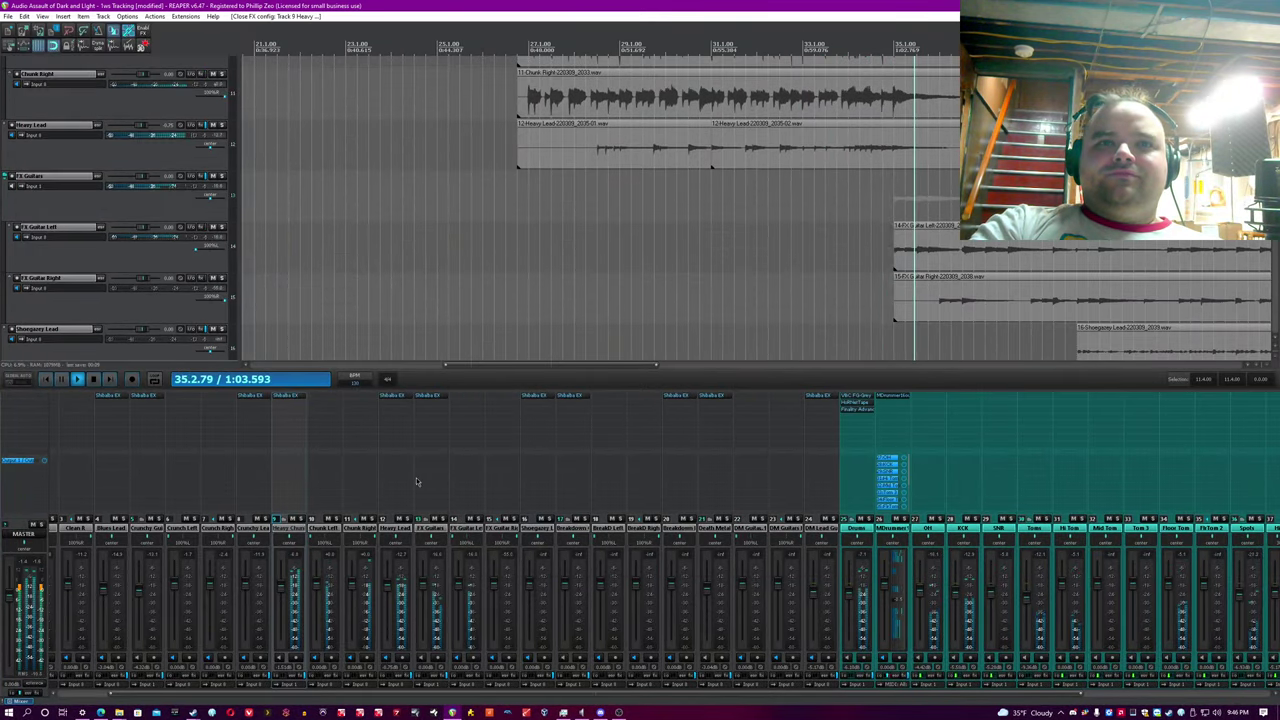
Open Shibalba EX on the FX Guitars and Shoegazey Lead tracks and show the amp settings of both.
{"action": "left_click", "coordinate": [430, 395]}
{"action": "left_click", "coordinate": [533, 395]}
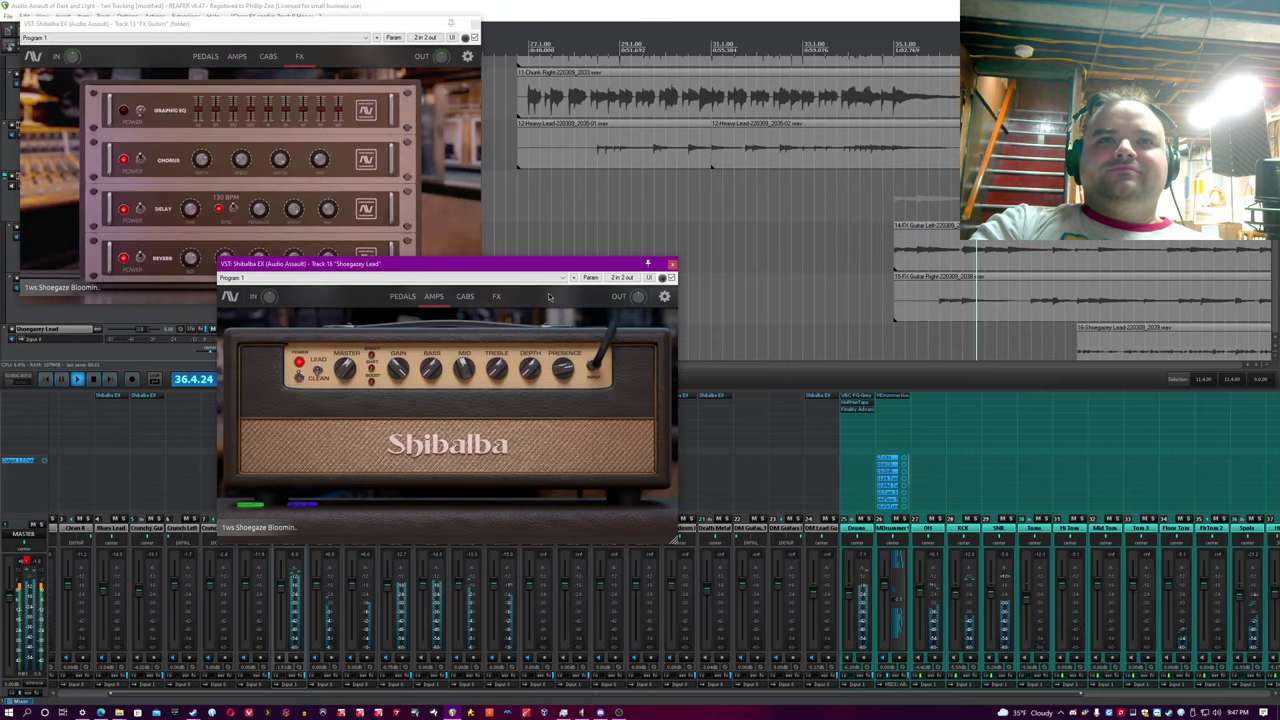
{"action": "left_click_drag", "start_coordinate": [547, 268], "coordinate": [714, 312]}
{"action": "left_click", "coordinate": [239, 57]}
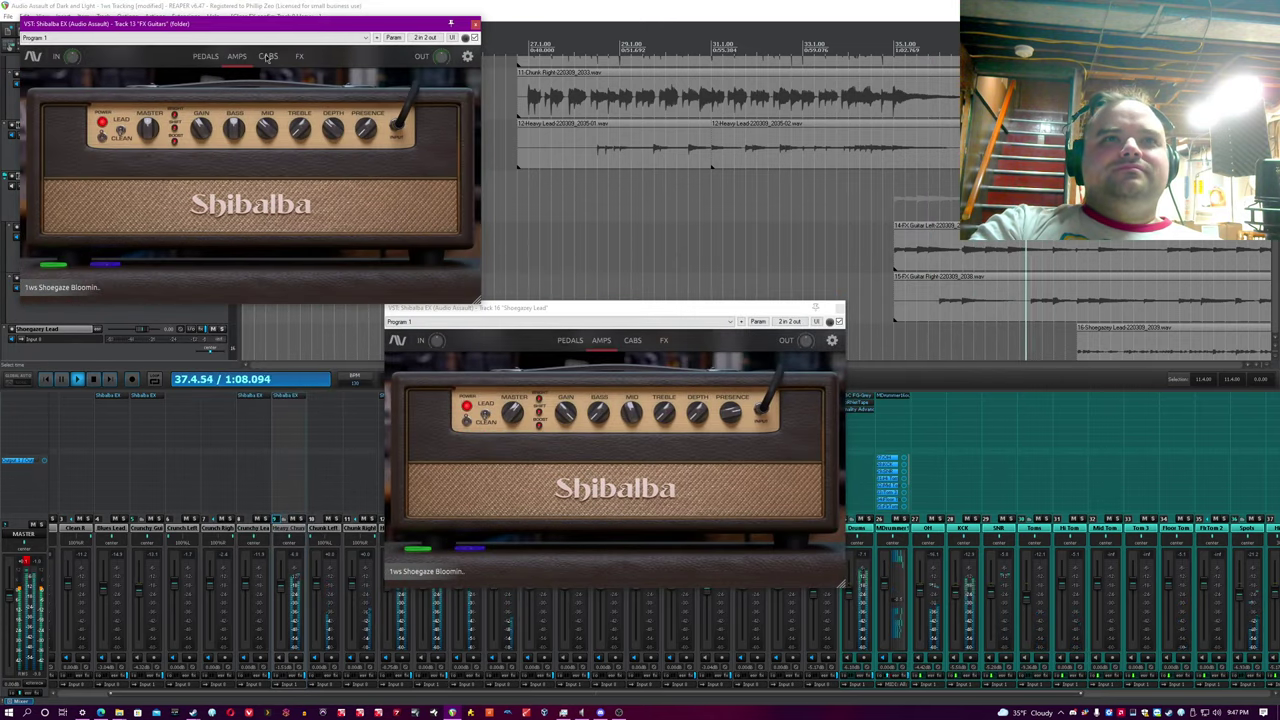
{"action": "left_click", "coordinate": [593, 362]}
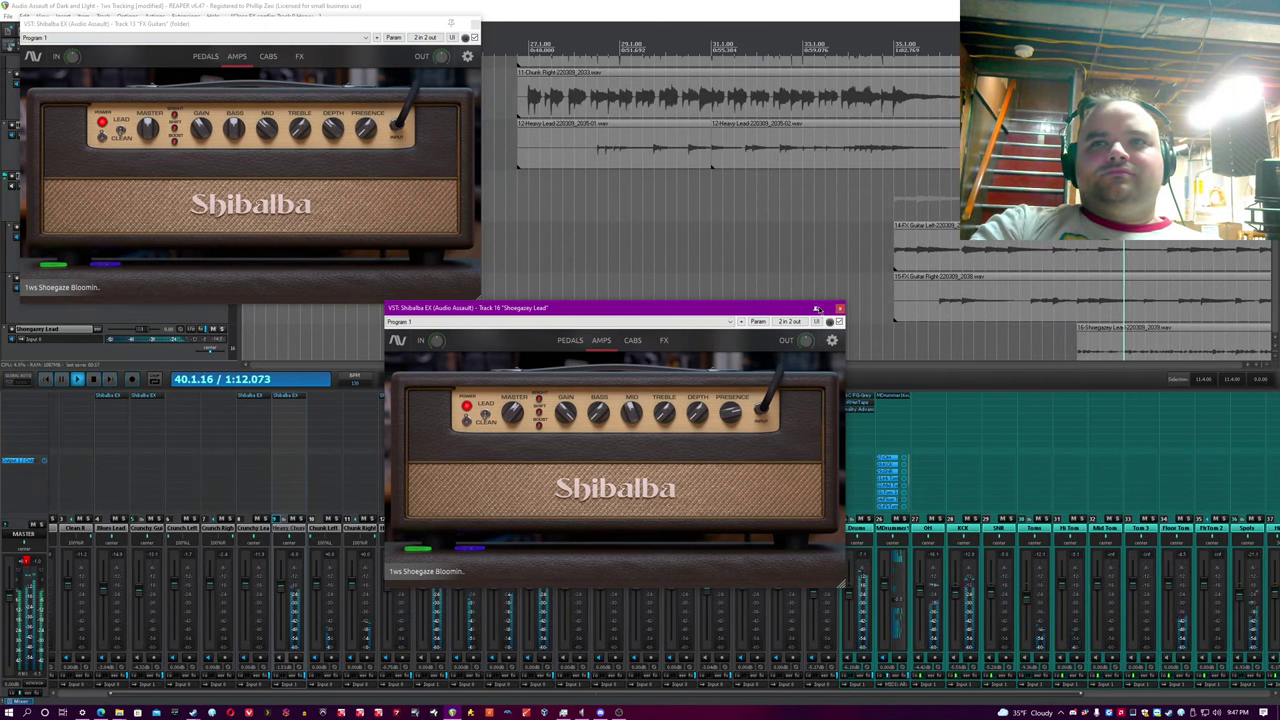
Select the BreakD Left clip in the breakdown section and reset the master track's peak meter.
{"action": "scroll", "coordinate": [900, 262], "scroll_direction": "down", "scroll_amount": 2}
{"action": "left_click_drag", "start_coordinate": [1275, 155], "coordinate": [1275, 182]}
{"action": "scroll", "coordinate": [1020, 305], "scroll_direction": "down", "scroll_amount": 2}
{"action": "left_click", "coordinate": [1020, 310]}
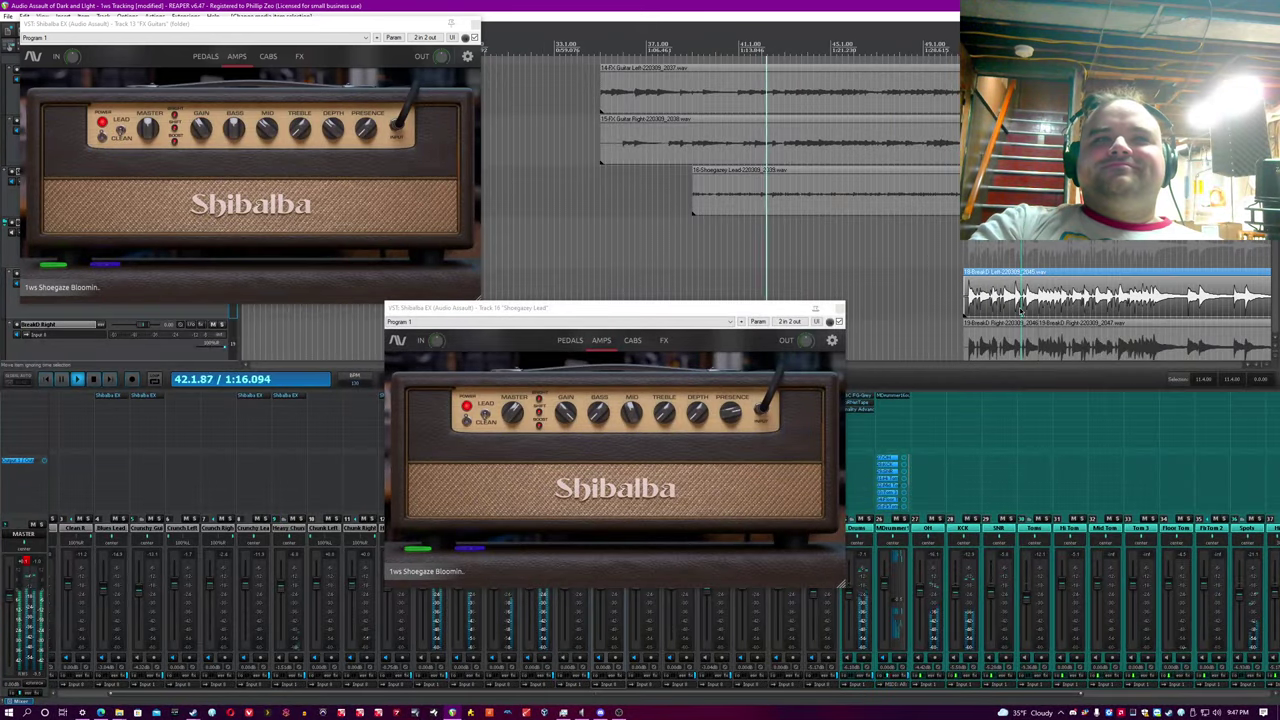
{"action": "scroll", "coordinate": [1021, 311], "scroll_direction": "up", "scroll_amount": 2}
{"action": "left_click", "coordinate": [28, 562]}
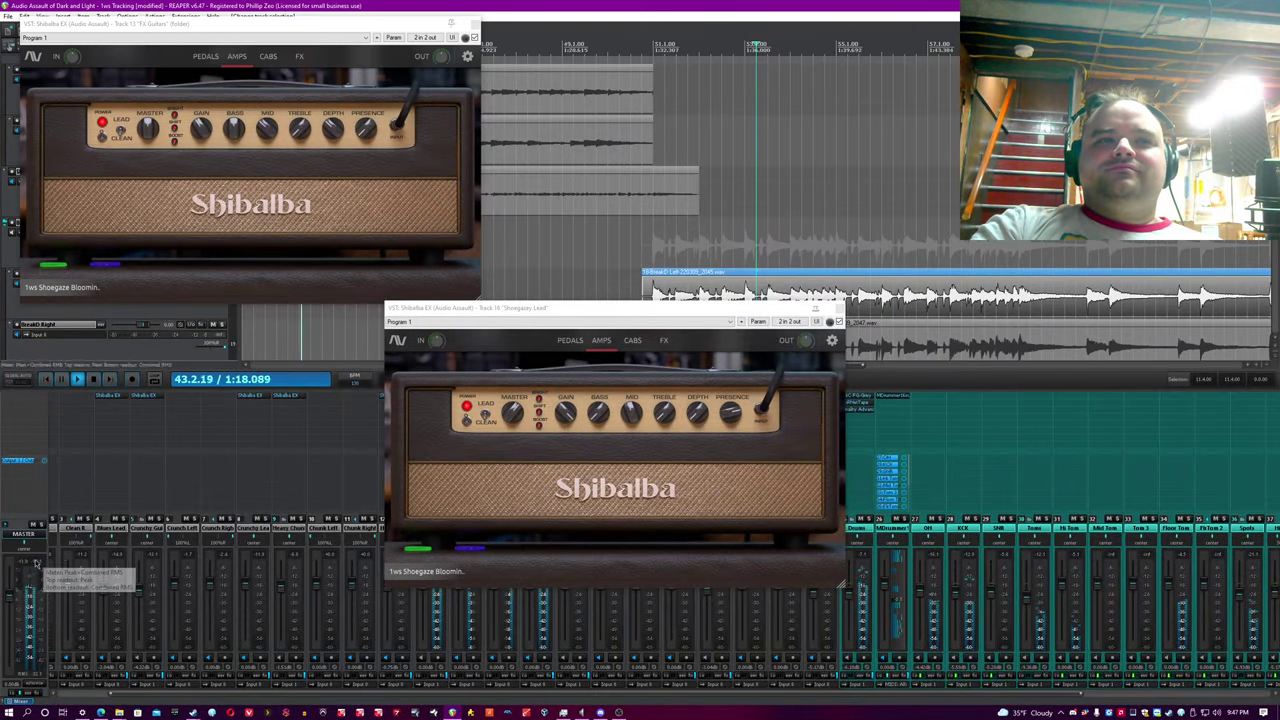
Rearrange the FX Guitars and Shoegazey Lead plugin windows to view both amps, and close them.
{"action": "mouse_move", "coordinate": [631, 315]}
{"action": "left_mouse_down"}
{"action": "mouse_move", "coordinate": [627, 281]}
{"action": "mouse_move", "coordinate": [609, 311]}
{"action": "left_mouse_up"}
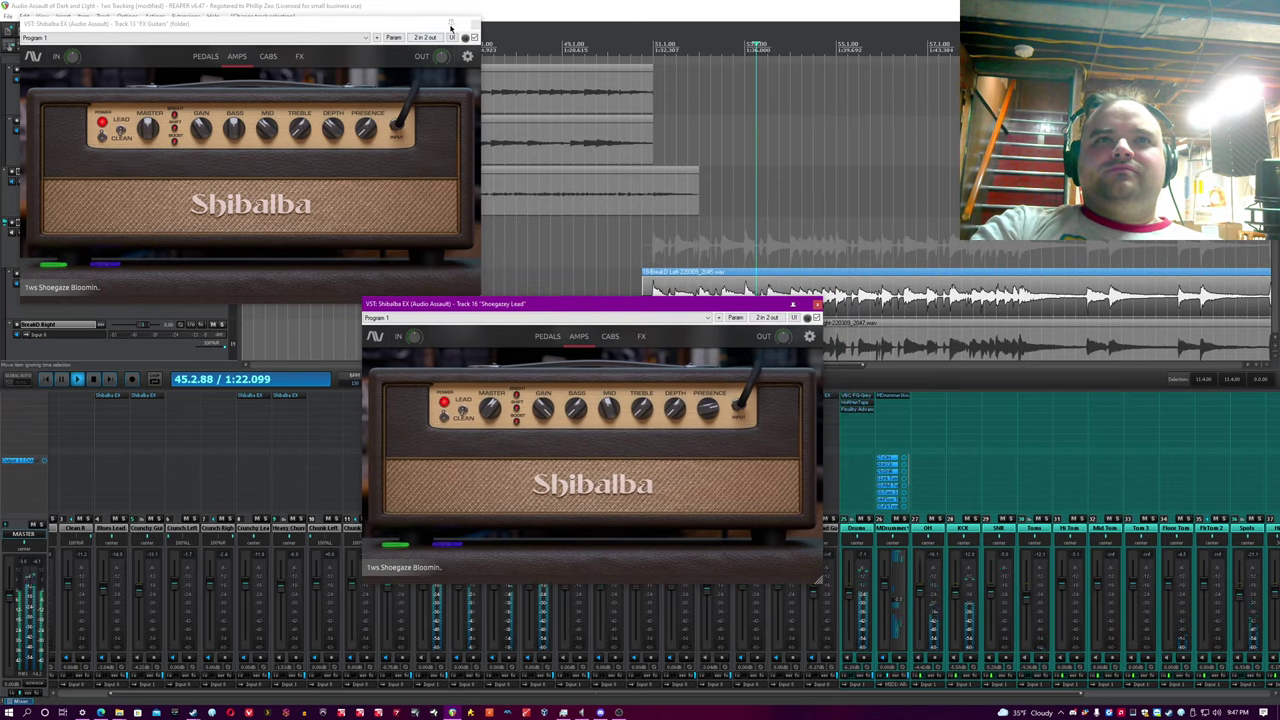
{"action": "left_click_drag", "start_coordinate": [451, 28], "coordinate": [484, 92]}
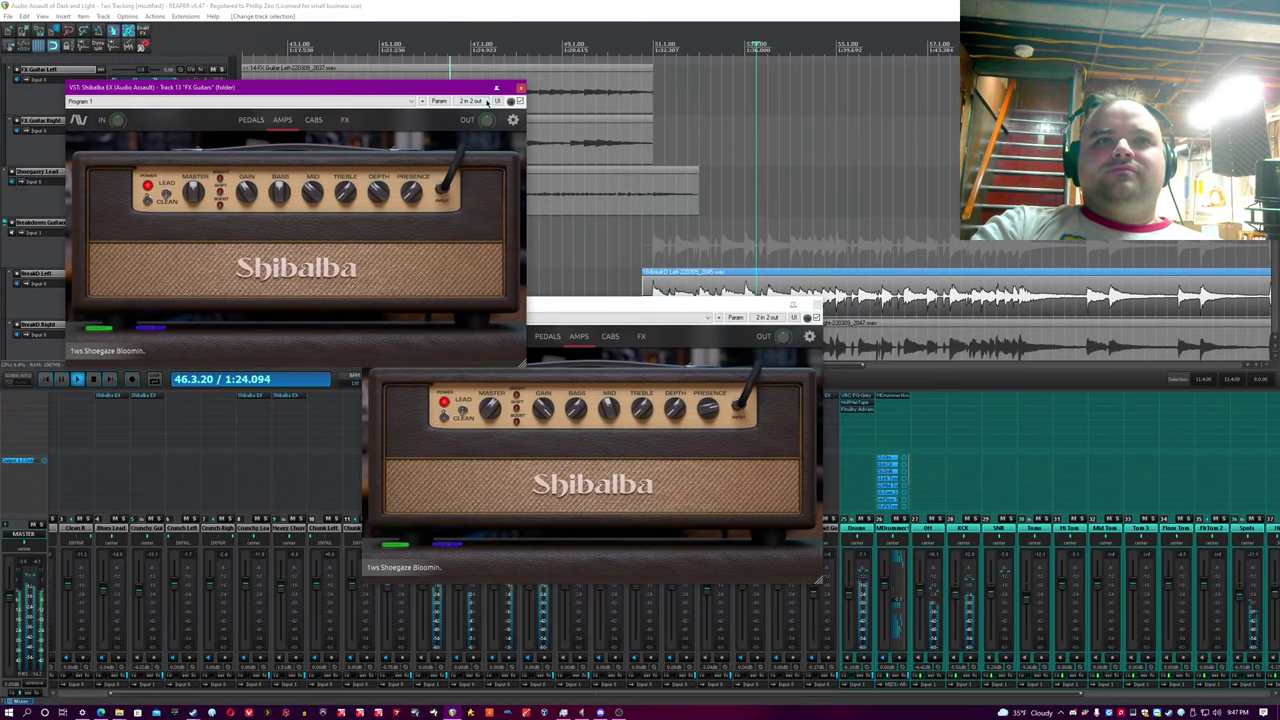
{"action": "left_click_drag", "start_coordinate": [717, 305], "coordinate": [623, 355]}
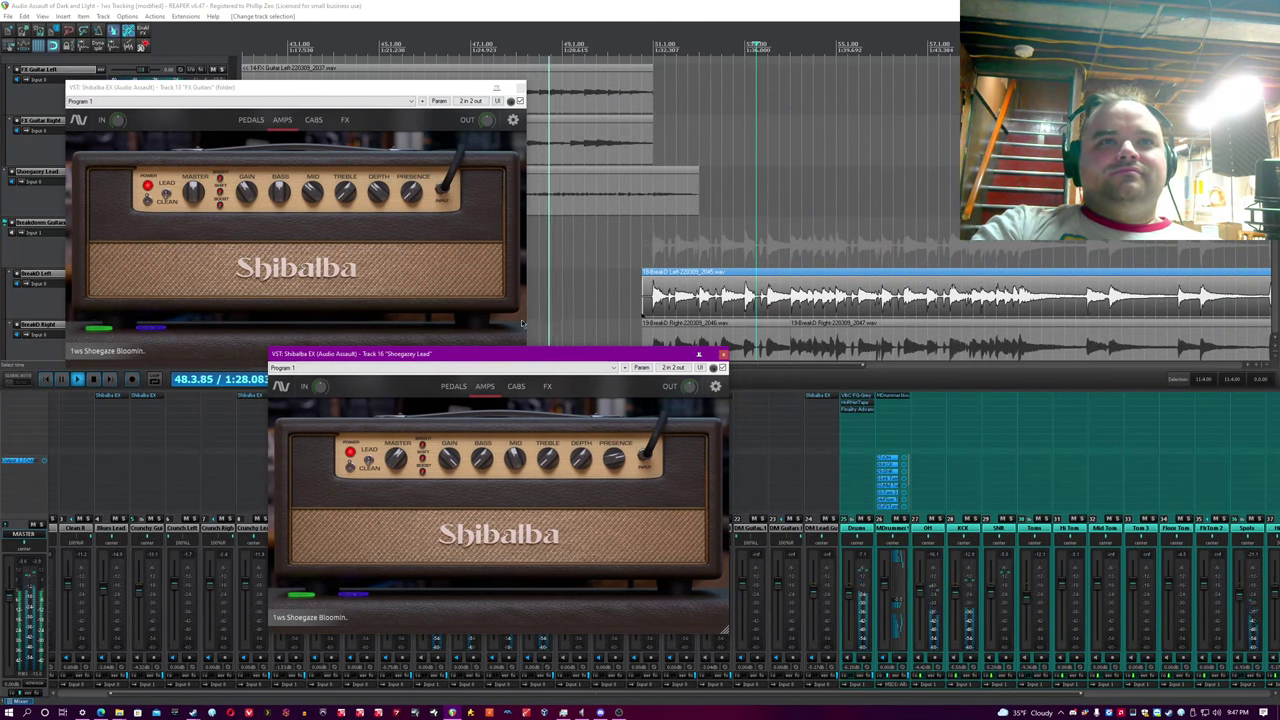
{"action": "left_click", "coordinate": [520, 88]}
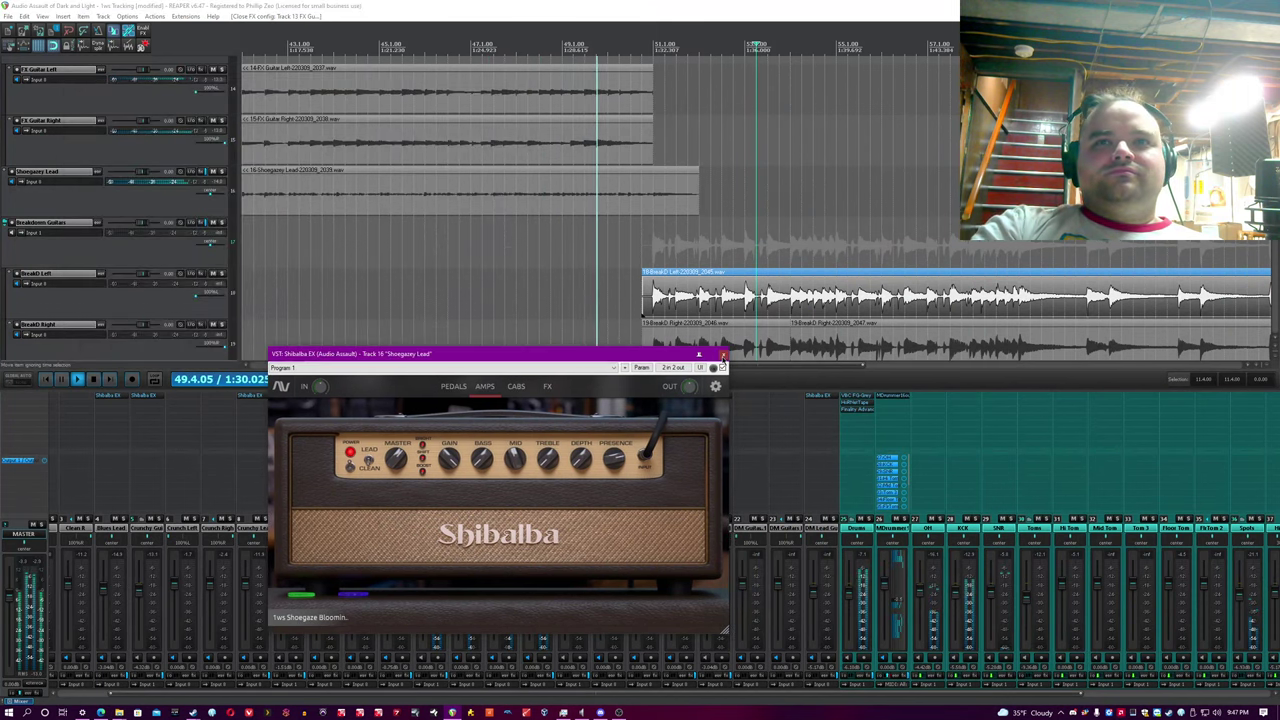
{"action": "left_click", "coordinate": [724, 355]}
Open Shibalba EX on the Breakdown Guitars and Breakdown Lead tracks and dismiss the Breakdown Lead plugin's preset list.
{"action": "left_click", "coordinate": [576, 463]}
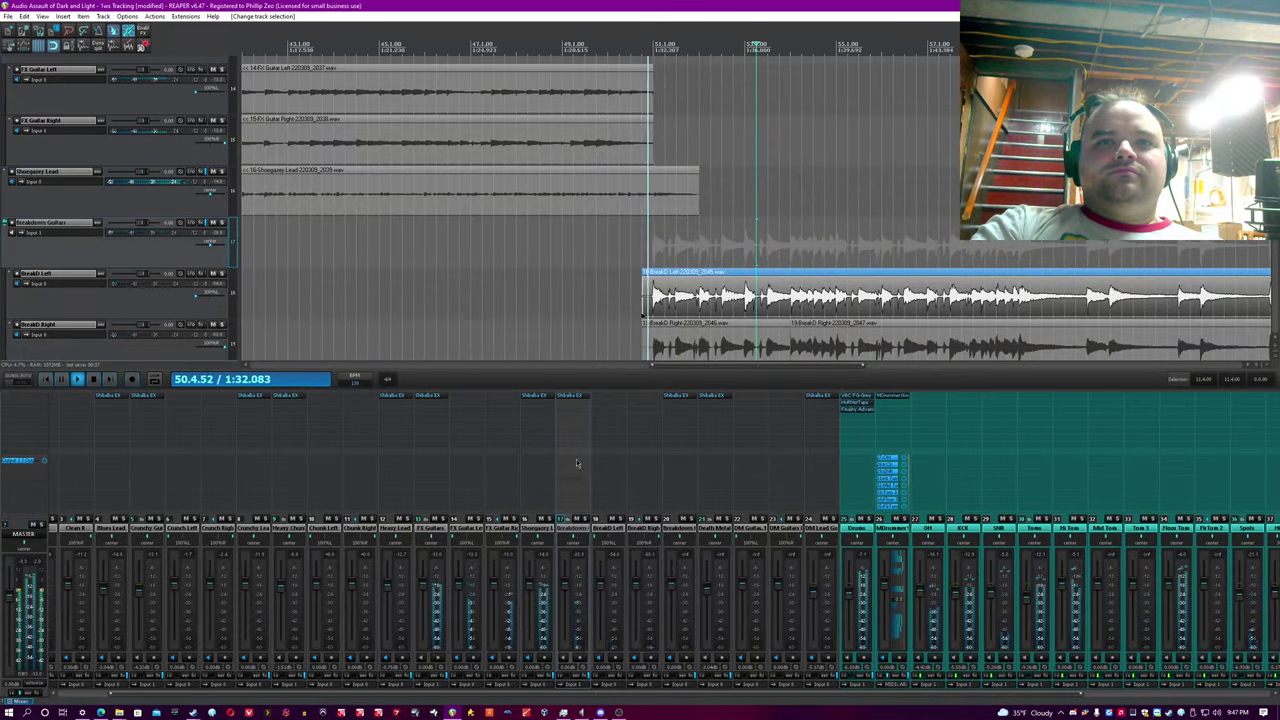
{"action": "left_click", "coordinate": [571, 395]}
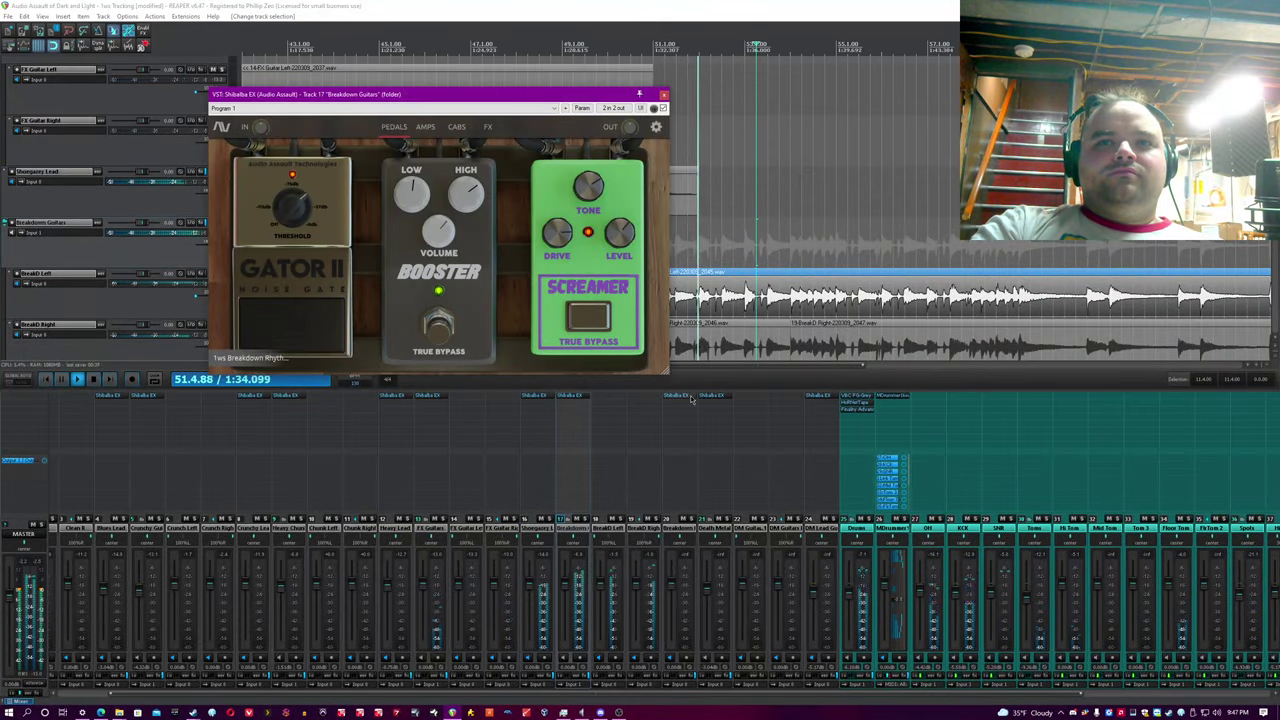
{"action": "left_click", "coordinate": [690, 397]}
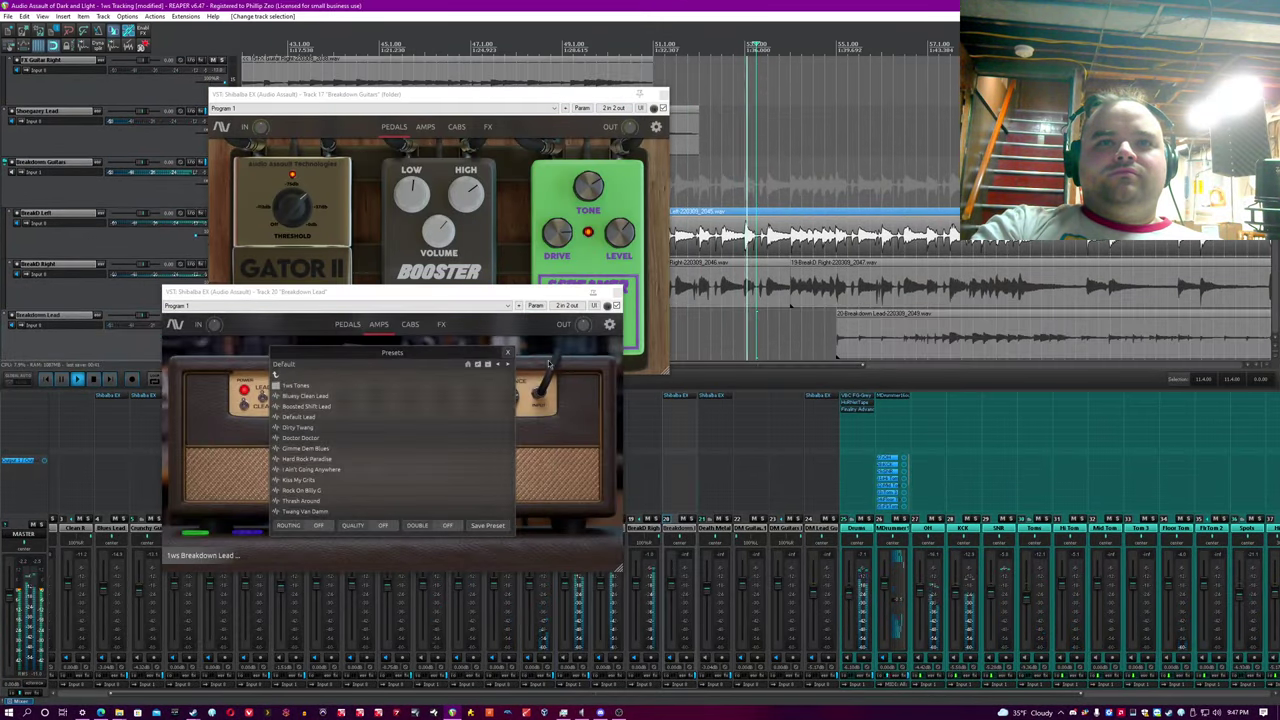
{"action": "left_click", "coordinate": [508, 352]}
Stack the two breakdown plugin windows, show the Breakdown Guitars plugin's Amps page, and select the Breakdown Lead track.
{"action": "left_click_drag", "start_coordinate": [497, 292], "coordinate": [505, 375]}
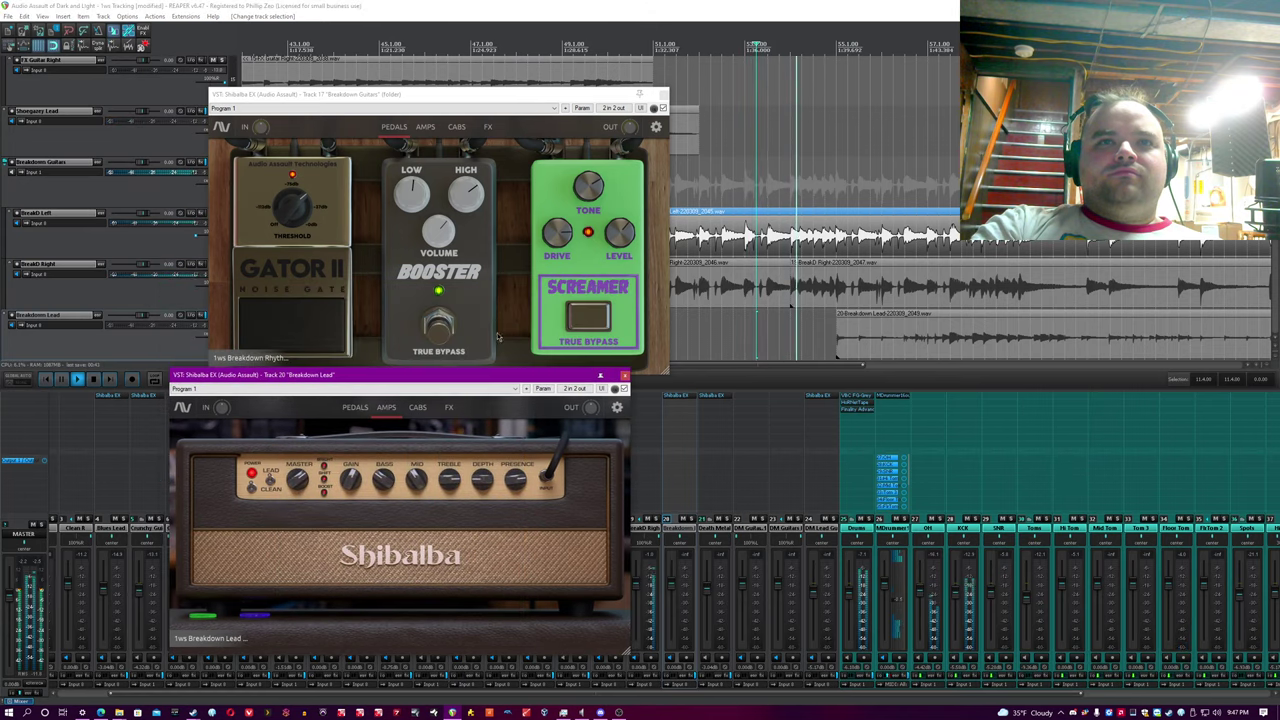
{"action": "left_click", "coordinate": [425, 126]}
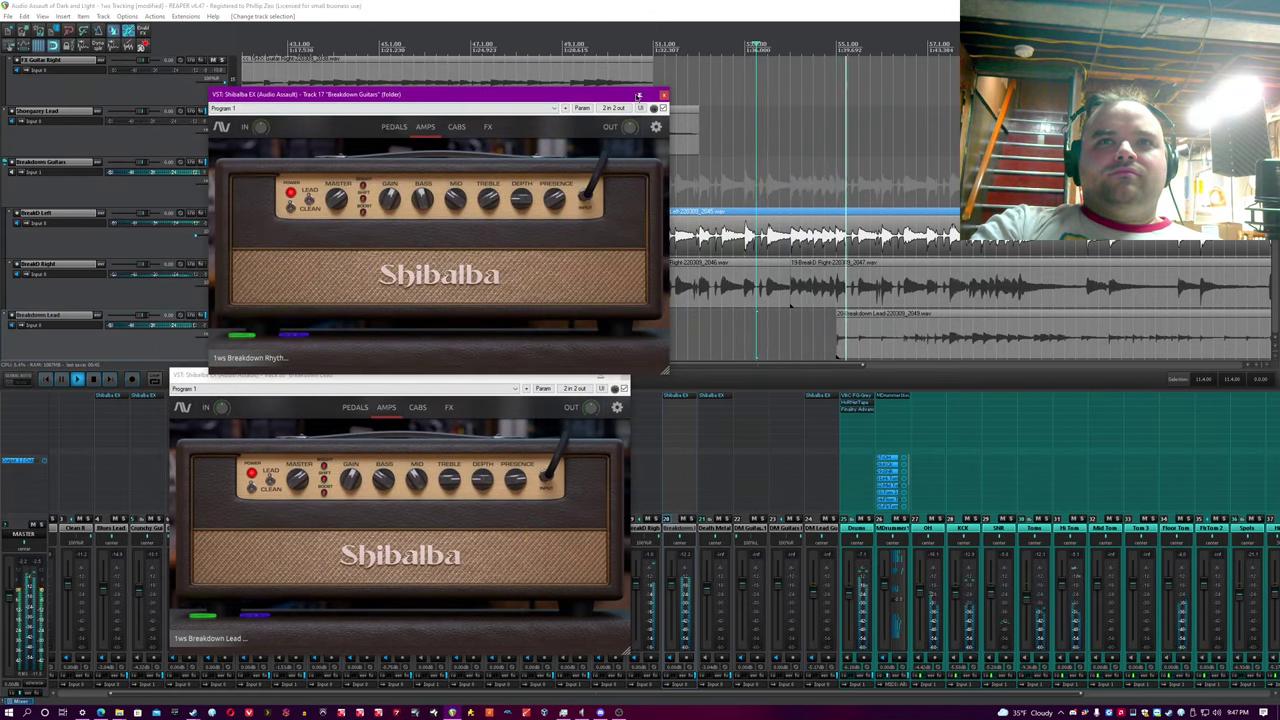
{"action": "left_click_drag", "start_coordinate": [621, 97], "coordinate": [583, 94]}
{"action": "left_click", "coordinate": [685, 531]}
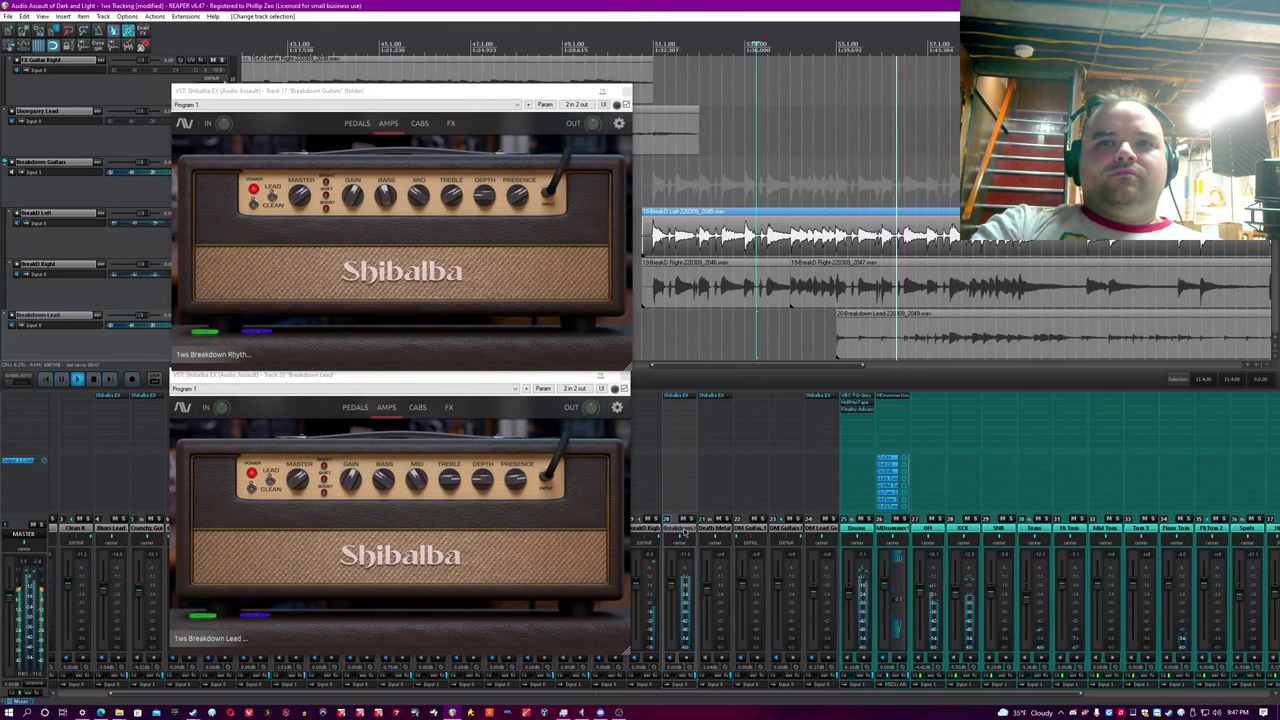
Select the first Breakdown Lead clip and follow playback through the breakdown section.
{"action": "key", "text": "minus"}
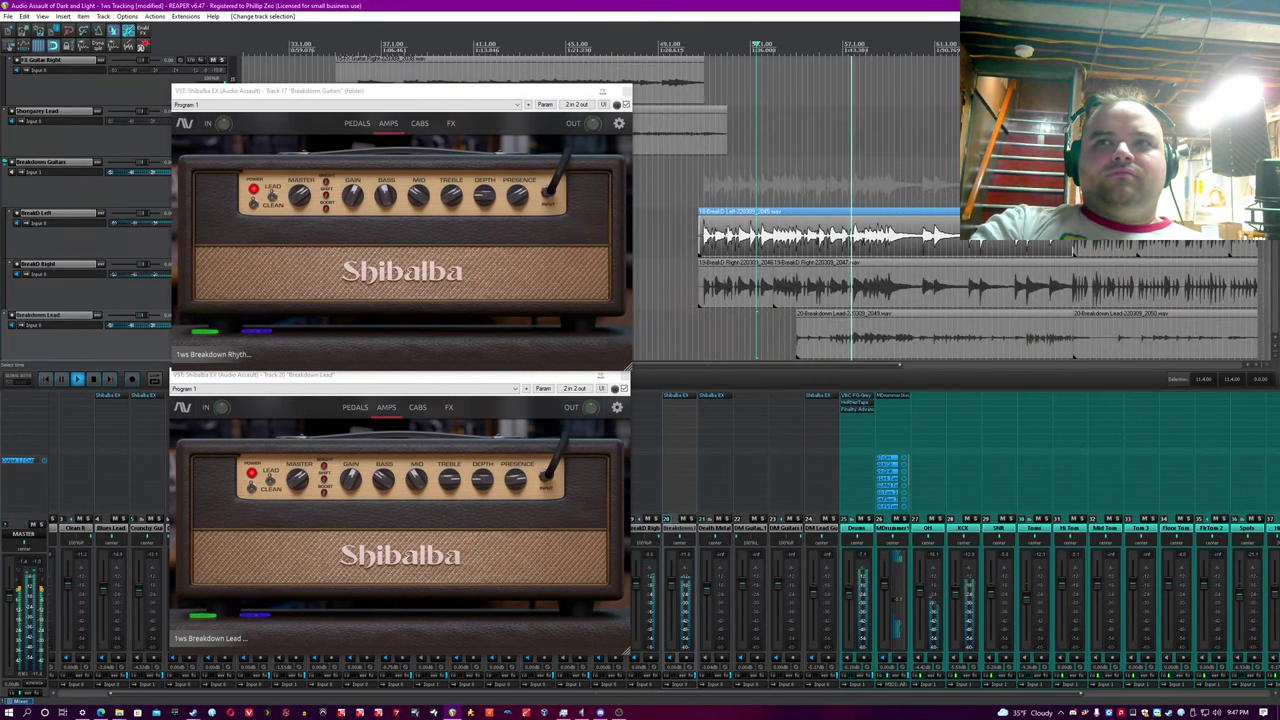
{"action": "scroll", "coordinate": [985, 262], "scroll_direction": "down", "scroll_amount": 2}
{"action": "left_click", "coordinate": [985, 261]}
{"action": "scroll", "coordinate": [836, 27], "scroll_direction": "up", "scroll_amount": 3}
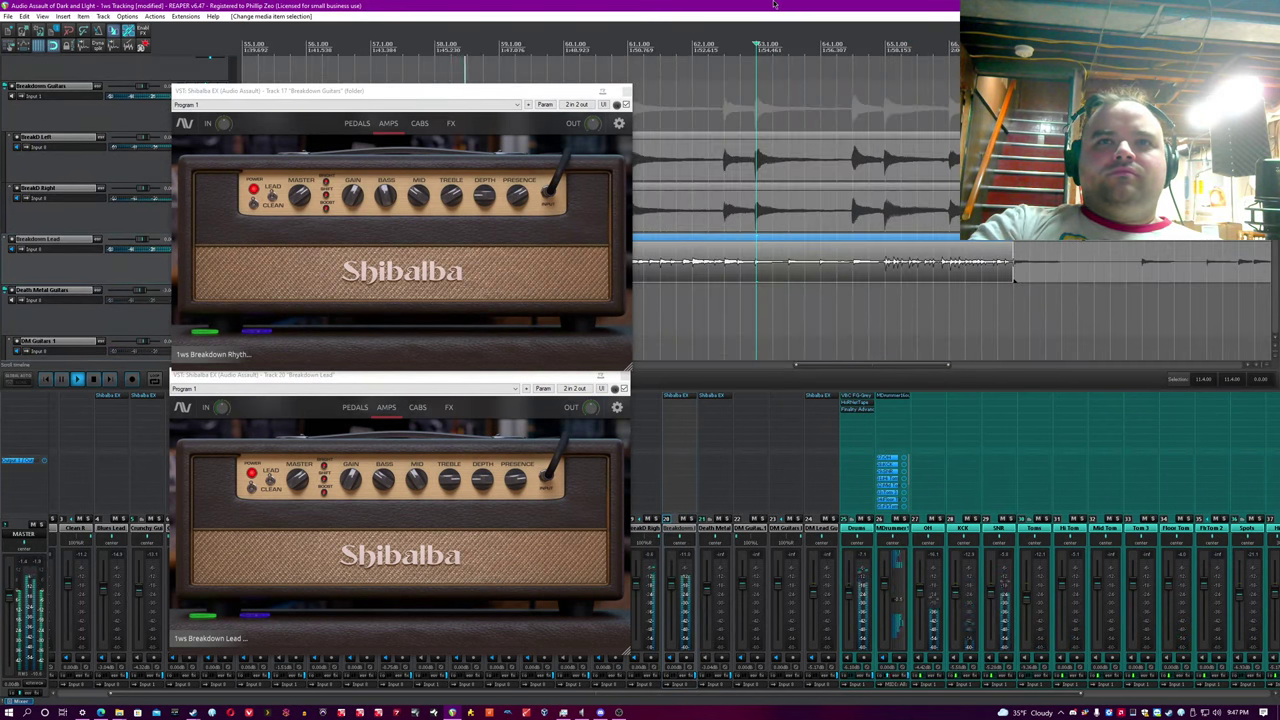
{"action": "key", "text": "minus"}
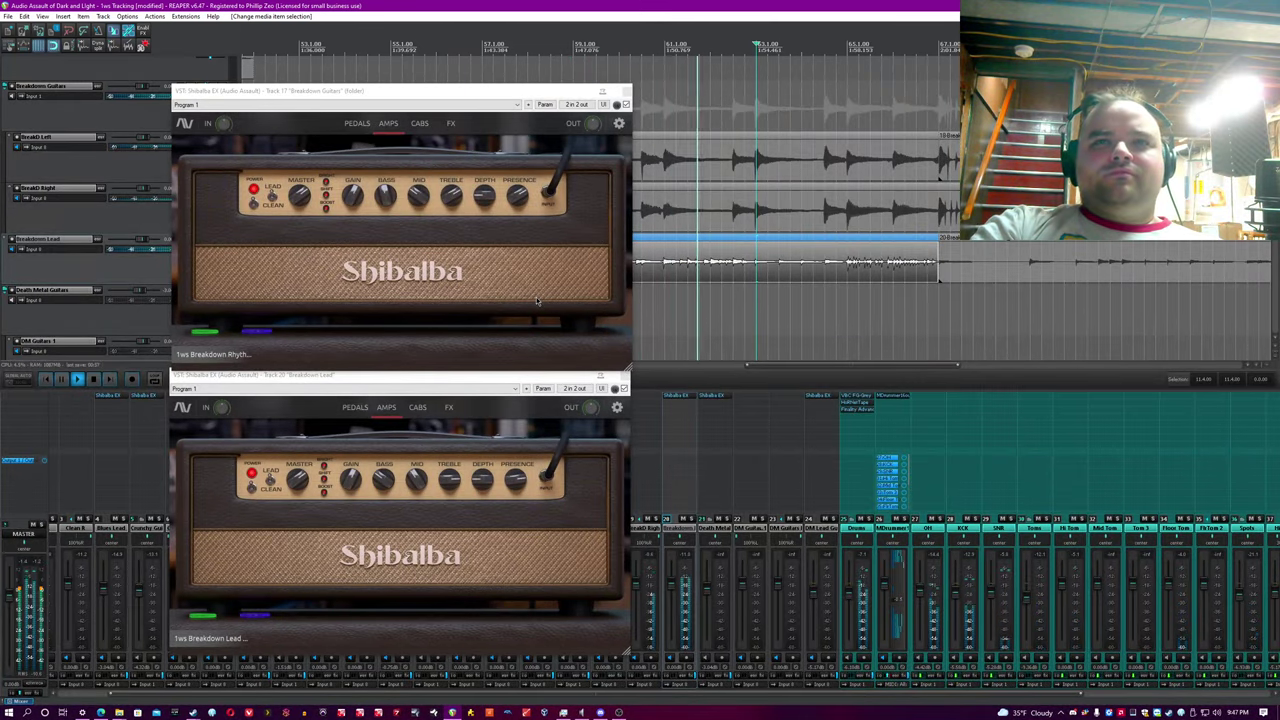
{"action": "key", "text": "minus"}
{"action": "key", "text": "minus"}
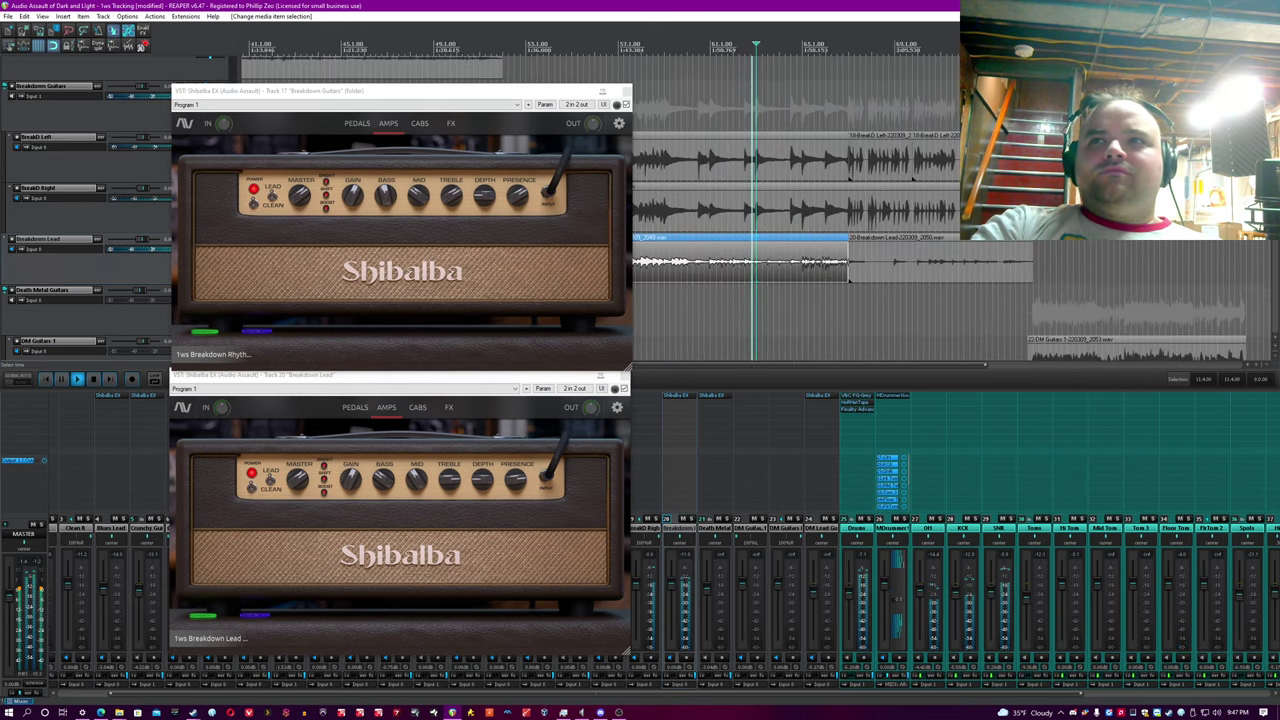
{"action": "scroll", "coordinate": [750, 250], "scroll_direction": "down", "scroll_amount": 2}
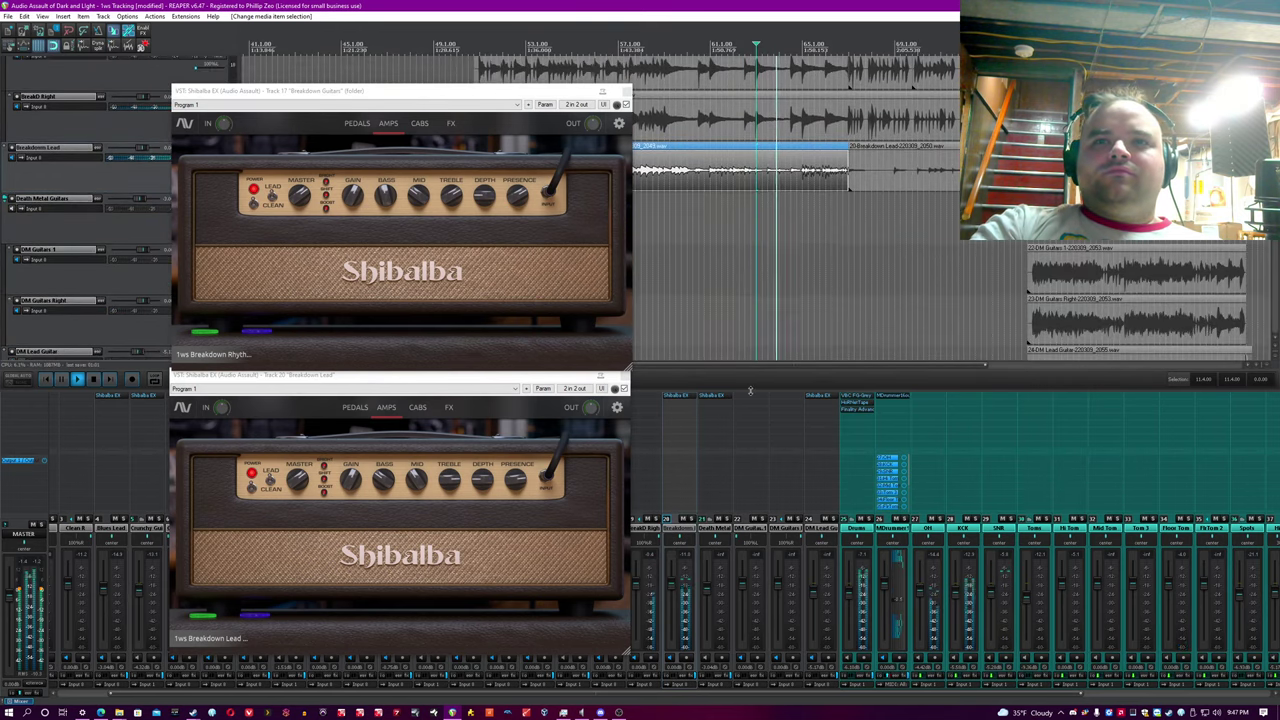
Close the breakdown plugin windows and open Shibalba EX on the Death Metal Guitars and DM Lead Guitar tracks.
{"action": "left_click", "coordinate": [683, 401]}
{"action": "left_click", "coordinate": [585, 399]}
{"action": "left_click", "coordinate": [711, 399]}
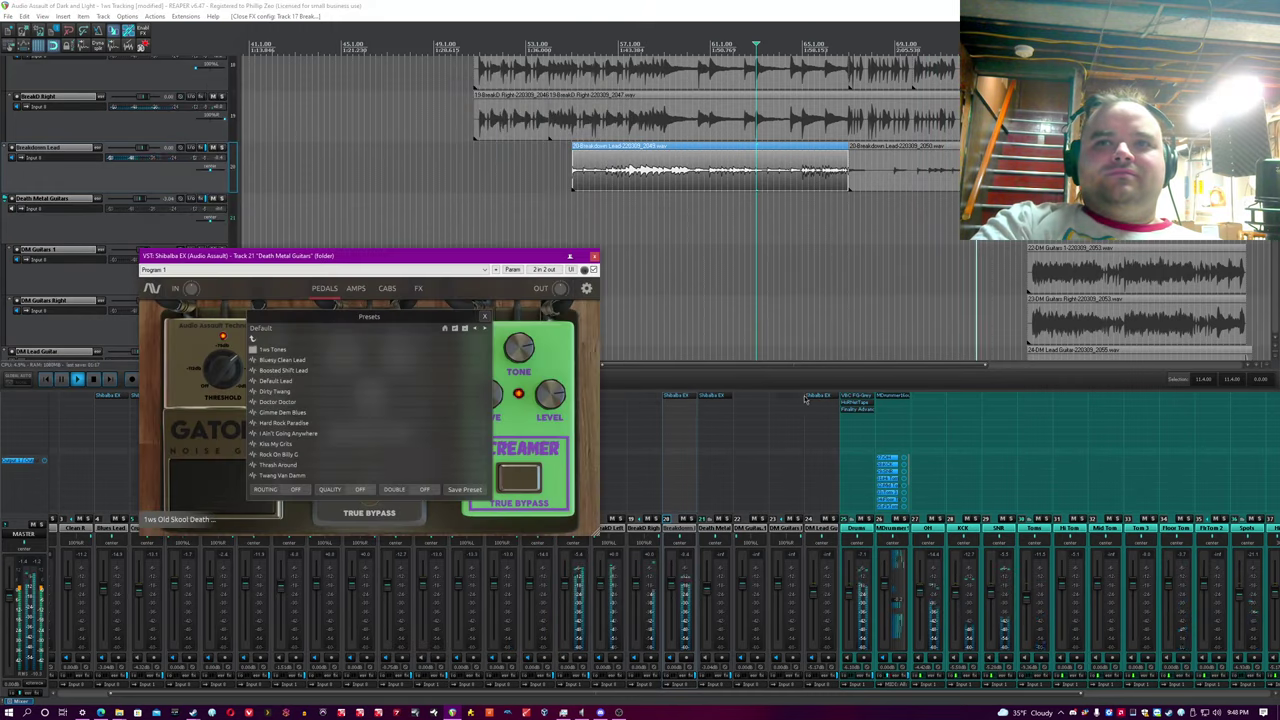
{"action": "left_click", "coordinate": [806, 397]}
{"action": "left_click_drag", "start_coordinate": [513, 254], "coordinate": [479, 124]}
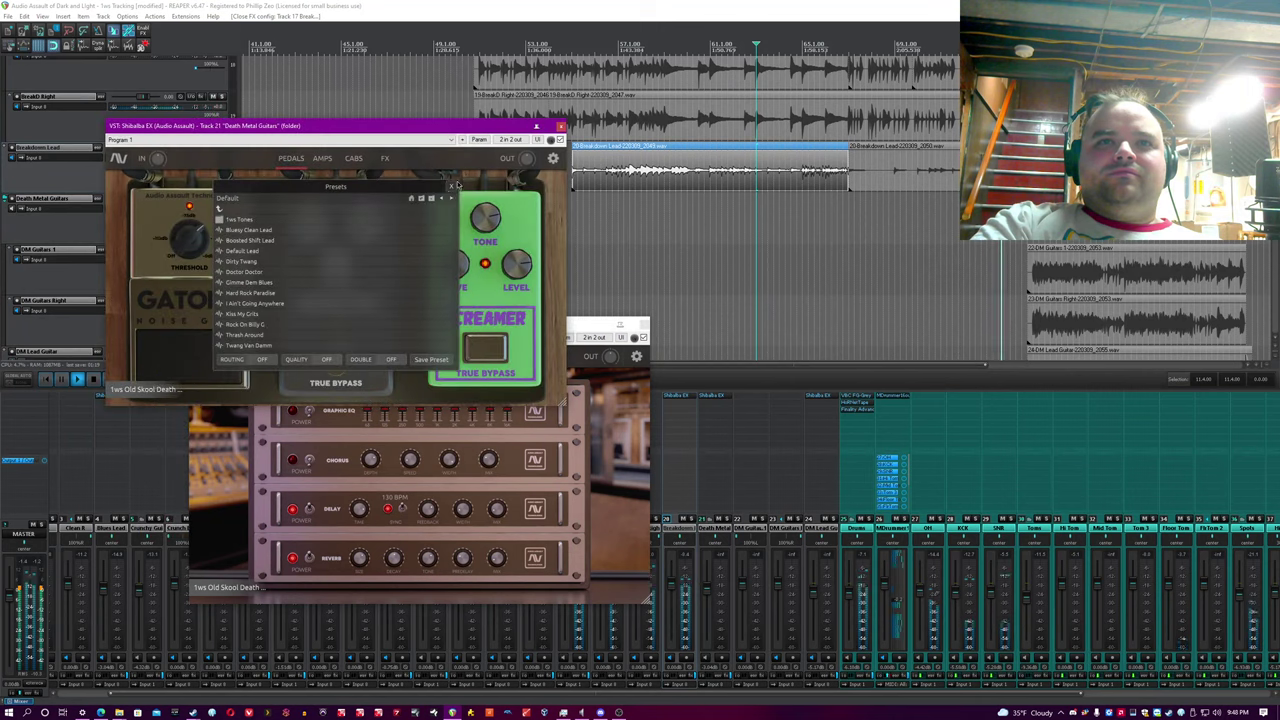
Dismiss the Death Metal Guitars preset list and show the Amps page of both death metal plugins side by side.
{"action": "left_click", "coordinate": [450, 188]}
{"action": "left_click", "coordinate": [322, 159]}
{"action": "left_click", "coordinate": [400, 418]}
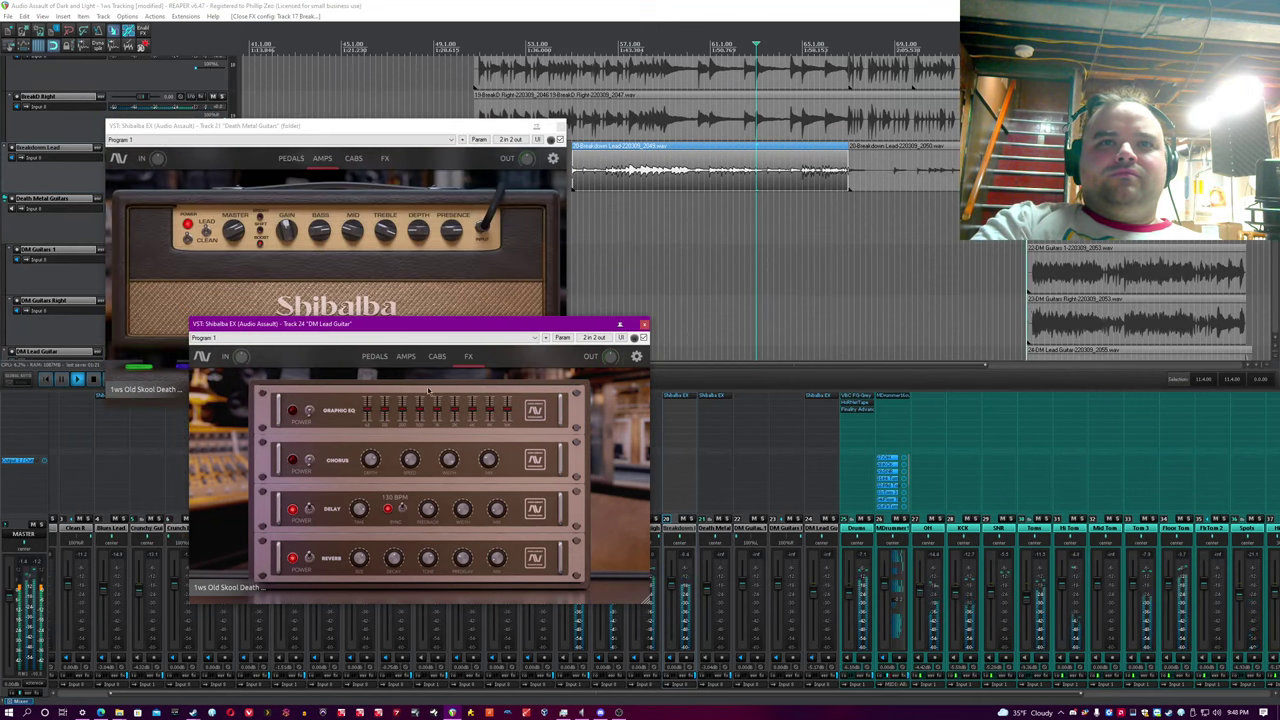
{"action": "left_click", "coordinate": [400, 356]}
{"action": "left_click_drag", "start_coordinate": [414, 331], "coordinate": [802, 143]}
{"action": "left_click", "coordinate": [745, 4]}
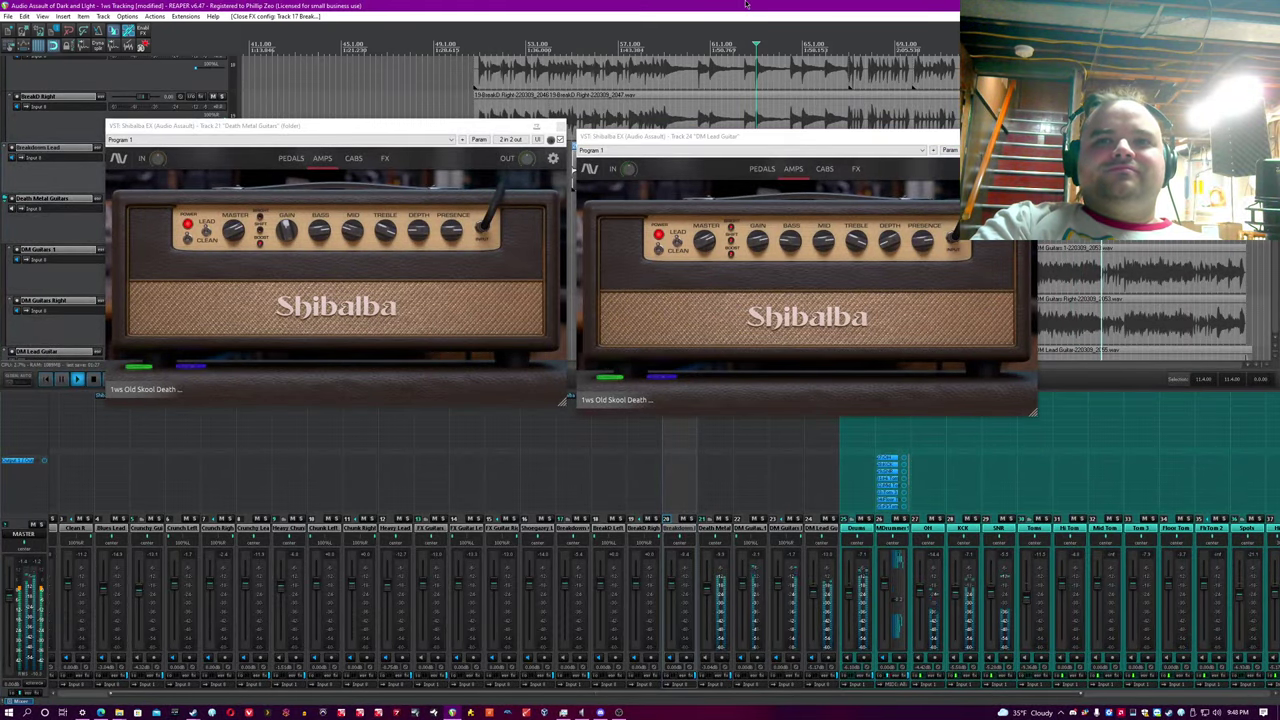
Select the DM Guitars 1 clip and follow playback to the end of the song.
{"action": "scroll", "coordinate": [1189, 170], "scroll_direction": "down", "scroll_amount": 2}
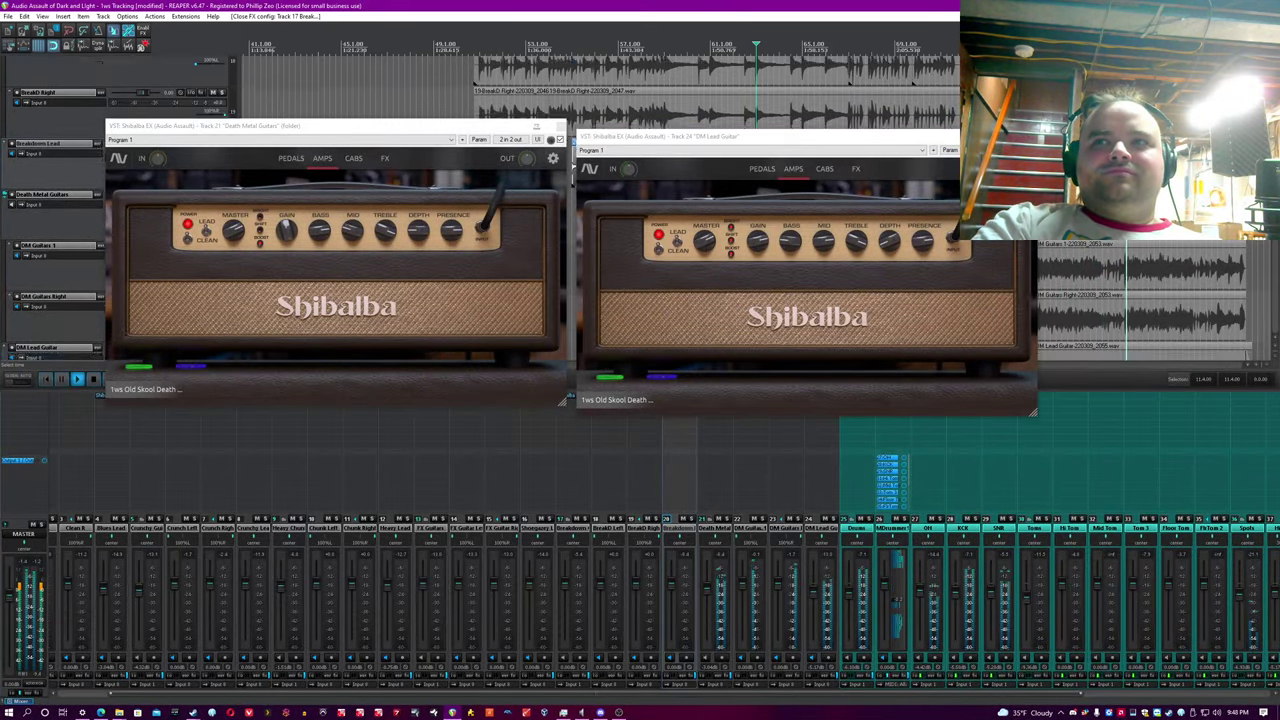
{"action": "left_click", "coordinate": [1189, 158]}
{"action": "scroll", "coordinate": [1189, 158], "scroll_direction": "up", "scroll_amount": 2}
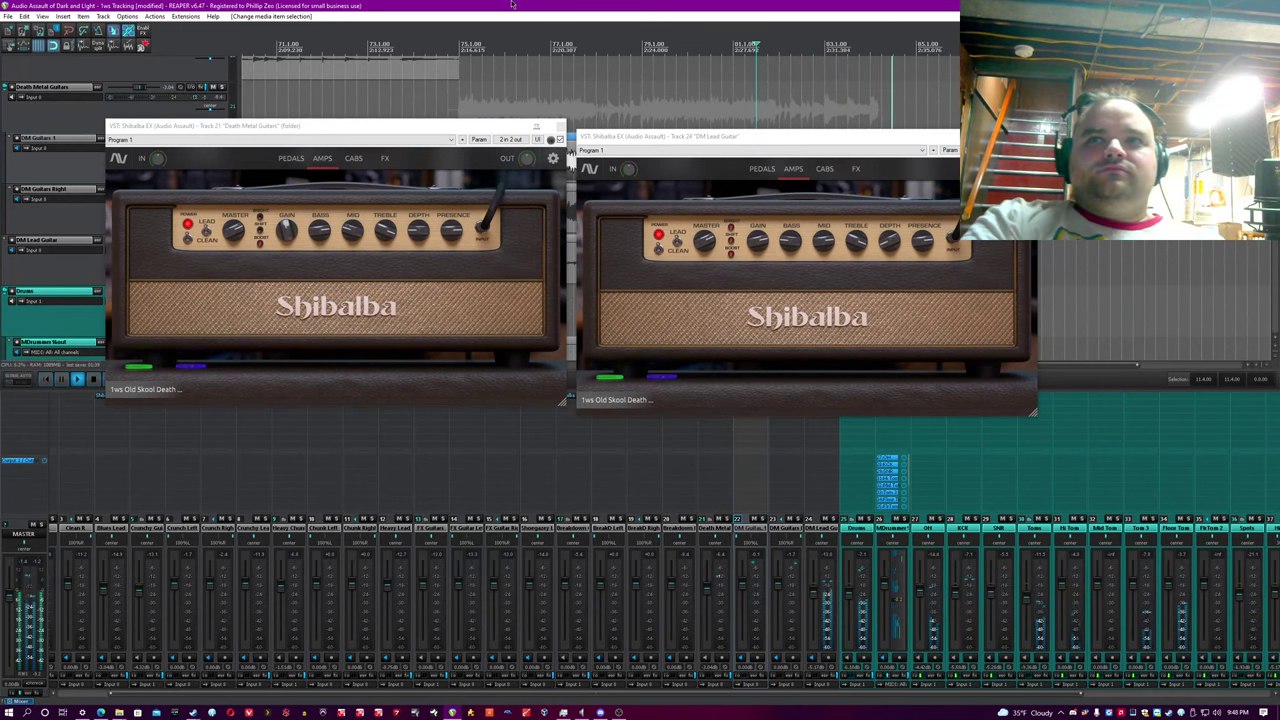
{"action": "key", "text": "ctrl+Page_Down"}
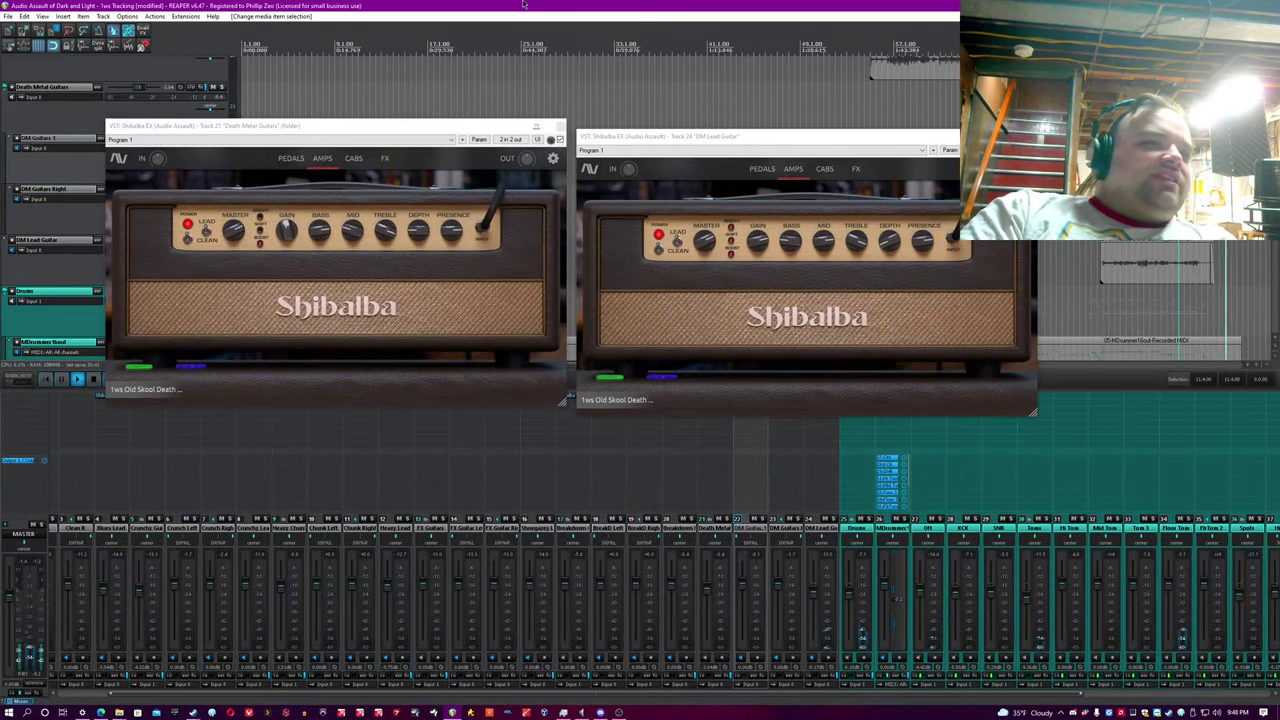
{"action": "scroll", "coordinate": [516, 4], "scroll_direction": "down", "scroll_amount": 3}
Move the two death metal plugin windows away from the guitar clips, and close them both.
{"action": "left_click_drag", "start_coordinate": [601, 130], "coordinate": [748, 375]}
{"action": "left_click_drag", "start_coordinate": [500, 126], "coordinate": [560, 321]}
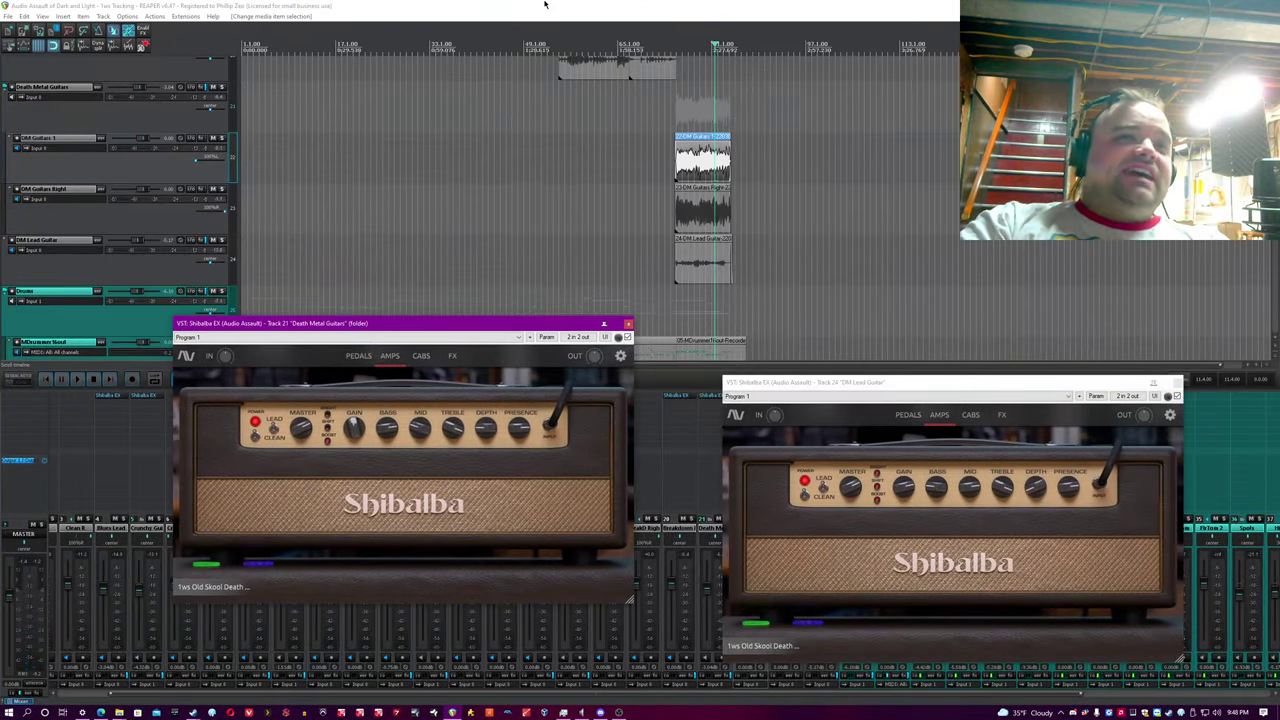
{"action": "left_click", "coordinate": [546, 4]}
{"action": "left_click", "coordinate": [628, 320]}
{"action": "left_click", "coordinate": [1178, 383]}
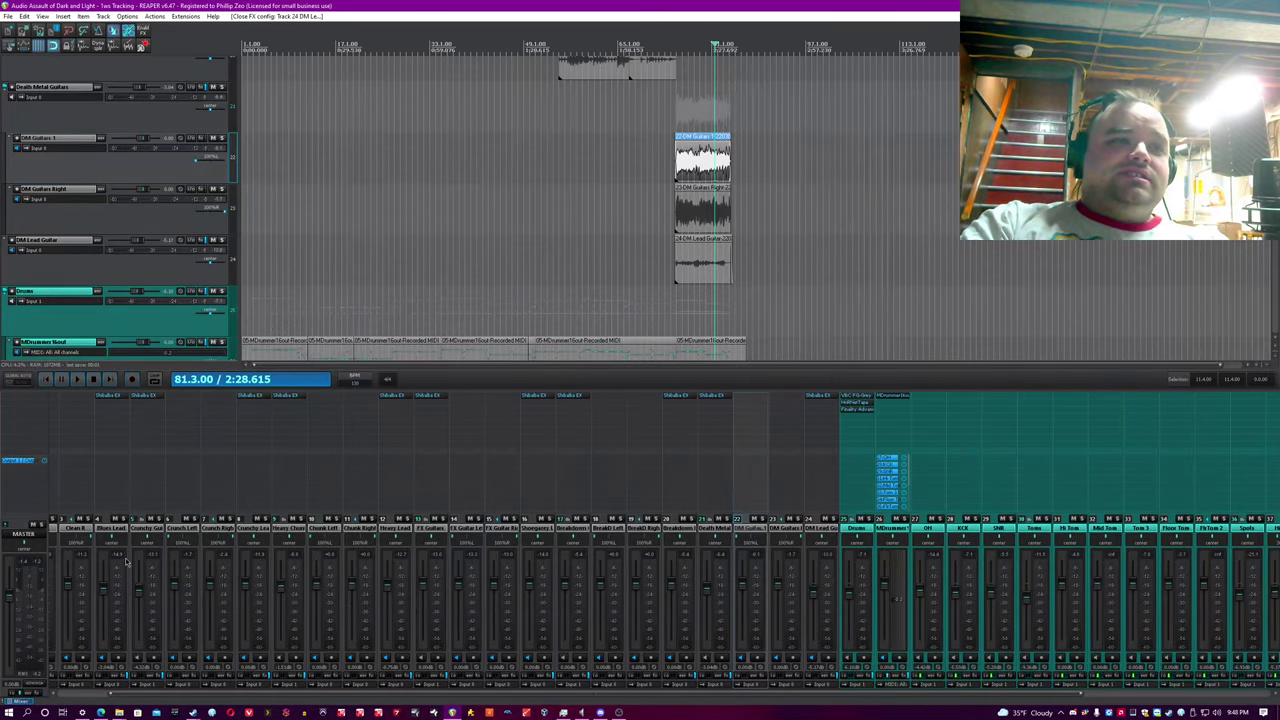
Open the Performance Meter, move it over the mixer, and place the edit cursor at 17.3.00.
{"action": "left_click", "coordinate": [42, 16]}
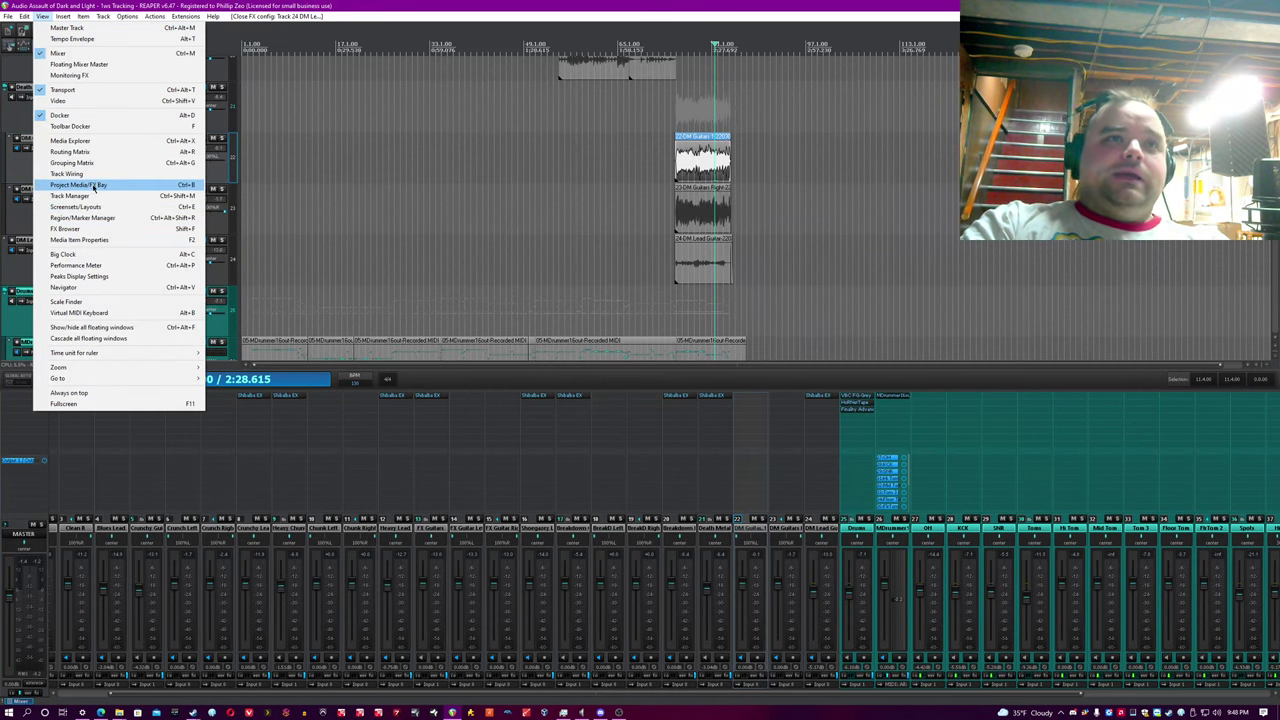
{"action": "left_click", "coordinate": [120, 266]}
{"action": "left_click_drag", "start_coordinate": [276, 388], "coordinate": [509, 348]}
{"action": "left_click", "coordinate": [451, 257]}
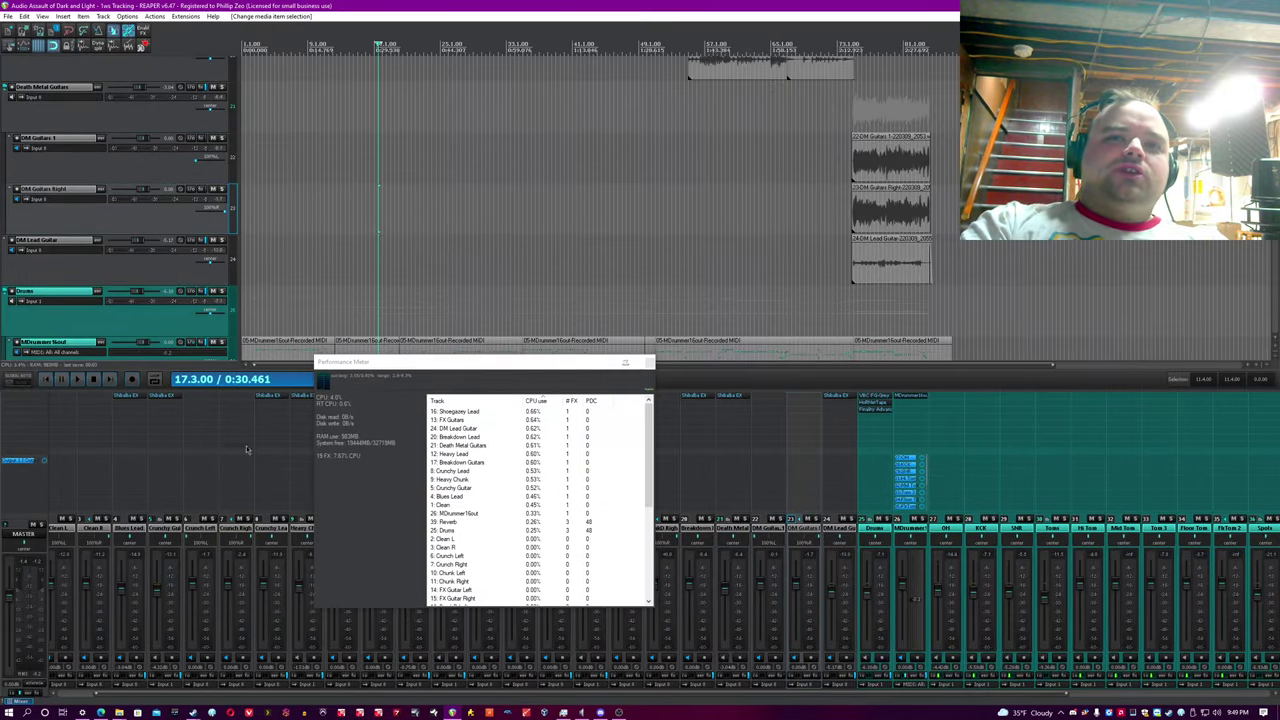
Examine the per-track CPU use in the Performance Meter, including the Clean entry, and move the meter away from the guitar clips.
{"action": "left_click", "coordinate": [476, 539]}
{"action": "left_click", "coordinate": [485, 507]}
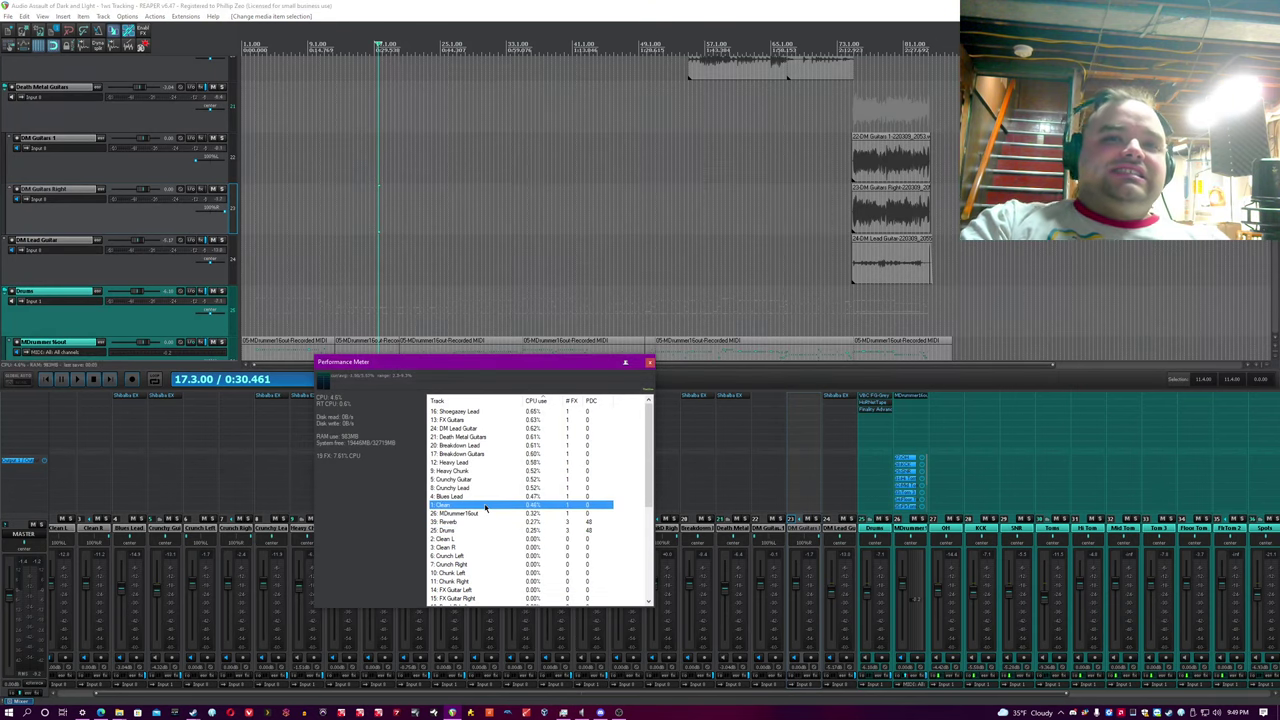
{"action": "left_click", "coordinate": [473, 5]}
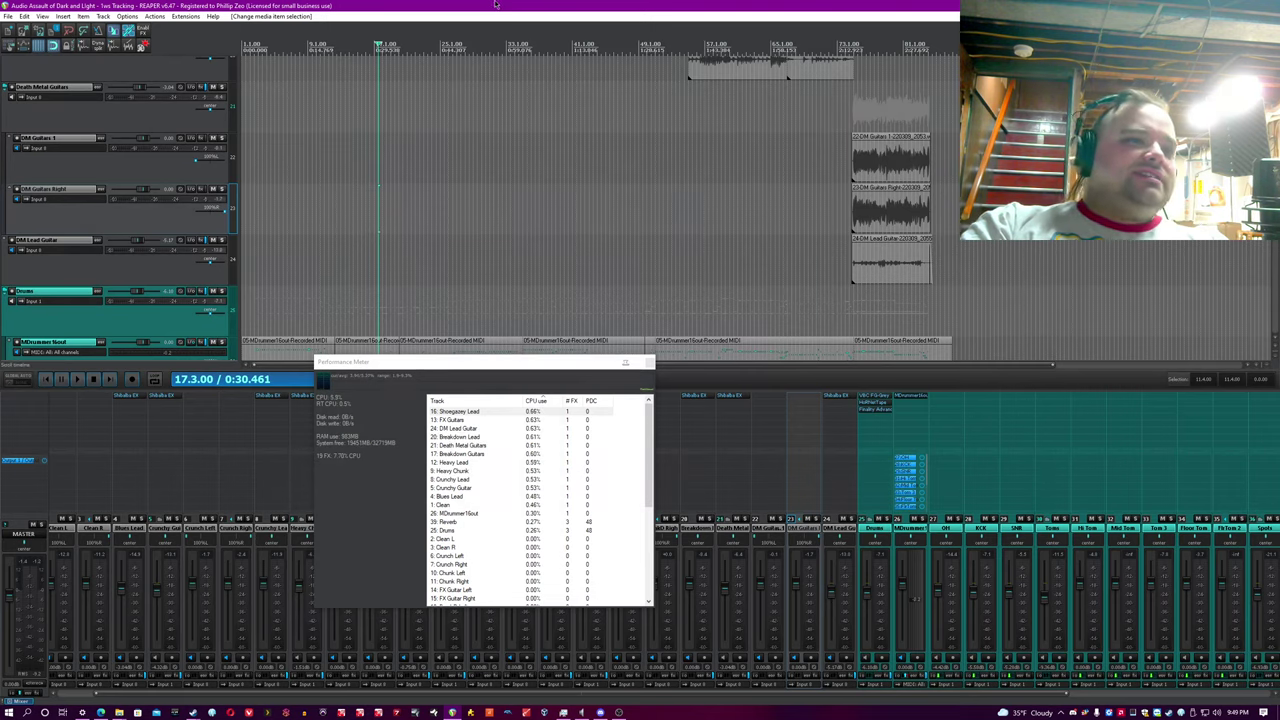
{"action": "scroll", "coordinate": [600, 206], "scroll_direction": "up", "scroll_amount": 8}
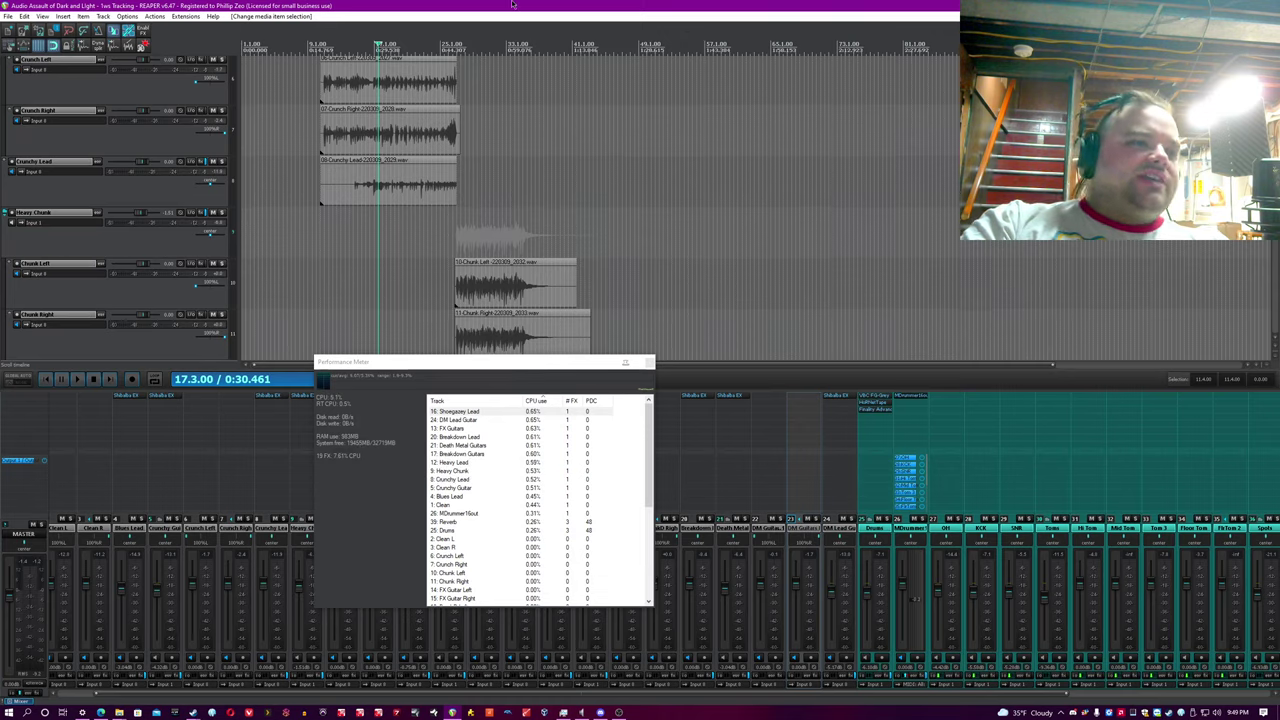
{"action": "left_click_drag", "start_coordinate": [450, 363], "coordinate": [806, 415]}
{"action": "left_click", "coordinate": [500, 470]}
{"action": "scroll", "coordinate": [440, 560], "scroll_direction": "up", "scroll_amount": 5}
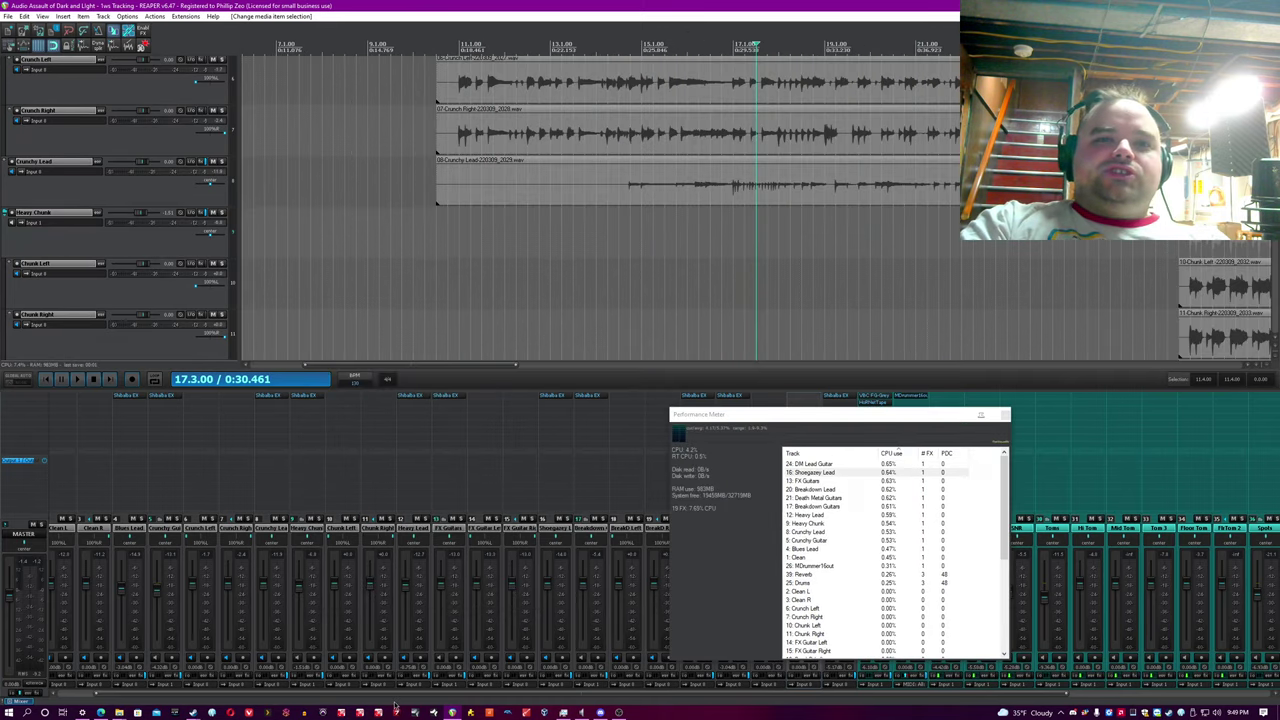
Check the Clean track's entry in the Performance Meter with the track soloed, and unsolo the track.
{"action": "left_click_drag", "start_coordinate": [400, 694], "coordinate": [340, 688]}
{"action": "left_click", "coordinate": [805, 557]}
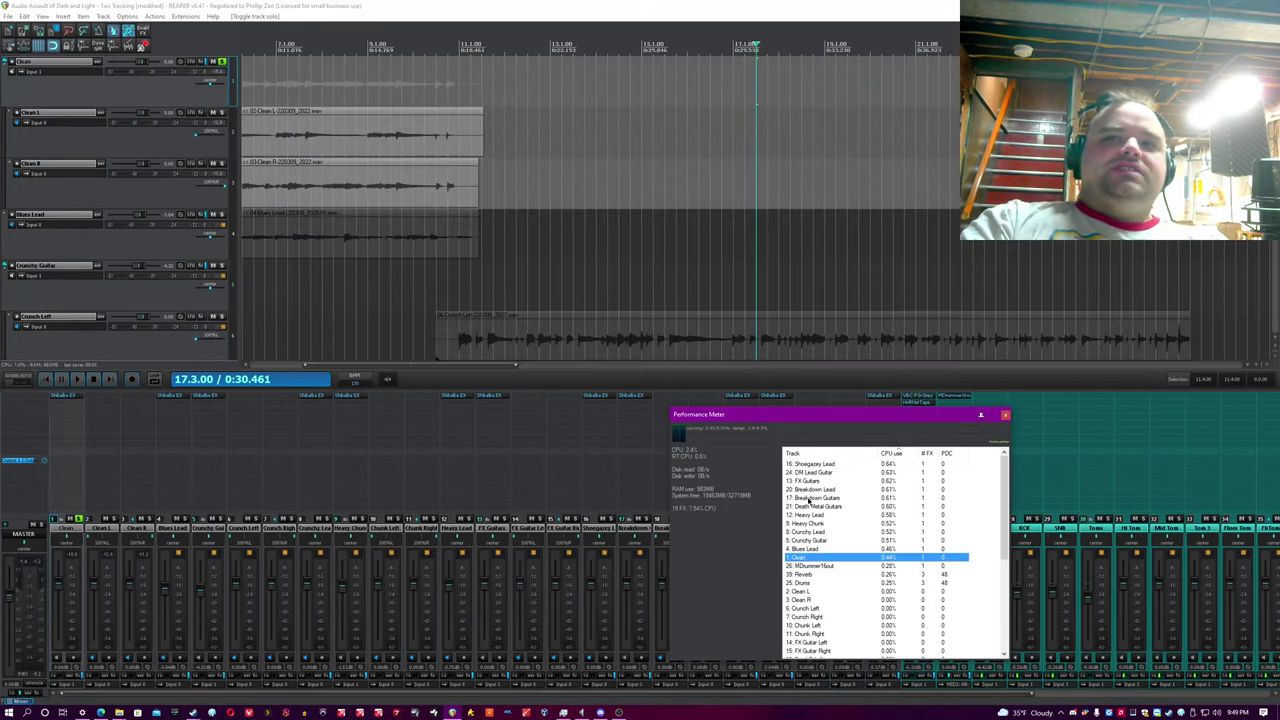
{"action": "left_click", "coordinate": [542, 5]}
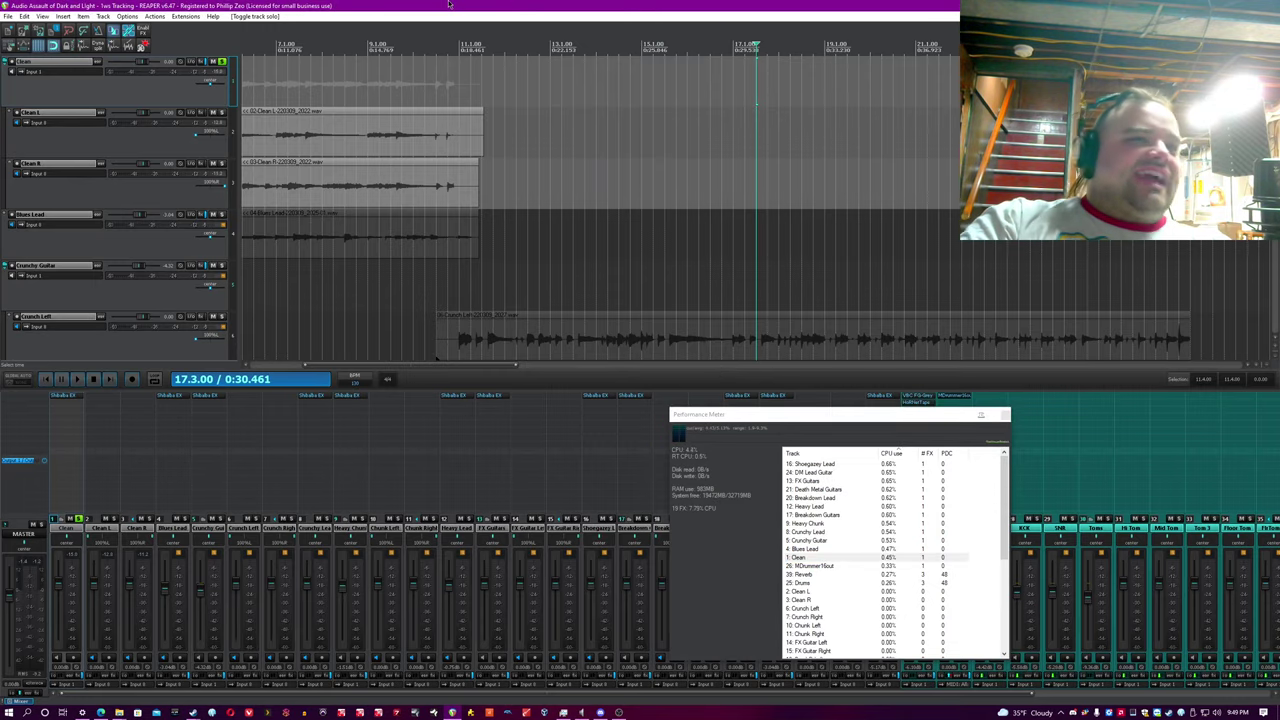
{"action": "left_click", "coordinate": [222, 62]}
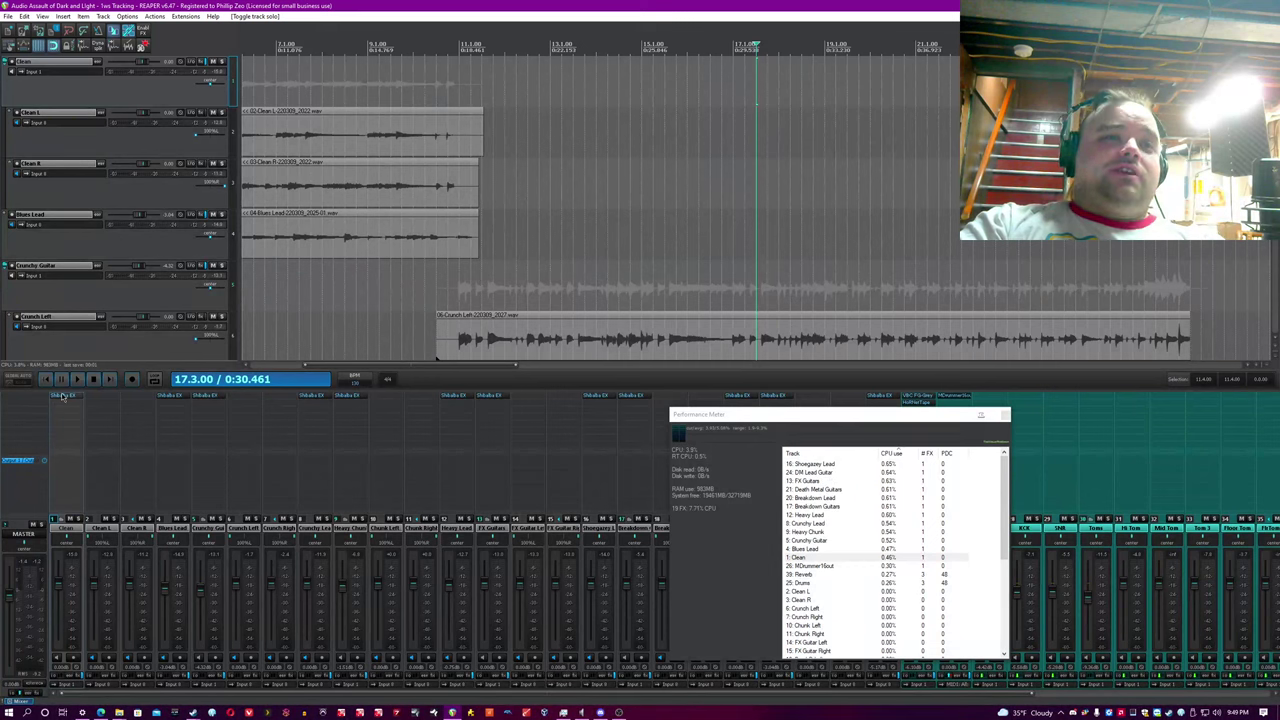
Open Shibalba EX on the Clean track and position its window so the whole amp and the clean clips are visible.
{"action": "left_click", "coordinate": [63, 396]}
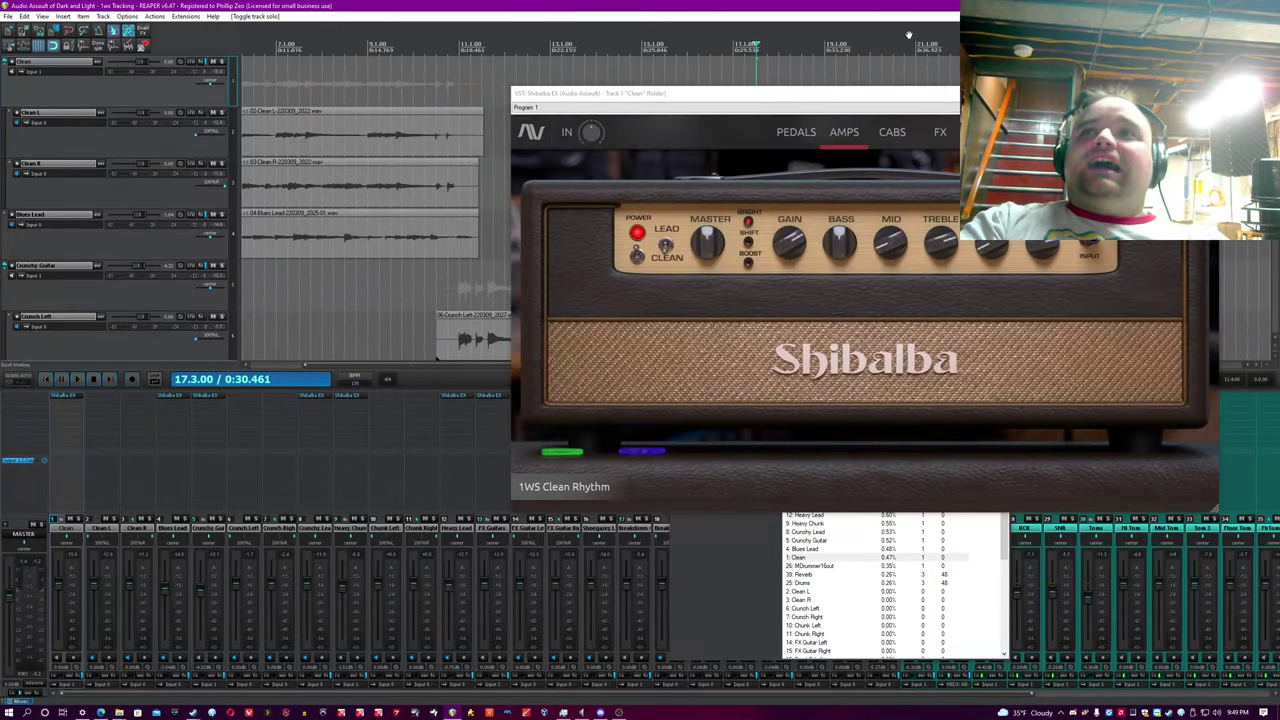
{"action": "left_click_drag", "start_coordinate": [1000, 93], "coordinate": [947, 133]}
{"action": "left_click", "coordinate": [609, 4]}
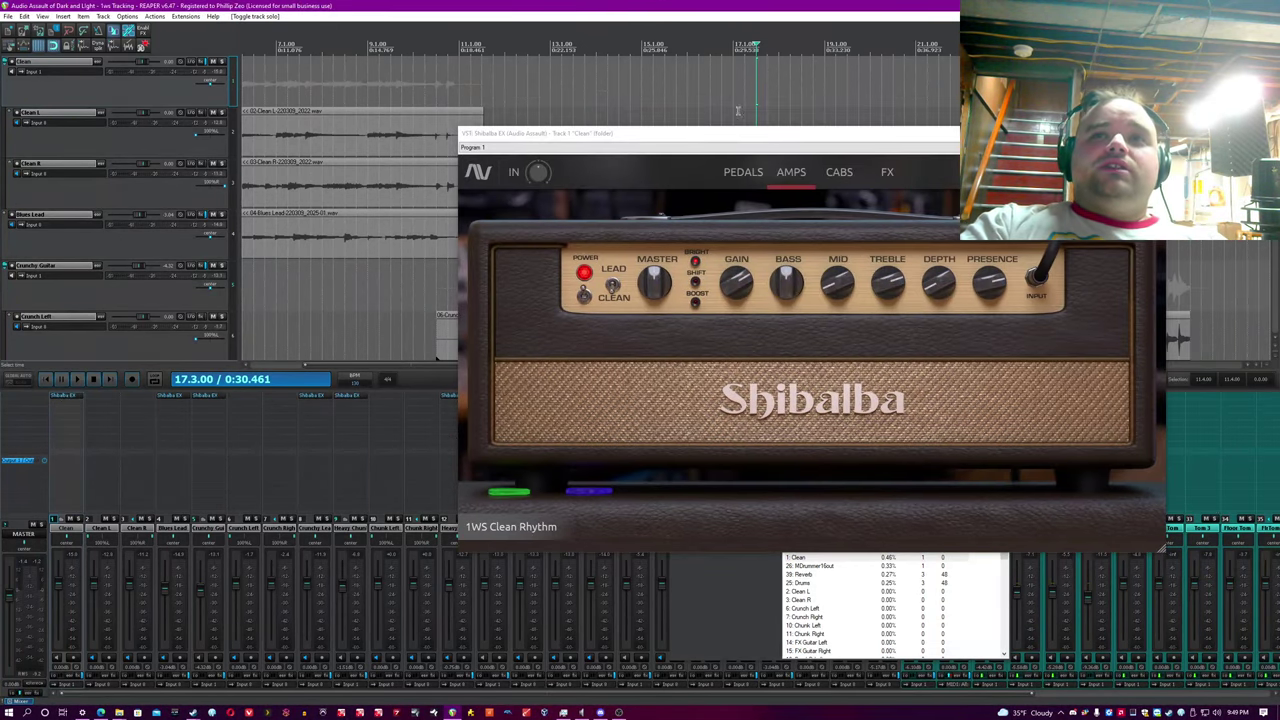
{"action": "left_click_drag", "start_coordinate": [722, 134], "coordinate": [506, 238]}
{"action": "scroll", "coordinate": [542, 81], "scroll_direction": "down", "scroll_amount": 4}
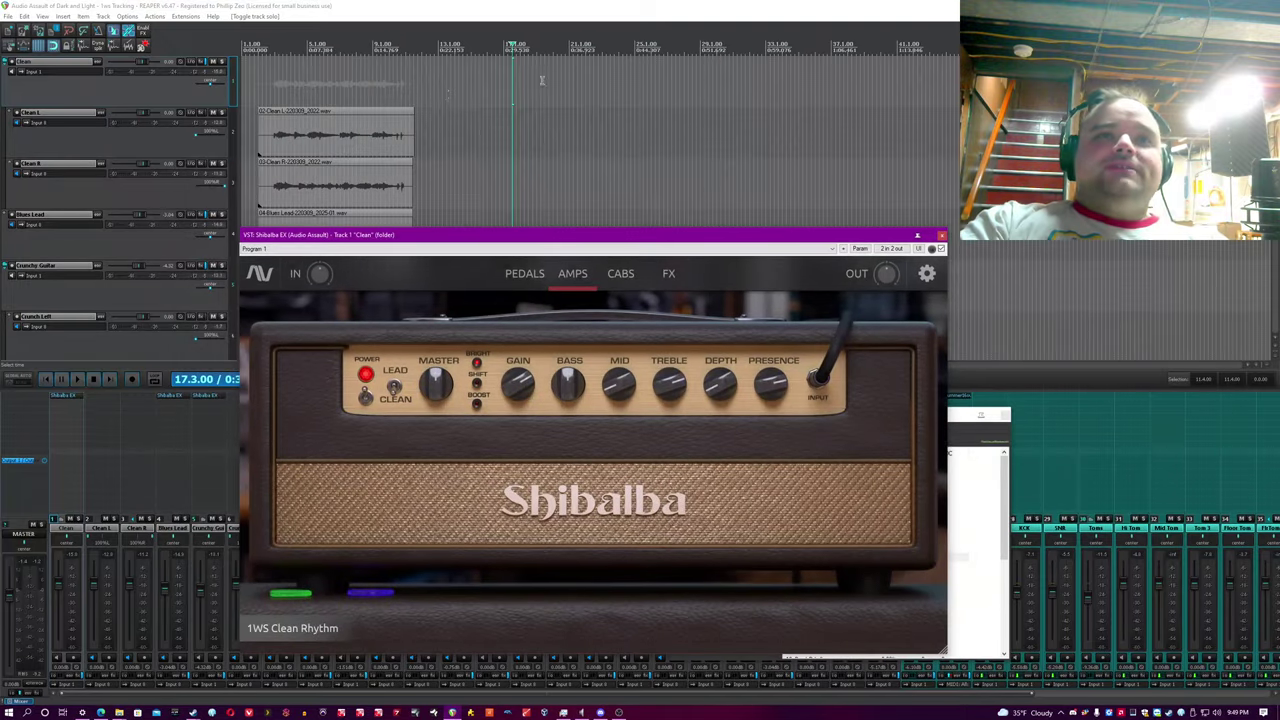
Place the edit cursor at 2.2.00, move the Clean plugin below the clips, and play with the Blues Lead track muted.
{"action": "left_click", "coordinate": [293, 118]}
{"action": "scroll", "coordinate": [300, 110], "scroll_direction": "up", "scroll_amount": 5}
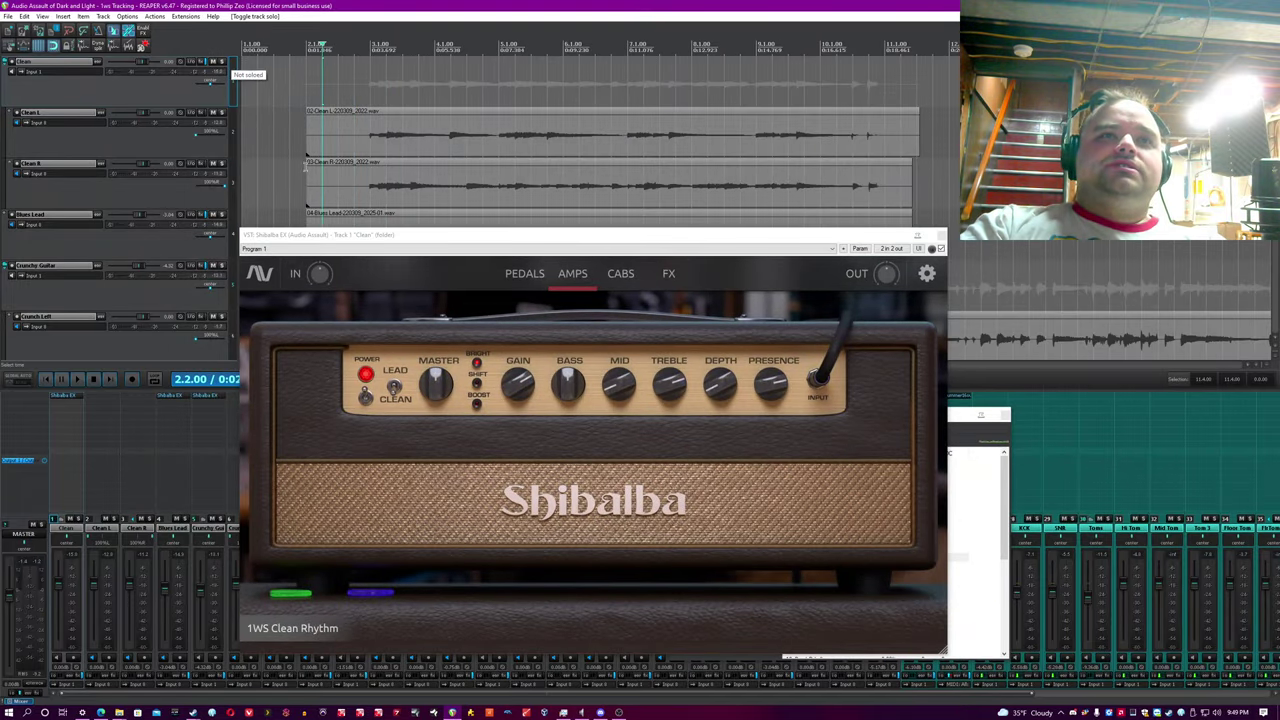
{"action": "left_click_drag", "start_coordinate": [264, 246], "coordinate": [442, 286]}
{"action": "left_click", "coordinate": [453, 205]}
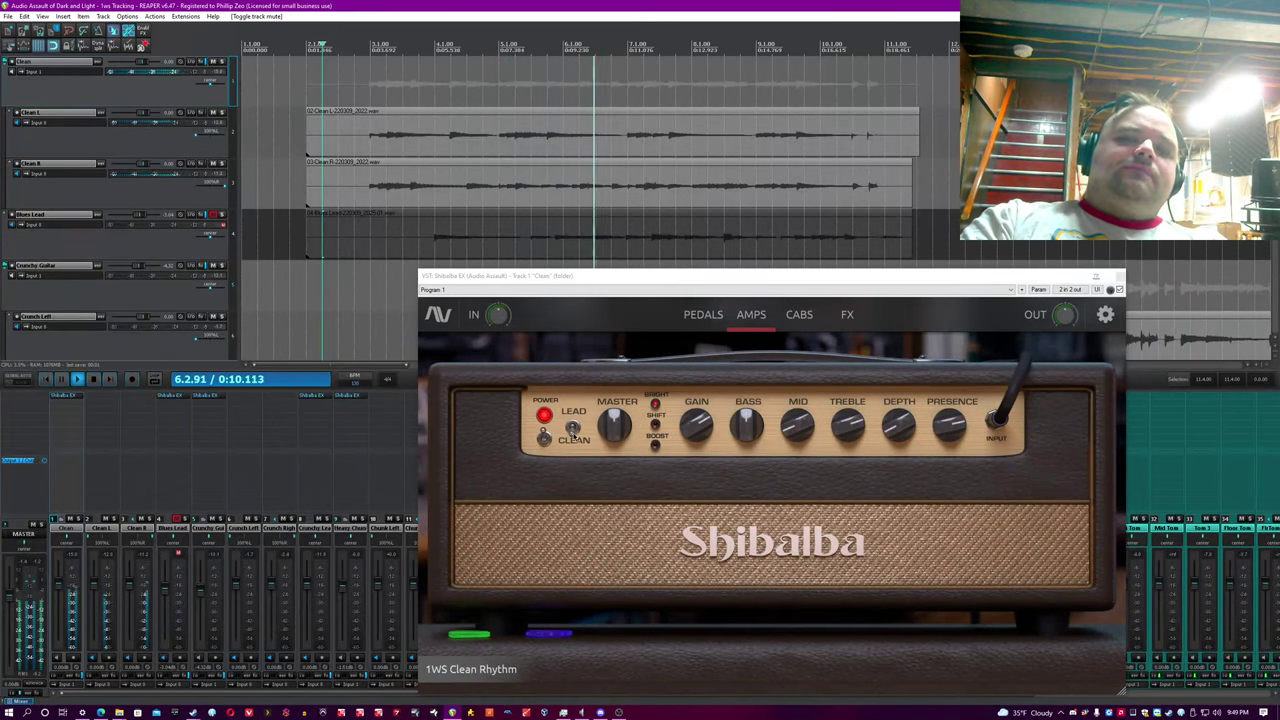
Loop playback over the clean section from 3.1.00 to 11.1.00 and solo the Clean track.
{"action": "mouse_move", "coordinate": [697, 430]}
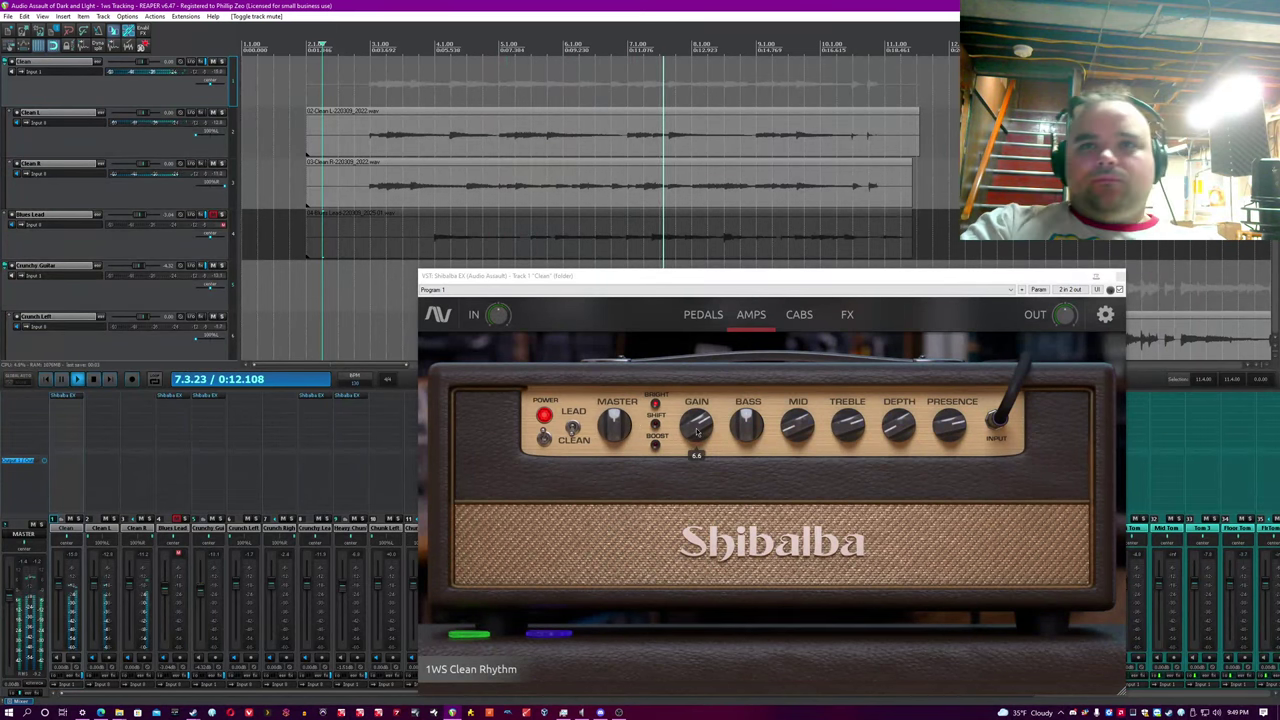
{"action": "left_click_drag", "start_coordinate": [367, 95], "coordinate": [879, 107]}
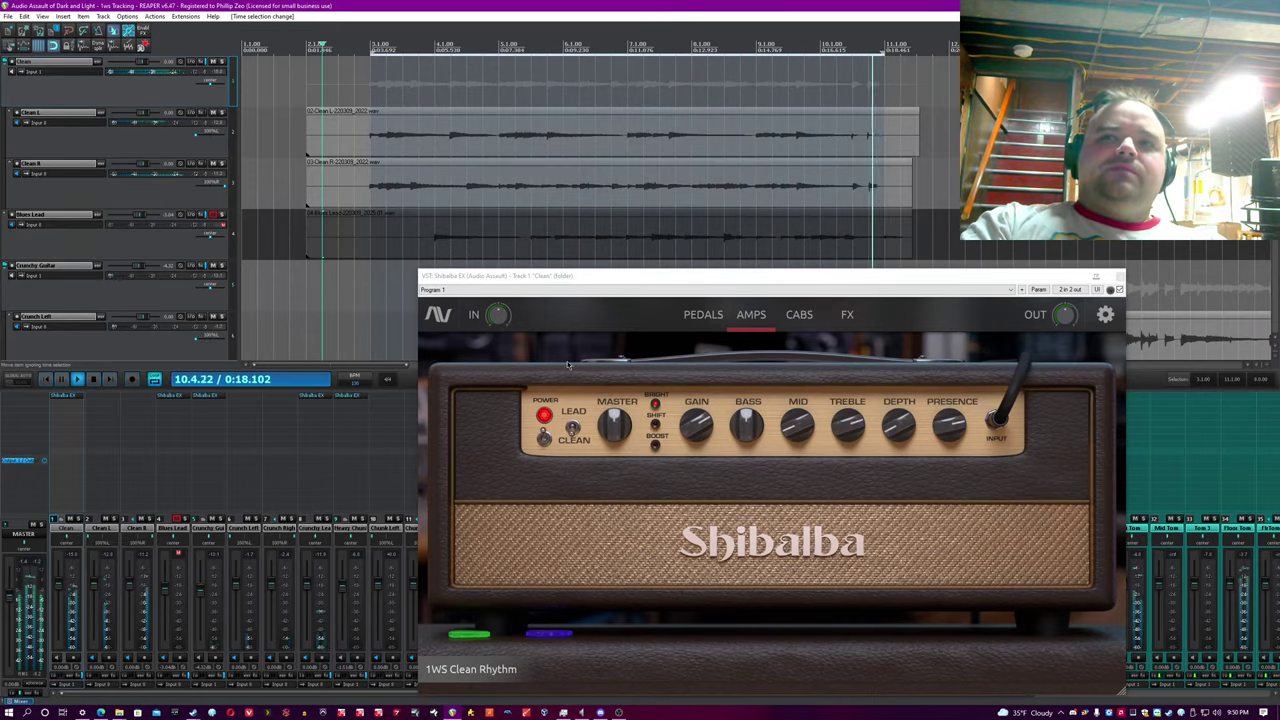
{"action": "left_click", "coordinate": [222, 61]}
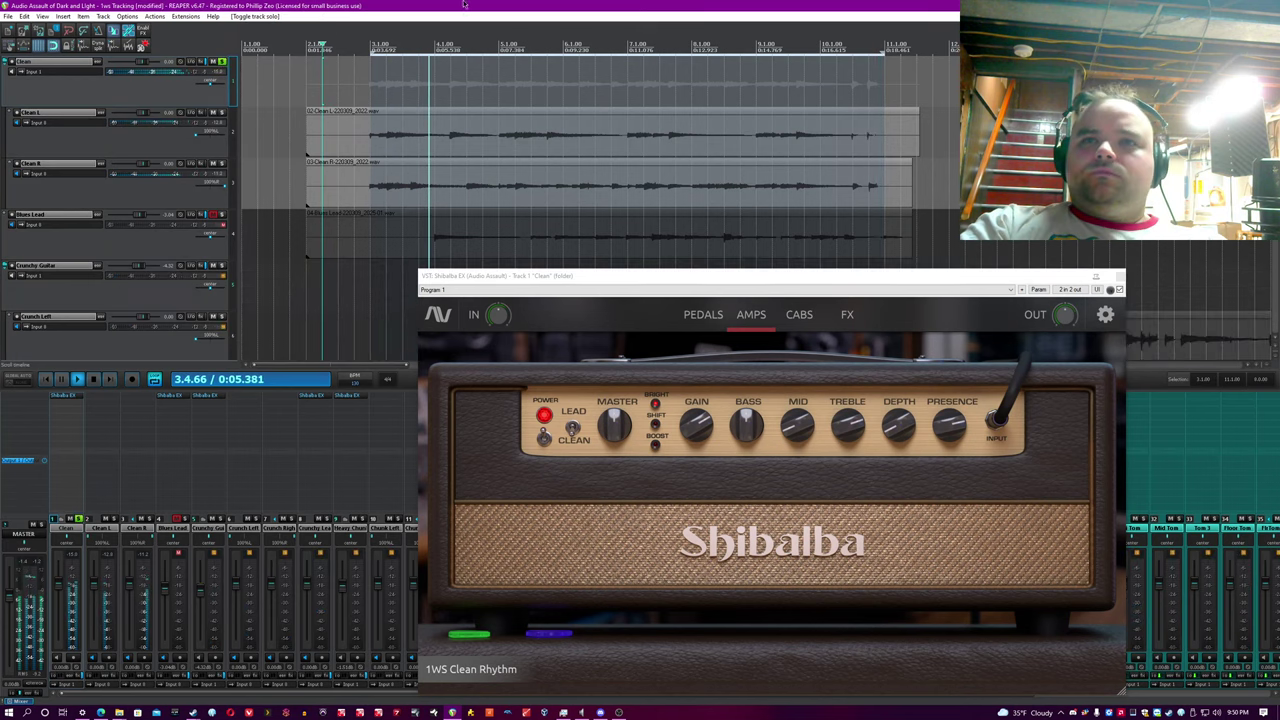
Inspect the Mid, Treble and Depth settings on the Clean amp, and show the plugin's Pedals page.
{"action": "mouse_move", "coordinate": [785, 445]}
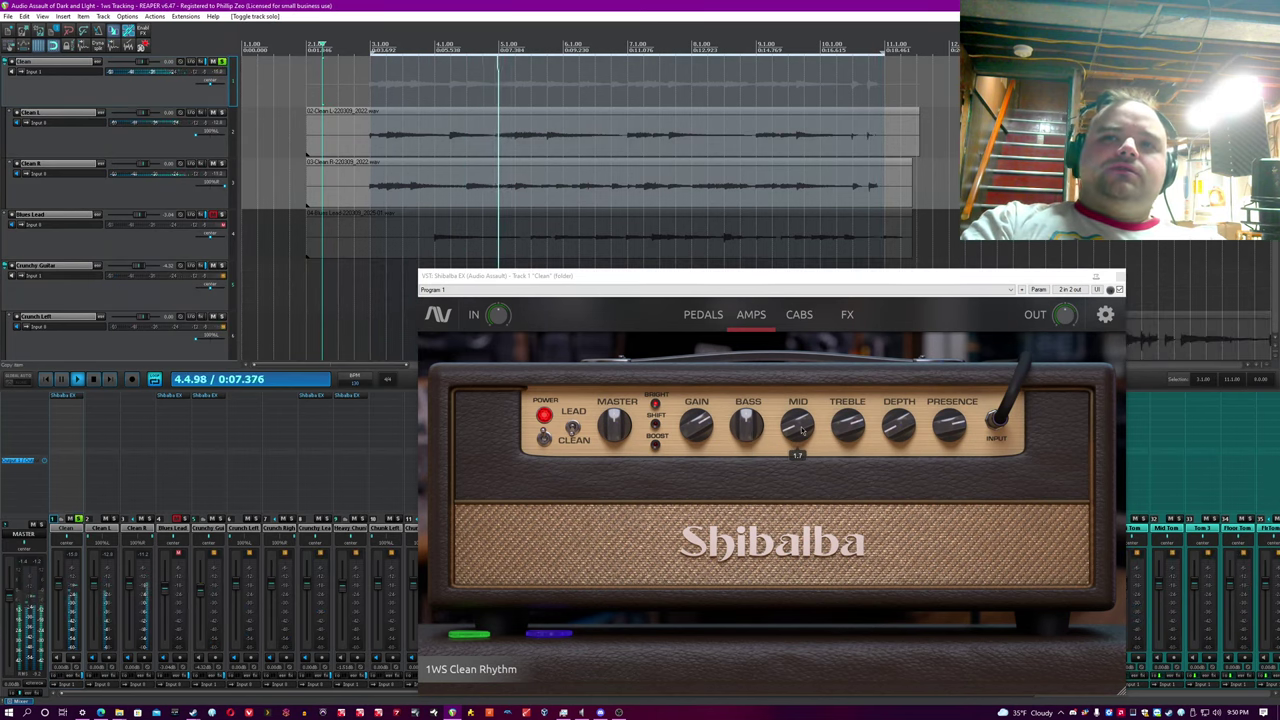
{"action": "mouse_move", "coordinate": [848, 437]}
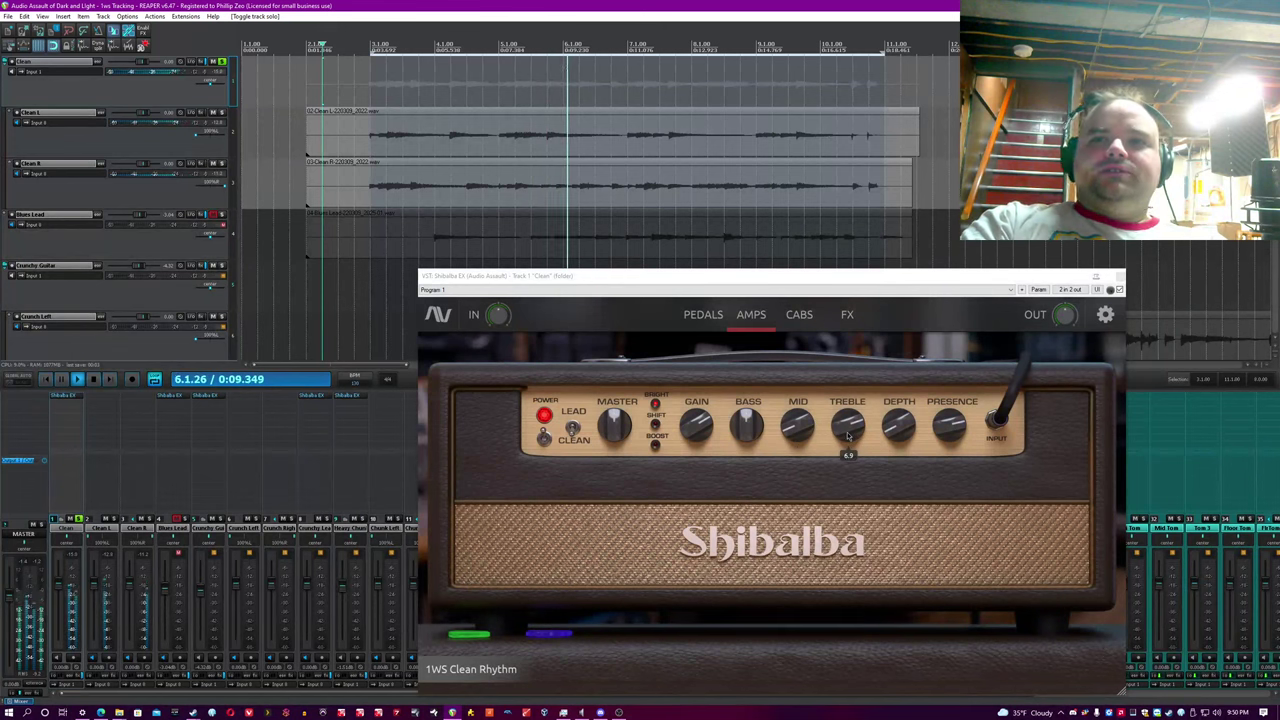
{"action": "mouse_move", "coordinate": [913, 432]}
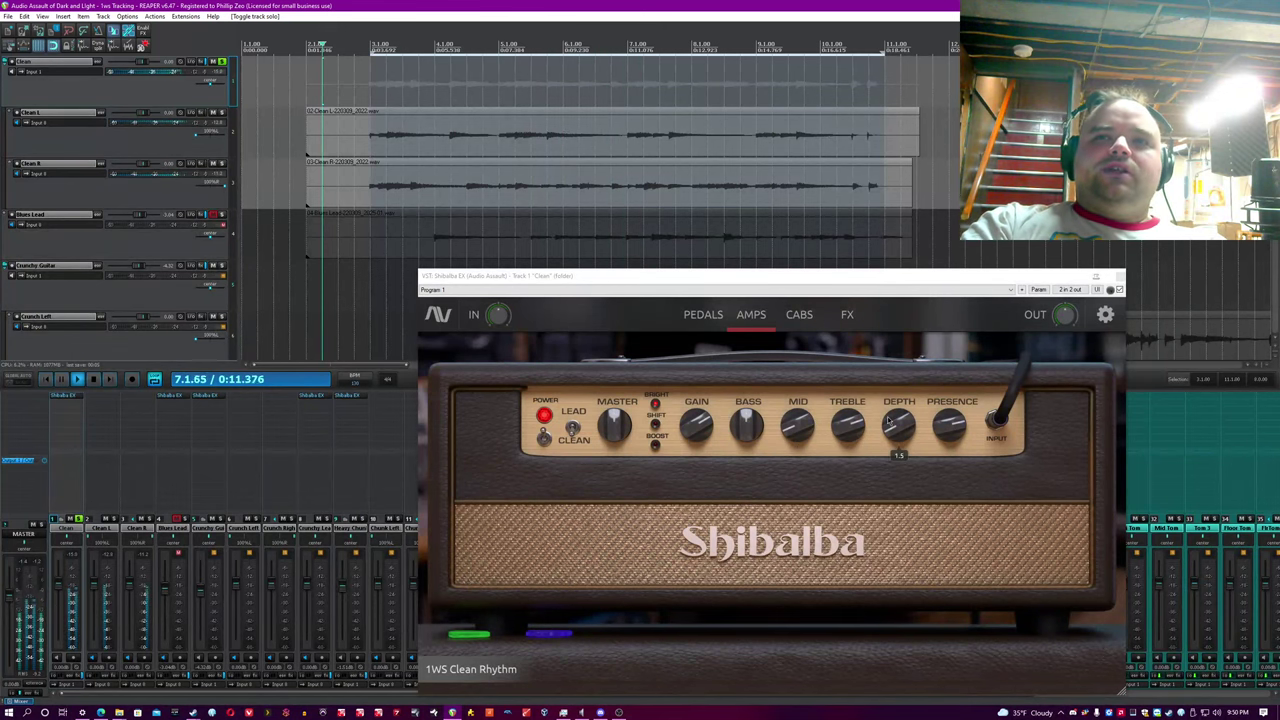
{"action": "left_click", "coordinate": [703, 314]}
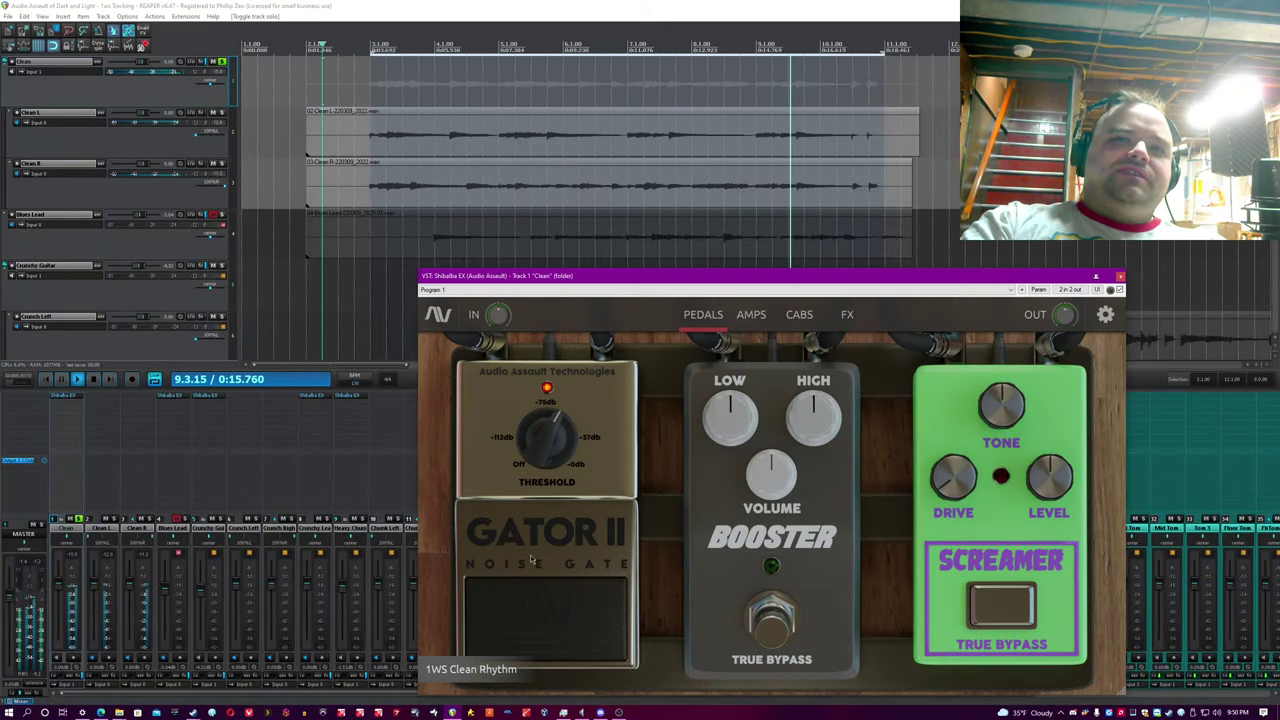
Show the Clean plugin's Cabs page and cycle through the available cabinets, finishing on the brown four-speaker cabinet.
{"action": "left_click", "coordinate": [799, 314]}
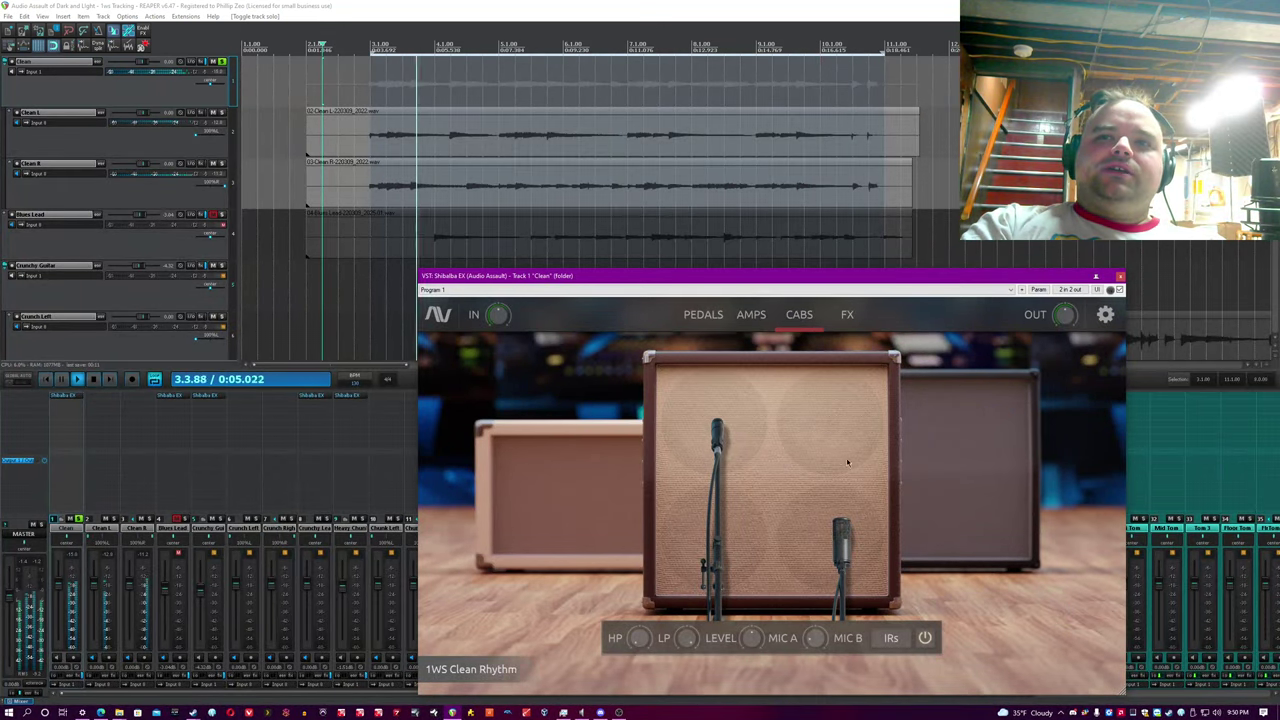
{"action": "mouse_move", "coordinate": [964, 473]}
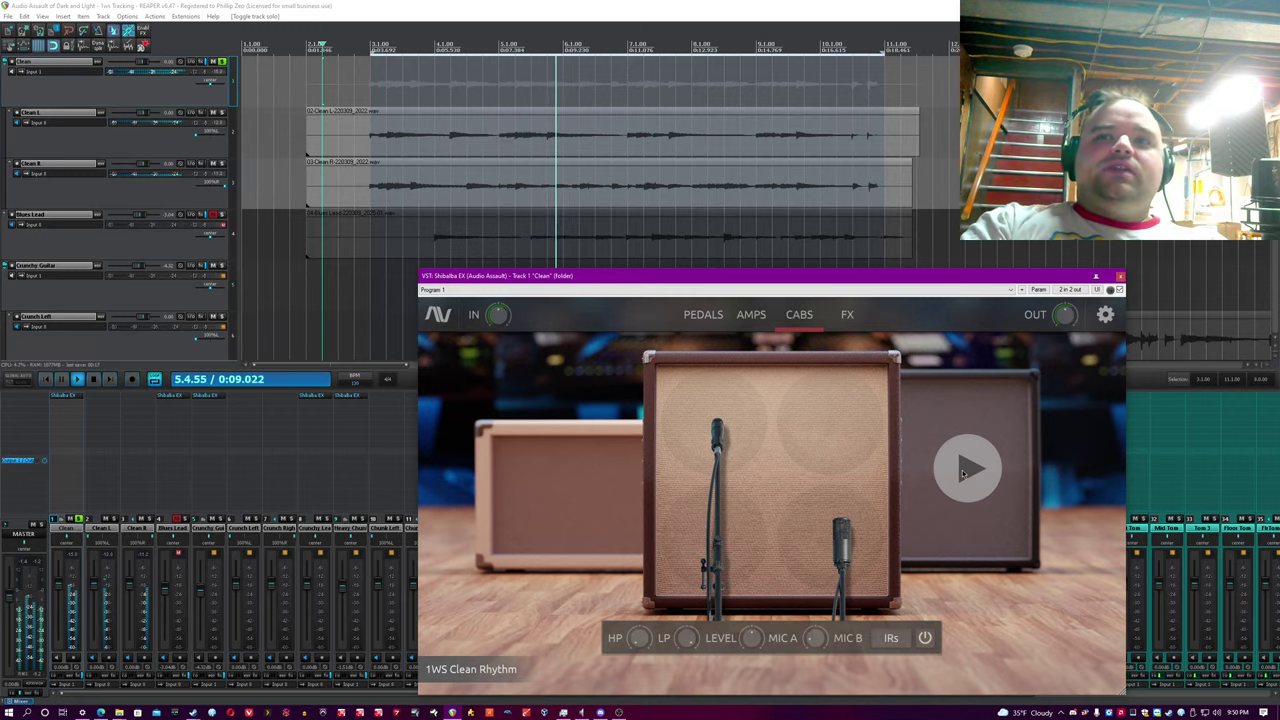
{"action": "mouse_move", "coordinate": [576, 502]}
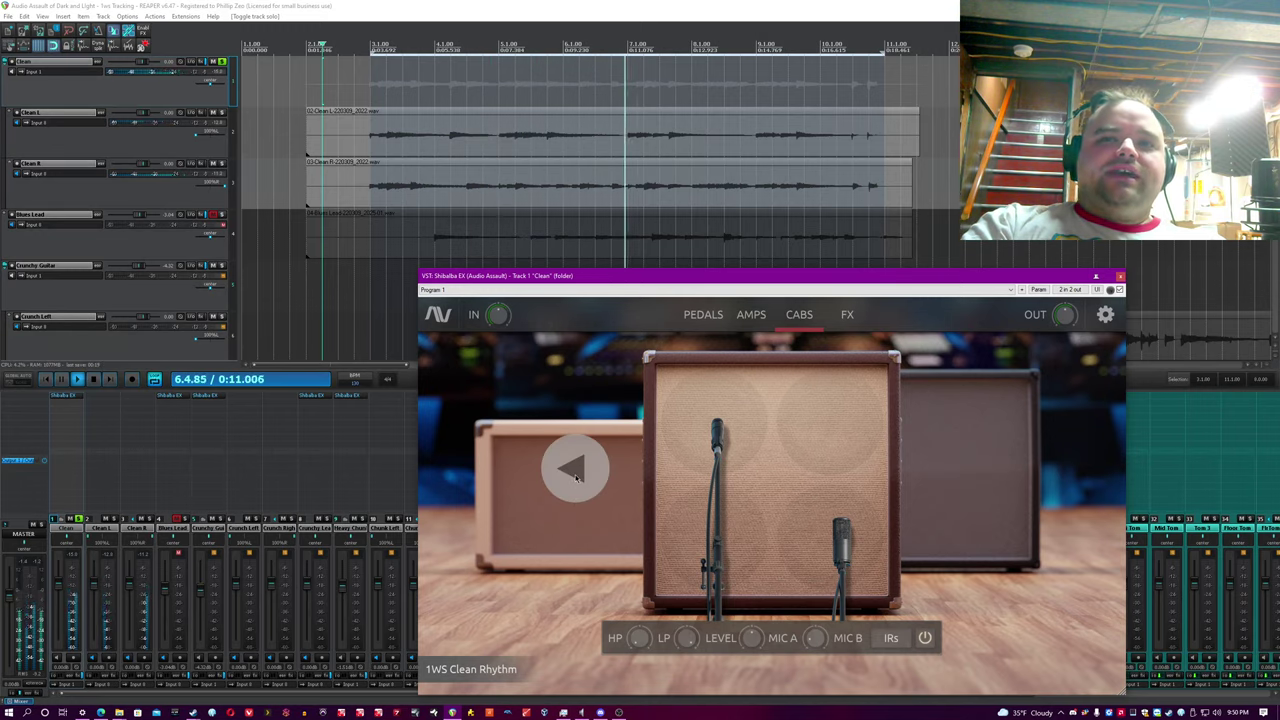
{"action": "left_click", "coordinate": [968, 468]}
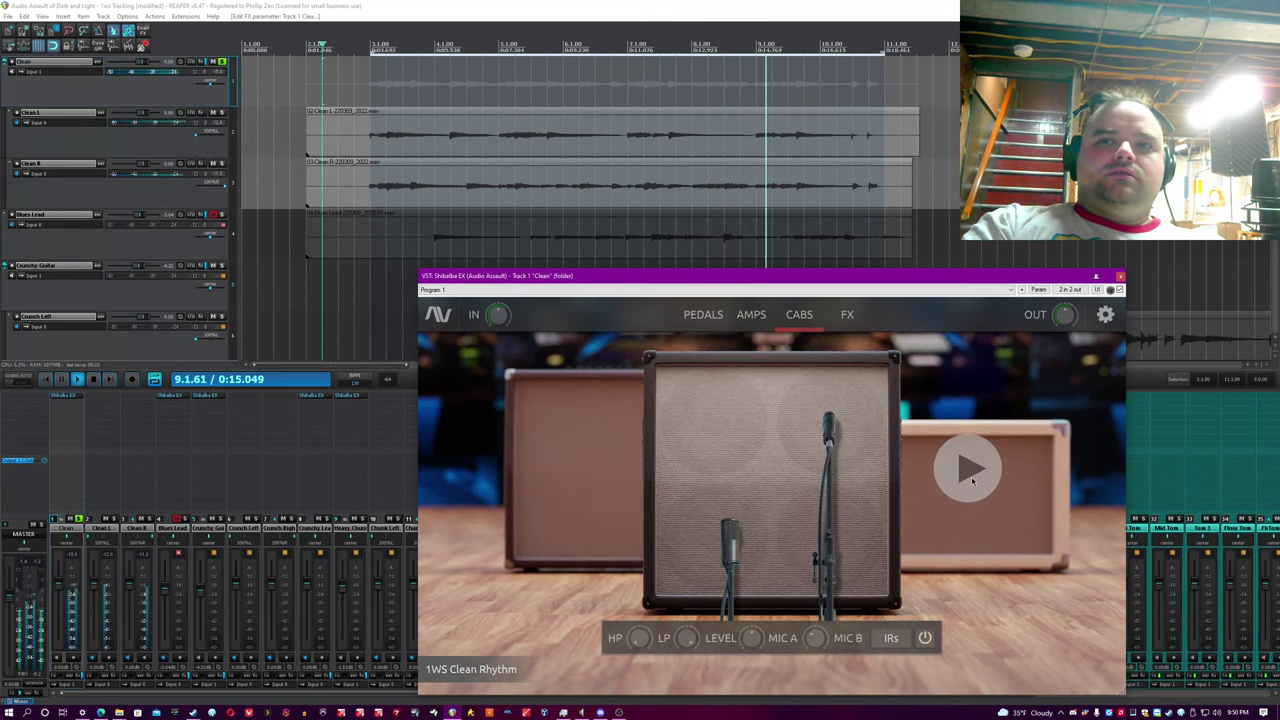
{"action": "left_click", "coordinate": [968, 468]}
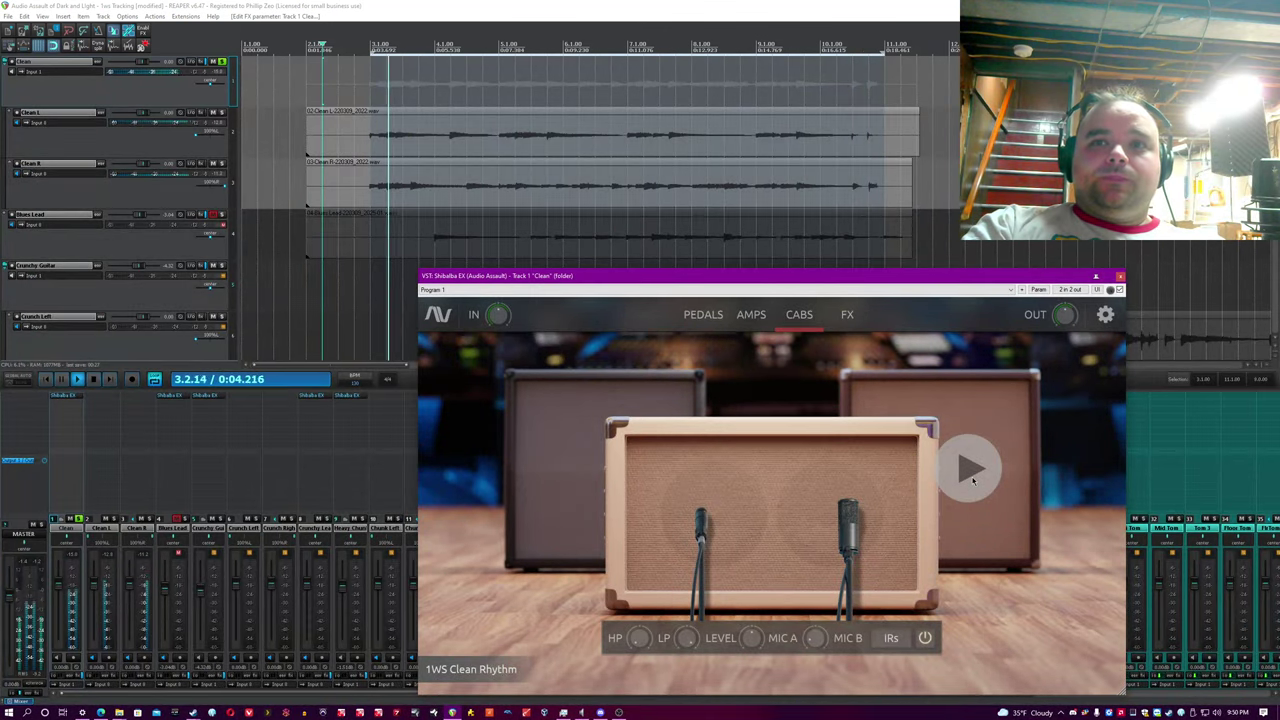
{"action": "left_click", "coordinate": [968, 468]}
{"action": "left_click", "coordinate": [972, 480]}
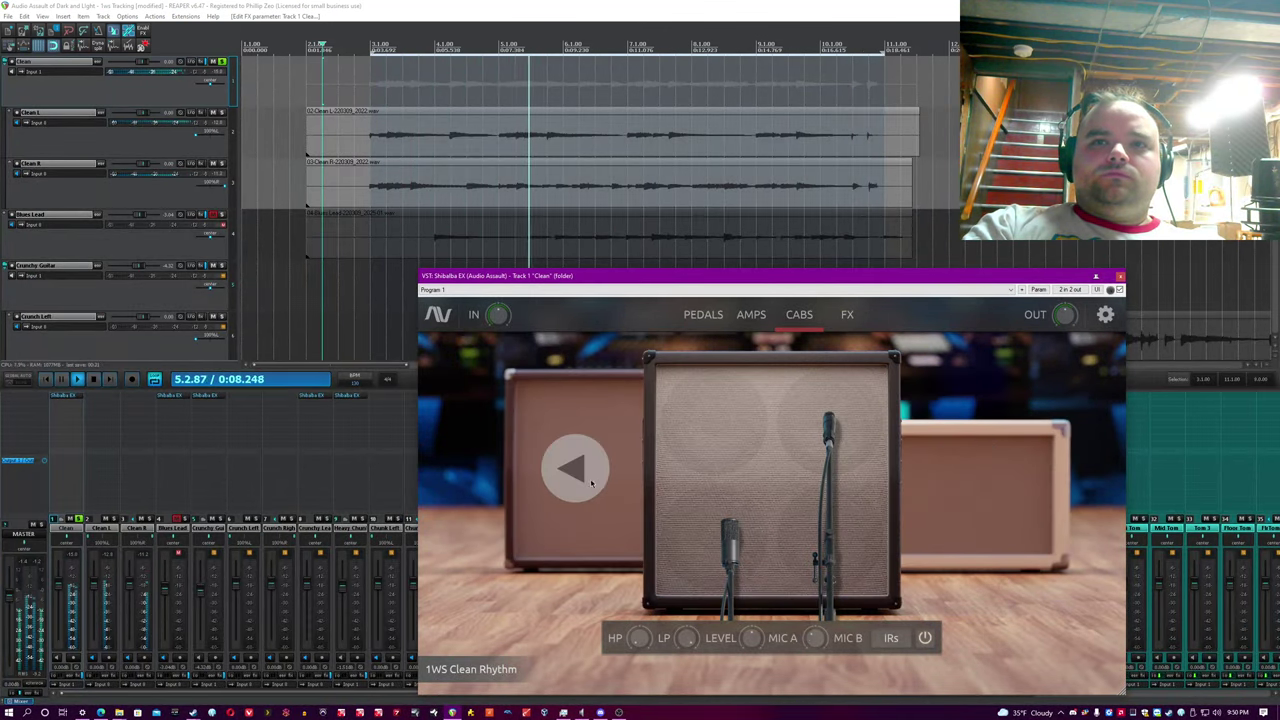
{"action": "left_click", "coordinate": [572, 468]}
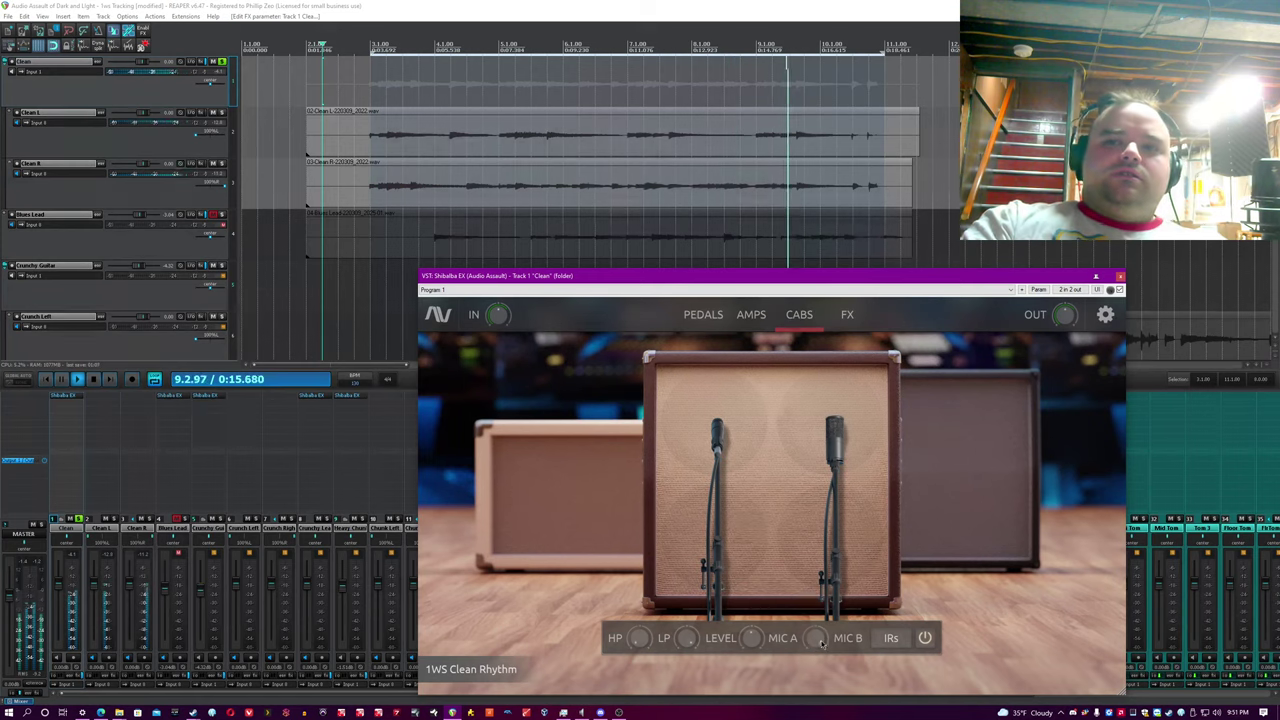
Reposition both cabinet microphones, placing Mic A at the lower-left speaker and Mic B at the upper-right speaker.
{"action": "left_click_drag", "start_coordinate": [831, 508], "coordinate": [822, 446]}
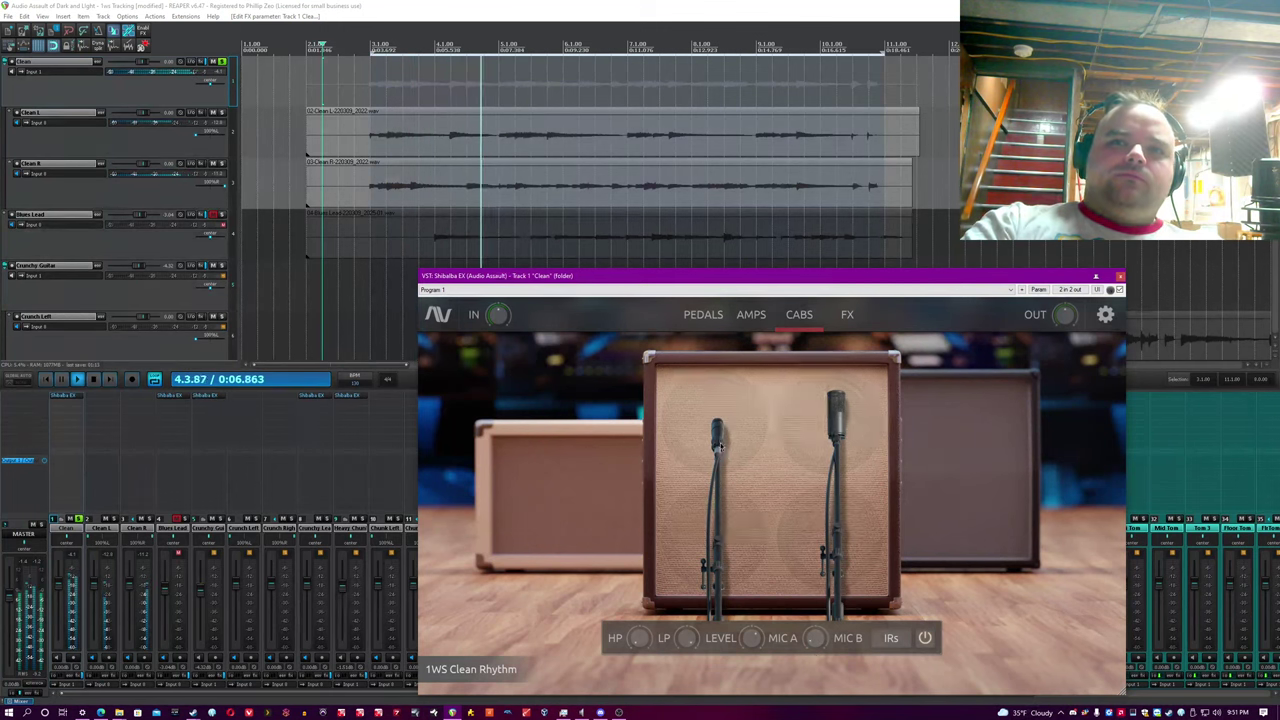
{"action": "left_click_drag", "start_coordinate": [716, 447], "coordinate": [677, 445]}
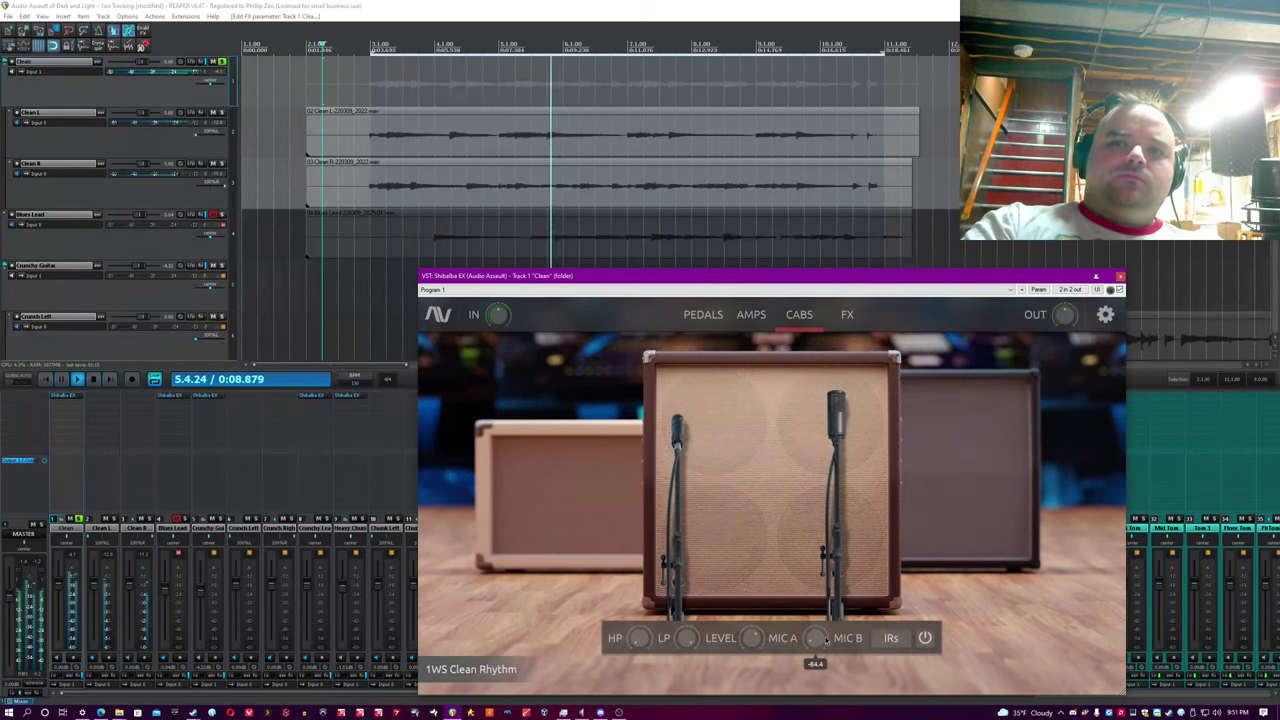
{"action": "mouse_move", "coordinate": [828, 432]}
{"action": "left_mouse_down"}
{"action": "mouse_move", "coordinate": [817, 440]}
{"action": "mouse_move", "coordinate": [857, 440]}
{"action": "mouse_move", "coordinate": [608, 547]}
{"action": "mouse_move", "coordinate": [740, 502]}
{"action": "mouse_move", "coordinate": [822, 431]}
{"action": "left_mouse_up"}
{"action": "left_click_drag", "start_coordinate": [681, 438], "coordinate": [745, 560]}
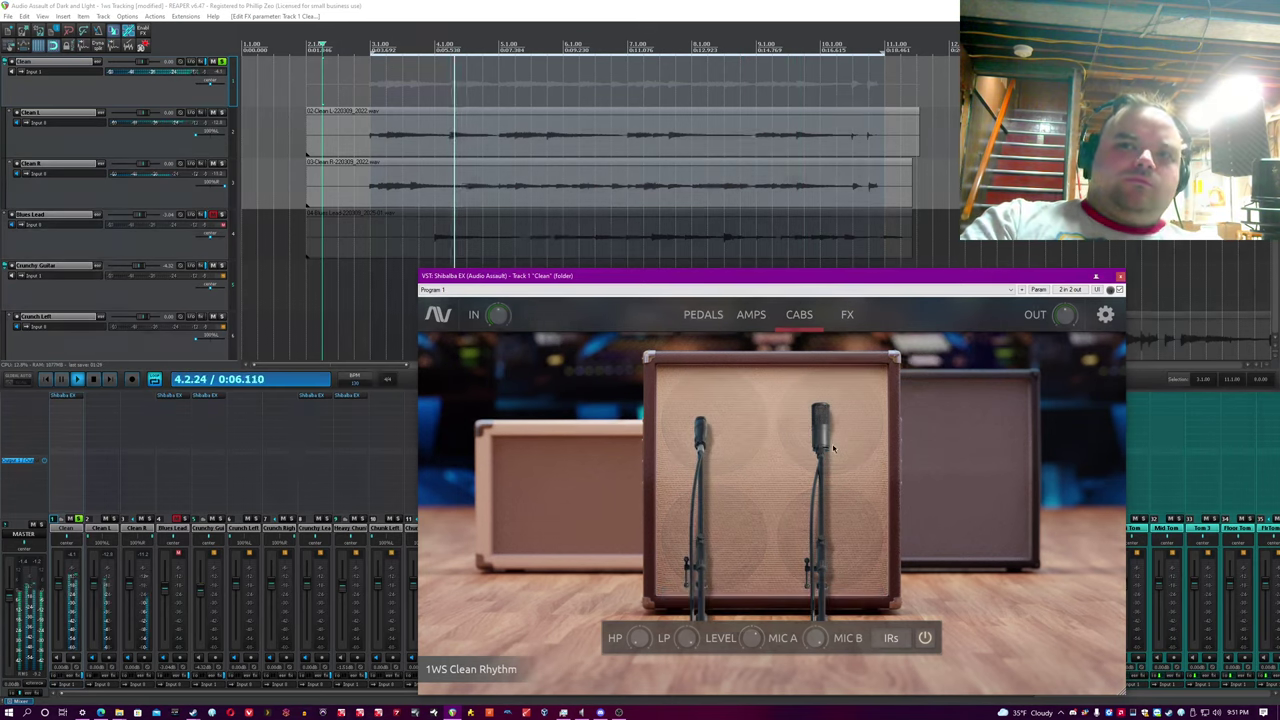
{"action": "mouse_move", "coordinate": [822, 436]}
{"action": "left_mouse_down"}
{"action": "mouse_move", "coordinate": [735, 522]}
{"action": "mouse_move", "coordinate": [845, 453]}
{"action": "mouse_move", "coordinate": [833, 446]}
{"action": "left_mouse_up"}
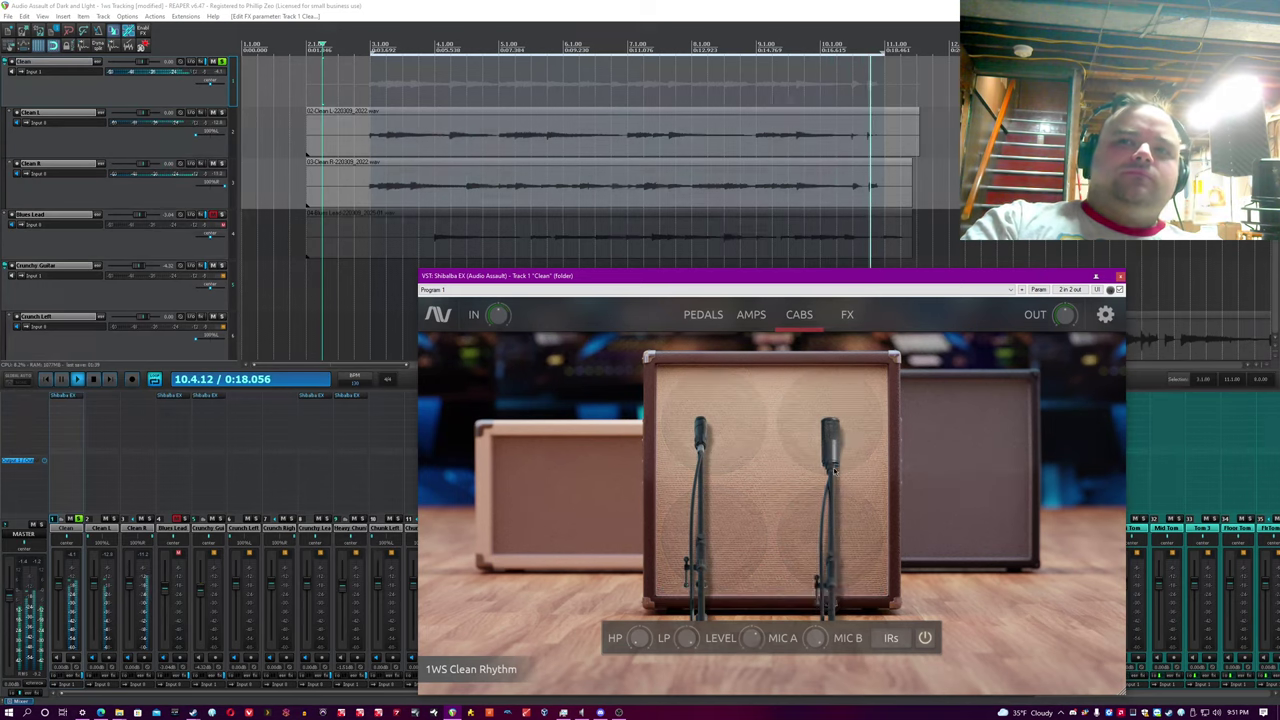
{"action": "mouse_move", "coordinate": [822, 655]}
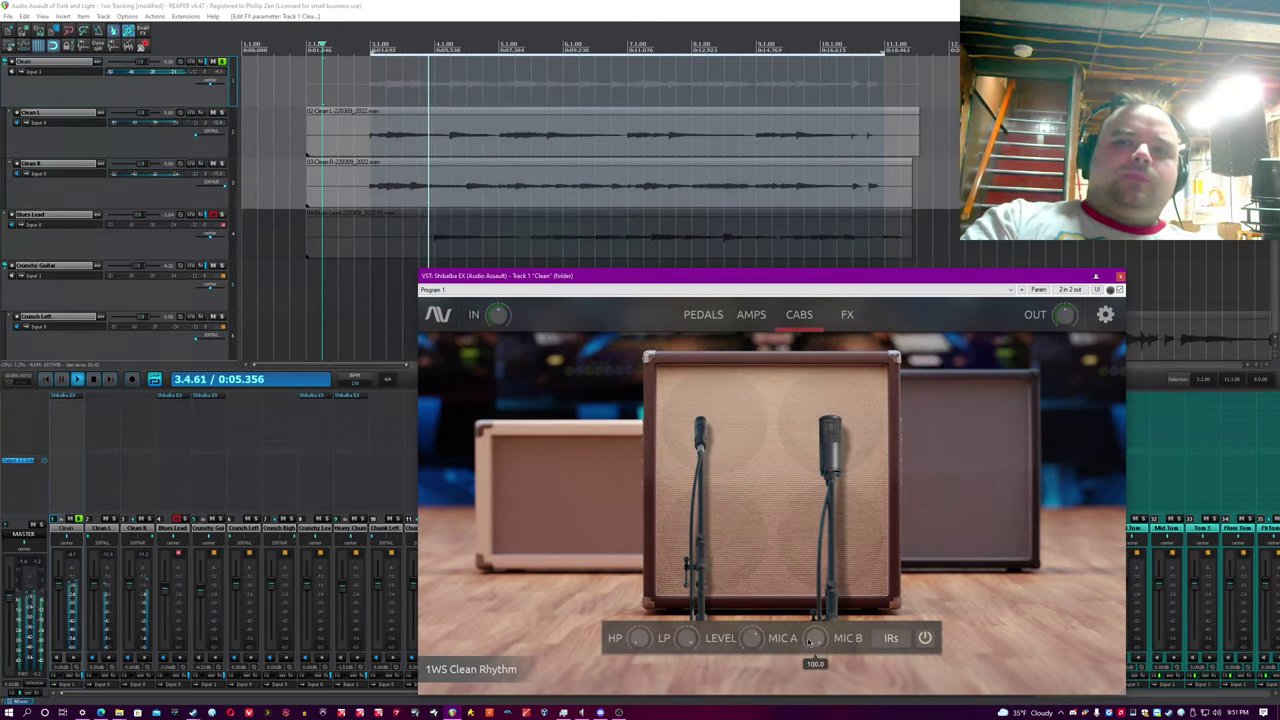
{"action": "left_click_drag", "start_coordinate": [682, 428], "coordinate": [727, 565]}
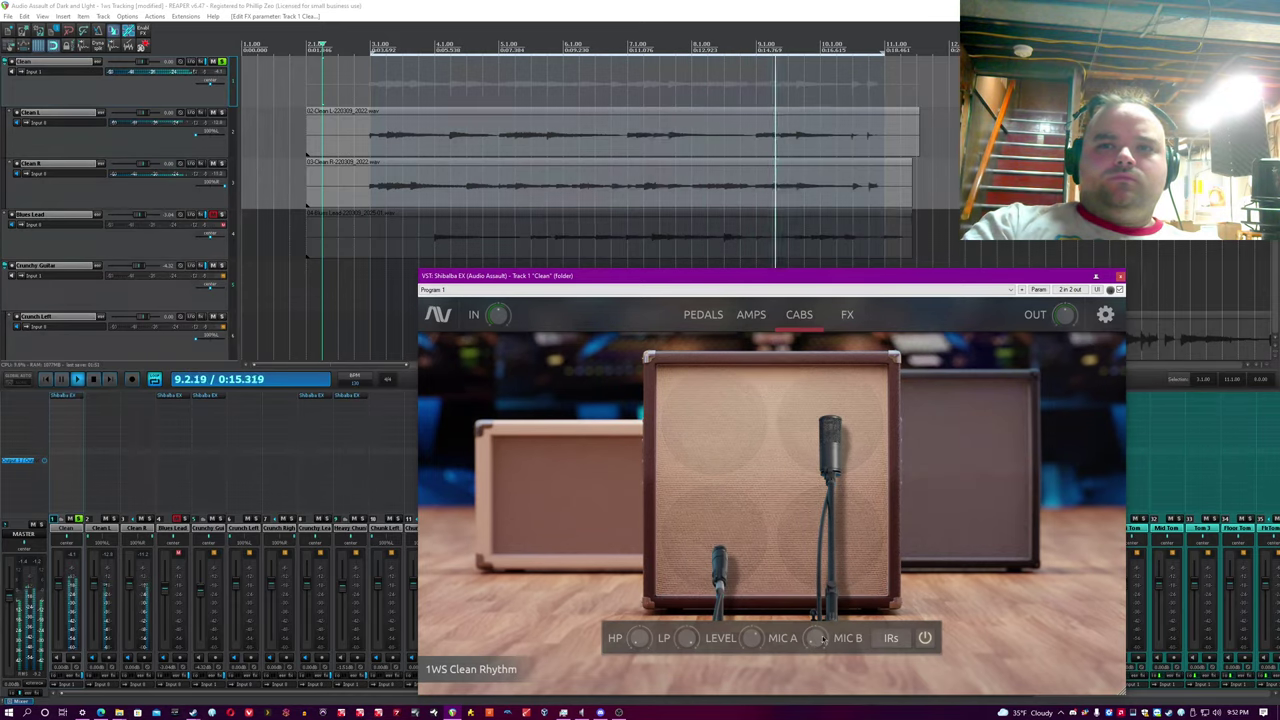
Inspect the cabinet's Level, LP and HP controls, and view the Clean track's amp and FX rack.
{"action": "mouse_move", "coordinate": [762, 643]}
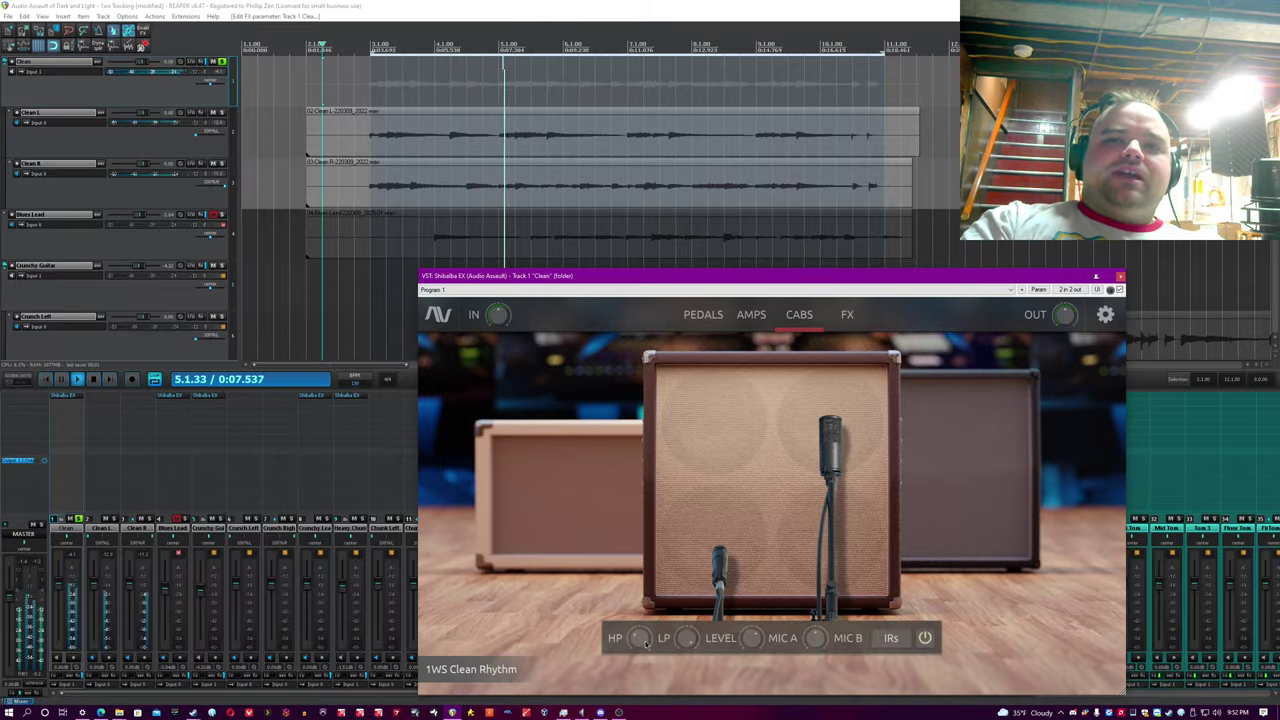
{"action": "mouse_move", "coordinate": [686, 640]}
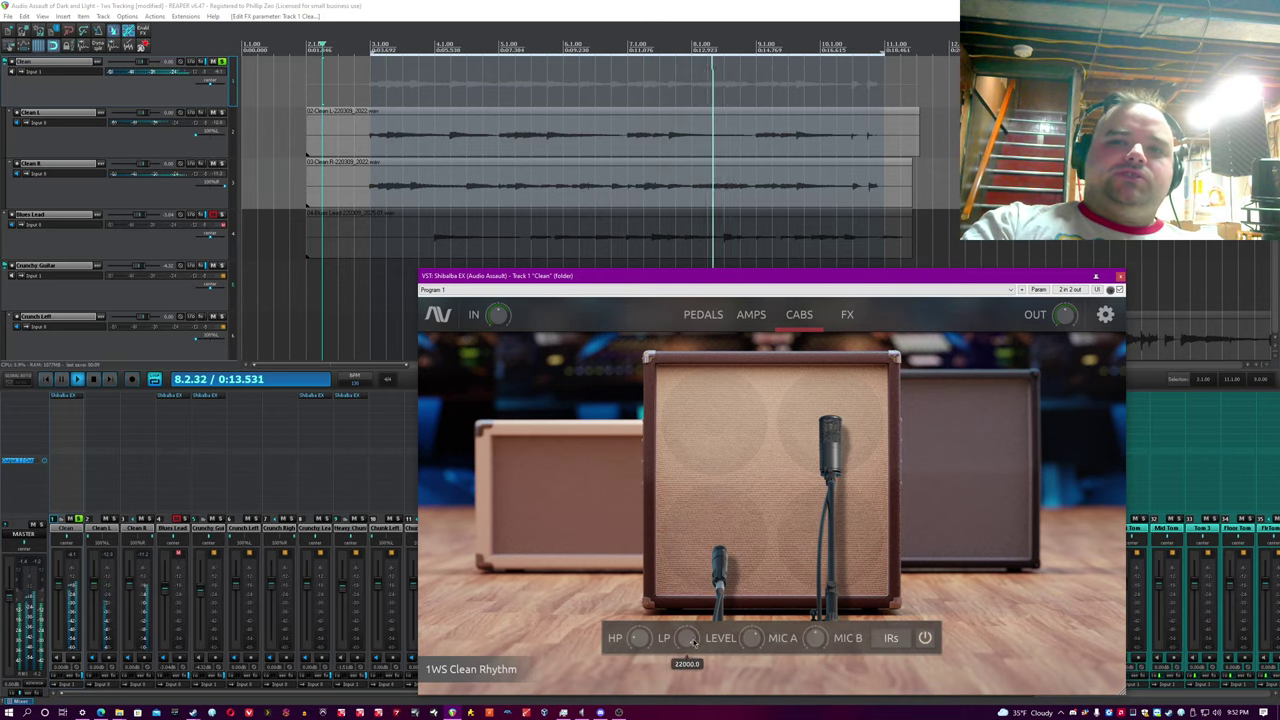
{"action": "mouse_move", "coordinate": [641, 645]}
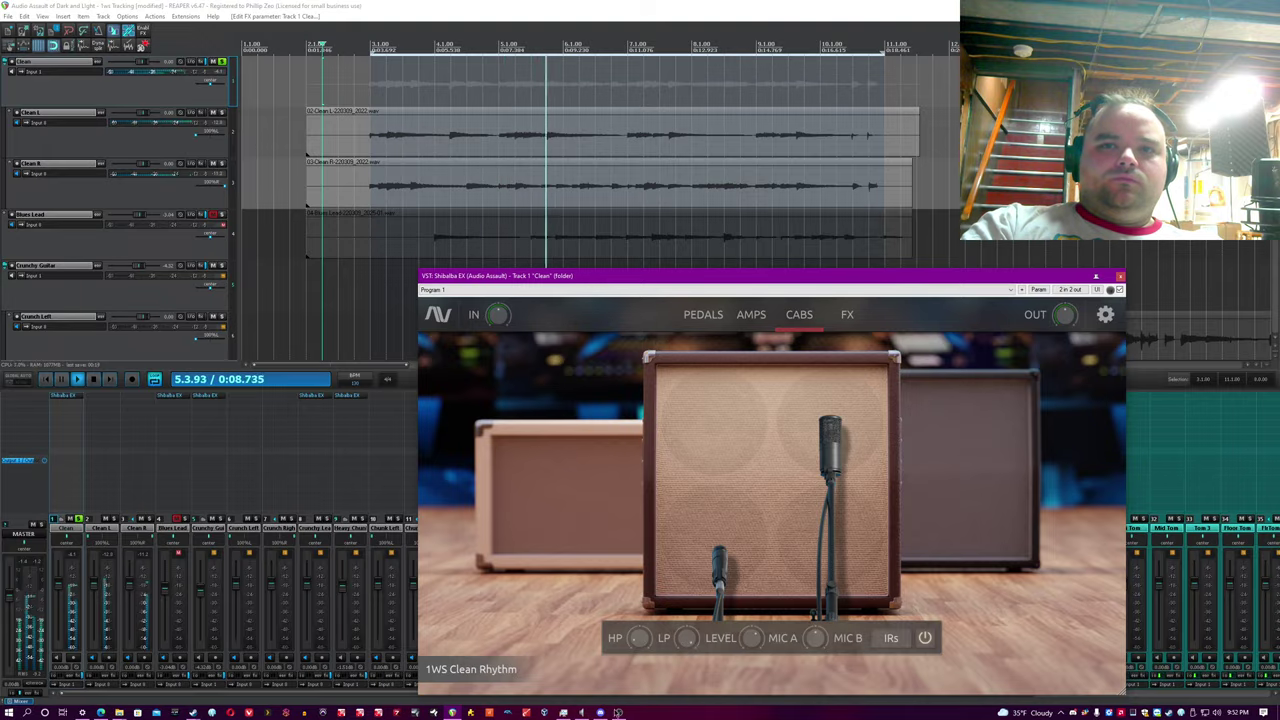
{"action": "left_click", "coordinate": [765, 322]}
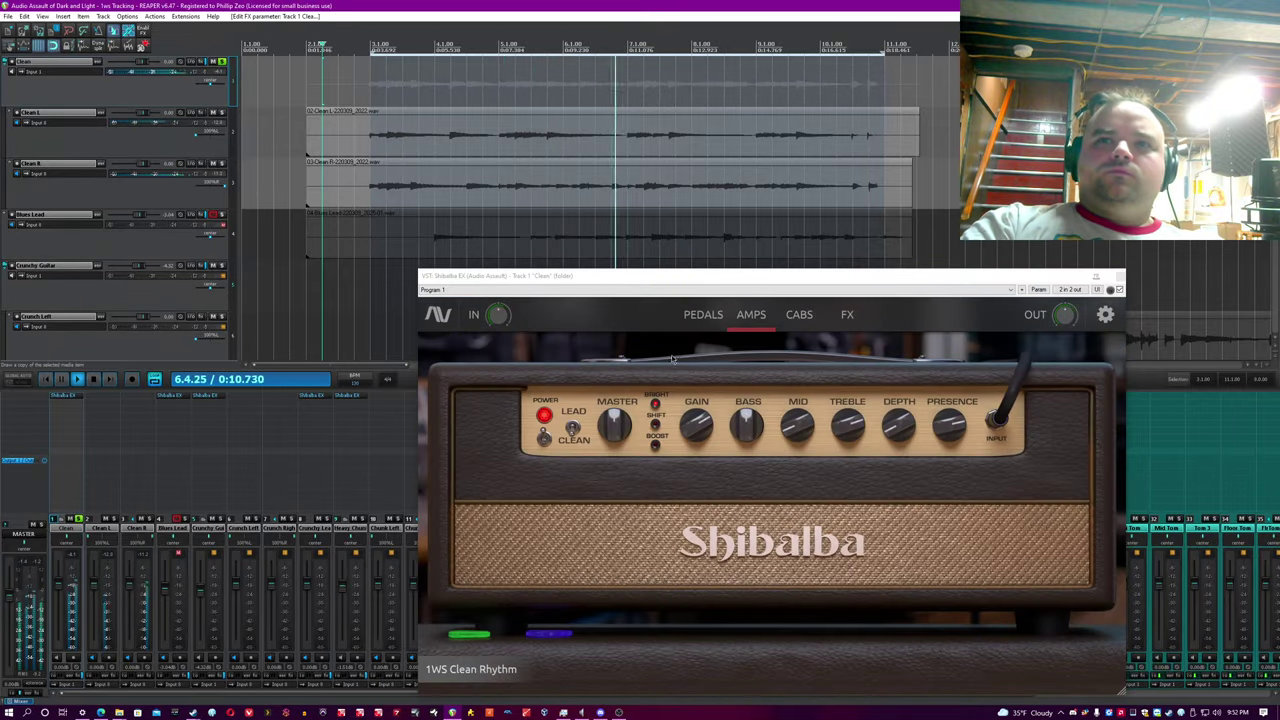
{"action": "left_click", "coordinate": [842, 315]}
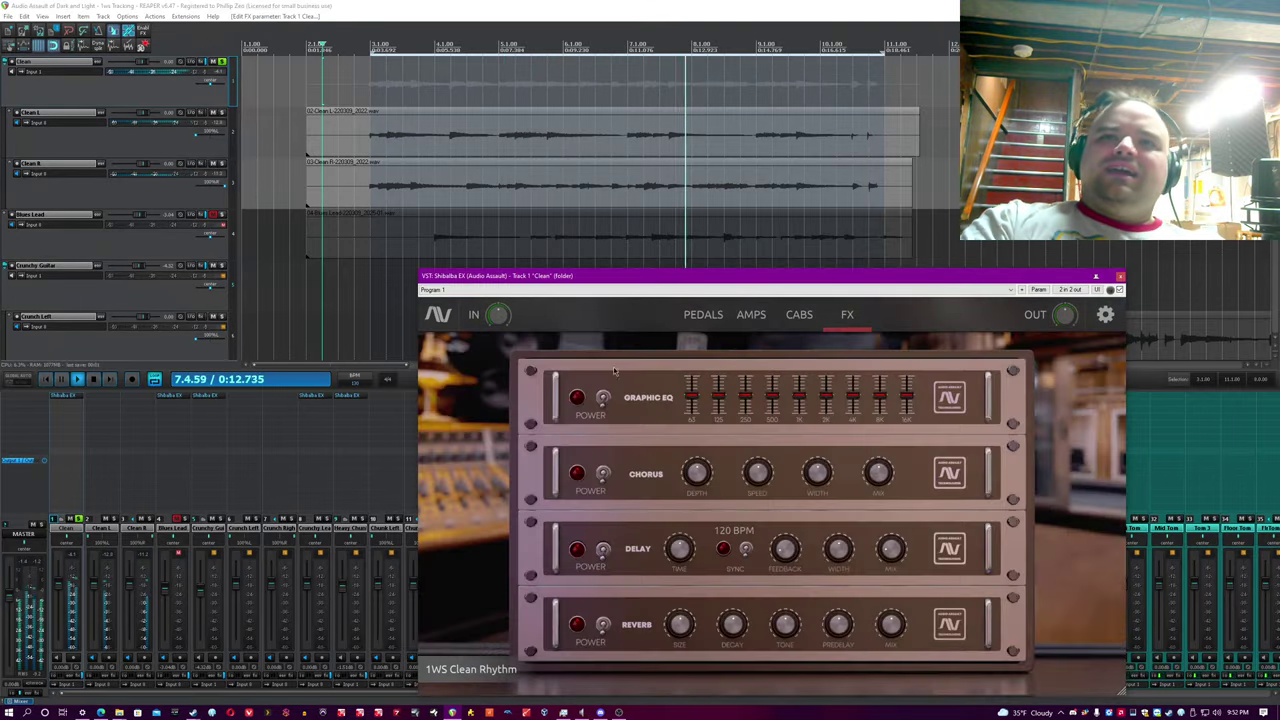
Compare the dark grey cabinet with the brown four-speaker cabinet on the Clean track during playback.
{"action": "left_click", "coordinate": [797, 318]}
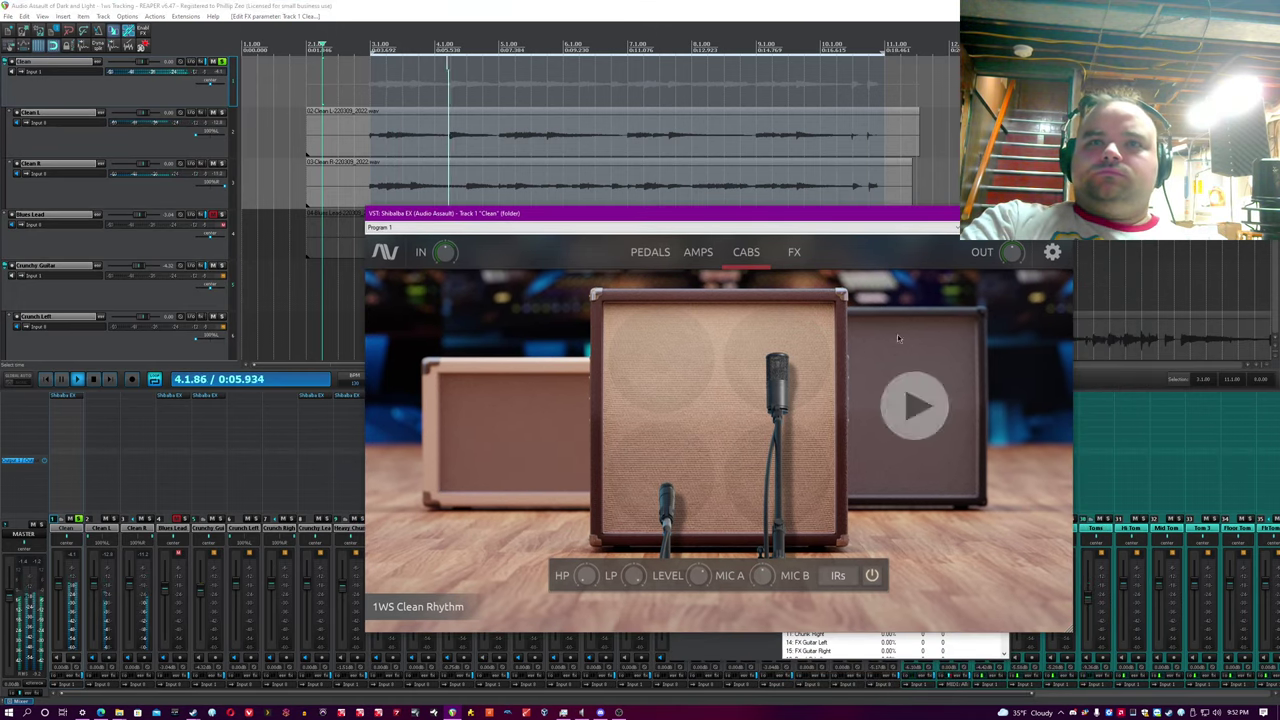
{"action": "left_click", "coordinate": [1052, 252]}
{"action": "left_click", "coordinate": [921, 347]}
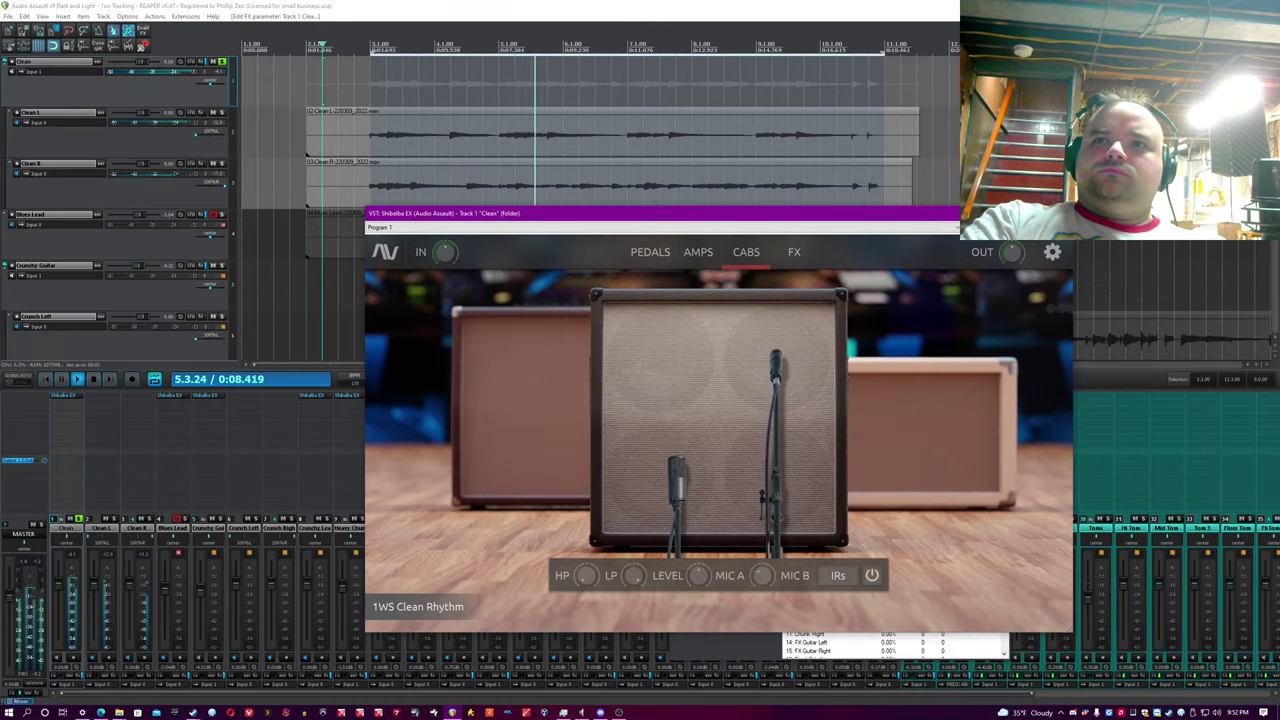
{"action": "left_click", "coordinate": [569, 415]}
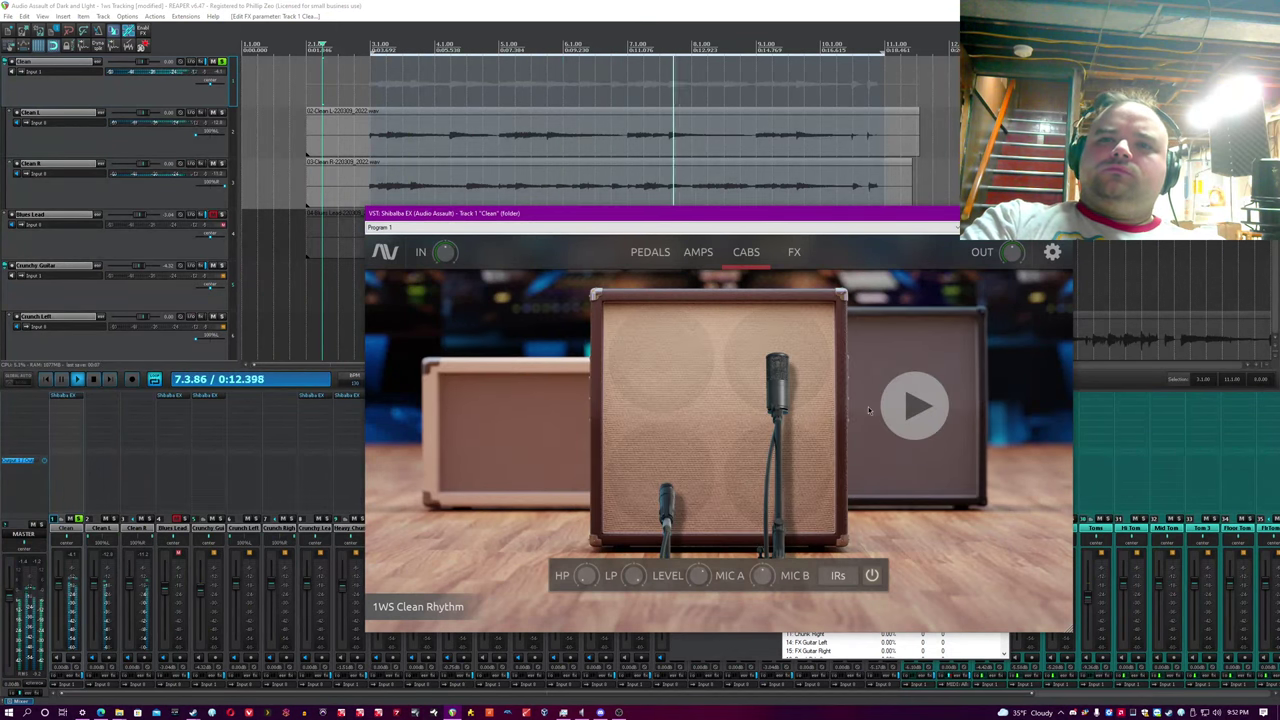
Close the Clean plugin, and solo the Blues Lead track with playback looped from 4.1.00 to 11.1.00.
{"action": "left_click", "coordinate": [1061, 213]}
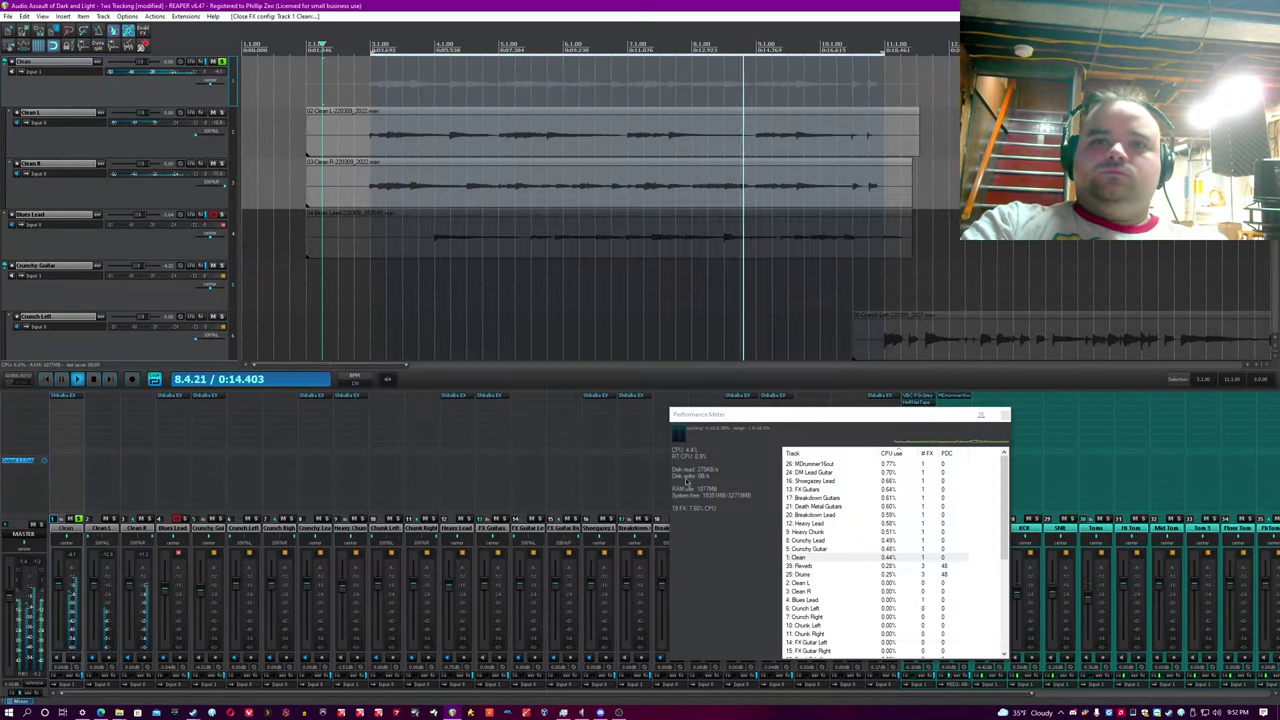
{"action": "left_click", "coordinate": [185, 519]}
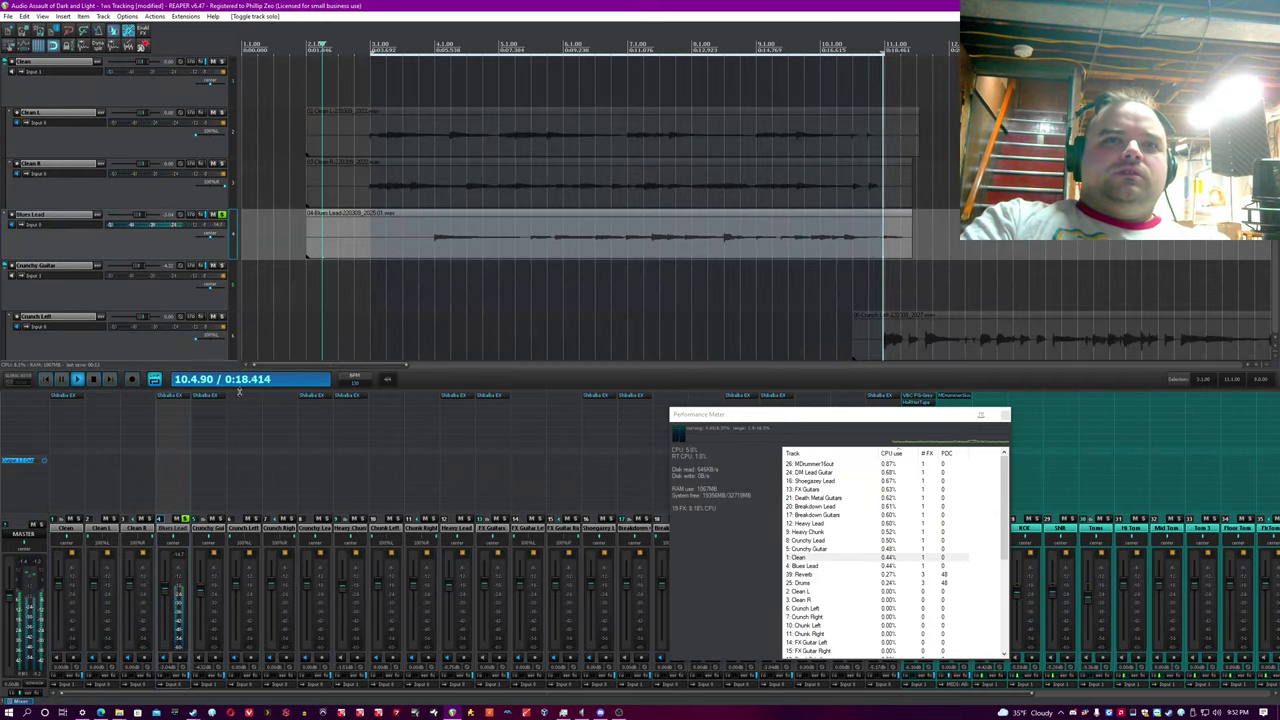
{"action": "left_click_drag", "start_coordinate": [437, 280], "coordinate": [883, 362]}
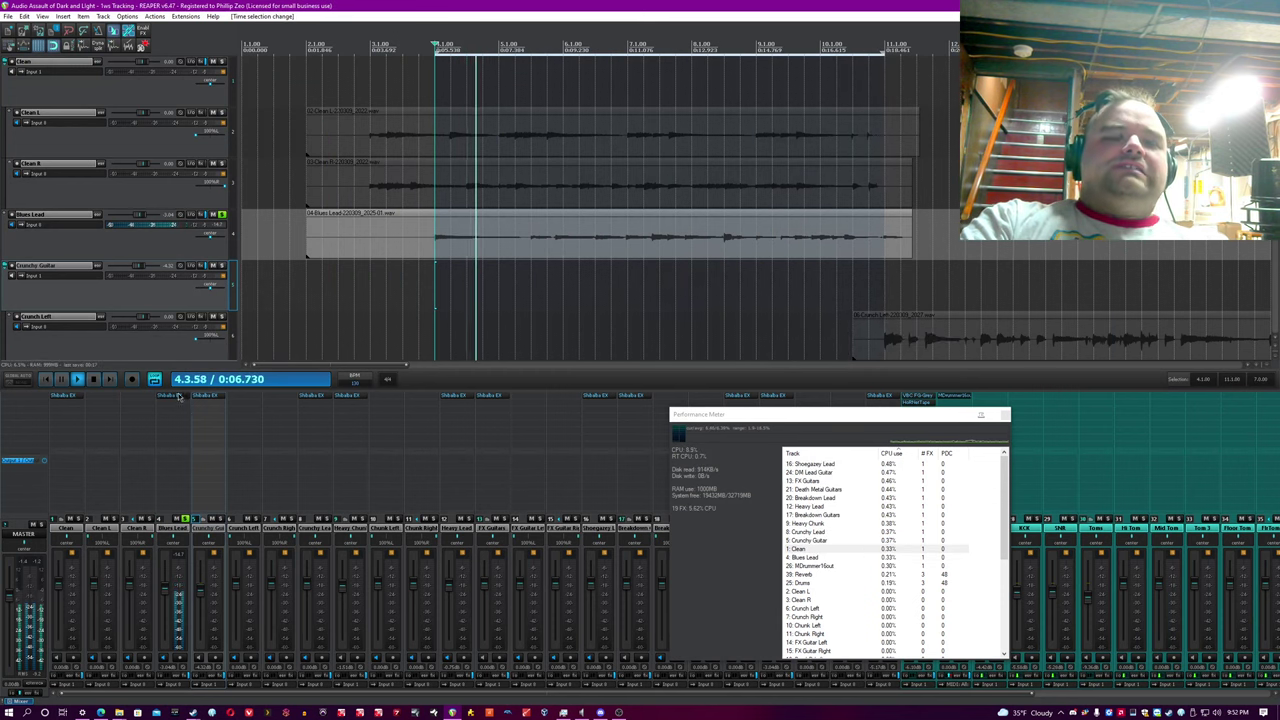
Open Shibalba EX on the Blues Lead track, and enlarge and reposition its window for a clear view of the amp.
{"action": "left_click", "coordinate": [180, 398]}
{"action": "left_click_drag", "start_coordinate": [357, 227], "coordinate": [500, 272]}
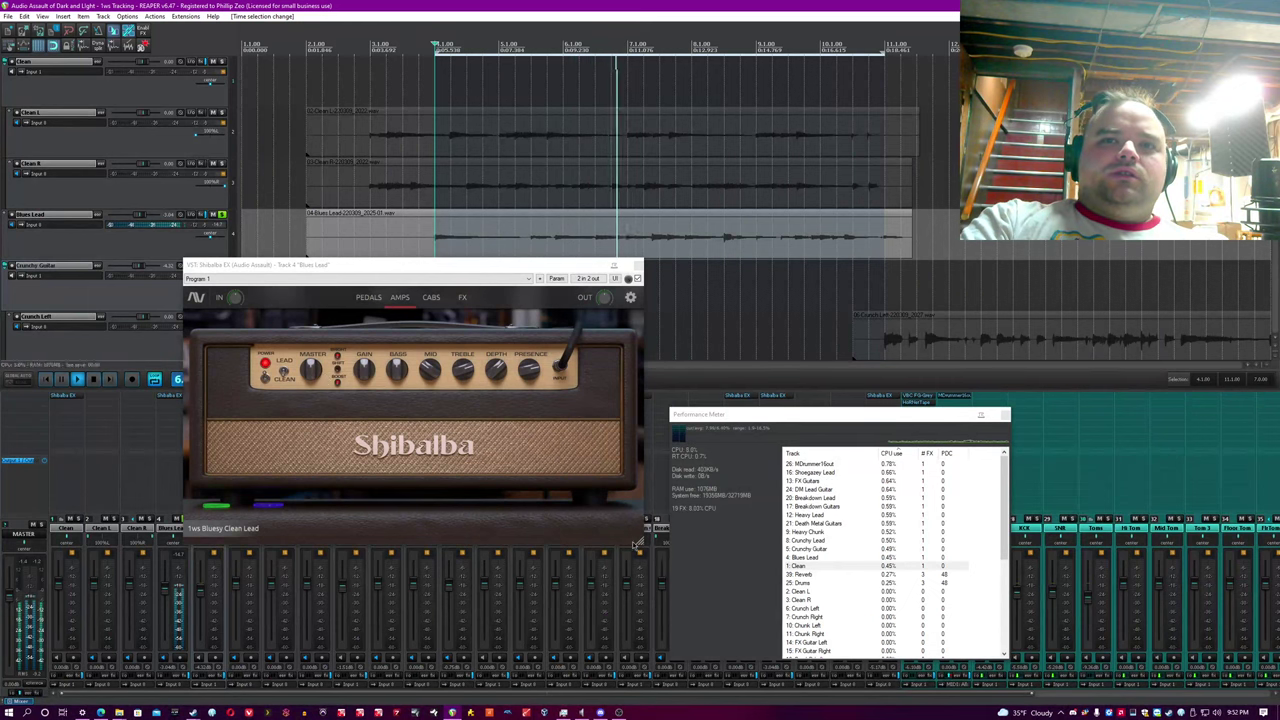
{"action": "left_click_drag", "start_coordinate": [642, 543], "coordinate": [775, 607]}
{"action": "left_click_drag", "start_coordinate": [508, 266], "coordinate": [606, 225]}
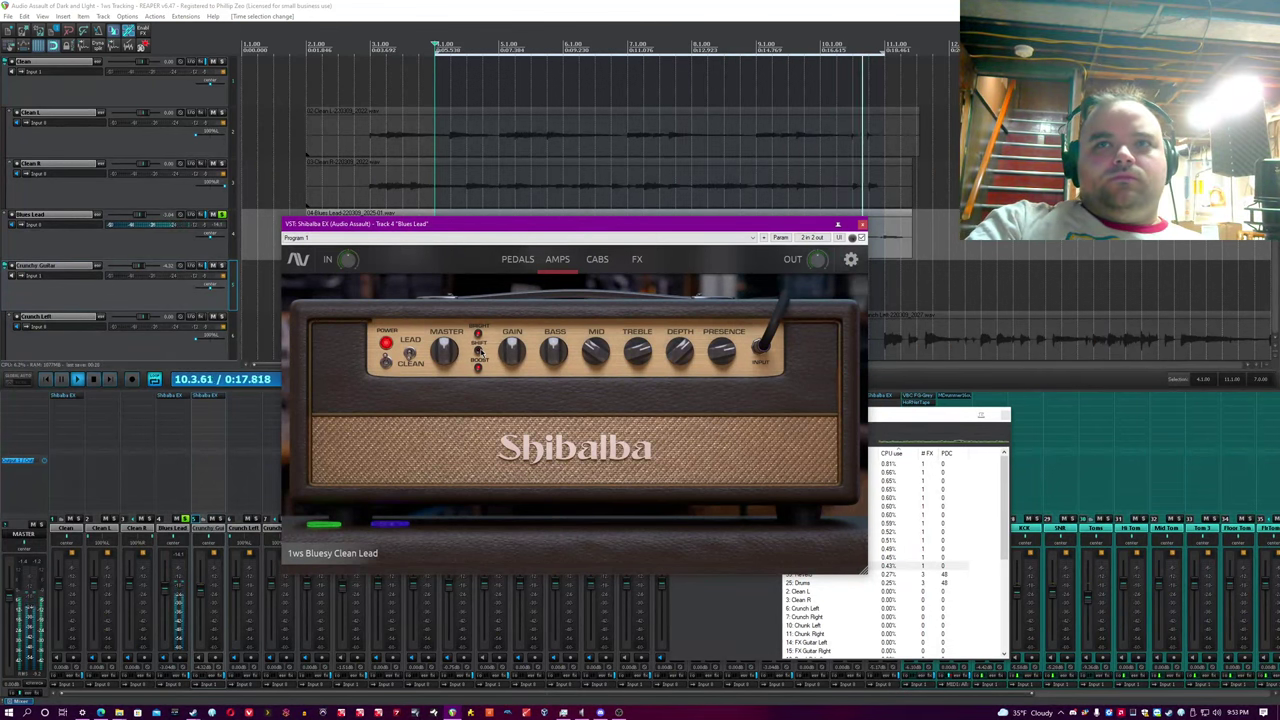
Audition the Shift switch on the Blues Lead amp, and review the plugin's Pedals, Cabs and FX pages before closing it.
{"action": "left_click", "coordinate": [480, 351]}
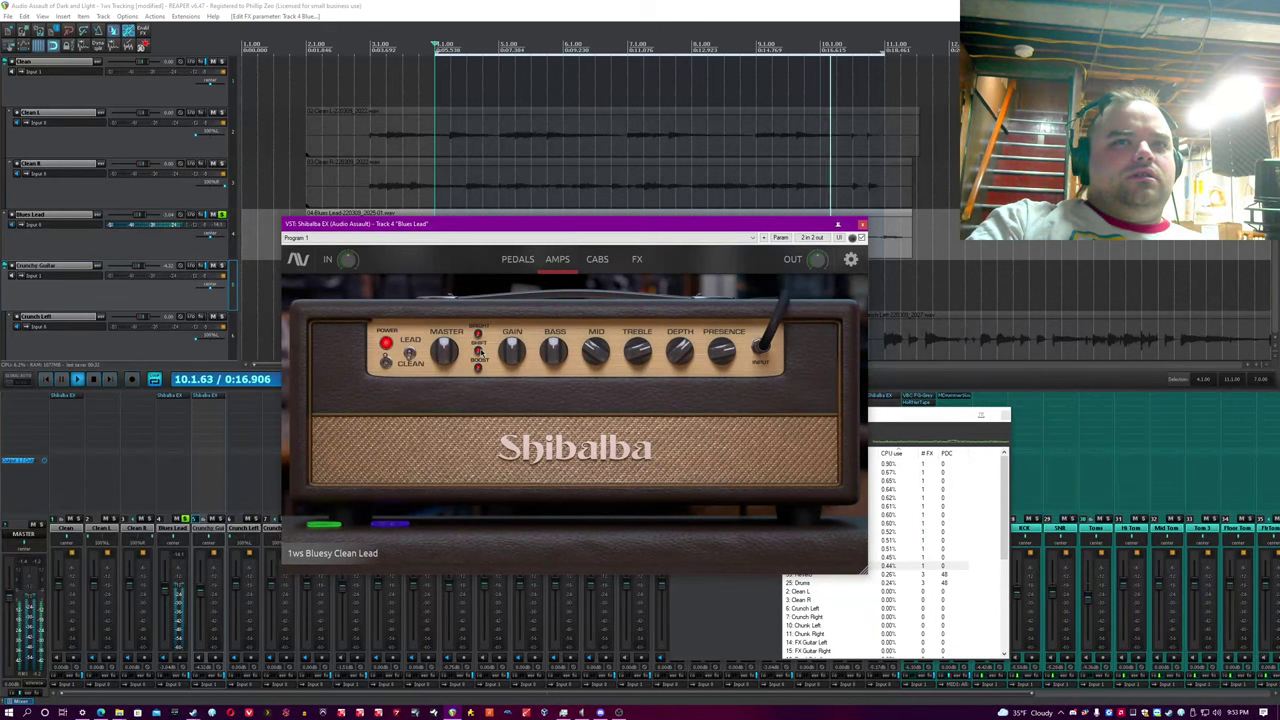
{"action": "left_click", "coordinate": [515, 260]}
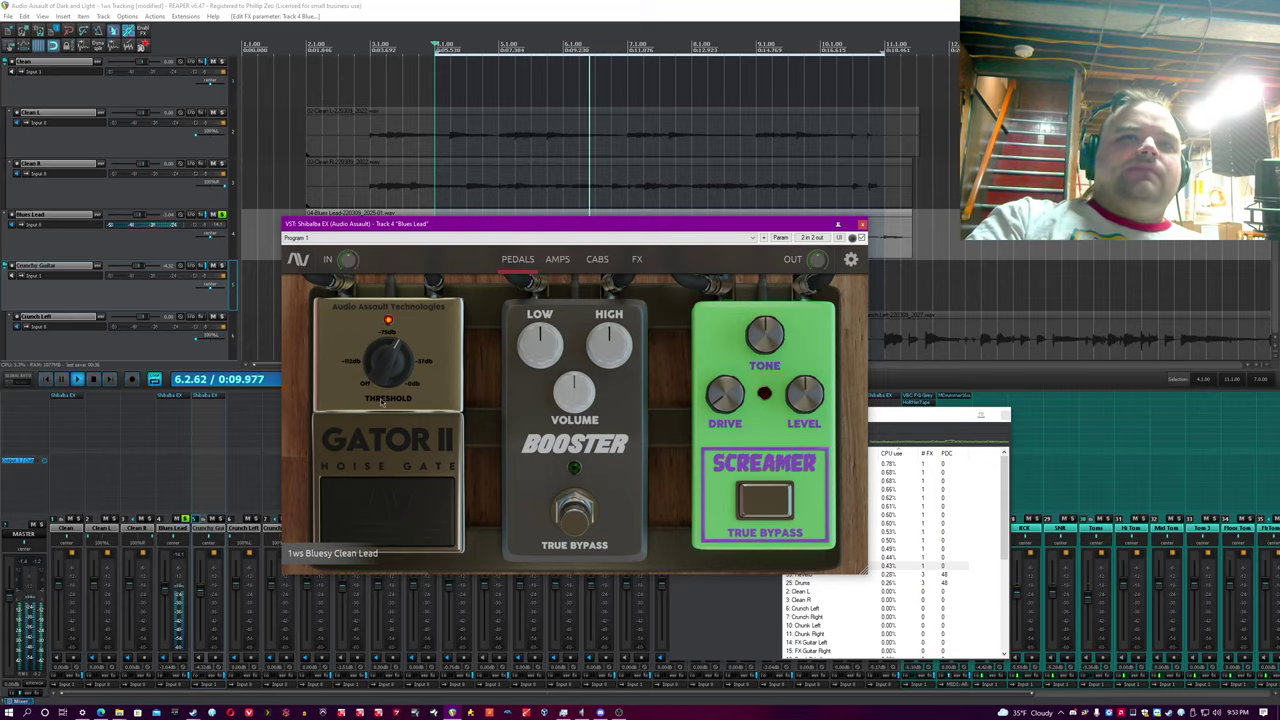
{"action": "left_click", "coordinate": [557, 259]}
{"action": "left_click", "coordinate": [605, 260]}
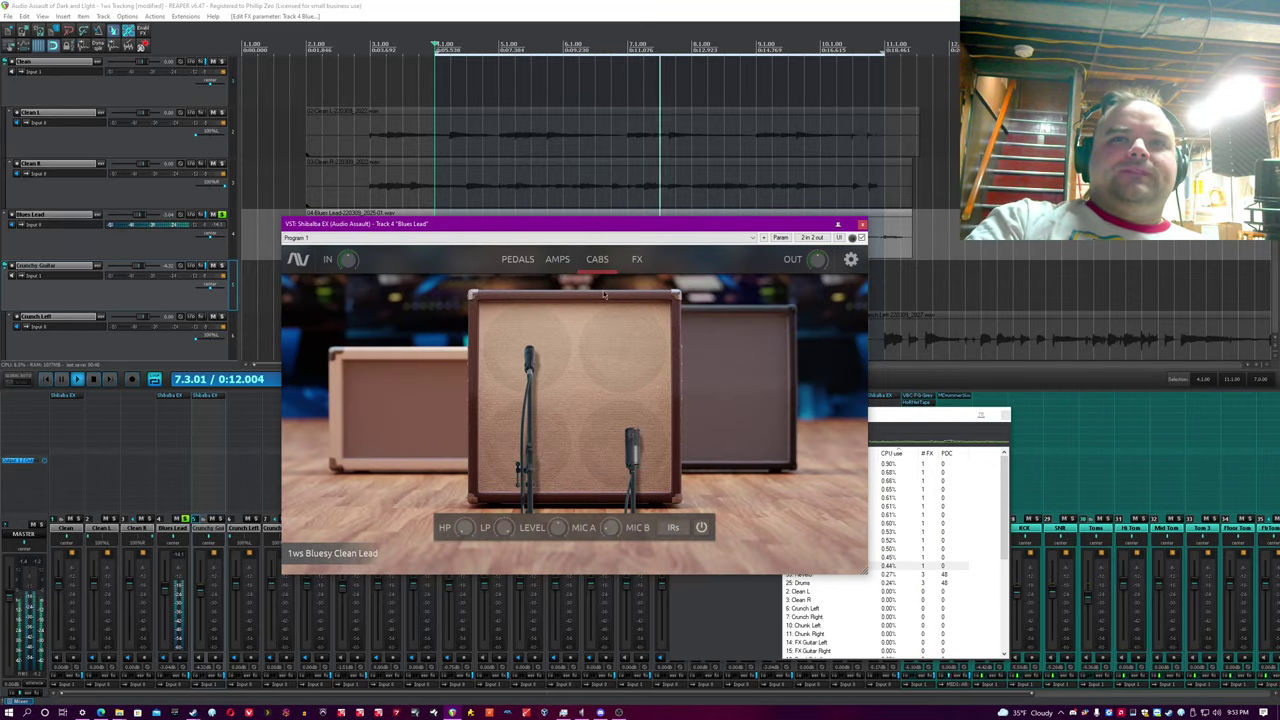
{"action": "left_click", "coordinate": [637, 259]}
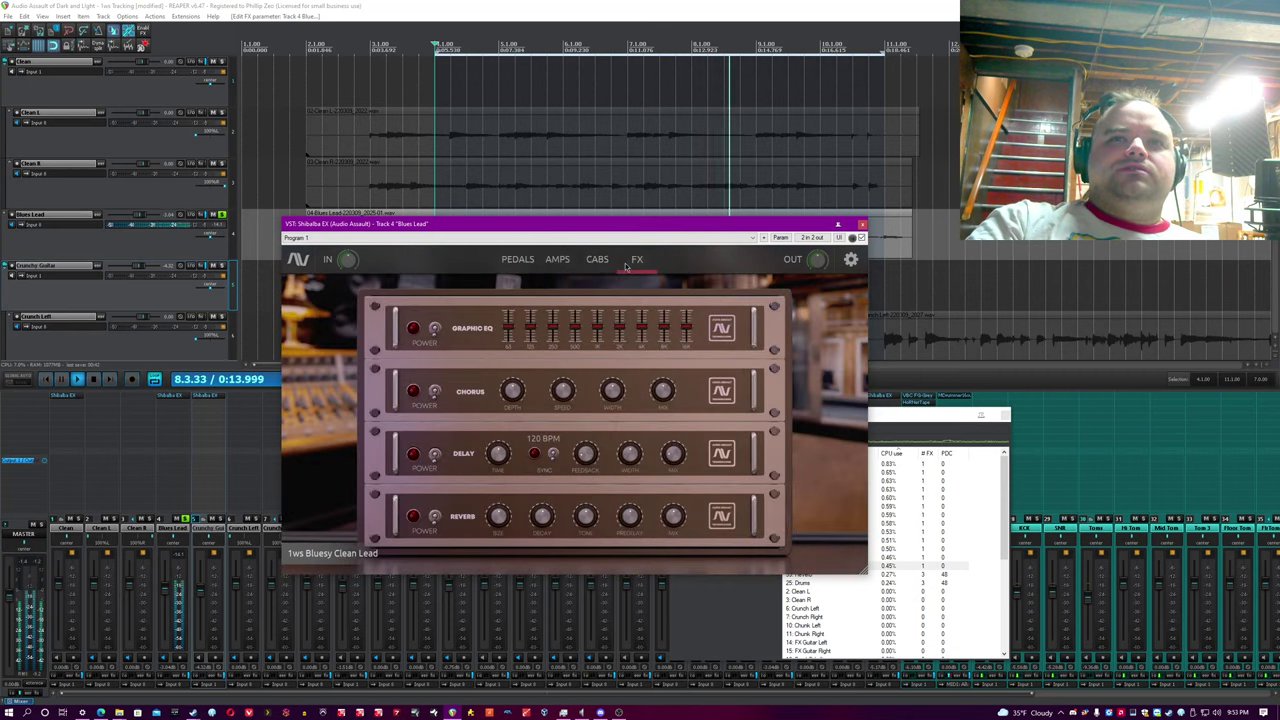
{"action": "left_click", "coordinate": [557, 259]}
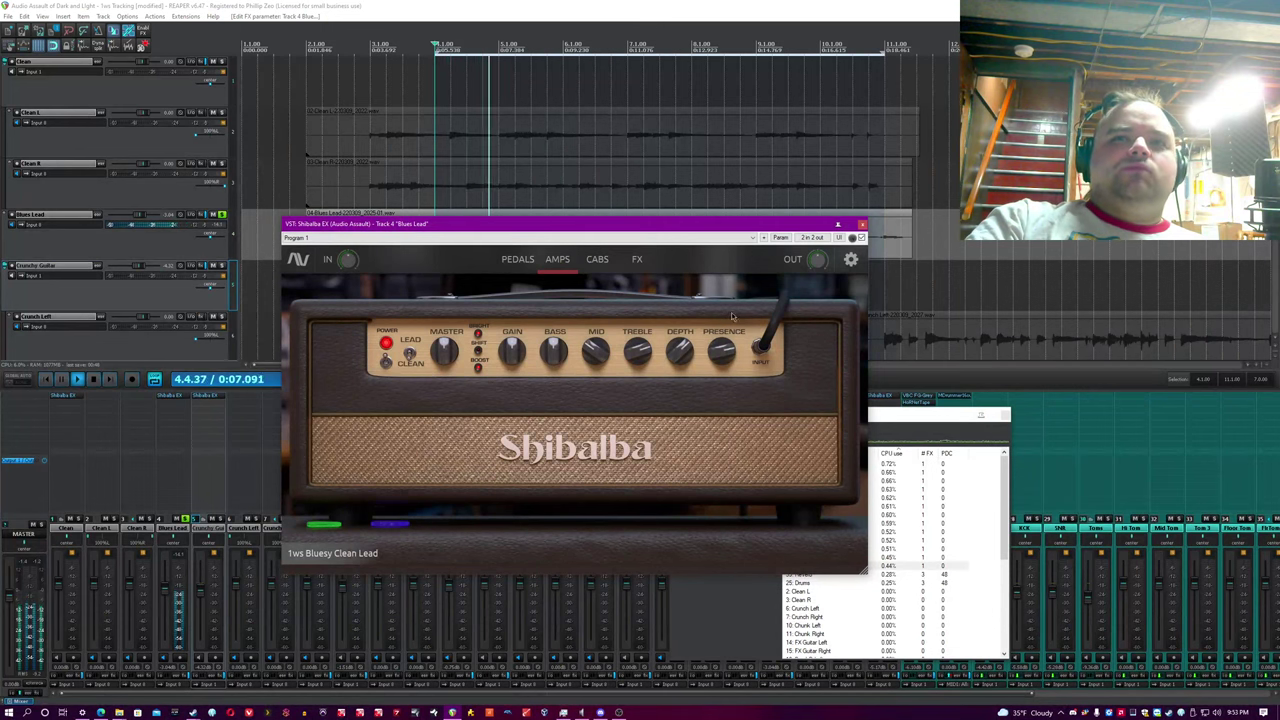
{"action": "left_click", "coordinate": [862, 225]}
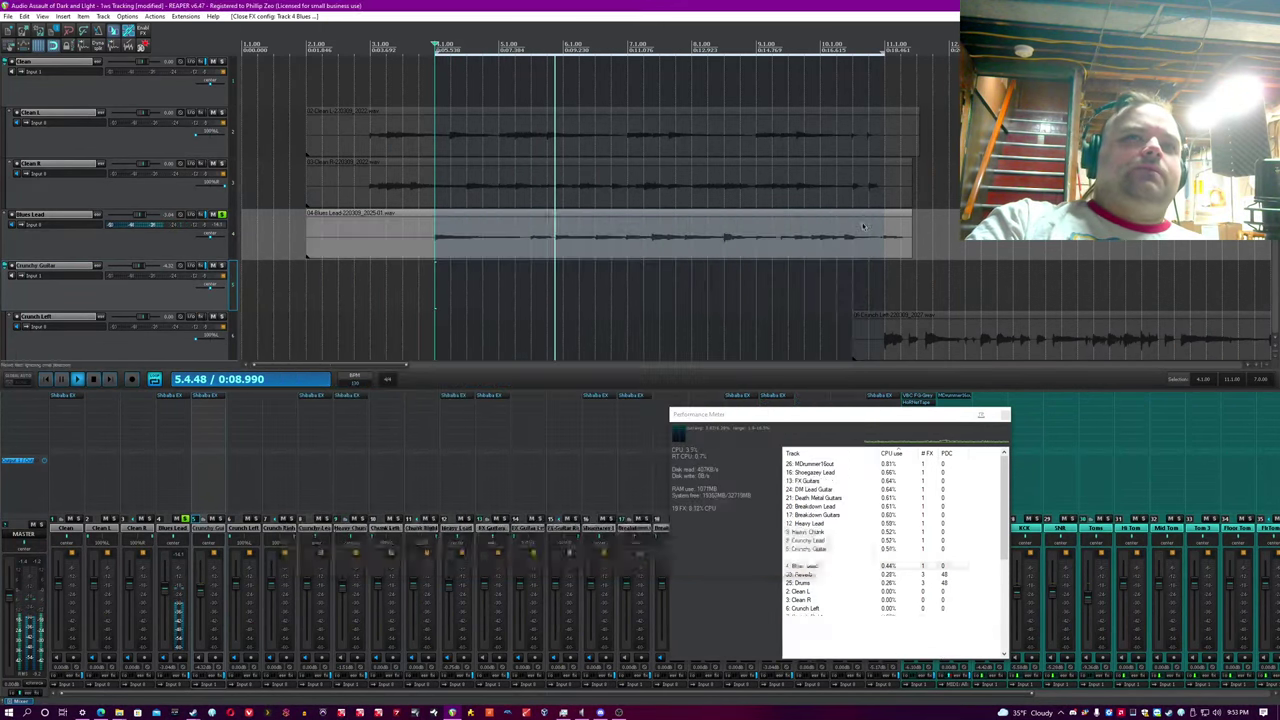
Unsolo the Blues Lead track, stop playback and place the edit cursor at 10.4.00, just before the crunchy guitar section.
{"action": "left_click", "coordinate": [184, 520]}
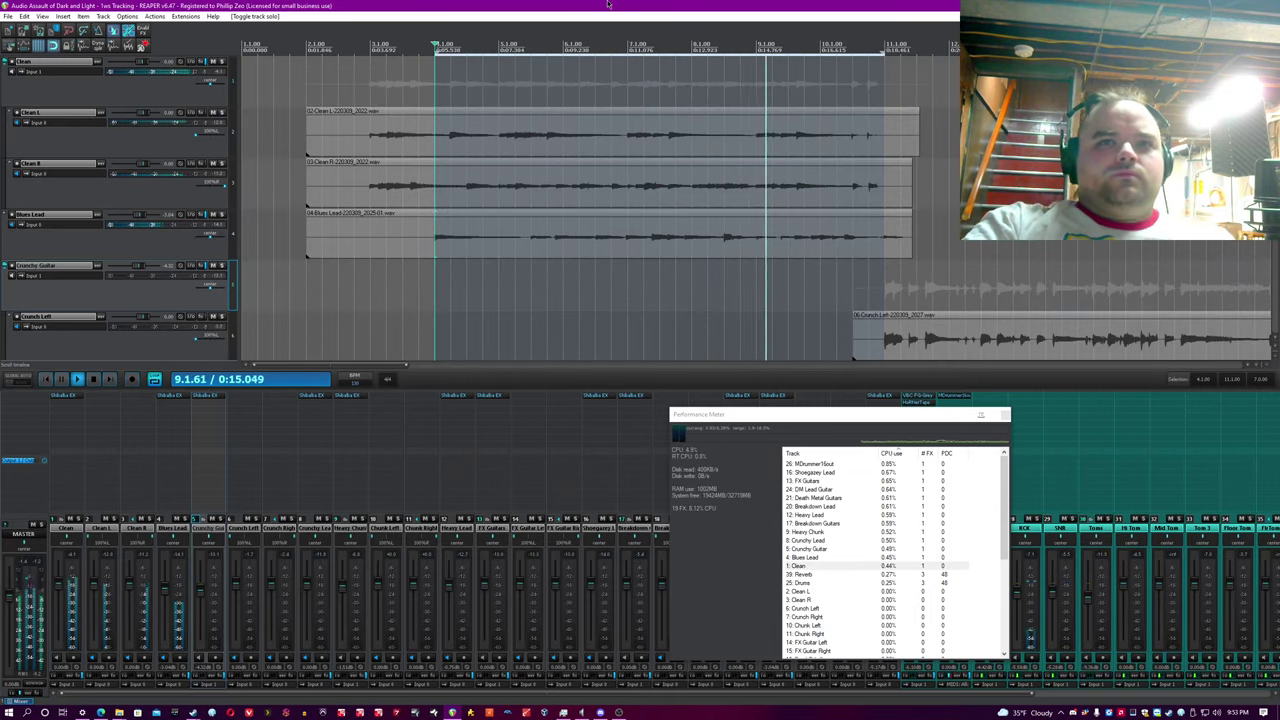
{"action": "scroll", "coordinate": [608, 6], "scroll_direction": "down", "scroll_amount": 1}
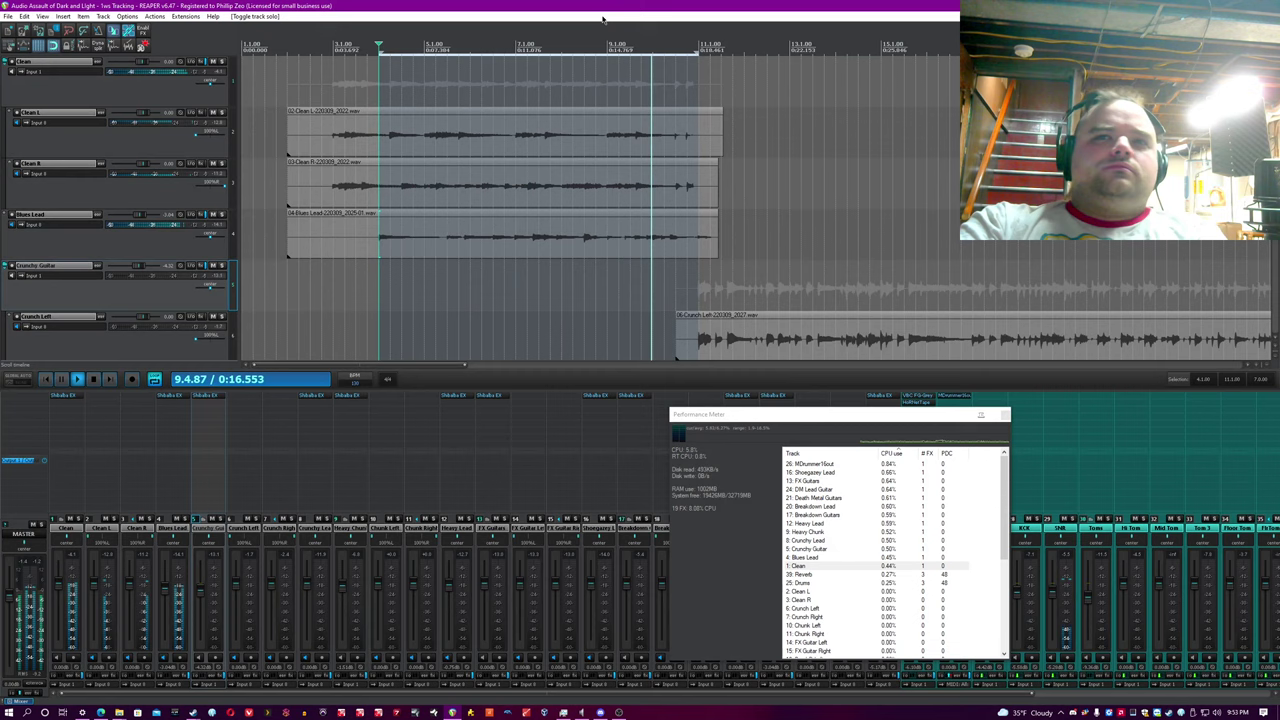
{"action": "key", "text": "space"}
{"action": "left_click", "coordinate": [685, 281]}
{"action": "scroll", "coordinate": [685, 281], "scroll_direction": "down", "scroll_amount": 2}
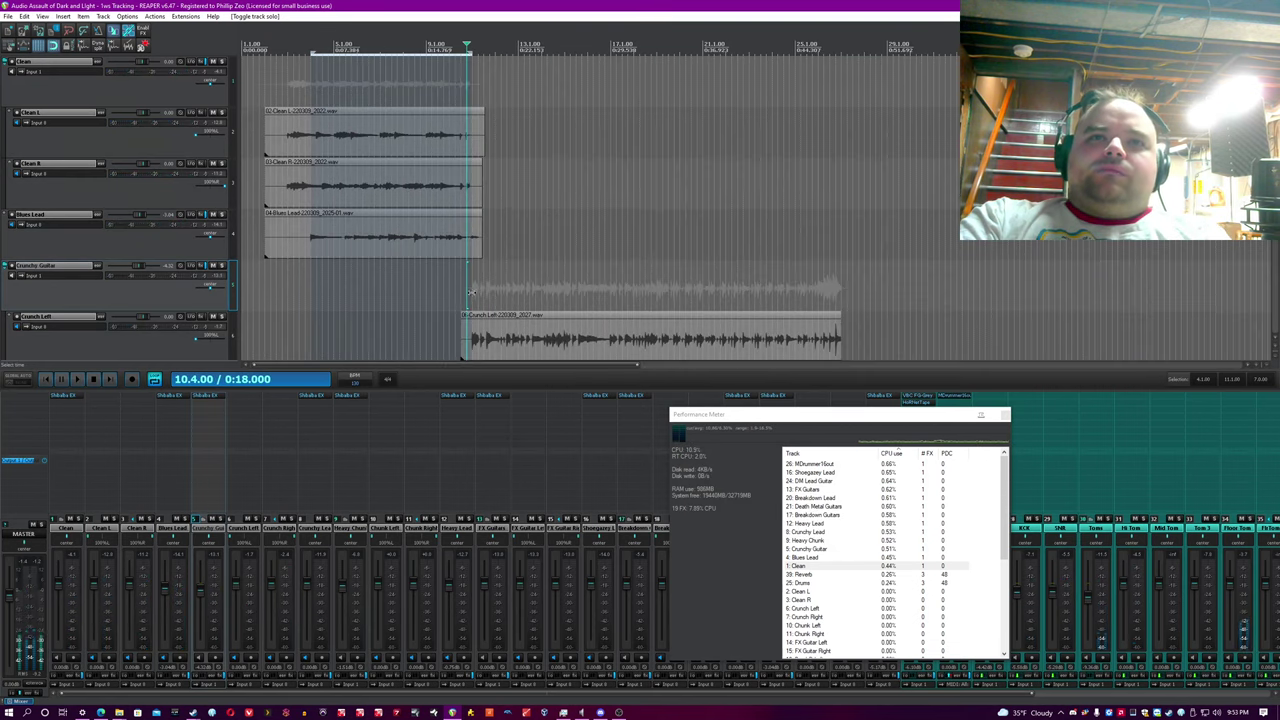
Loop the crunchy section from 11.1.00 to 27.1.00, start playback, and move the Performance Meter clear of the guitar tracks' mixer strips.
{"action": "left_click_drag", "start_coordinate": [474, 290], "coordinate": [944, 279]}
{"action": "scroll", "coordinate": [619, 268], "scroll_direction": "up", "scroll_amount": 4}
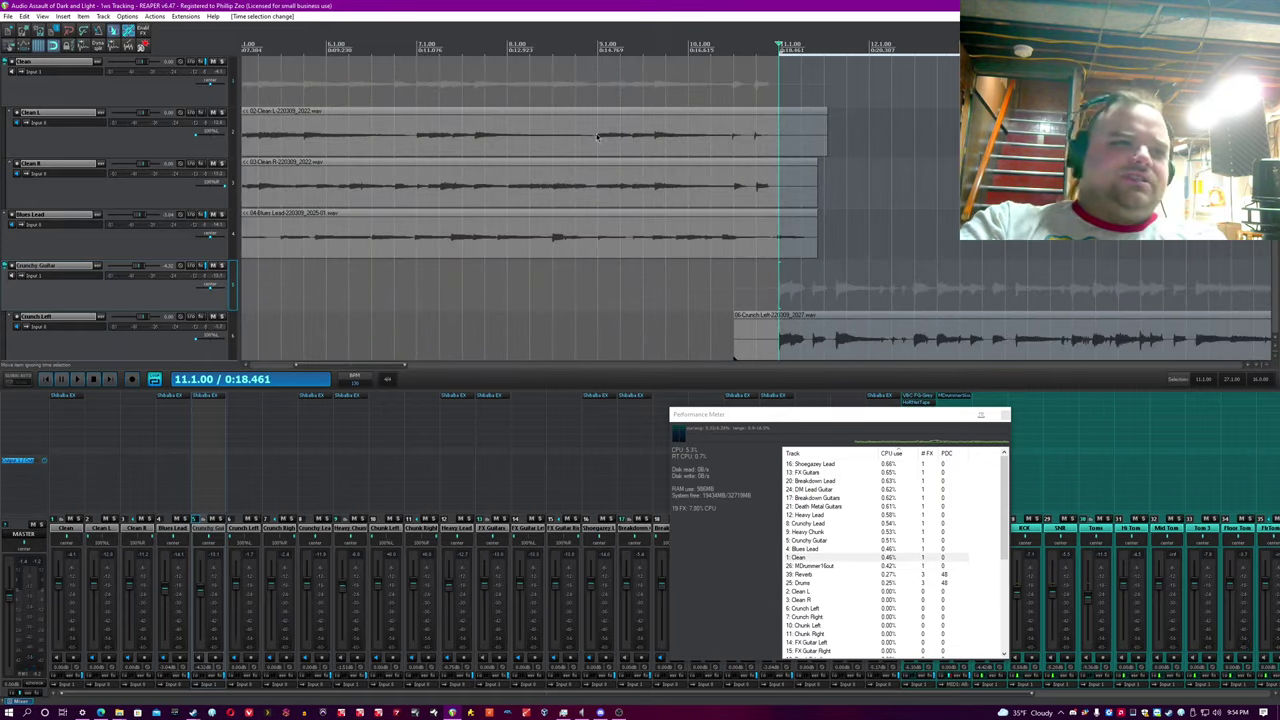
{"action": "key", "text": "space"}
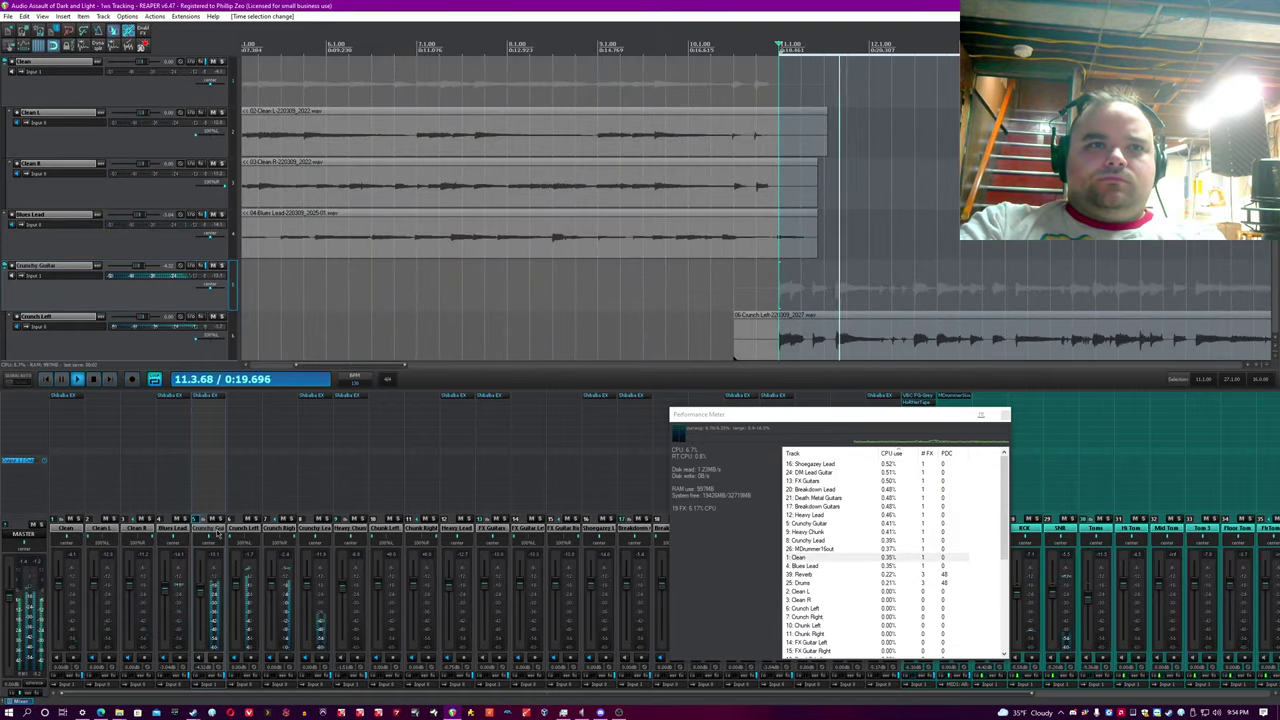
{"action": "left_click_drag", "start_coordinate": [765, 415], "coordinate": [947, 433]}
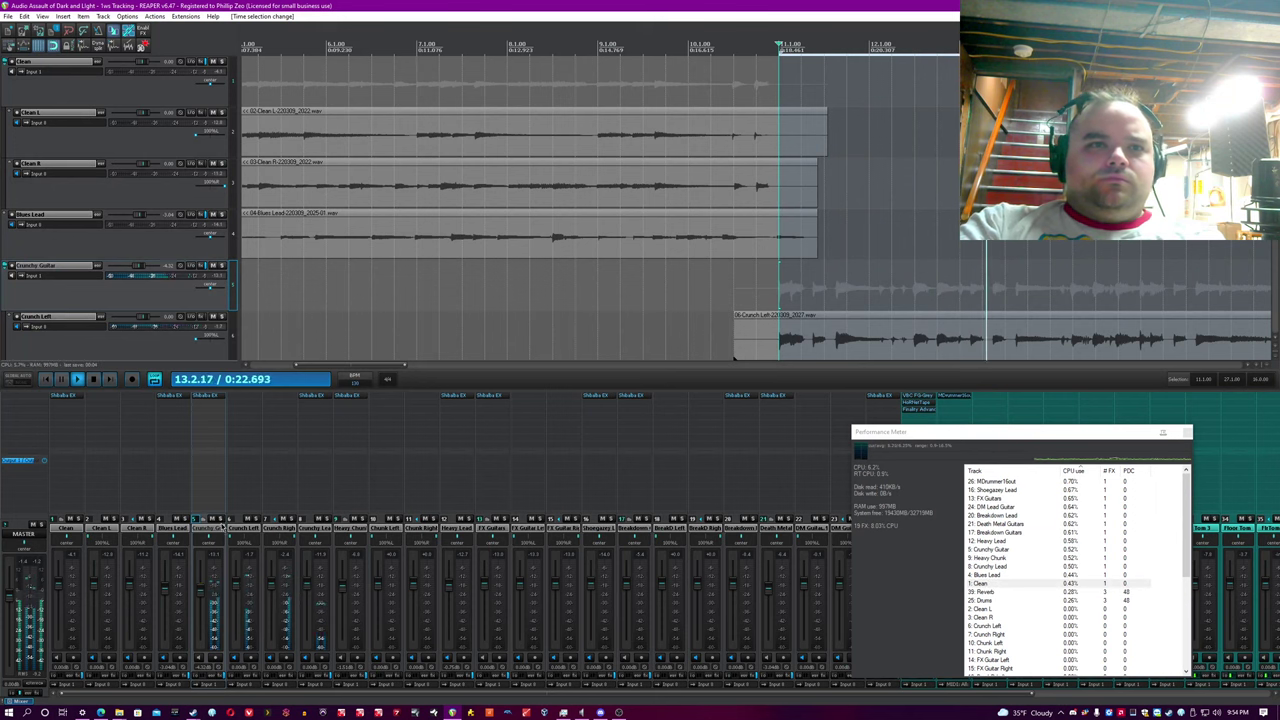
Open Shibalba EX on the Crunchy Guitar track, solo the track, and examine the Booster and Screamer knob settings with playback stopped.
{"action": "left_click", "coordinate": [206, 395]}
{"action": "left_click", "coordinate": [220, 519]}
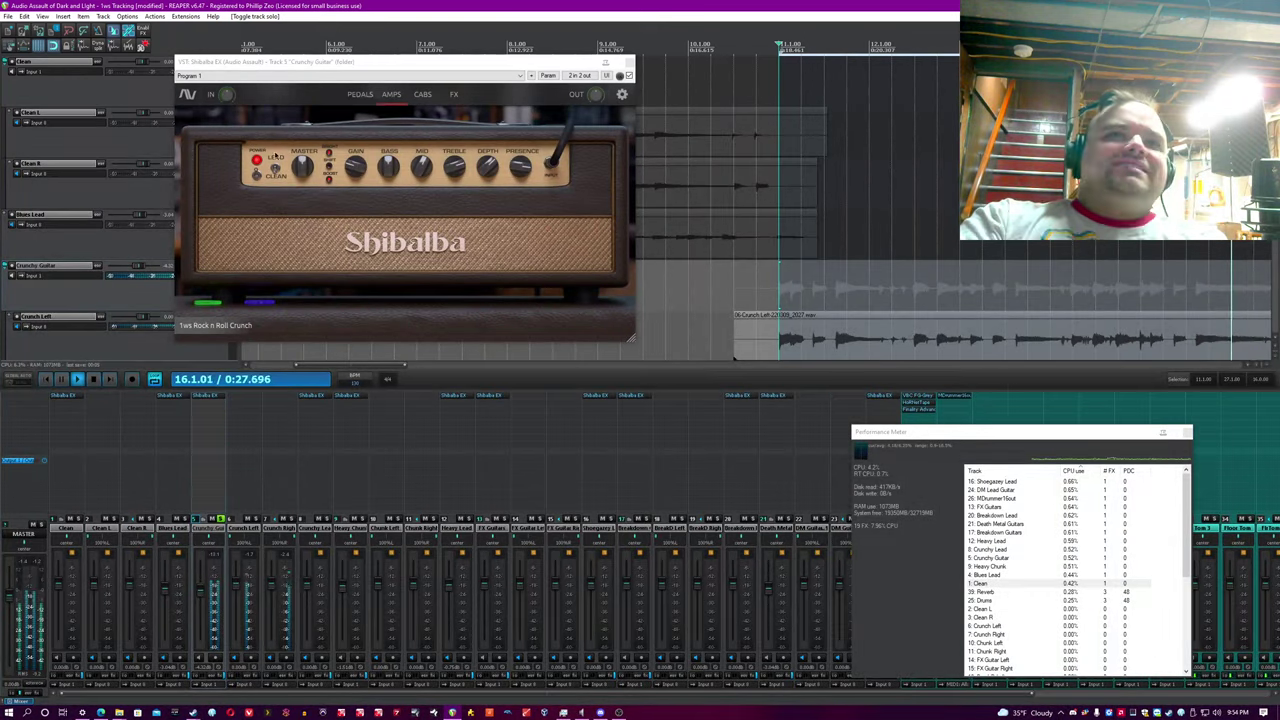
{"action": "left_click", "coordinate": [360, 94]}
{"action": "left_click", "coordinate": [532, 5]}
{"action": "key", "text": "space"}
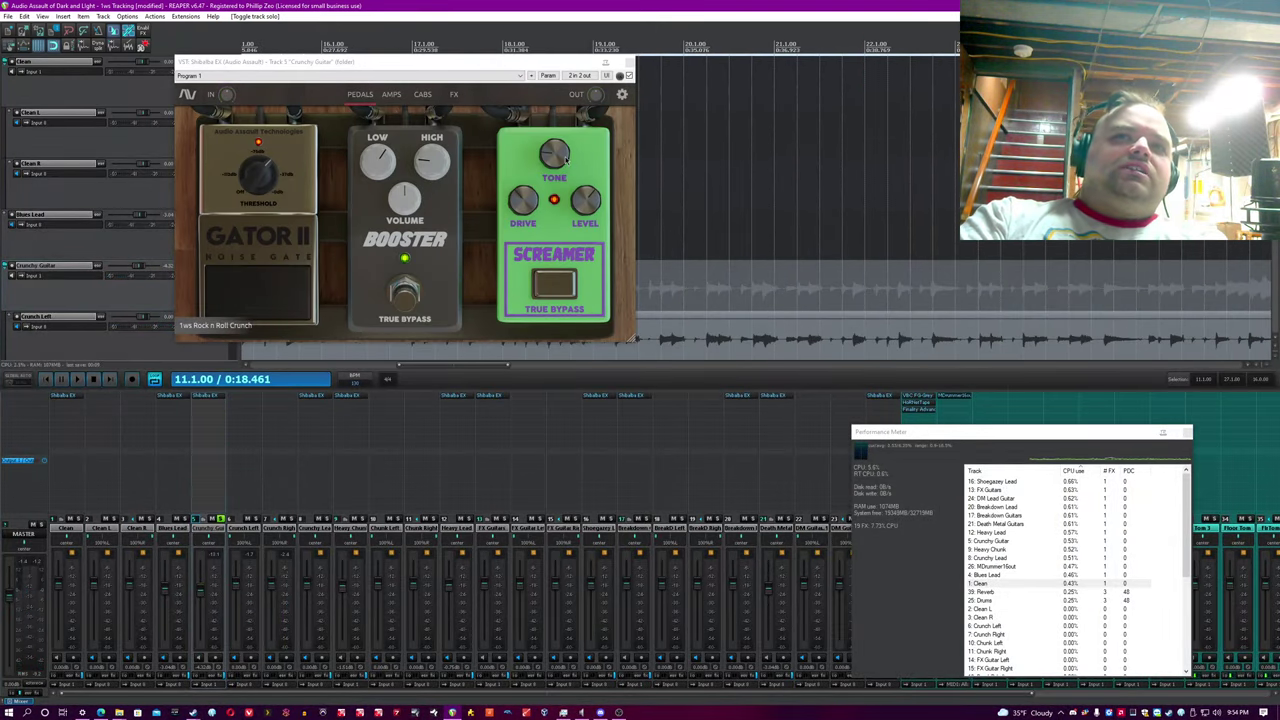
{"action": "mouse_move", "coordinate": [550, 172]}
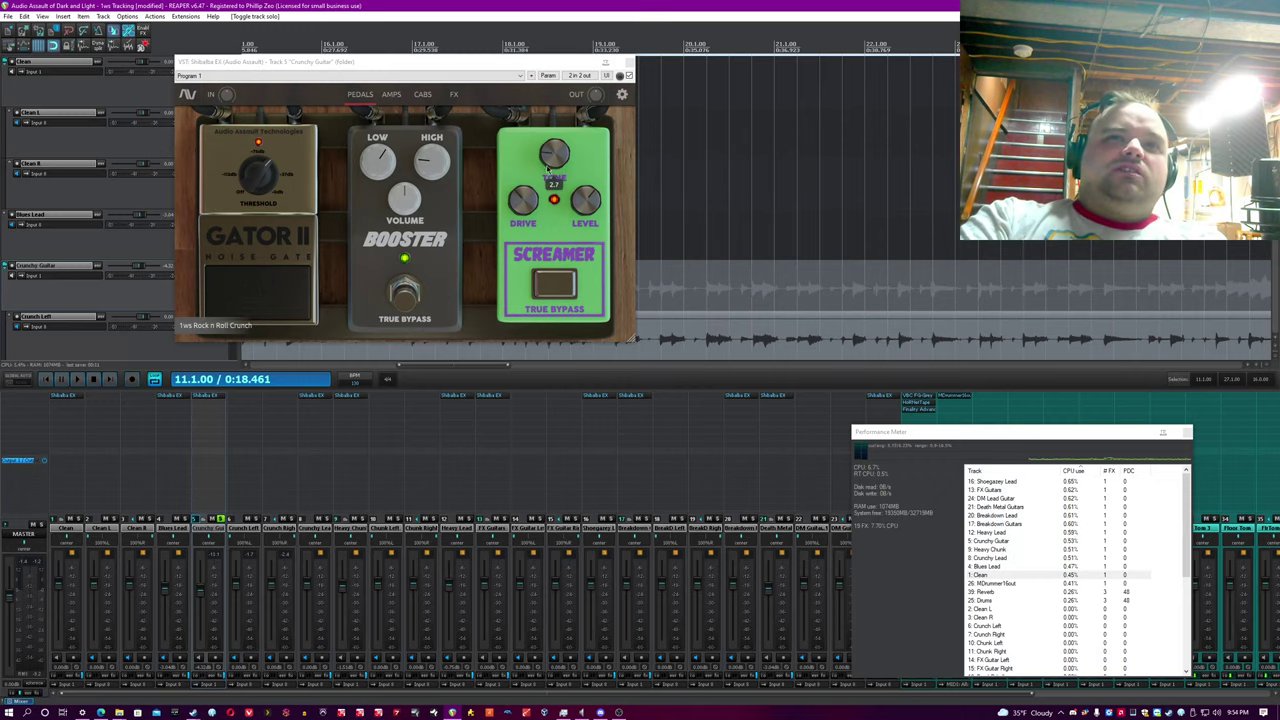
{"action": "mouse_move", "coordinate": [391, 161]}
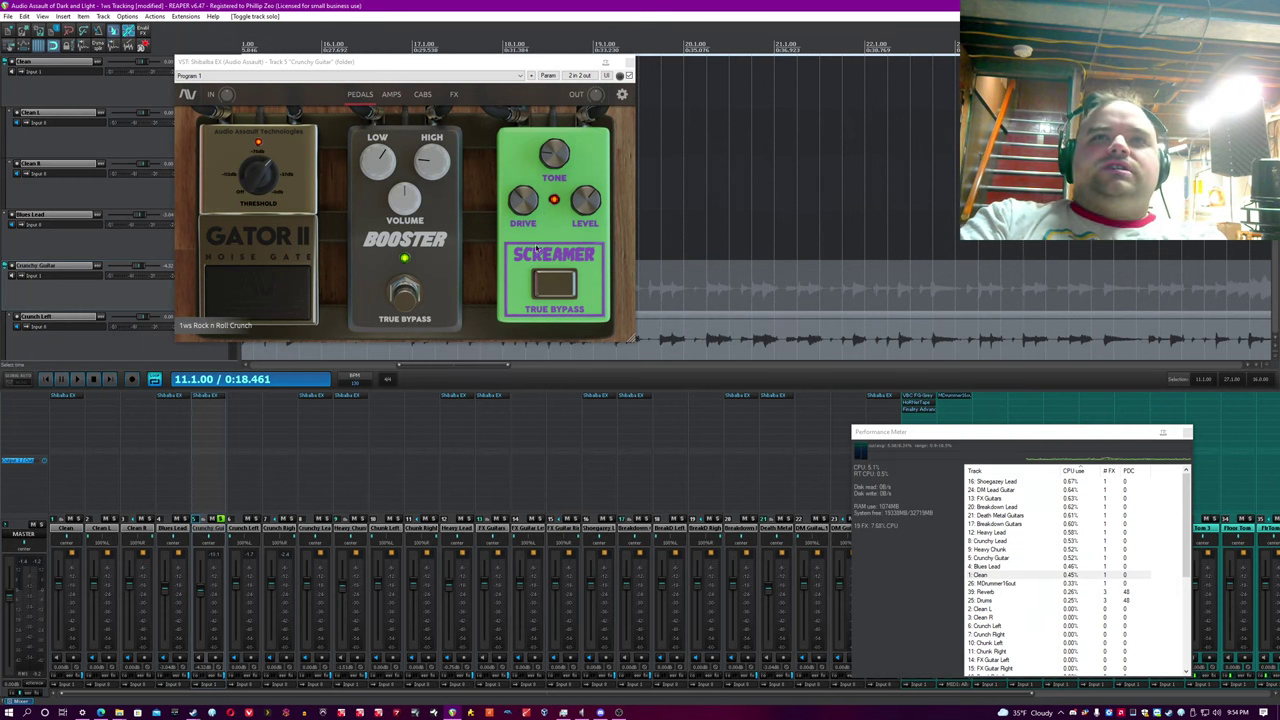
{"action": "mouse_move", "coordinate": [598, 197]}
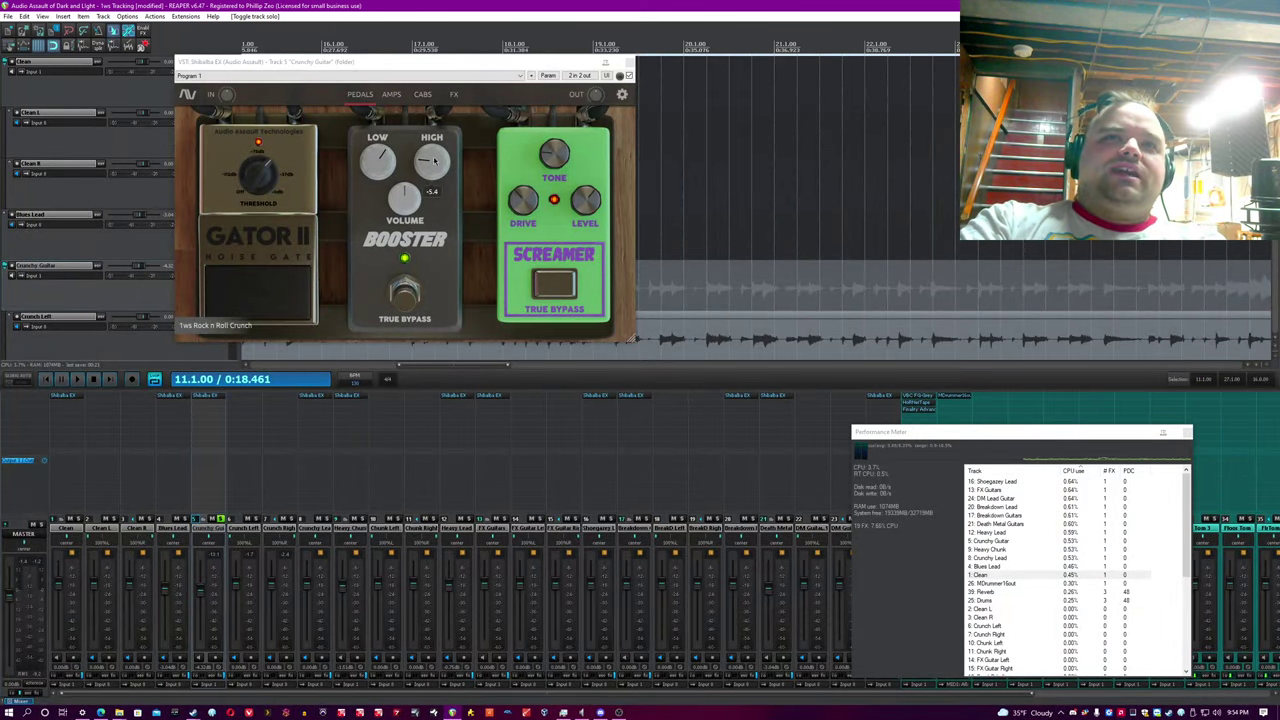
Return to the Crunchy Guitar amp page, resume playback and audition the amp's Bright switch.
{"action": "left_click", "coordinate": [391, 94]}
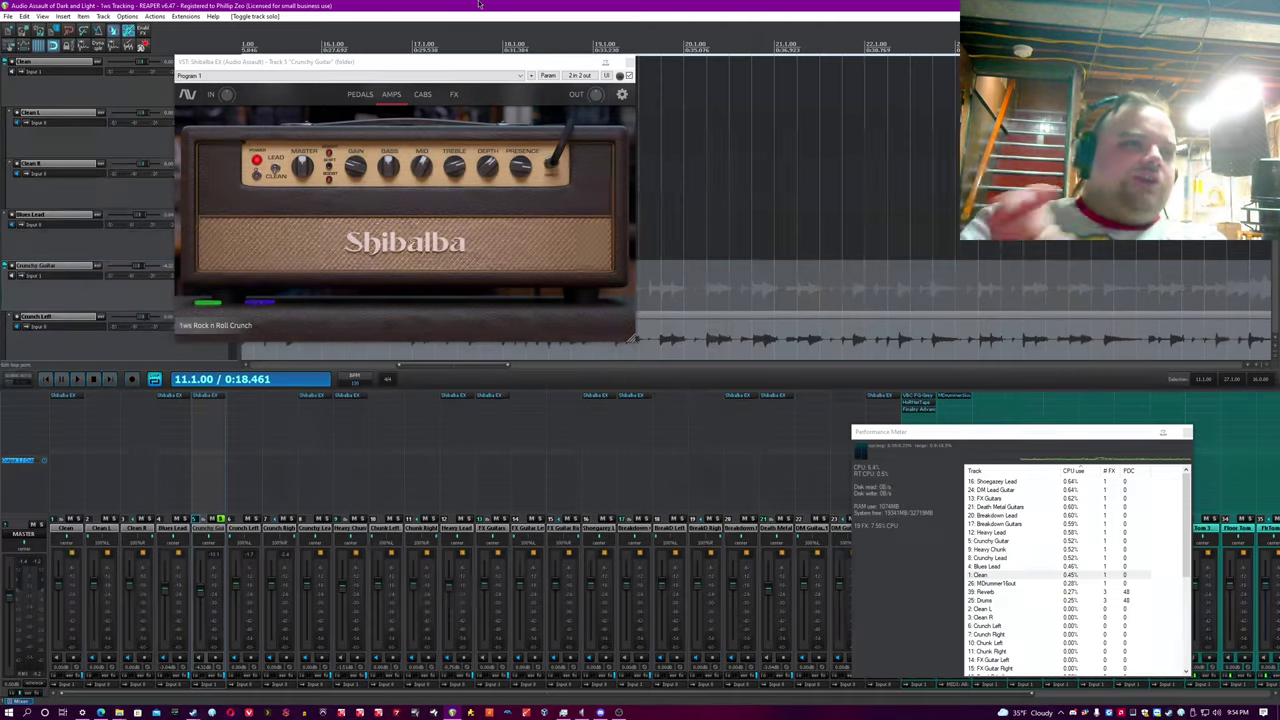
{"action": "key", "text": "space"}
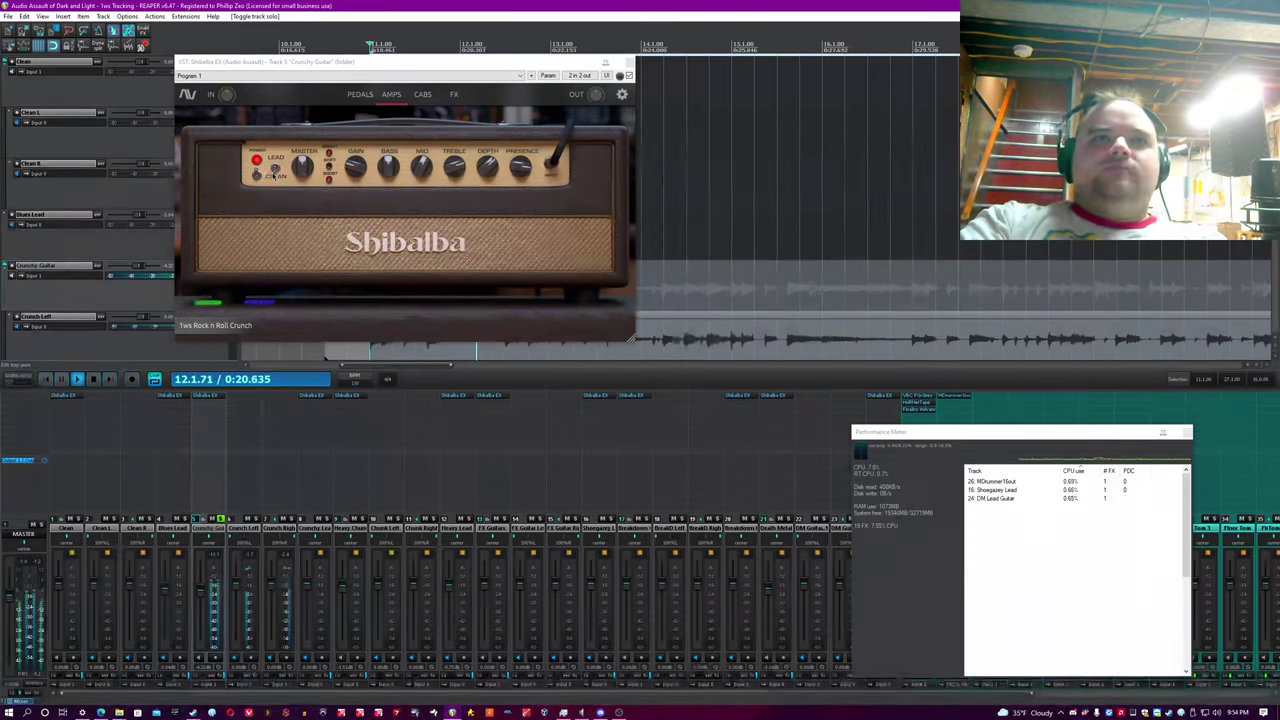
{"action": "left_click", "coordinate": [328, 155]}
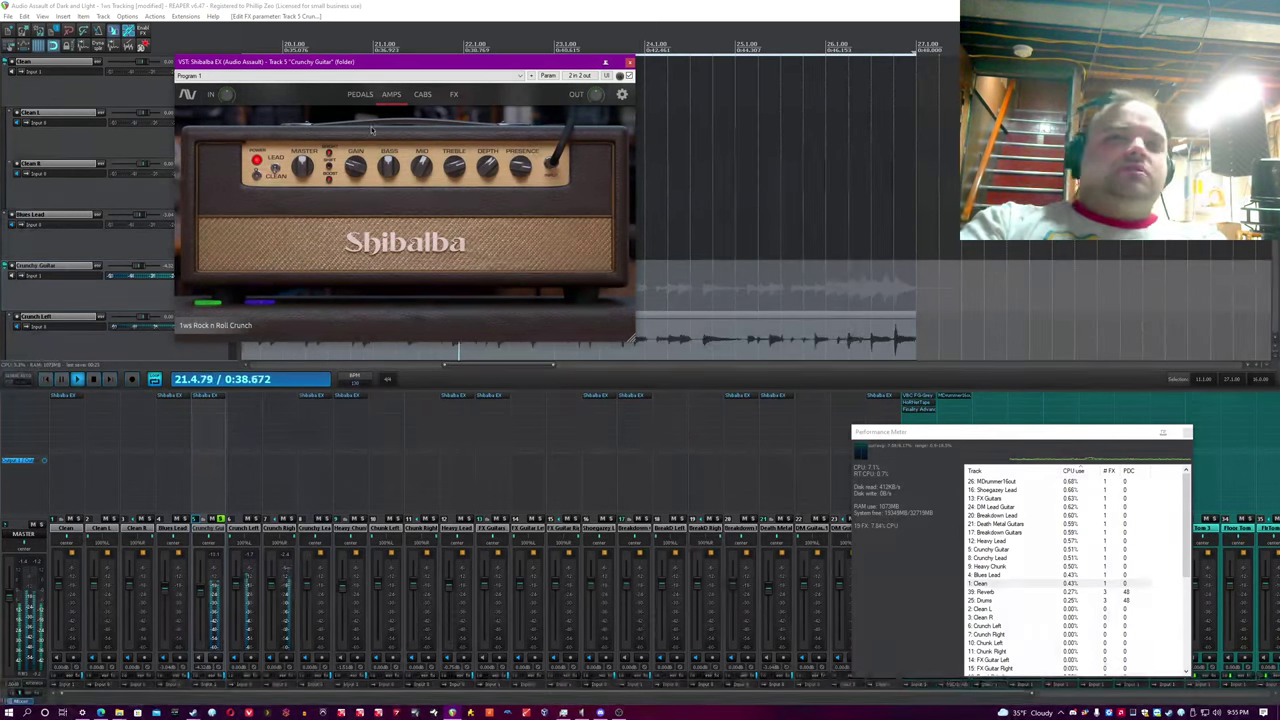
Review the Cabs and FX pages of the Crunchy Guitar plugin, close its window and stop playback.
{"action": "left_click", "coordinate": [424, 97]}
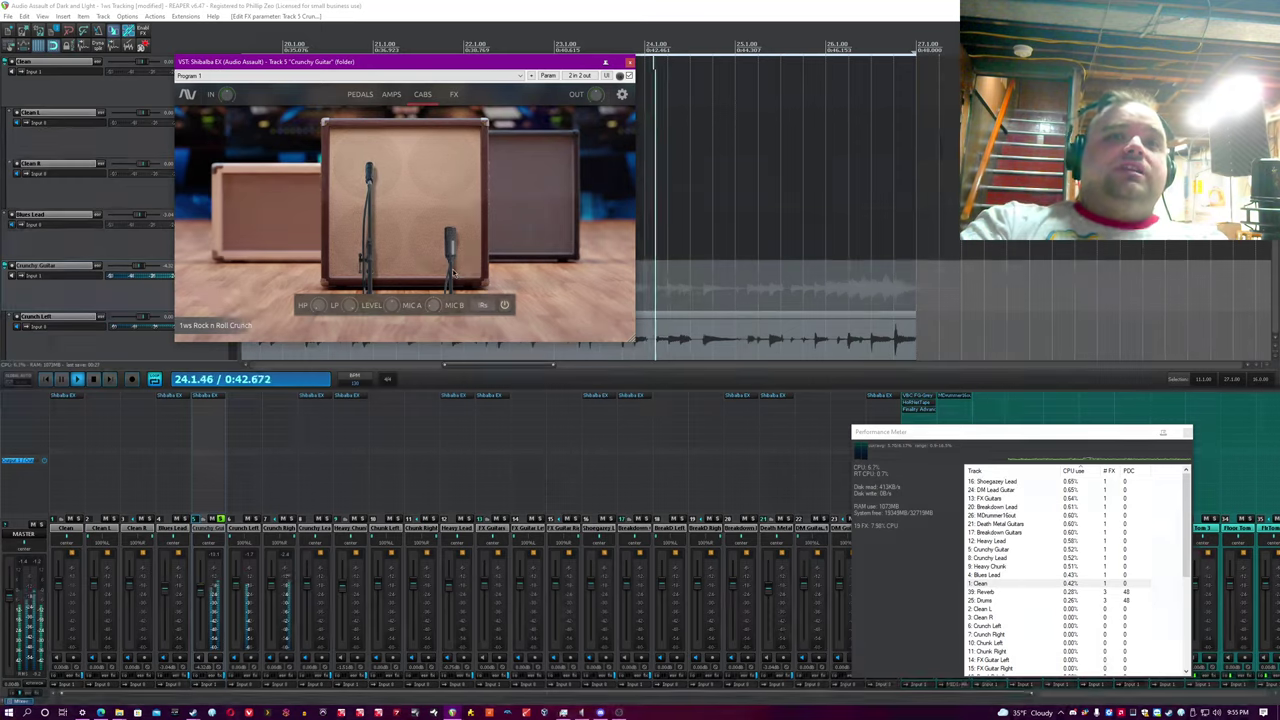
{"action": "left_click", "coordinate": [451, 94]}
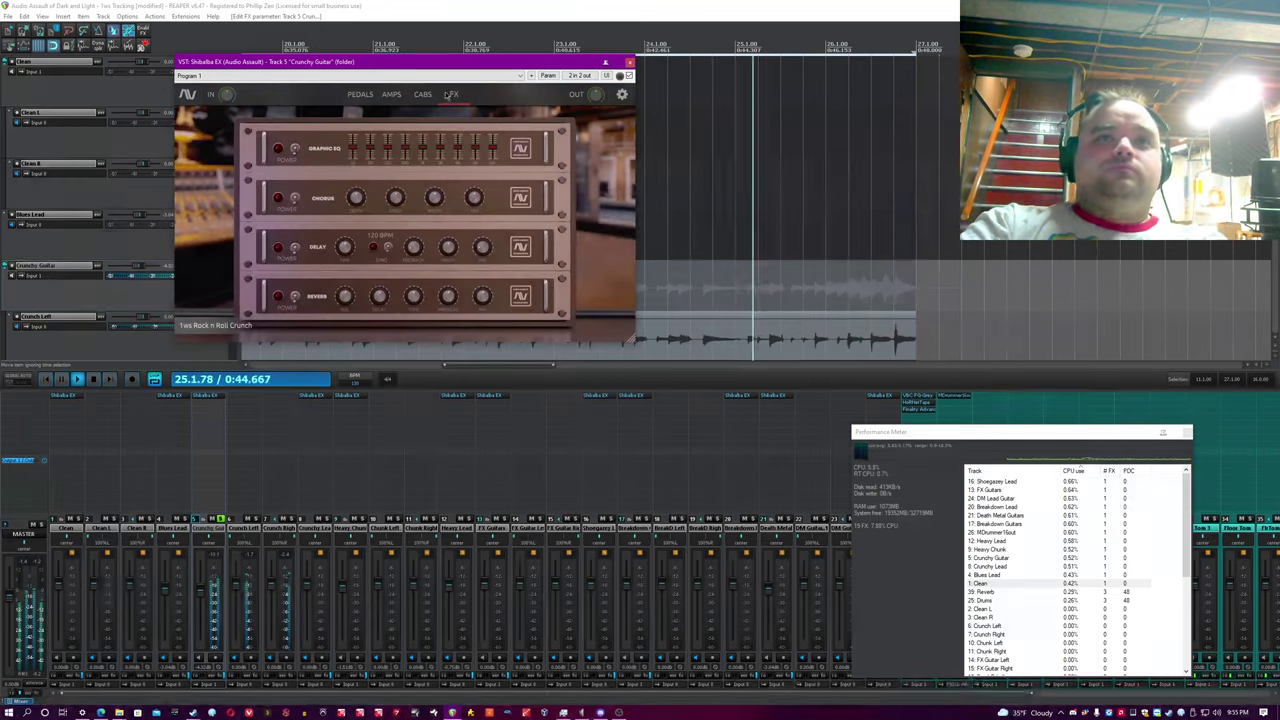
{"action": "left_click", "coordinate": [391, 95]}
{"action": "left_click", "coordinate": [531, 16]}
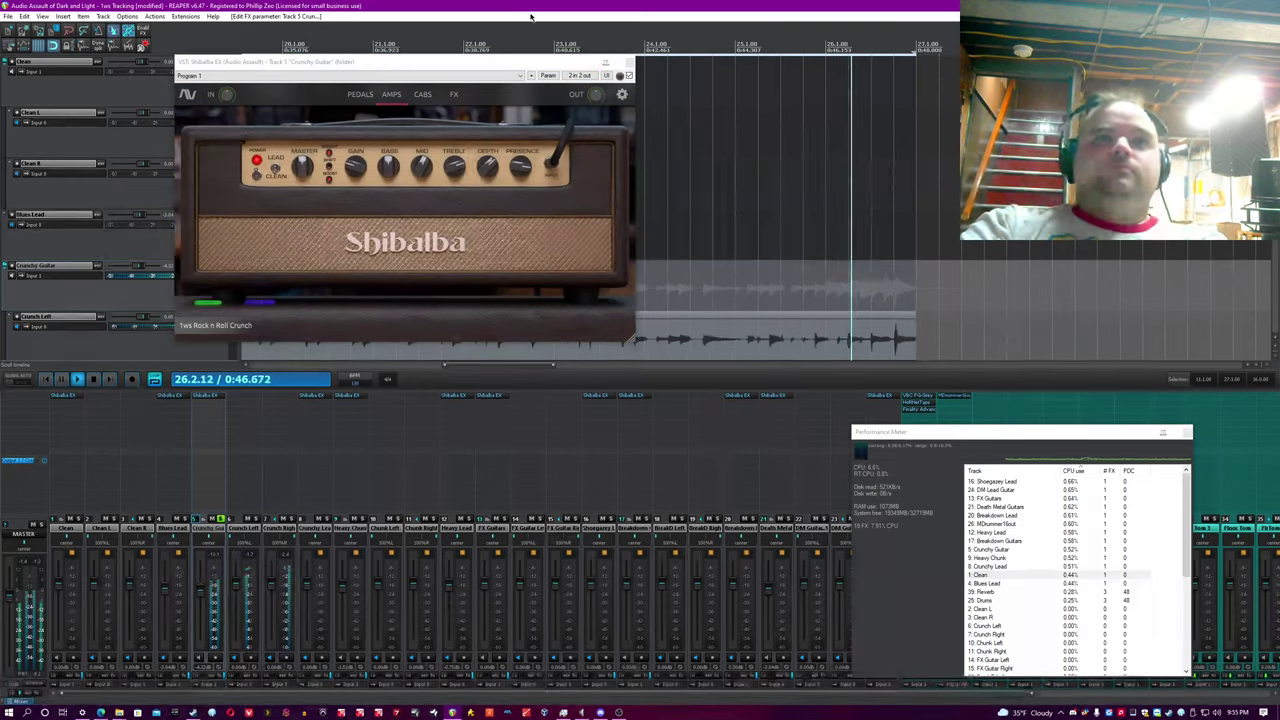
{"action": "left_click", "coordinate": [629, 62]}
{"action": "key", "text": "space"}
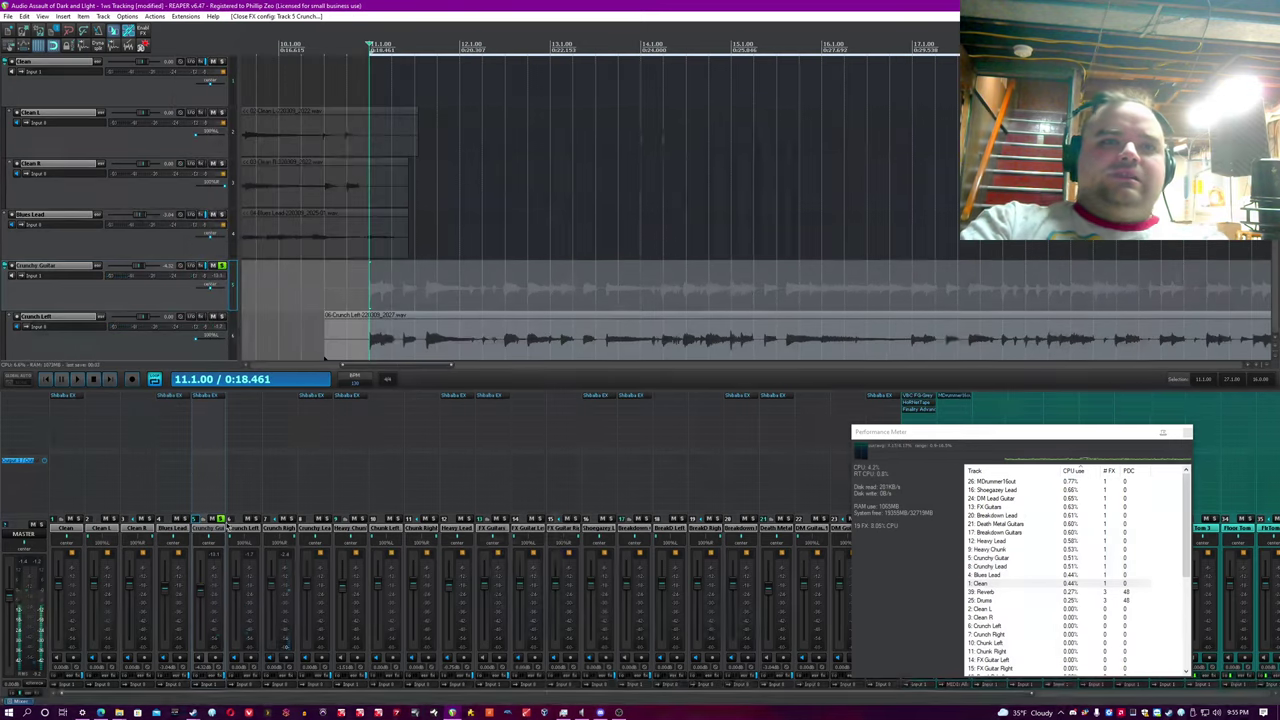
Solo the Crunchy Lead track in place of Crunchy Guitar, and play from 14.3.00, just before its part begins.
{"action": "left_click", "coordinate": [327, 533]}
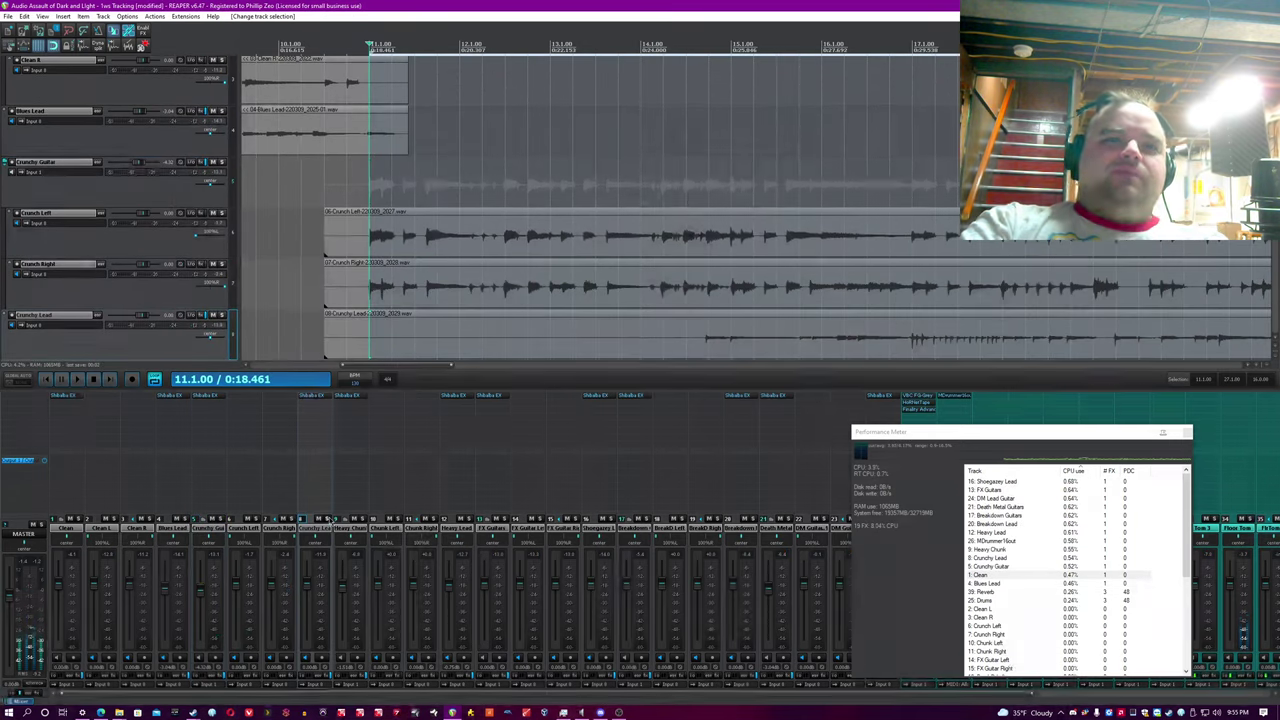
{"action": "left_click", "coordinate": [327, 519]}
{"action": "key", "text": "space"}
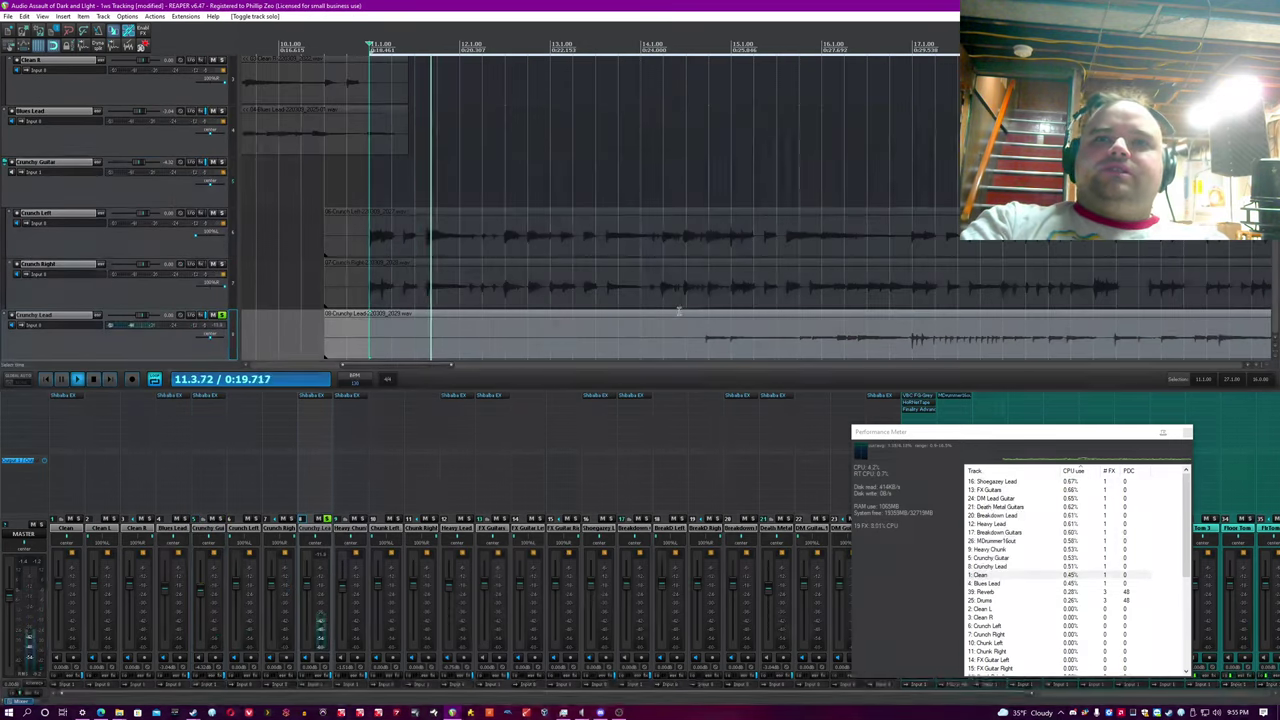
{"action": "left_click", "coordinate": [686, 312]}
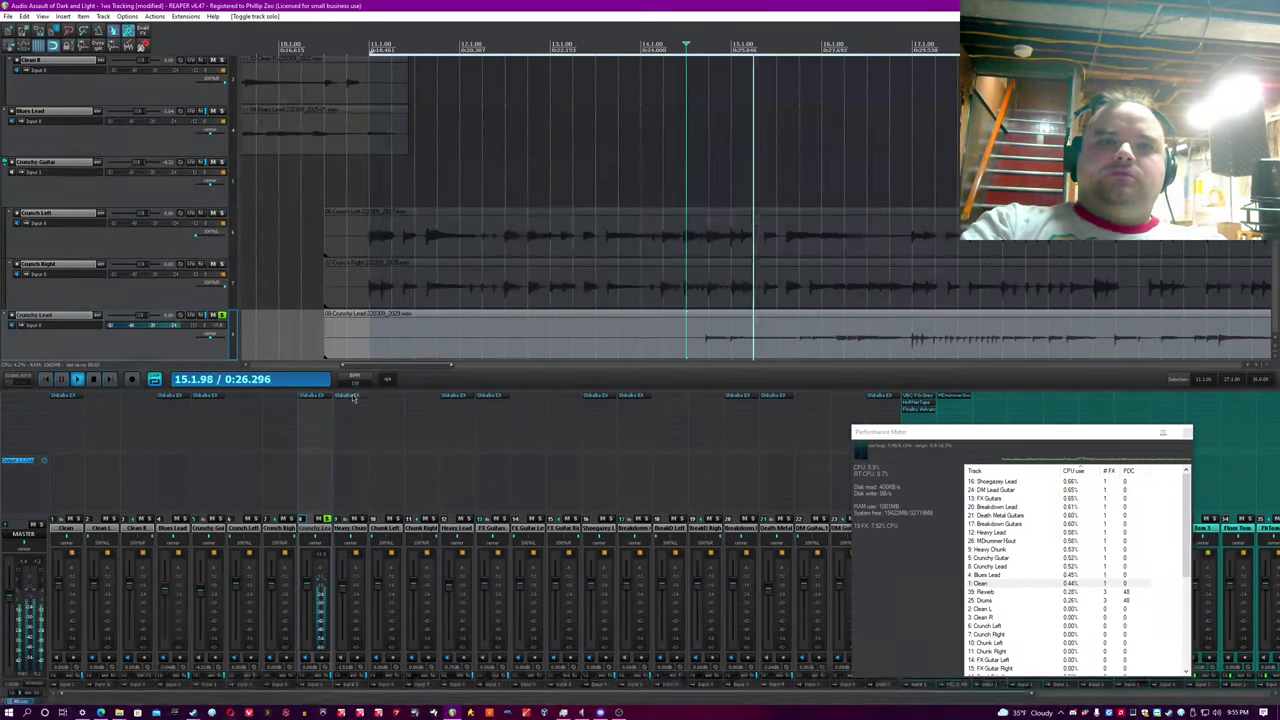
Open Shibalba EX on the Crunchy Lead track, reposition its window, and examine the Booster and Screamer pedal settings.
{"action": "left_click", "coordinate": [352, 397]}
{"action": "left_click_drag", "start_coordinate": [594, 356], "coordinate": [426, 241]}
{"action": "left_click", "coordinate": [478, 269]}
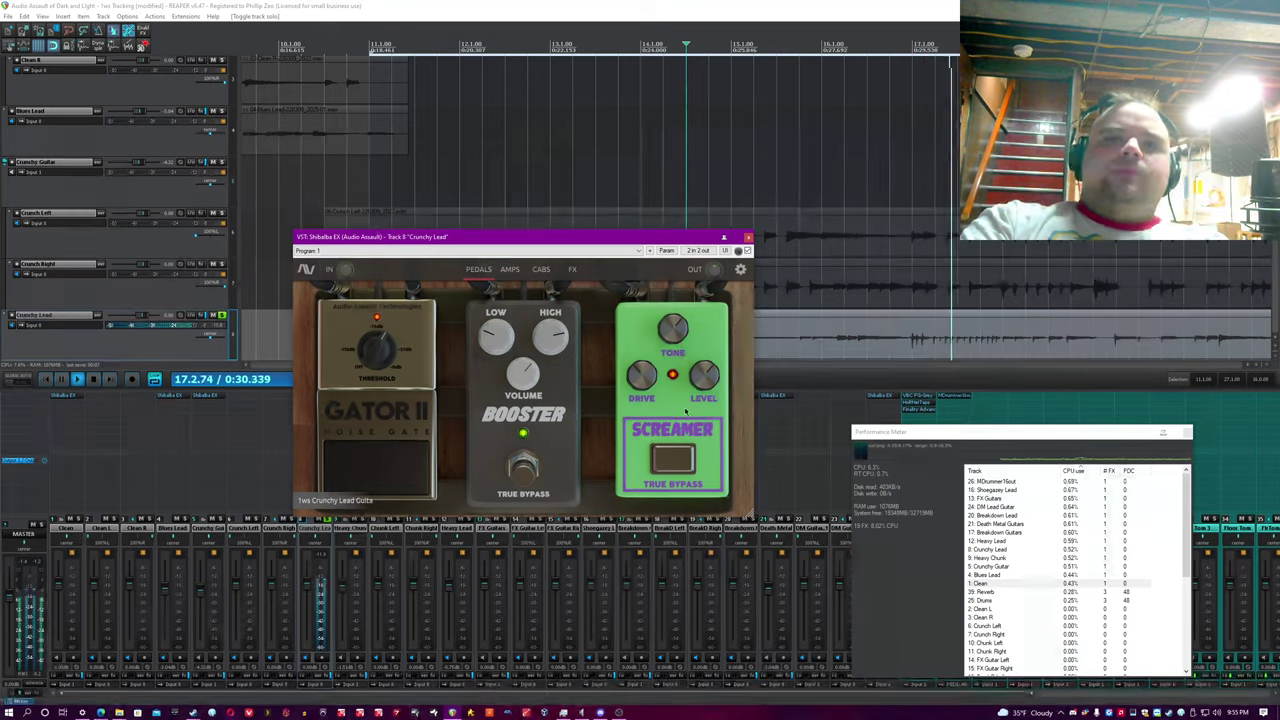
{"action": "mouse_move", "coordinate": [706, 382]}
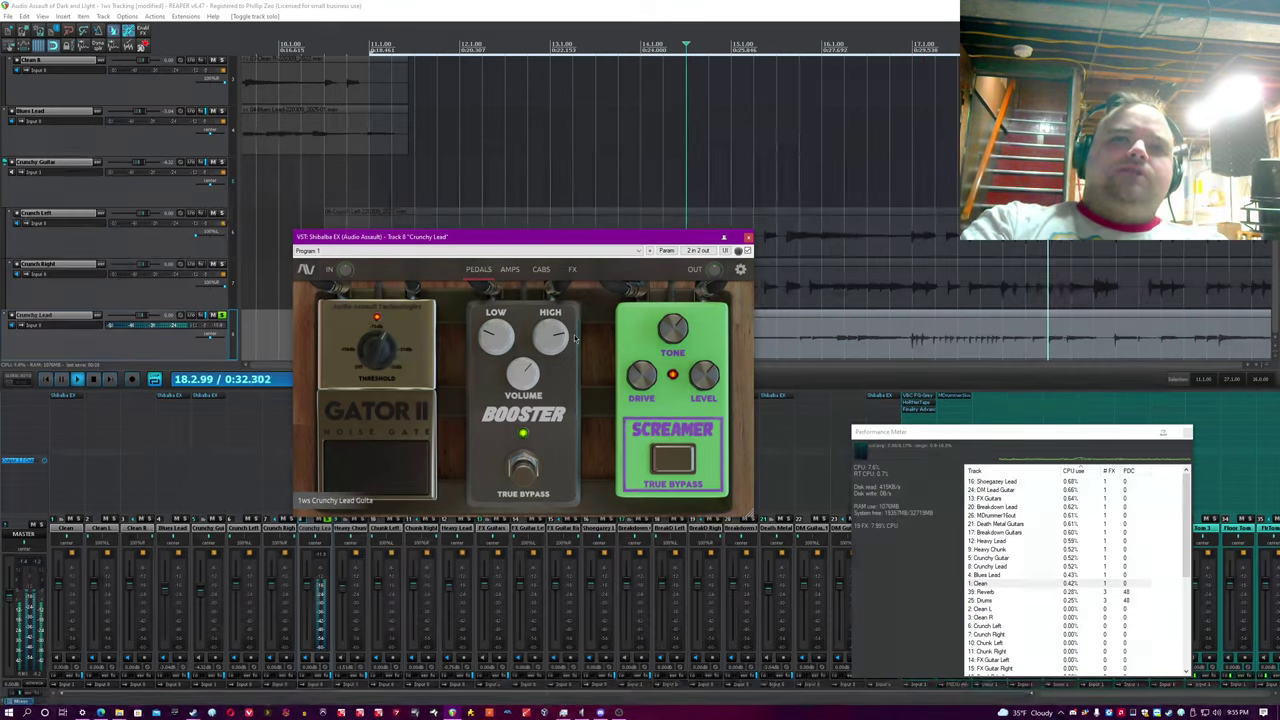
{"action": "mouse_move", "coordinate": [562, 337]}
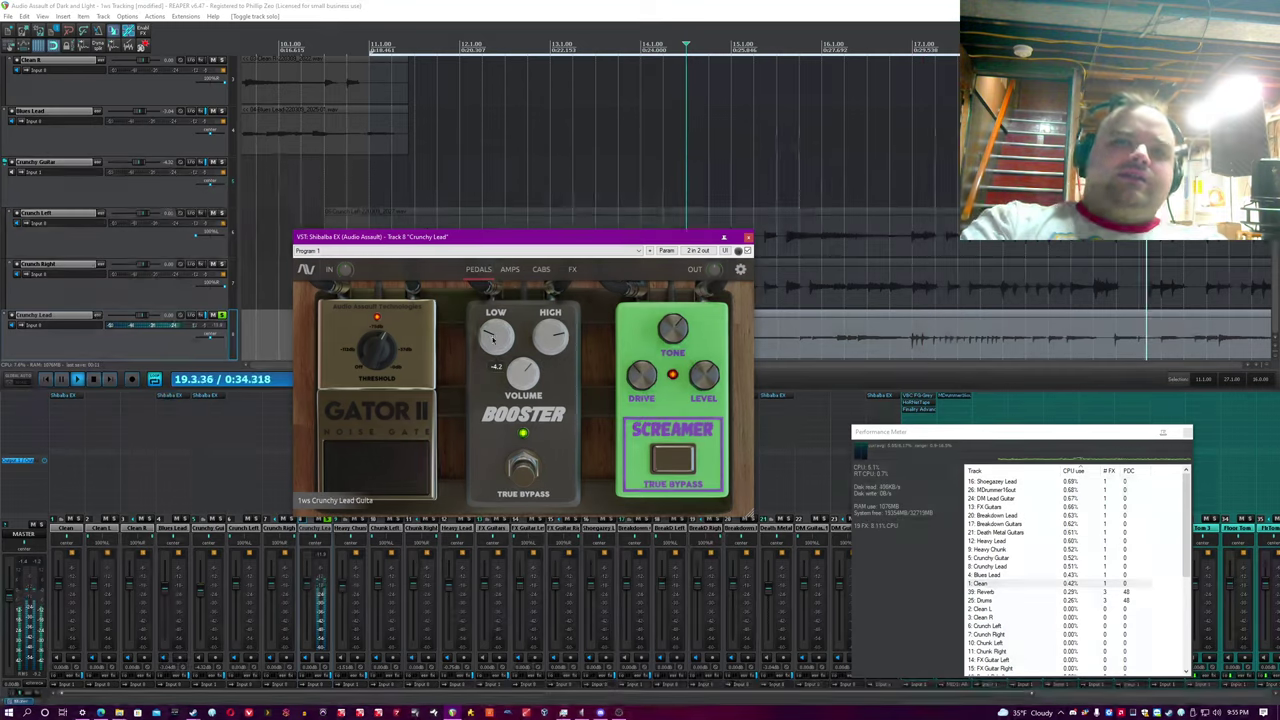
{"action": "mouse_move", "coordinate": [503, 341]}
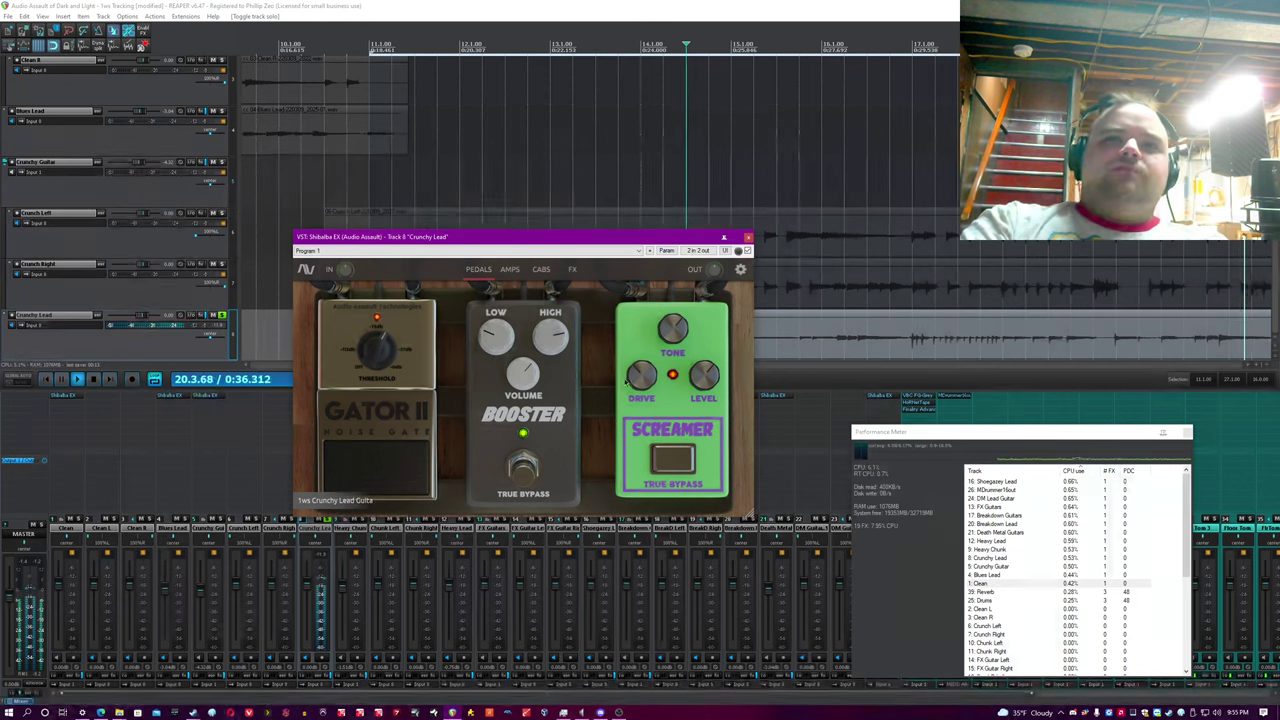
Show the Crunchy Lead amp in an enlarged window, audition its Shift switch during playback, and stop playback.
{"action": "left_click", "coordinate": [509, 269]}
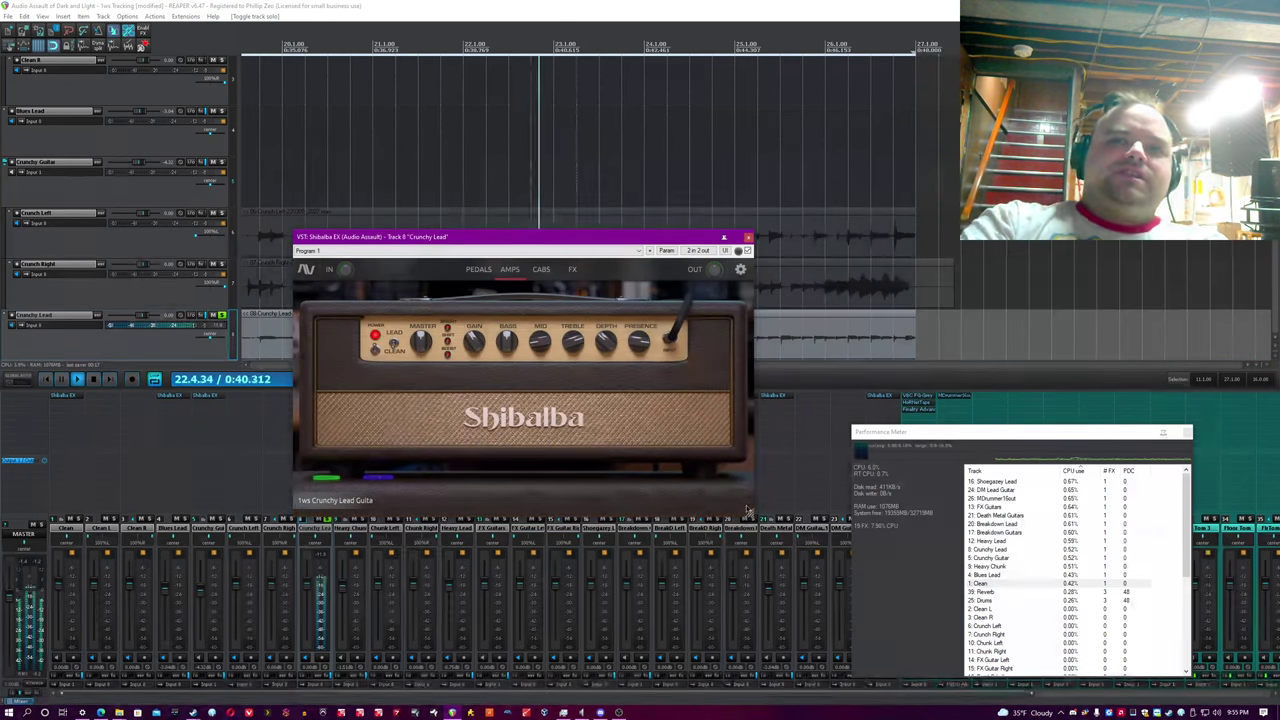
{"action": "left_click_drag", "start_coordinate": [749, 514], "coordinate": [885, 590]}
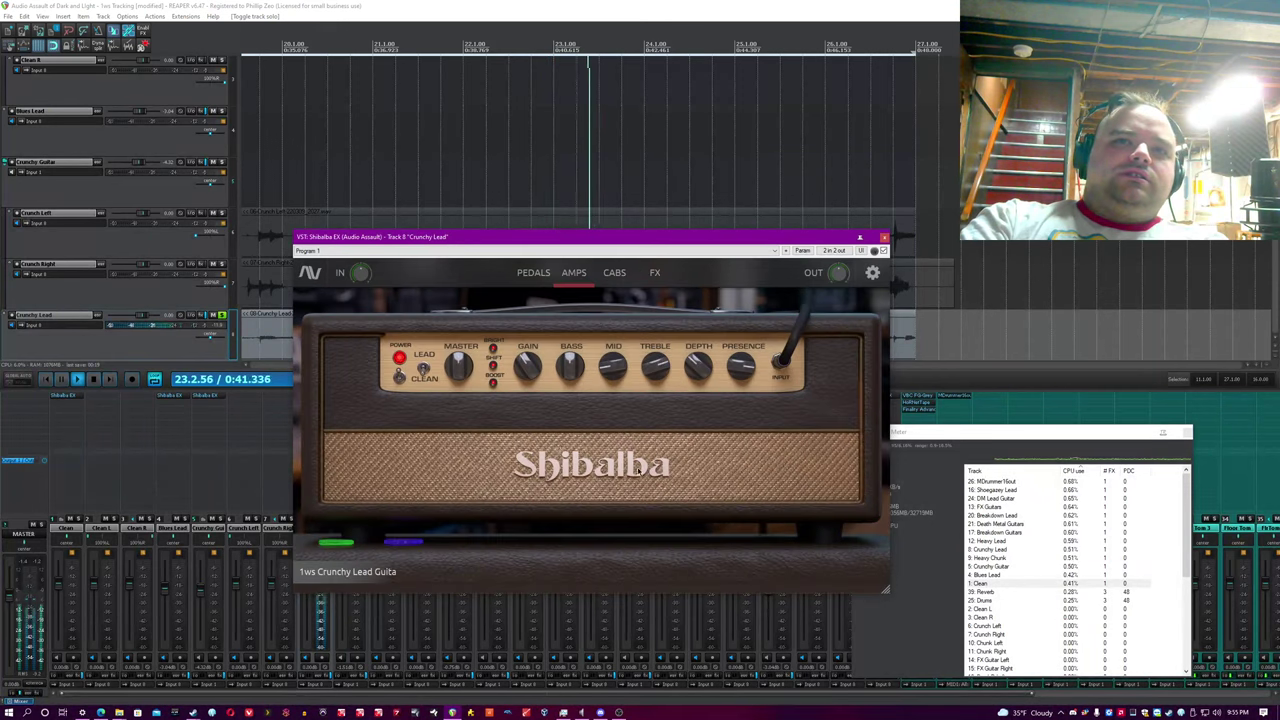
{"action": "left_click", "coordinate": [493, 366]}
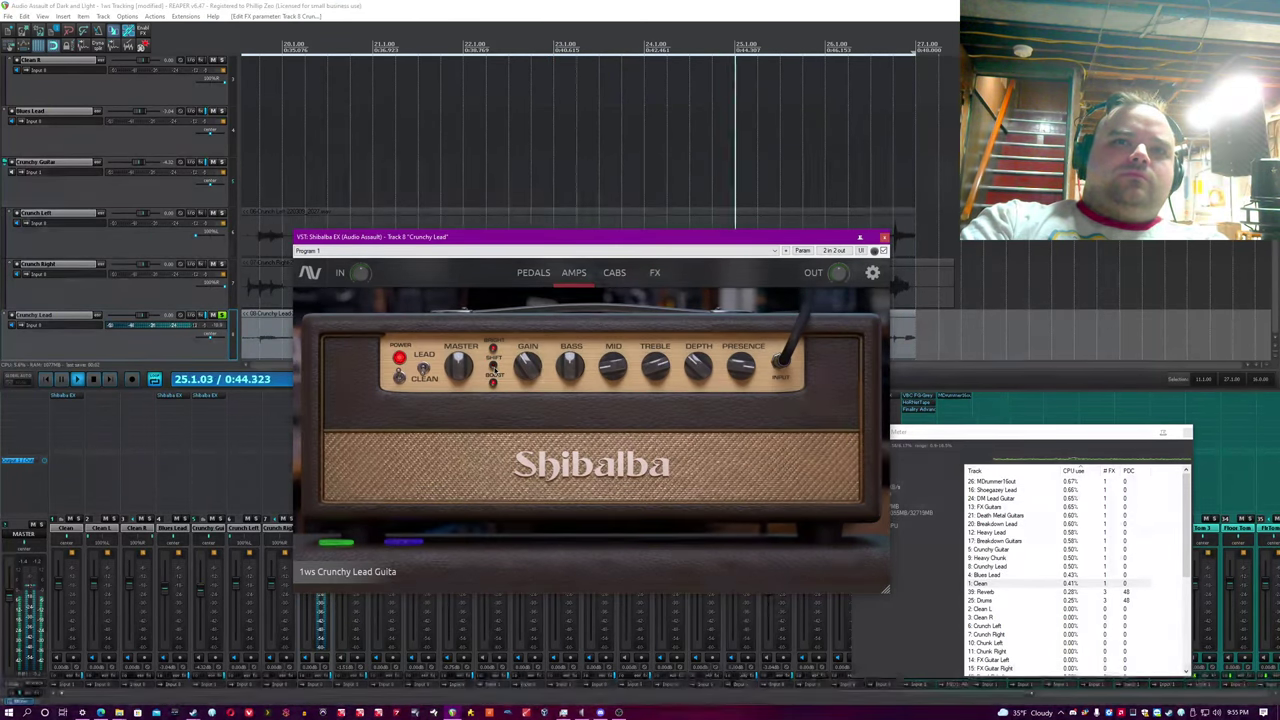
{"action": "left_click", "coordinate": [426, 22]}
{"action": "key", "text": "space"}
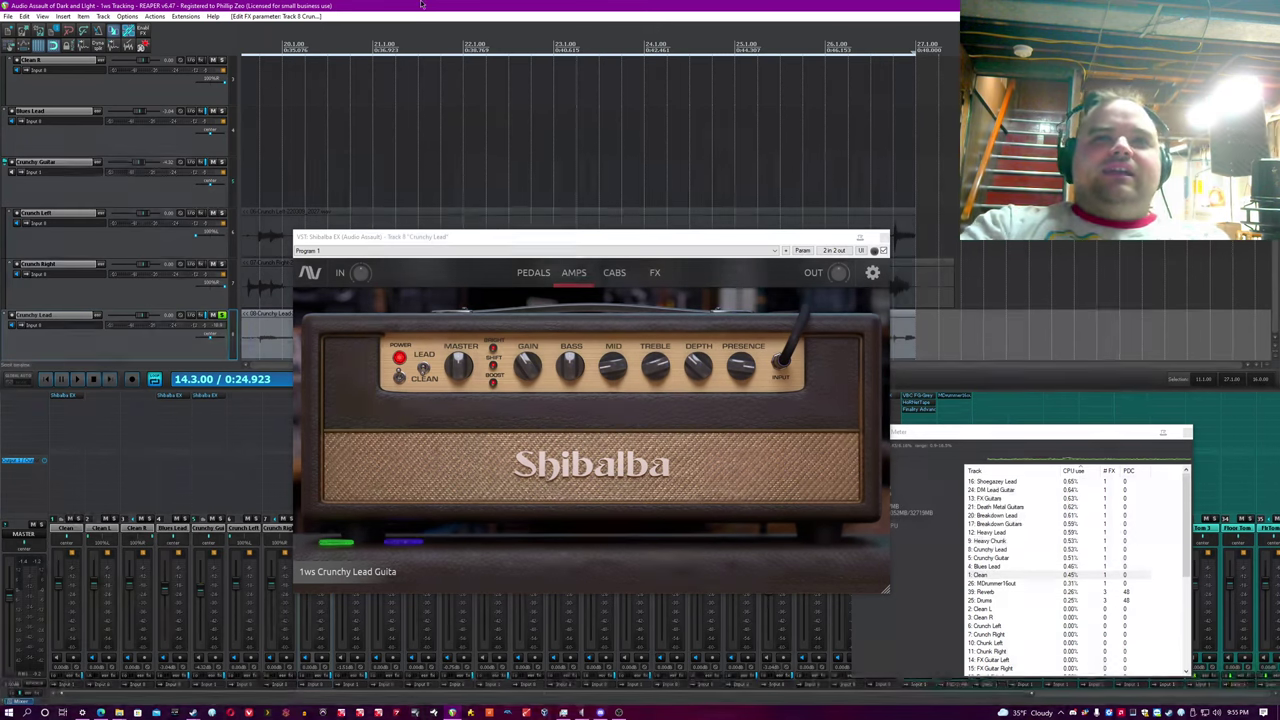
Move the plugin window below the arrangement, and play Crunchy Guitar soloed together with Crunchy Lead from 12.1.00.
{"action": "scroll", "coordinate": [403, 44], "scroll_direction": "down", "scroll_amount": 2}
{"action": "left_click_drag", "start_coordinate": [591, 239], "coordinate": [480, 340]}
{"action": "scroll", "coordinate": [592, 277], "scroll_direction": "up", "scroll_amount": 2}
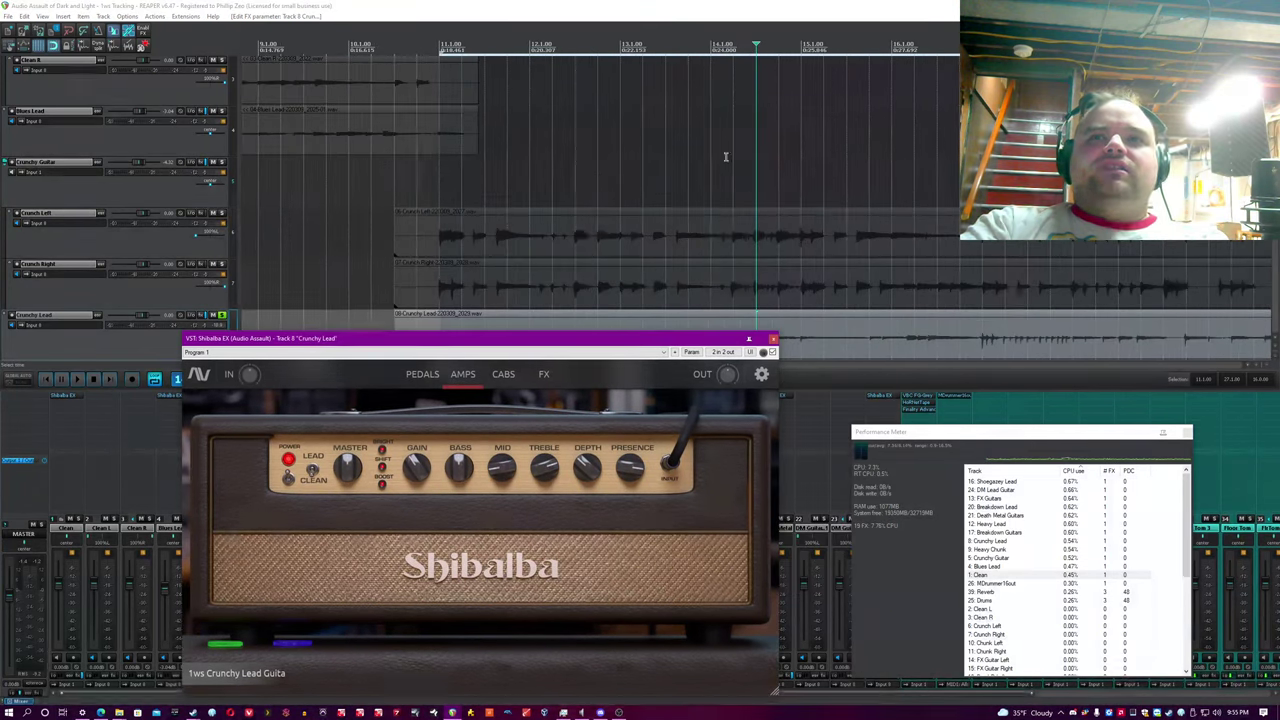
{"action": "left_click", "coordinate": [685, 4]}
{"action": "left_click", "coordinate": [540, 197]}
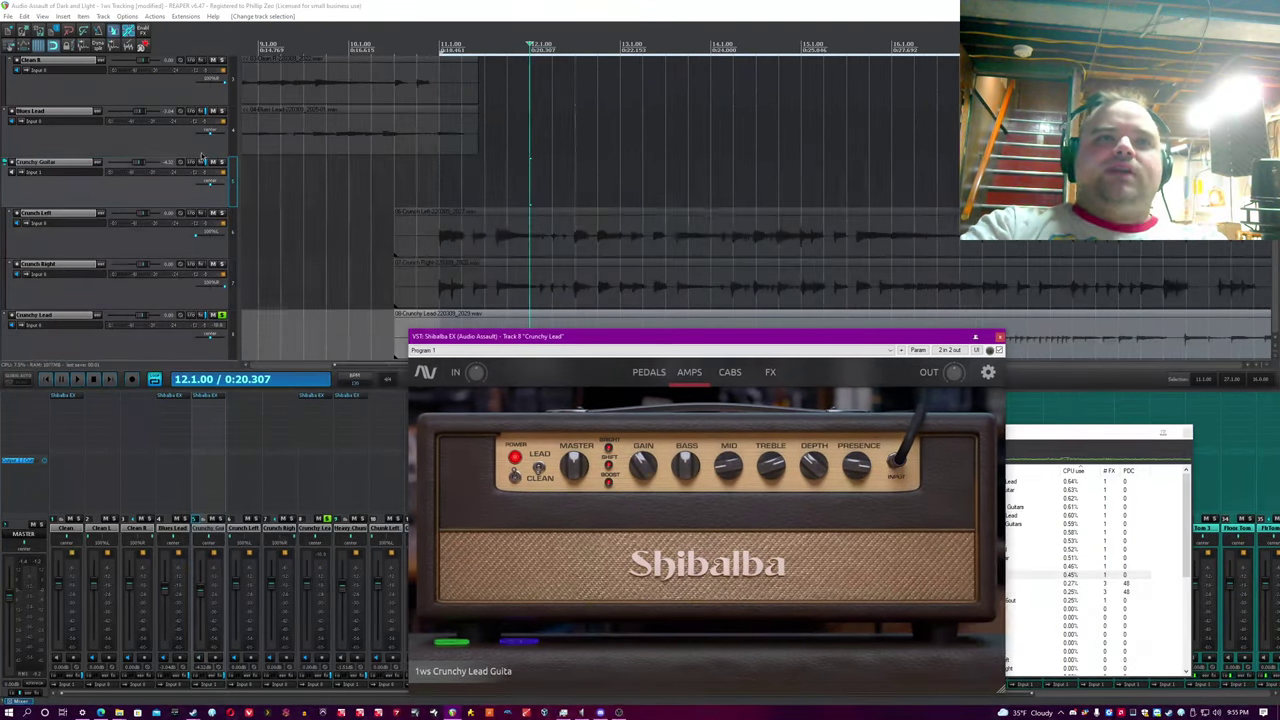
{"action": "left_click", "coordinate": [221, 162]}
{"action": "key", "text": "space"}
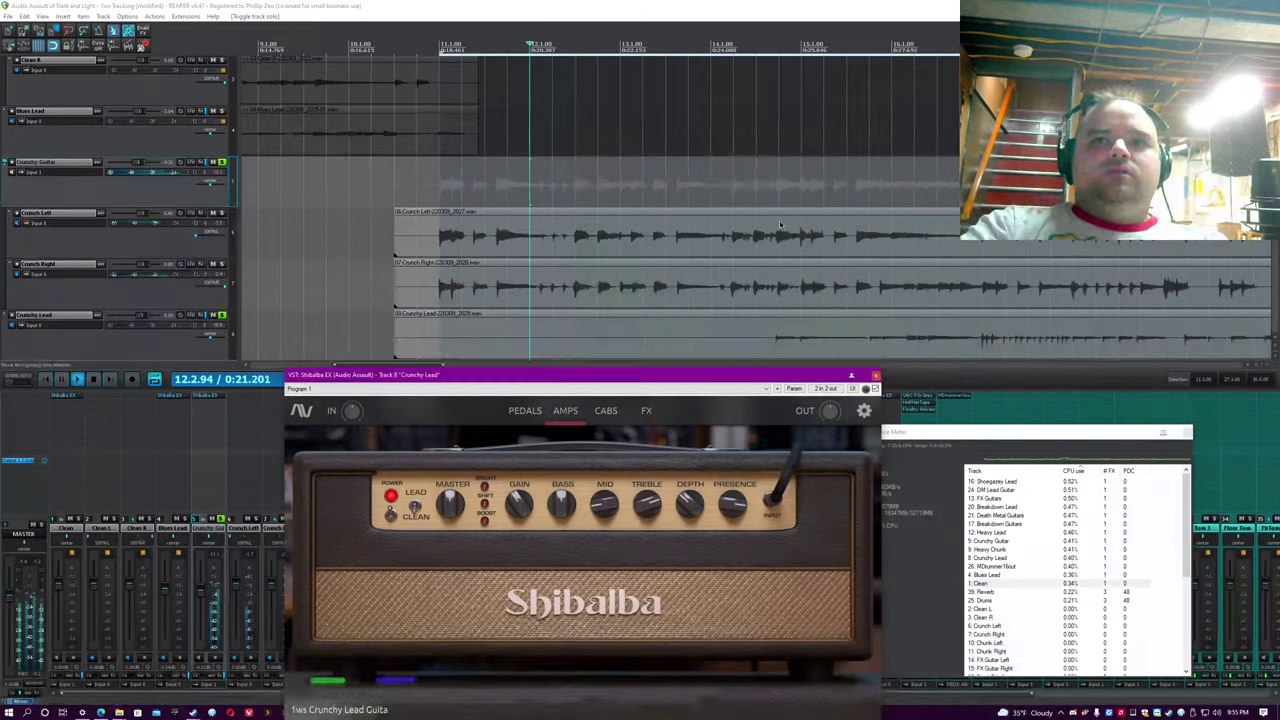
Audition the Shift switch on the Crunchy Lead amp while both crunchy parts play together.
{"action": "left_click", "coordinate": [484, 505]}
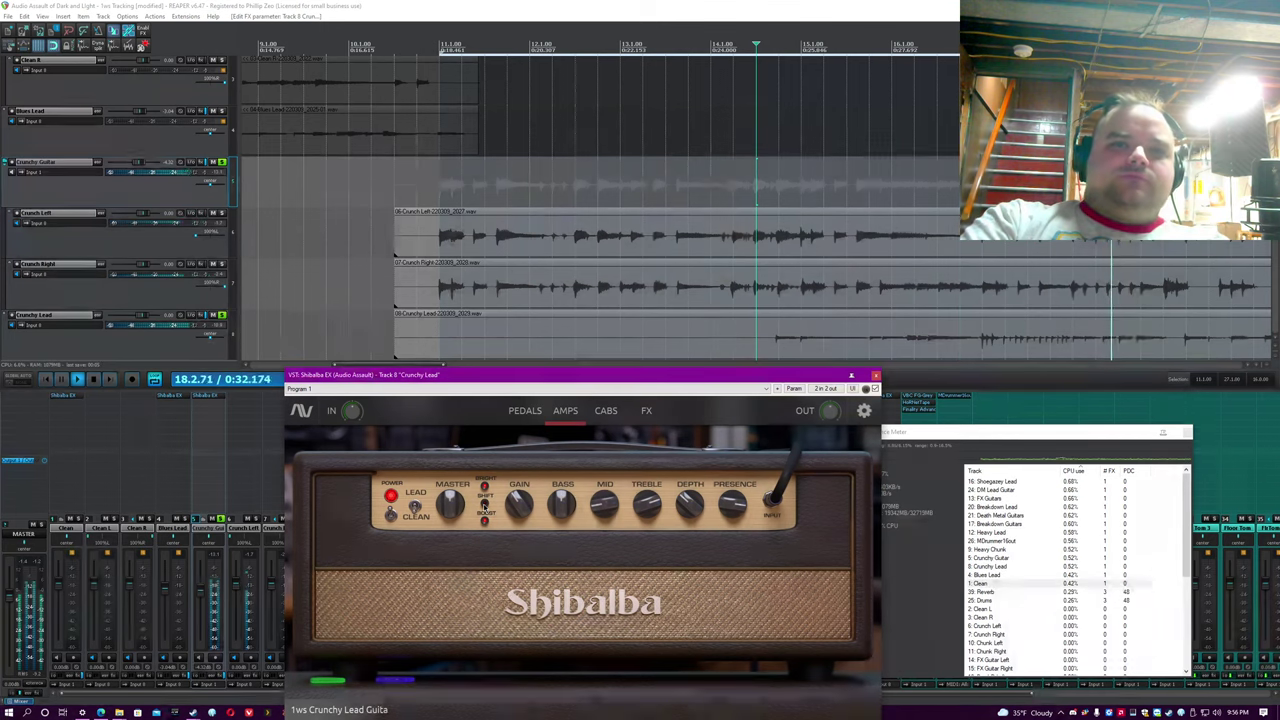
{"action": "left_click", "coordinate": [568, 5]}
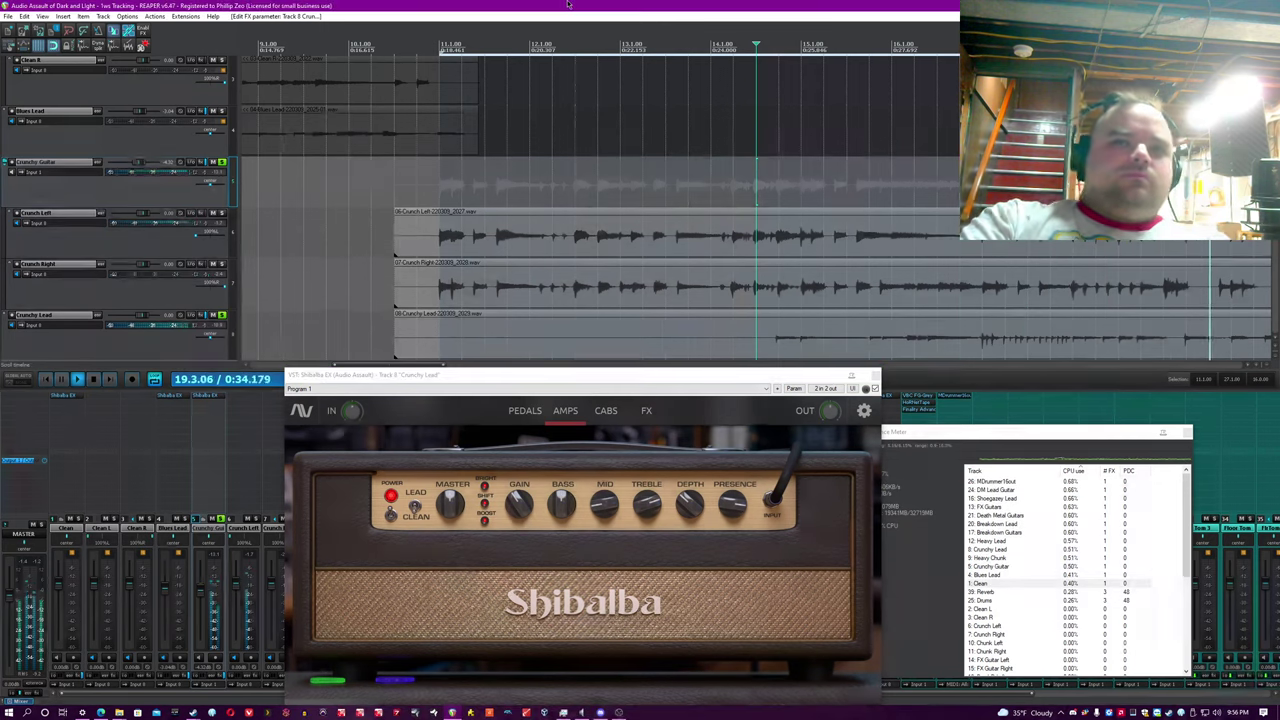
{"action": "scroll", "coordinate": [663, 149], "scroll_direction": "down", "scroll_amount": 2}
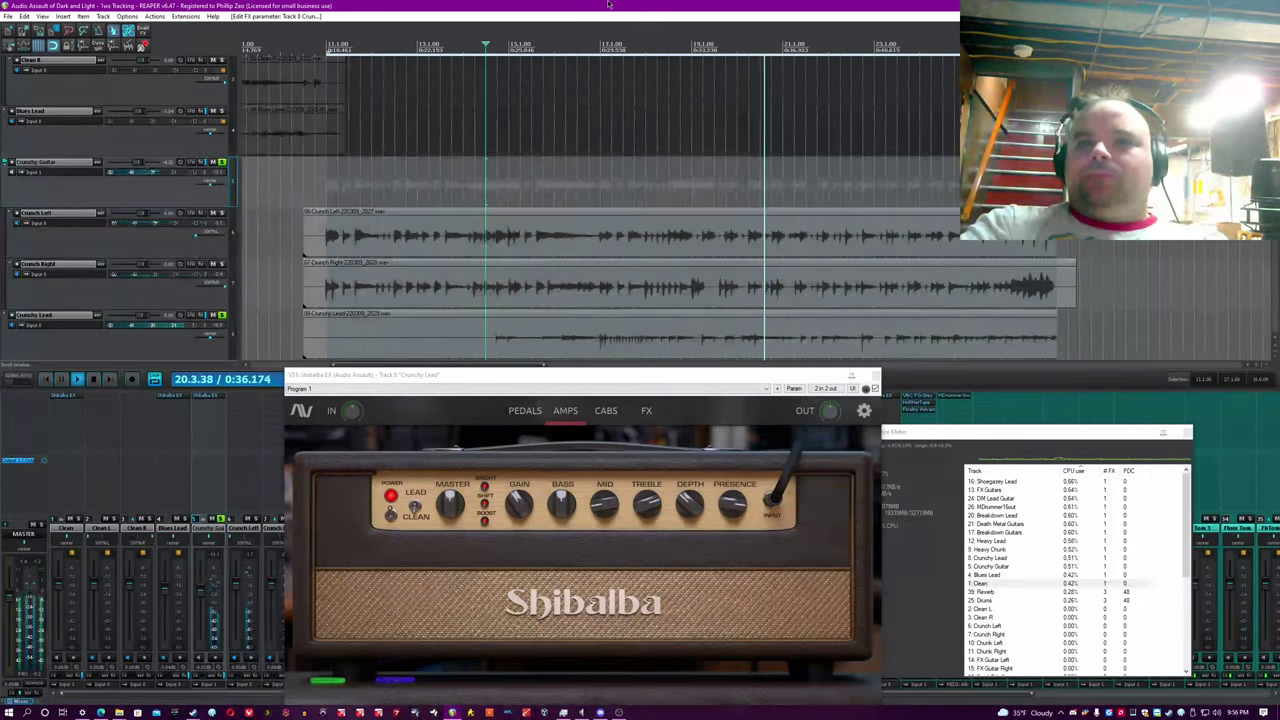
Review the FX and Cabs pages of the Crunchy Lead plugin, close its window and stop playback.
{"action": "left_click", "coordinate": [608, 377]}
{"action": "left_click", "coordinate": [605, 410]}
{"action": "left_click", "coordinate": [646, 410]}
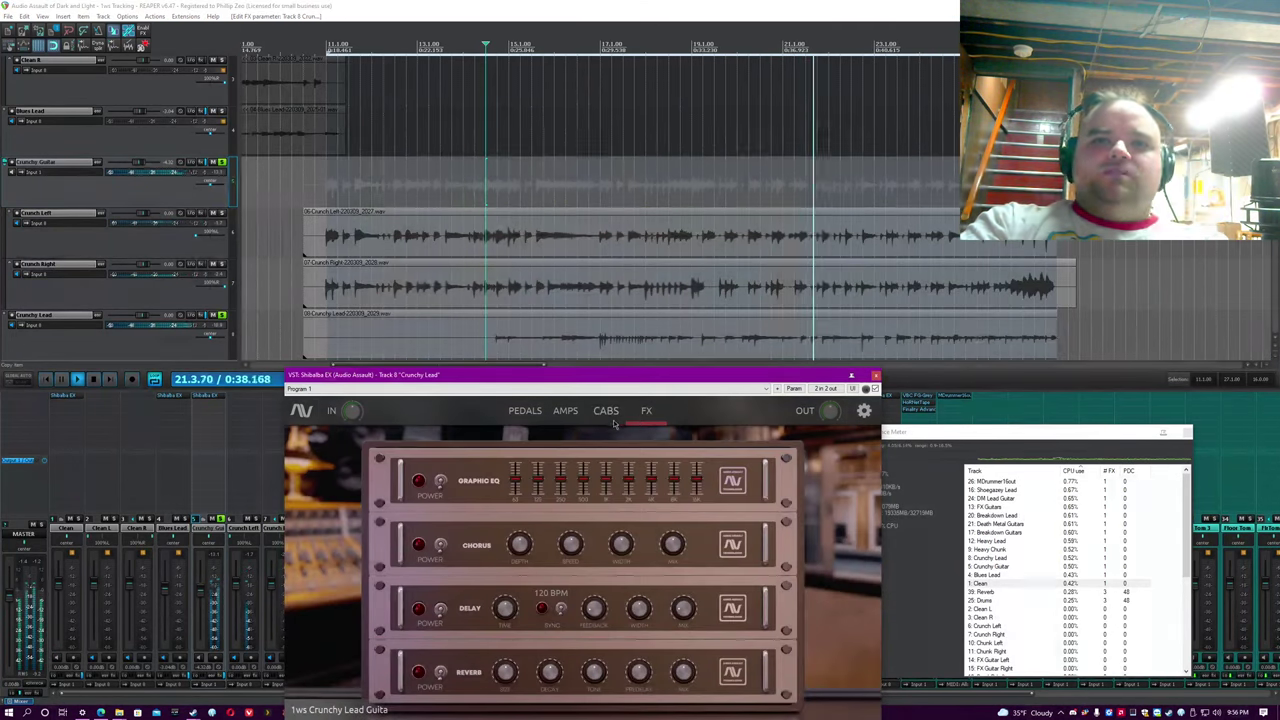
{"action": "left_click", "coordinate": [605, 410]}
{"action": "left_click", "coordinate": [709, 5]}
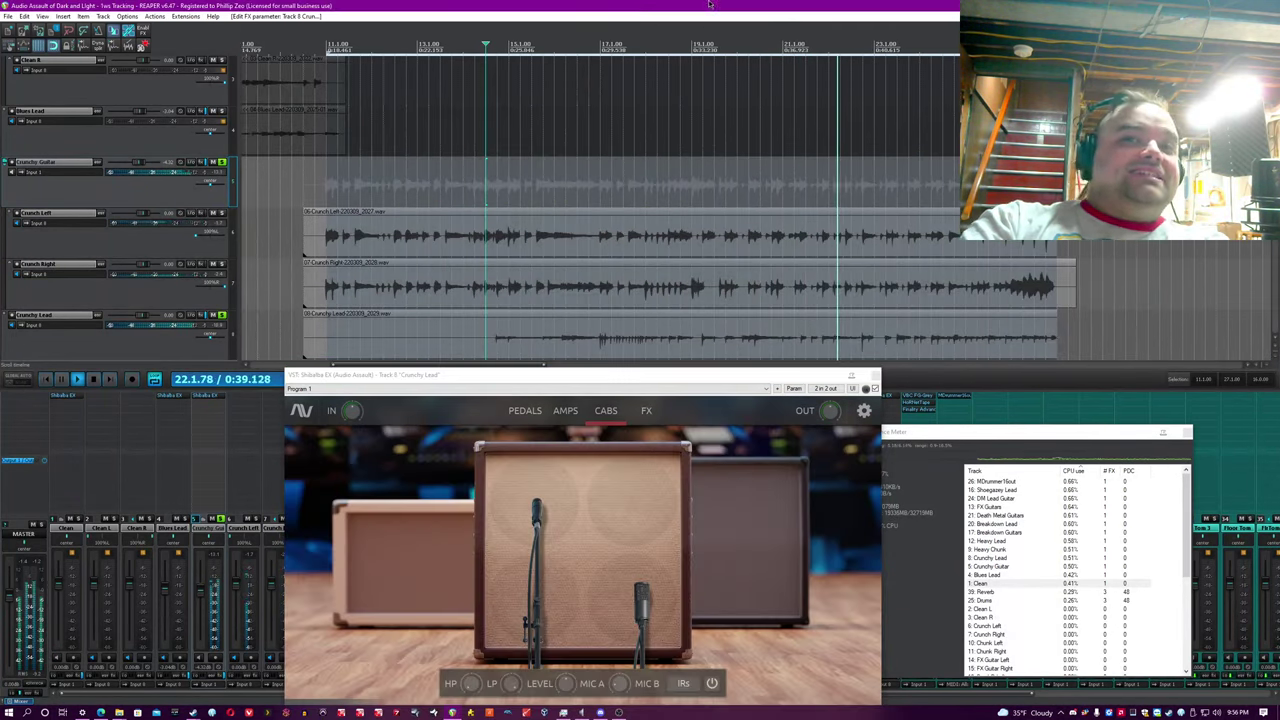
{"action": "left_click", "coordinate": [880, 380]}
{"action": "left_click", "coordinate": [879, 376]}
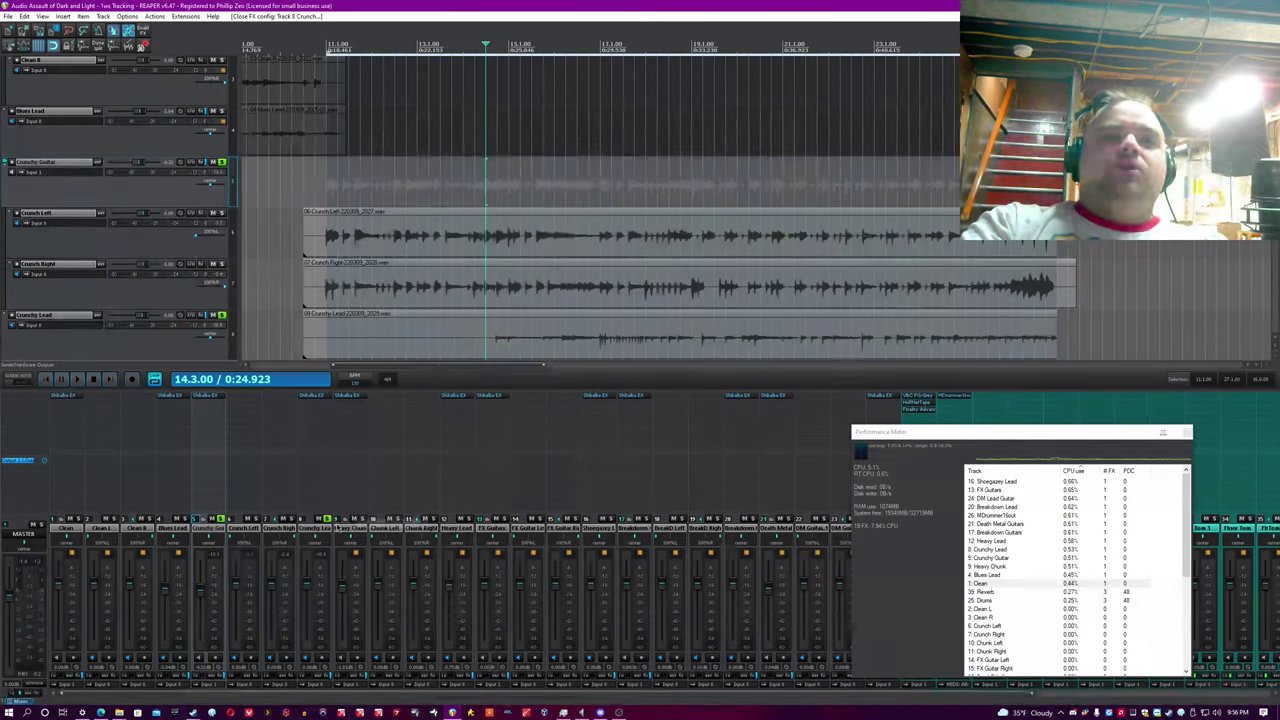
Clear all track solos, play the full mix from 14.3.00, and stop after skipping ahead to 25.1.00.
{"action": "left_click", "coordinate": [326, 521]}
{"action": "left_click", "coordinate": [331, 520], "text": "ctrl"}
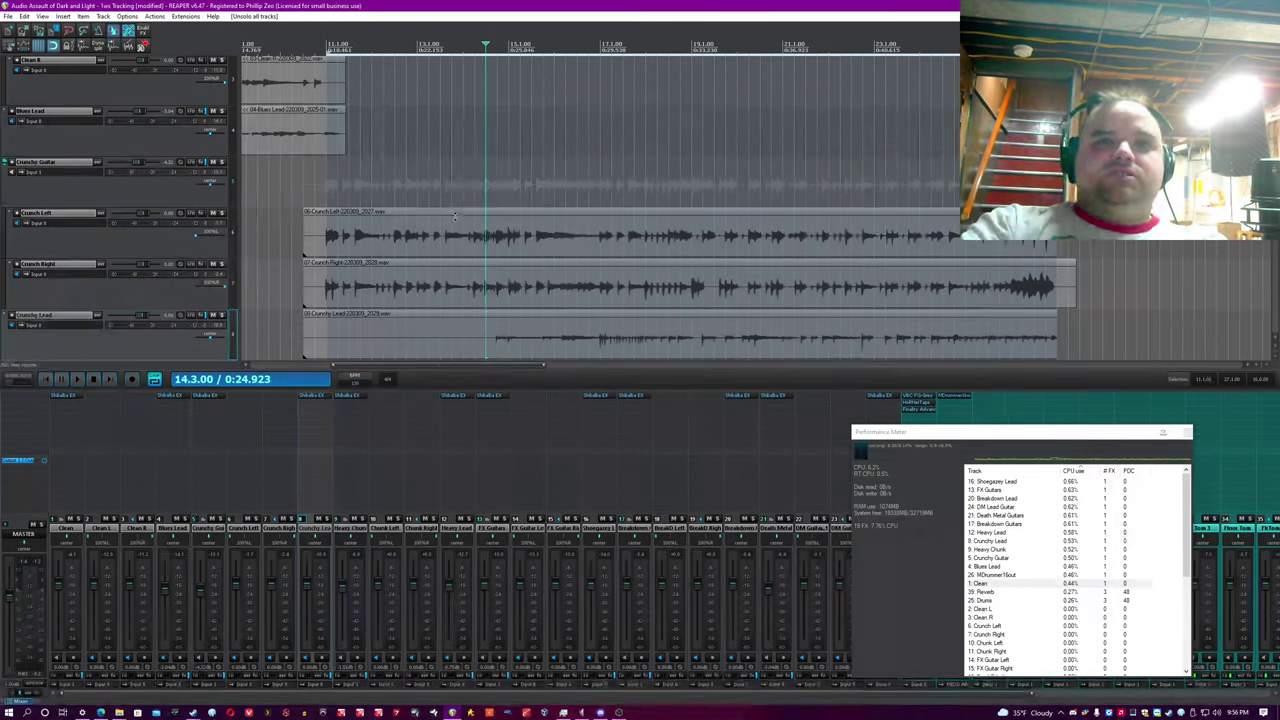
{"action": "key", "text": "space"}
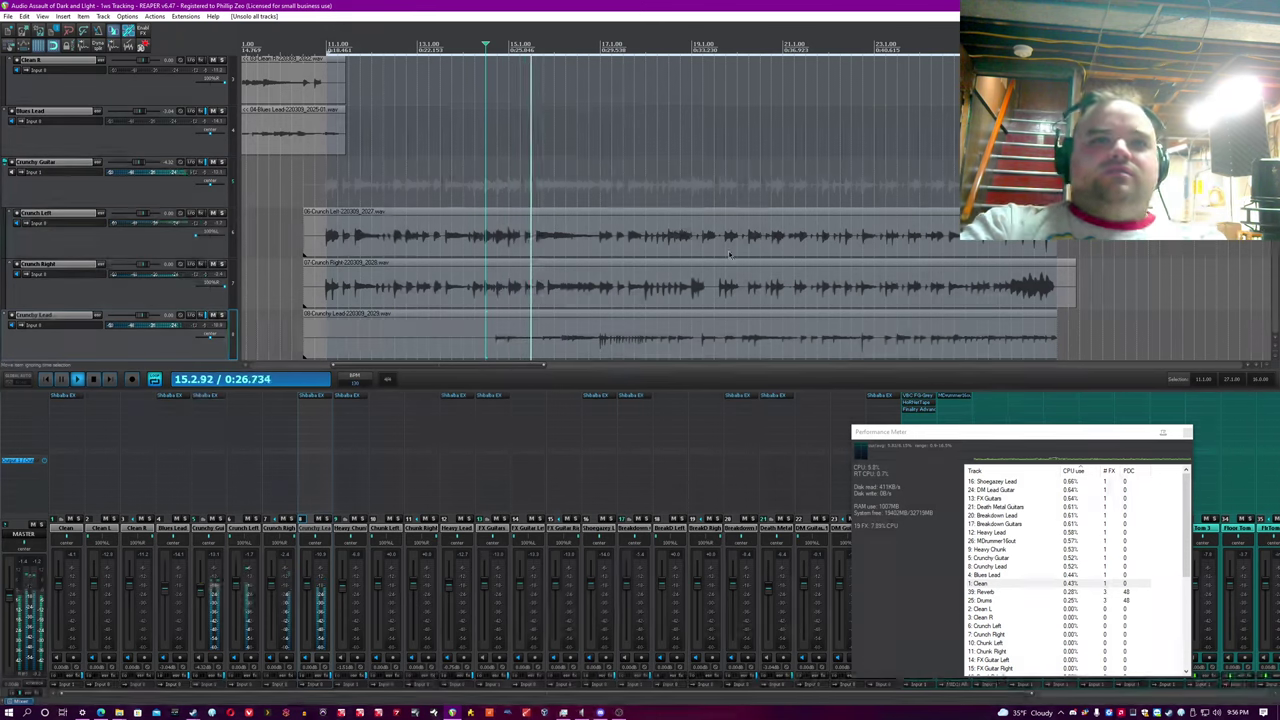
{"action": "scroll", "coordinate": [600, 300], "scroll_direction": "down", "scroll_amount": 2}
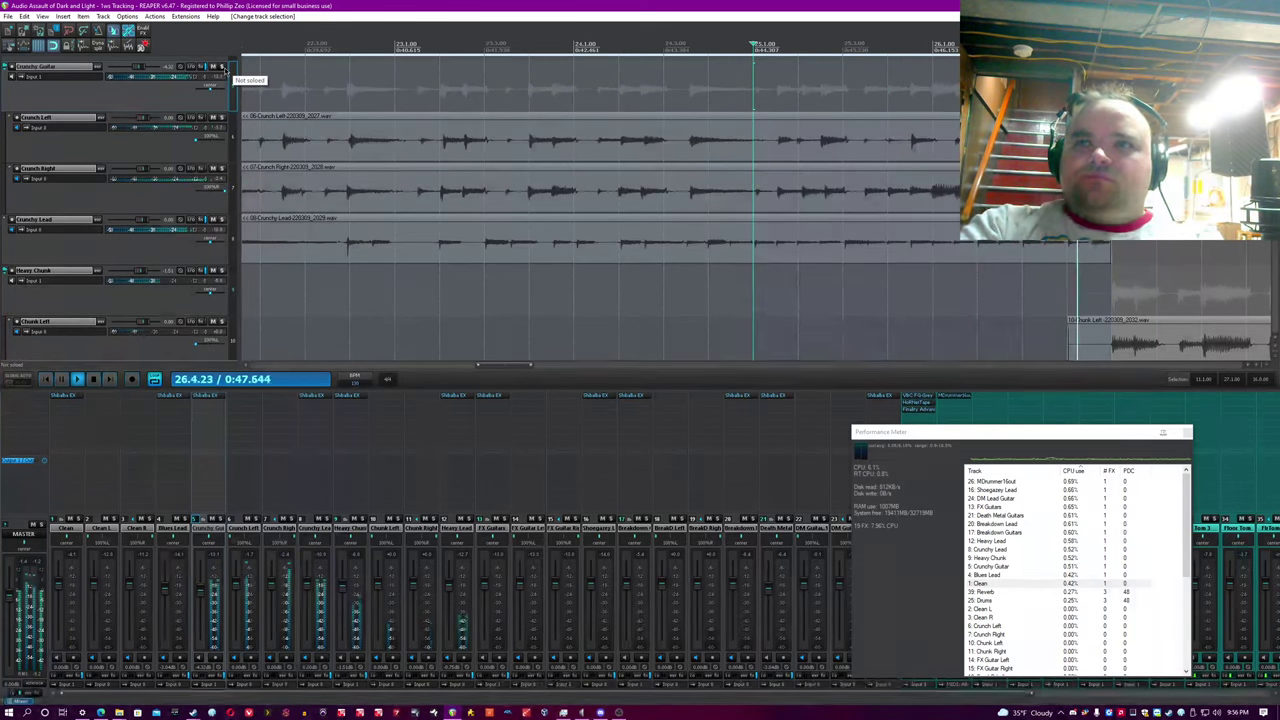
{"action": "key", "text": "space"}
Place the edit cursor at 26.4.00 and set the time selection from 27.1.00 to 35.1.00 over the Heavy Chunk section.
{"action": "scroll", "coordinate": [816, 268], "scroll_direction": "down", "scroll_amount": 3}
{"action": "scroll", "coordinate": [816, 268], "scroll_direction": "down", "scroll_amount": 2}
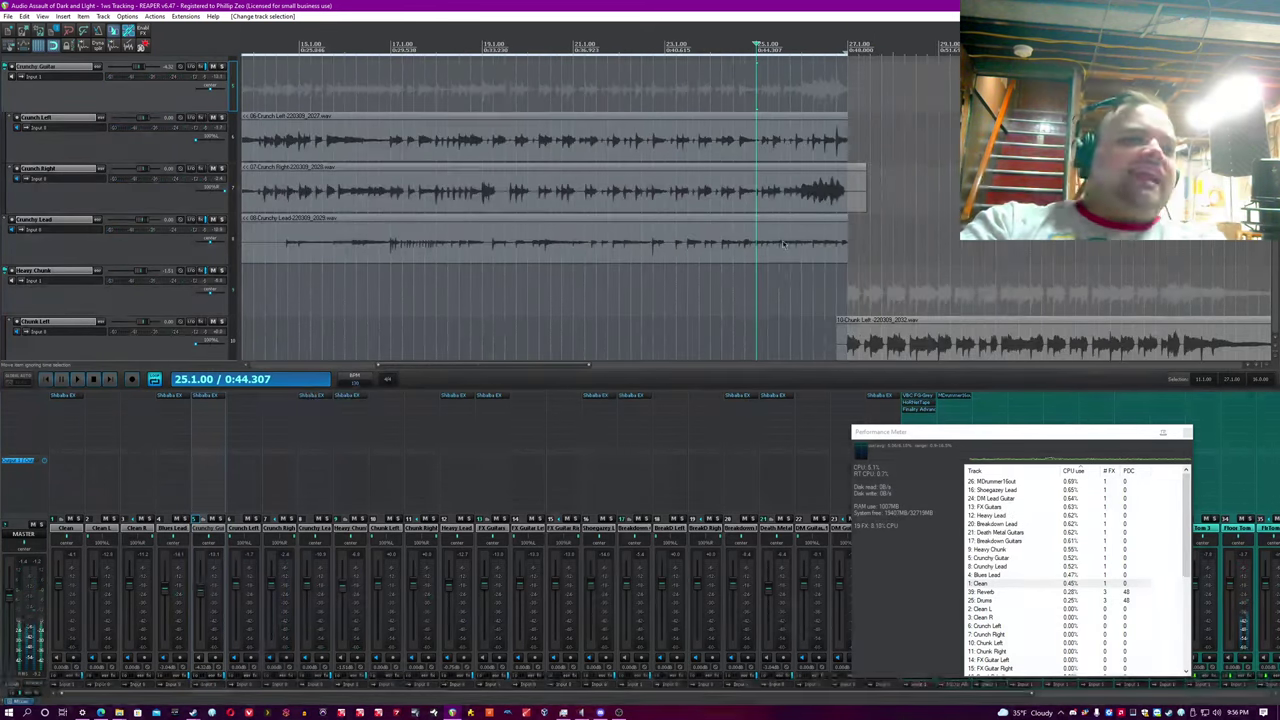
{"action": "left_click", "coordinate": [855, 313]}
{"action": "scroll", "coordinate": [1040, 290], "scroll_direction": "up", "scroll_amount": 1}
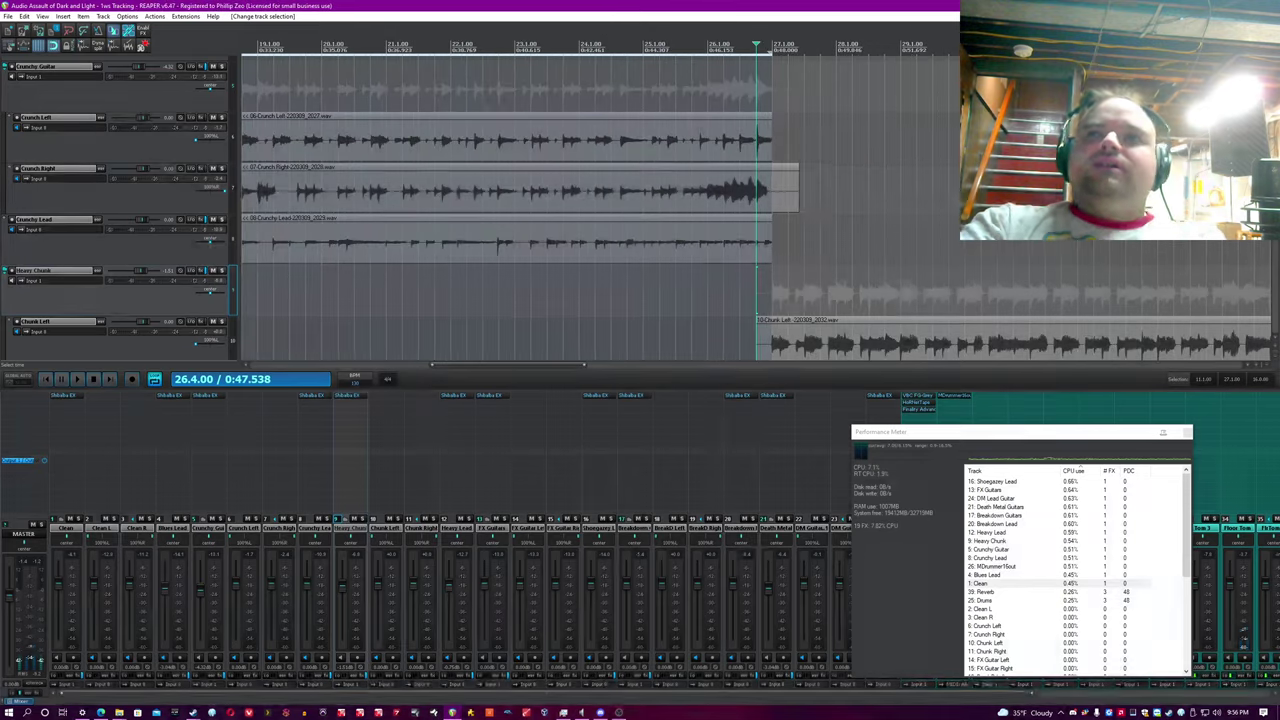
{"action": "scroll", "coordinate": [1030, 290], "scroll_direction": "down", "scroll_amount": 4}
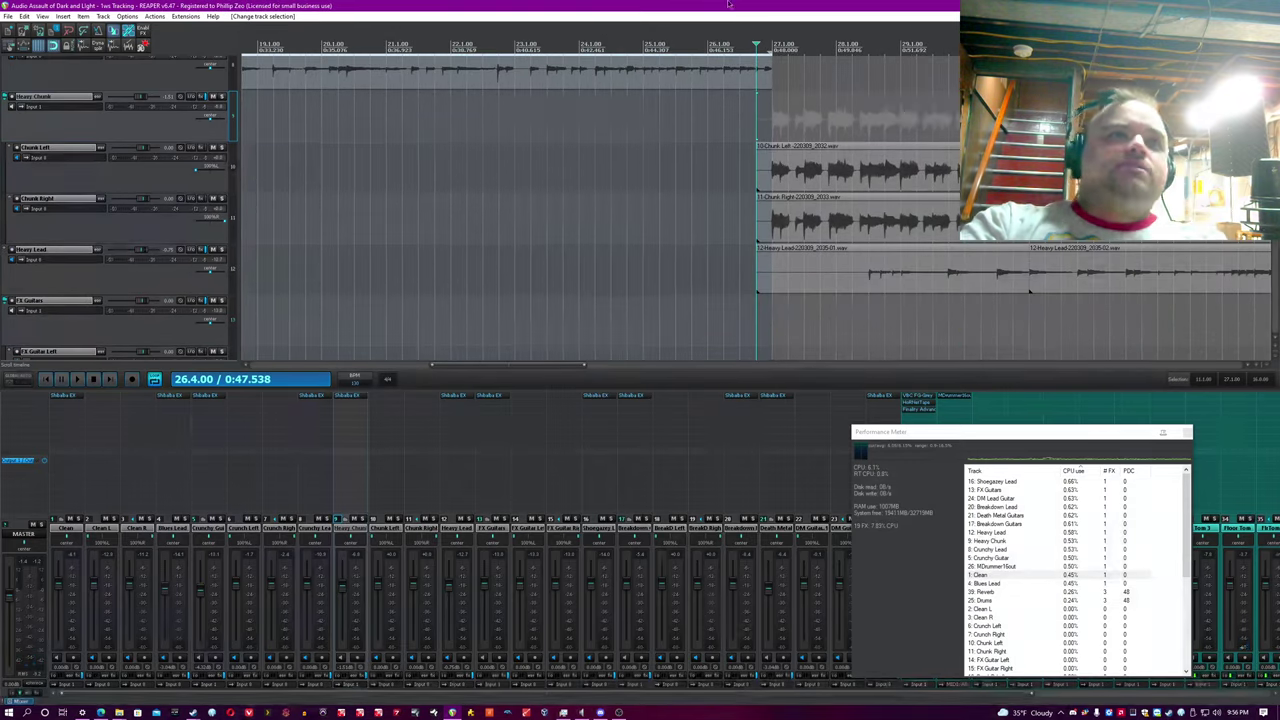
{"action": "left_click_drag", "start_coordinate": [776, 126], "coordinate": [622, 115]}
{"action": "scroll", "coordinate": [790, 134], "scroll_direction": "down", "scroll_amount": 4}
{"action": "scroll", "coordinate": [860, 155], "scroll_direction": "up", "scroll_amount": 4}
{"action": "scroll", "coordinate": [622, 115], "scroll_direction": "down", "scroll_amount": 4}
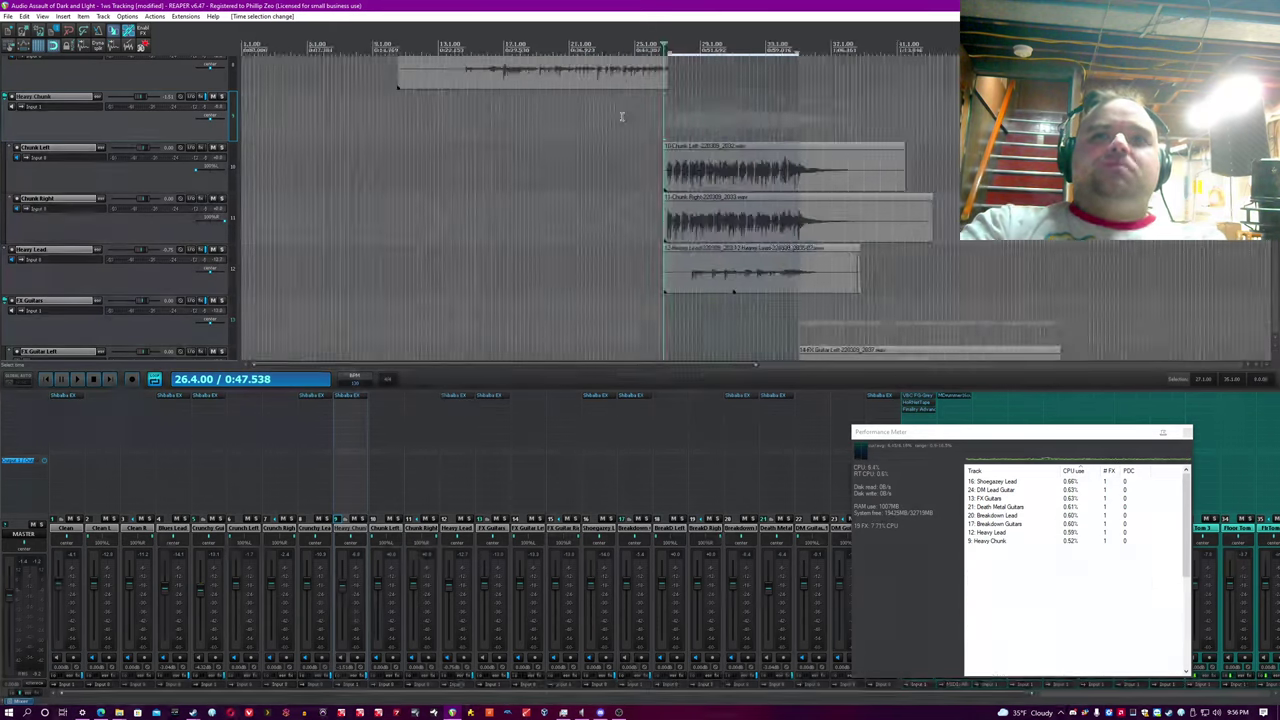
{"action": "scroll", "coordinate": [620, 112], "scroll_direction": "up", "scroll_amount": 3}
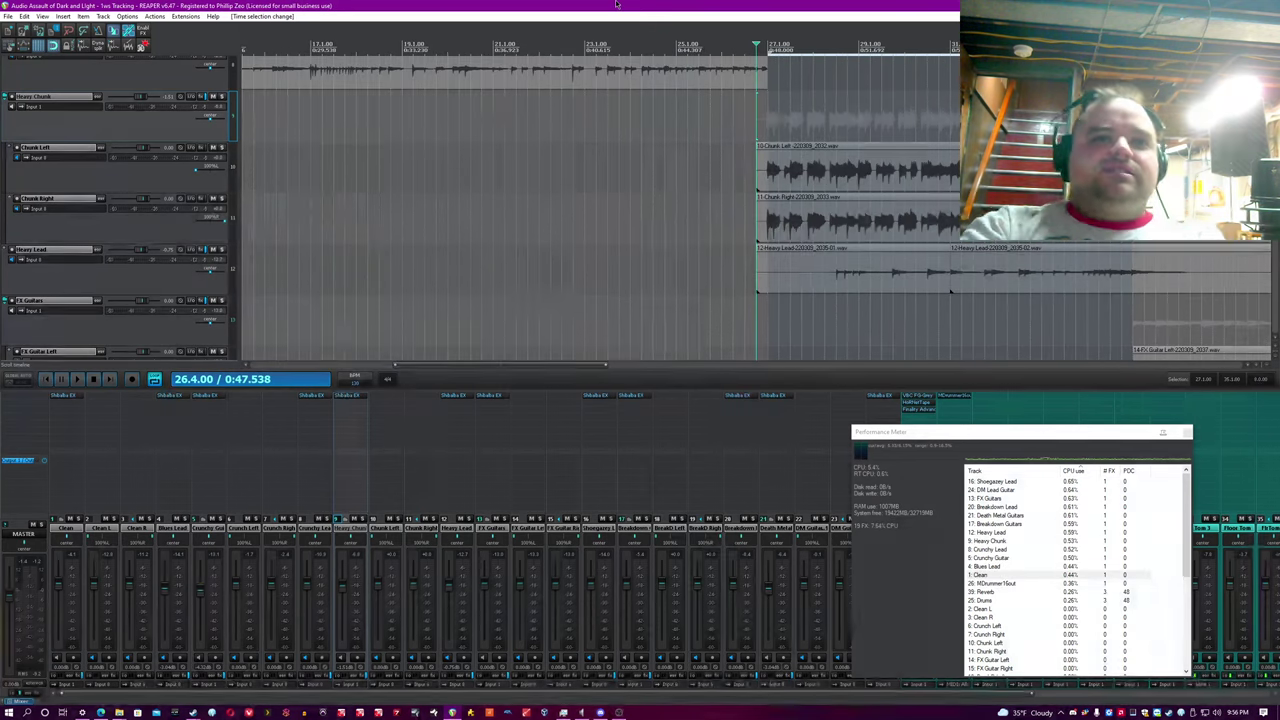
Open Shibalba EX on the Heavy Chunk track, and play that track soloed with the plugin window moved off the track list.
{"action": "left_click", "coordinate": [350, 395]}
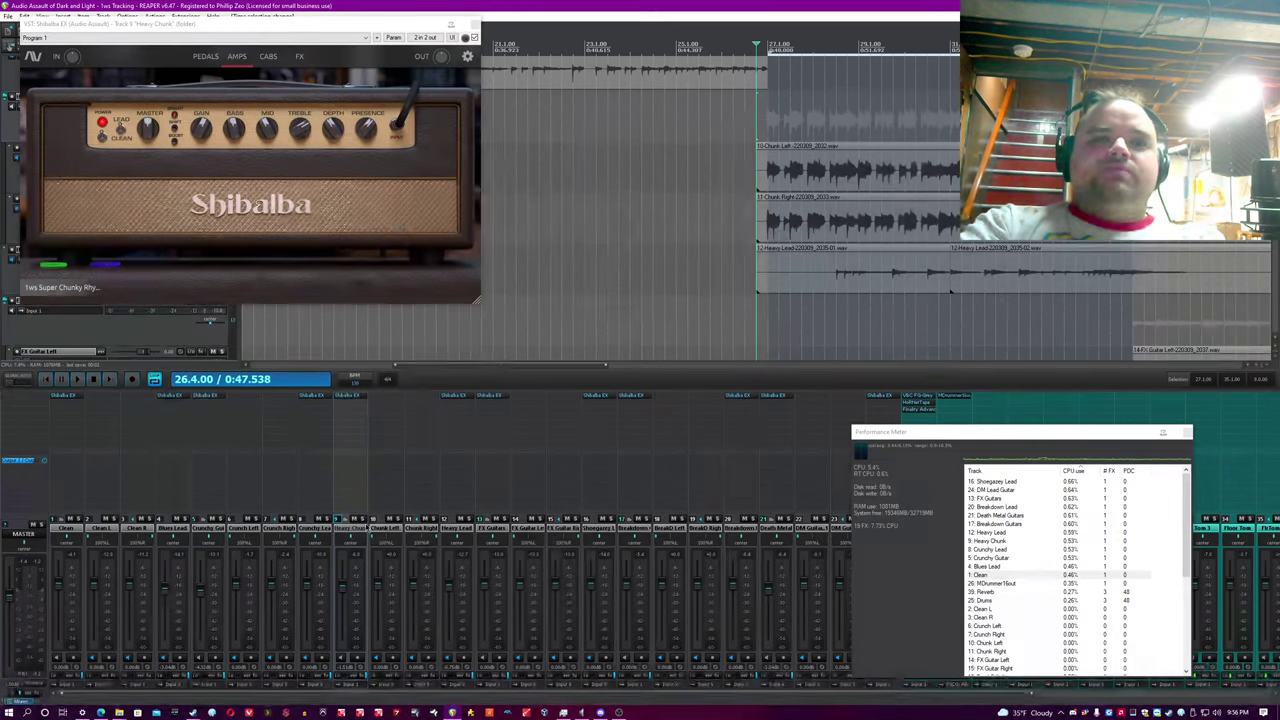
{"action": "left_click", "coordinate": [363, 519]}
{"action": "key", "text": "space"}
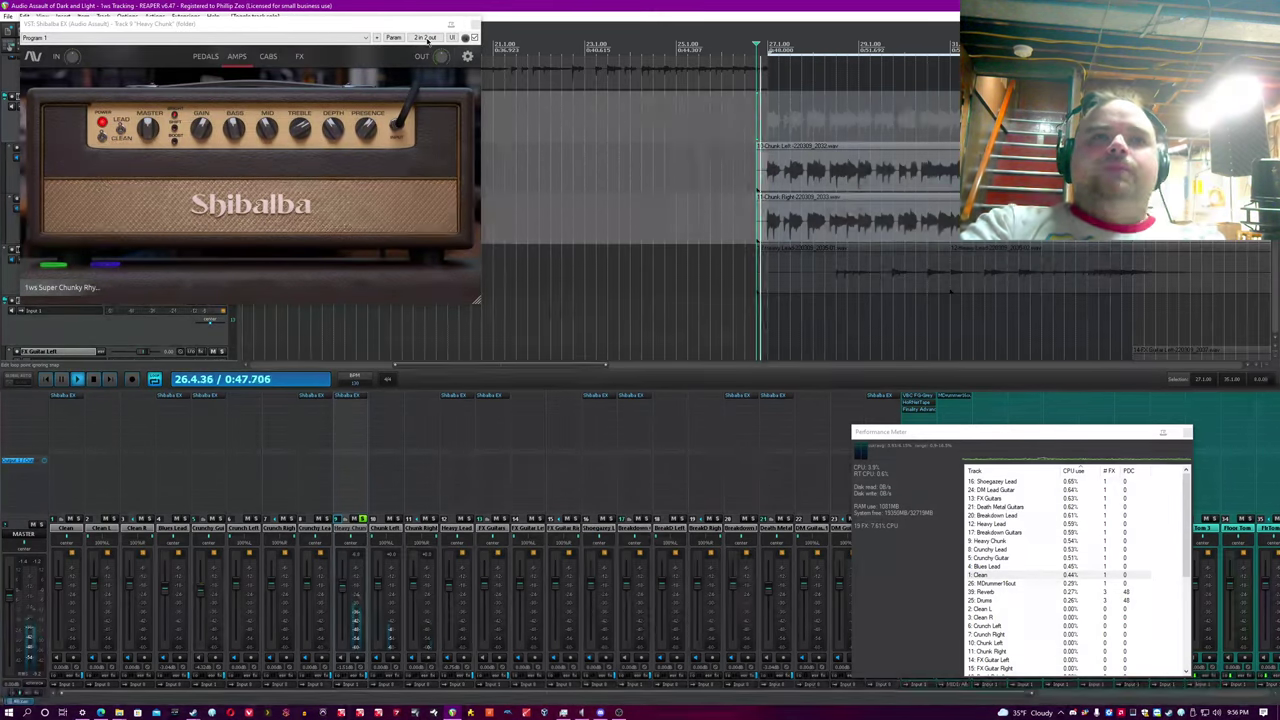
{"action": "left_click_drag", "start_coordinate": [430, 24], "coordinate": [515, 192]}
{"action": "left_click", "coordinate": [343, 9]}
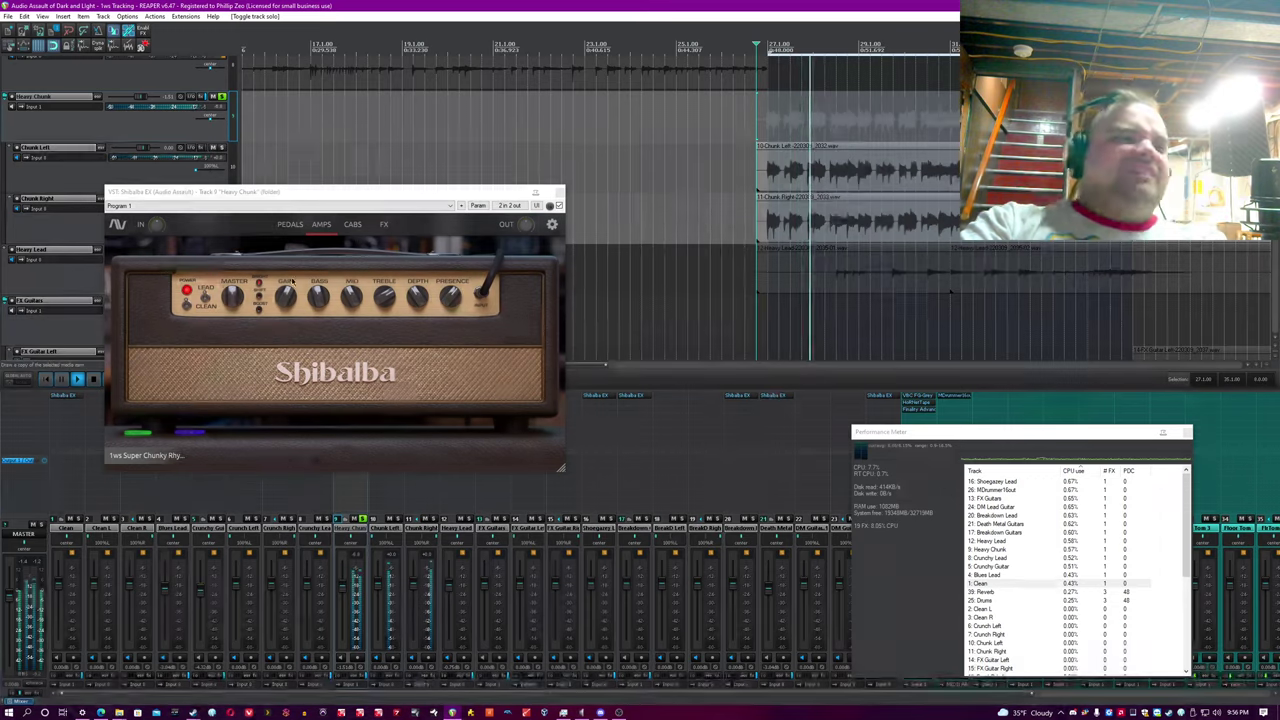
Review the Pedals and Amps pages of the Heavy Chunk plugin in an enlarged window during playback.
{"action": "left_click", "coordinate": [290, 224]}
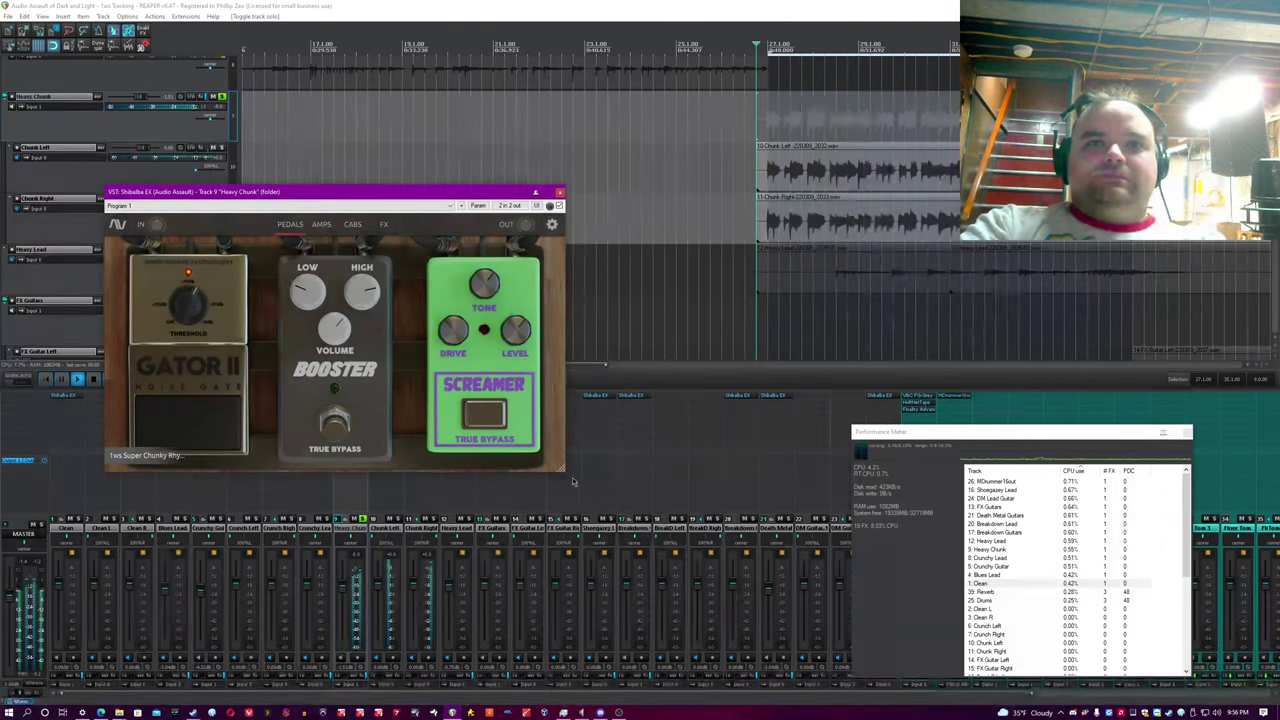
{"action": "left_click_drag", "start_coordinate": [561, 468], "coordinate": [826, 616]}
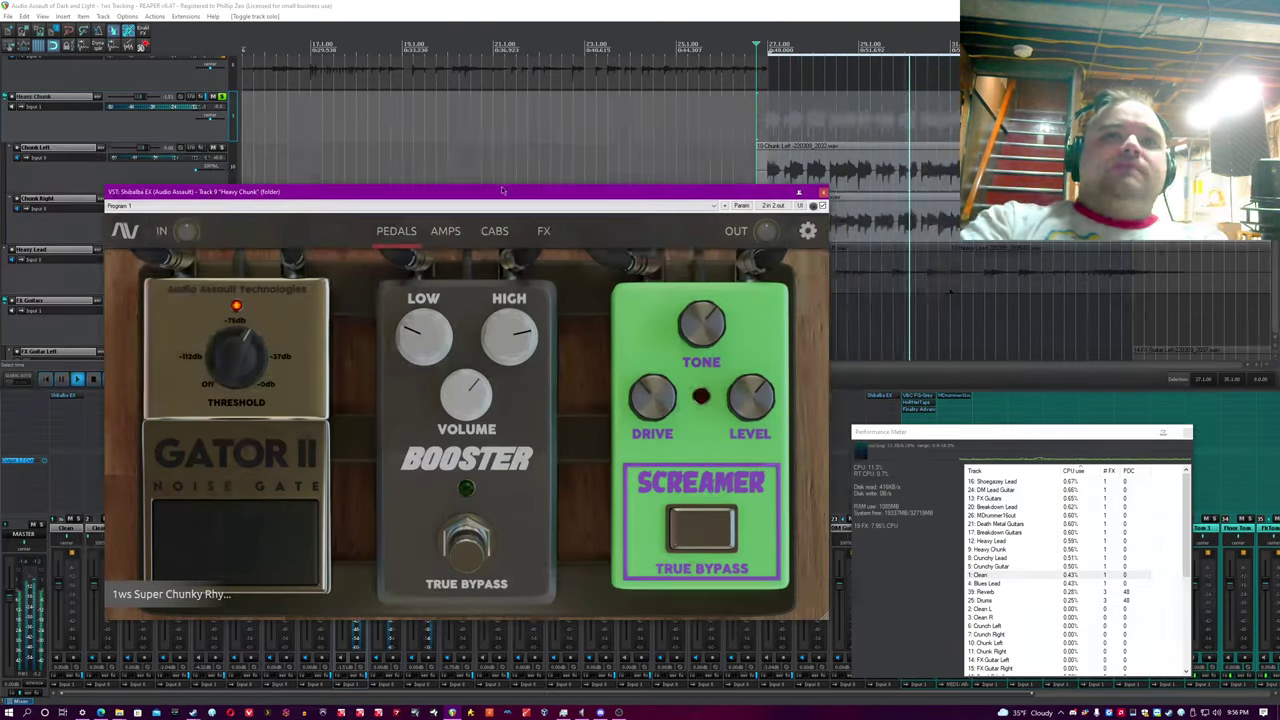
{"action": "left_click_drag", "start_coordinate": [548, 191], "coordinate": [554, 160]}
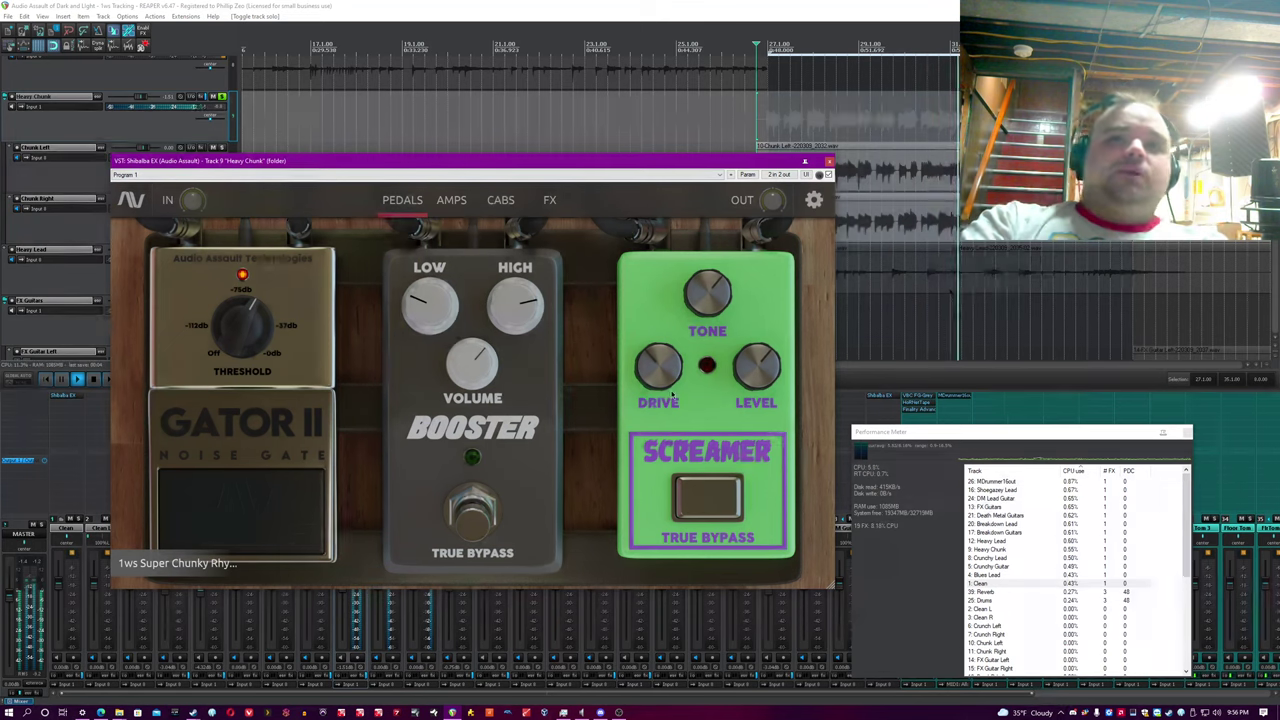
{"action": "left_click", "coordinate": [451, 202]}
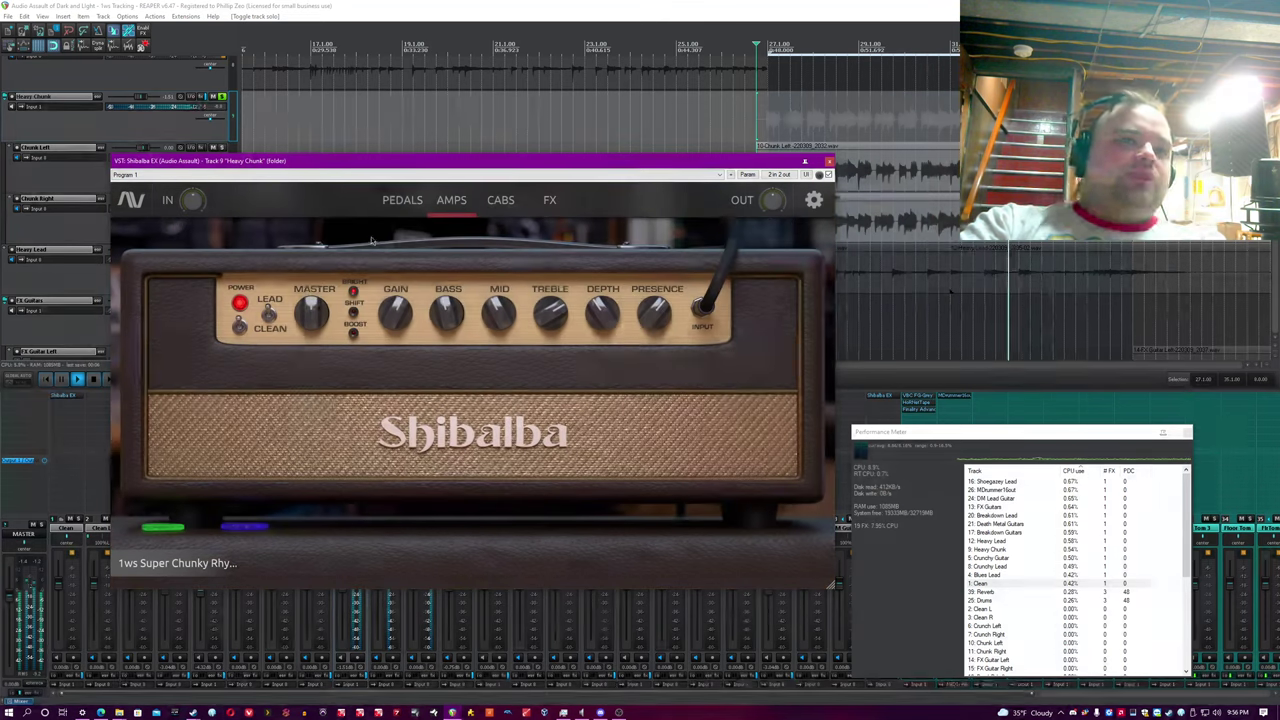
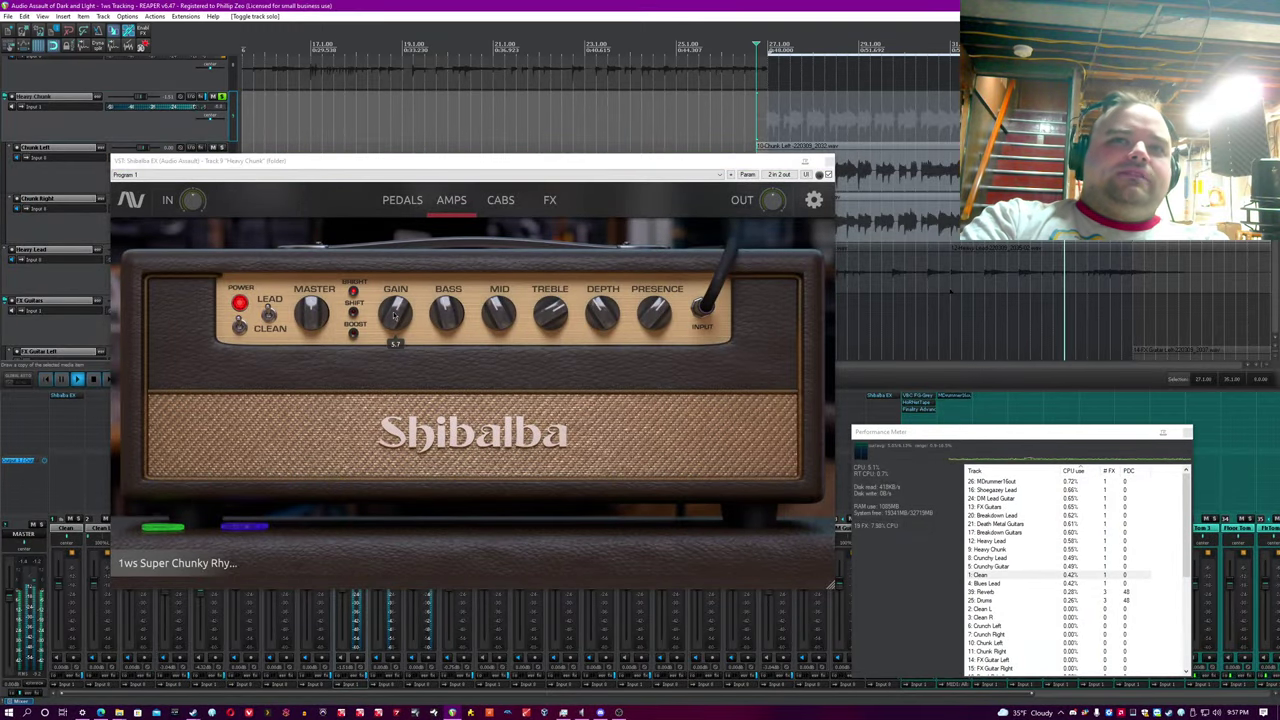
Audition different Gain settings on the Heavy Chunk amp during playback and save the project.
{"action": "key", "text": "space"}
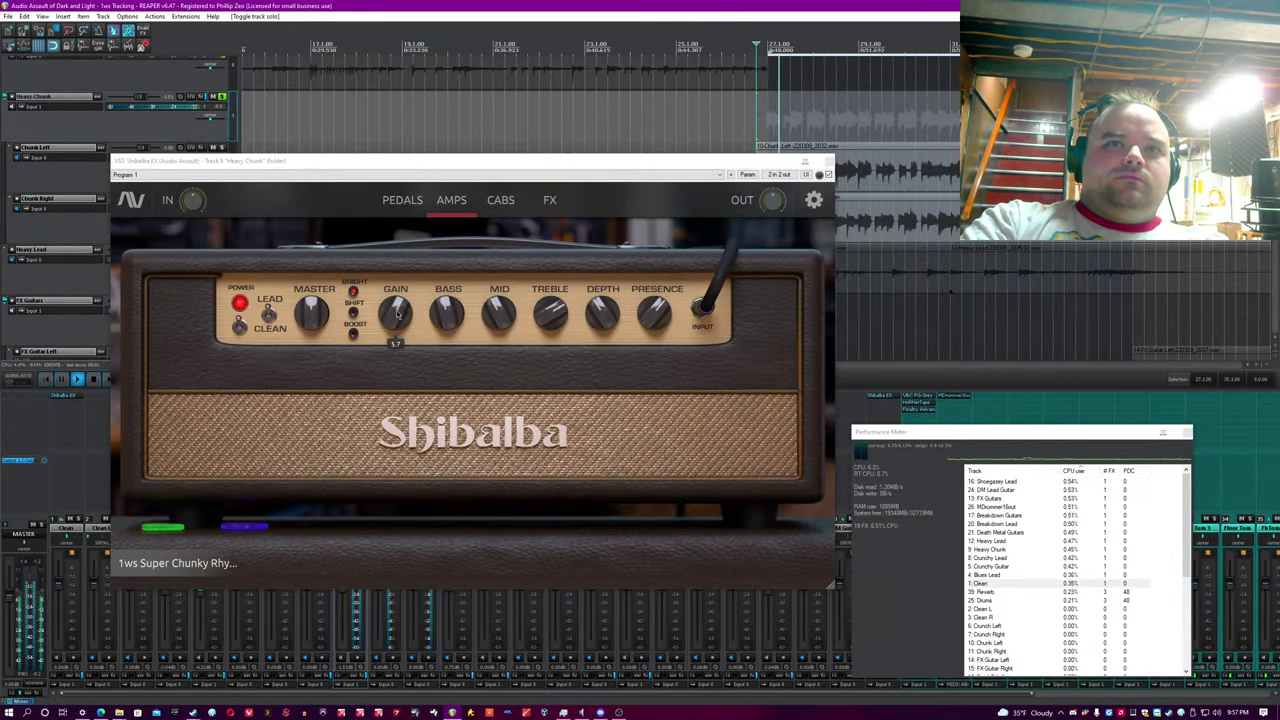
{"action": "double_click", "coordinate": [397, 317]}
{"action": "left_click_drag", "start_coordinate": [396, 318], "coordinate": [405, 346]}
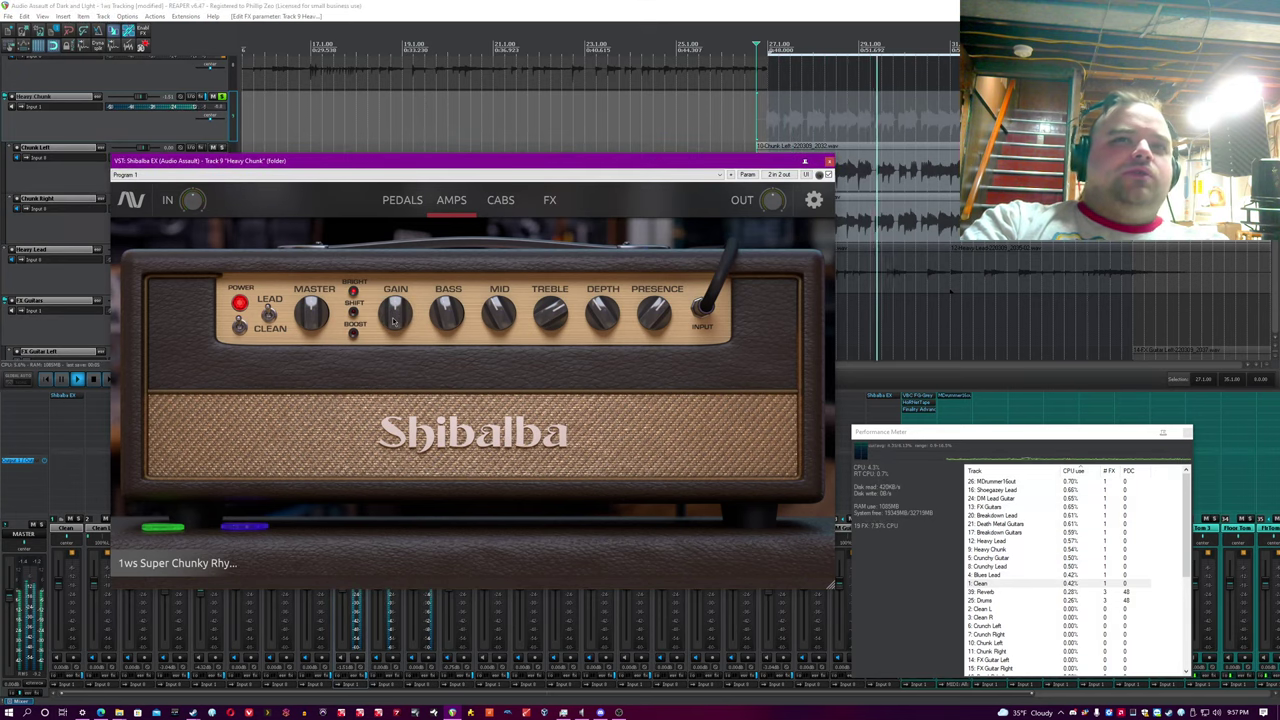
{"action": "left_click_drag", "start_coordinate": [395, 321], "coordinate": [400, 314]}
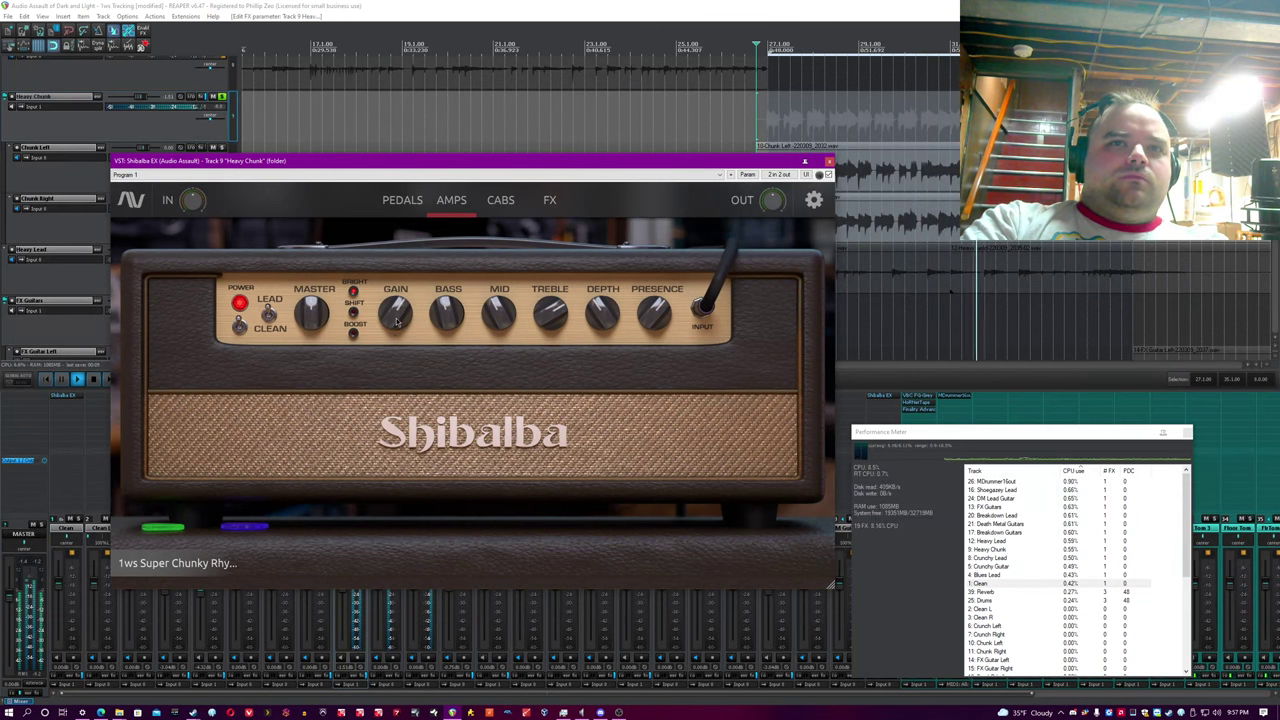
{"action": "left_click", "coordinate": [480, 5]}
{"action": "key", "text": "ctrl+s"}
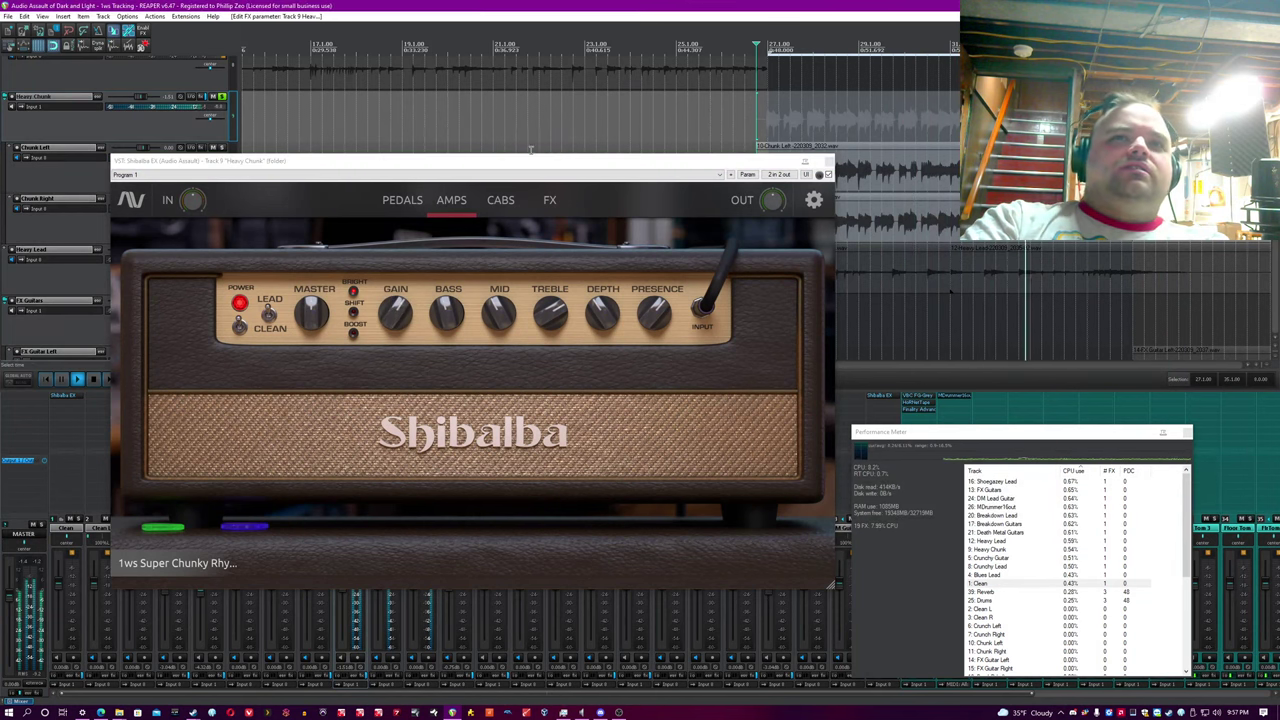
Review the Cabs and FX pages of the Heavy Chunk plugin and close its window.
{"action": "left_click", "coordinate": [501, 201]}
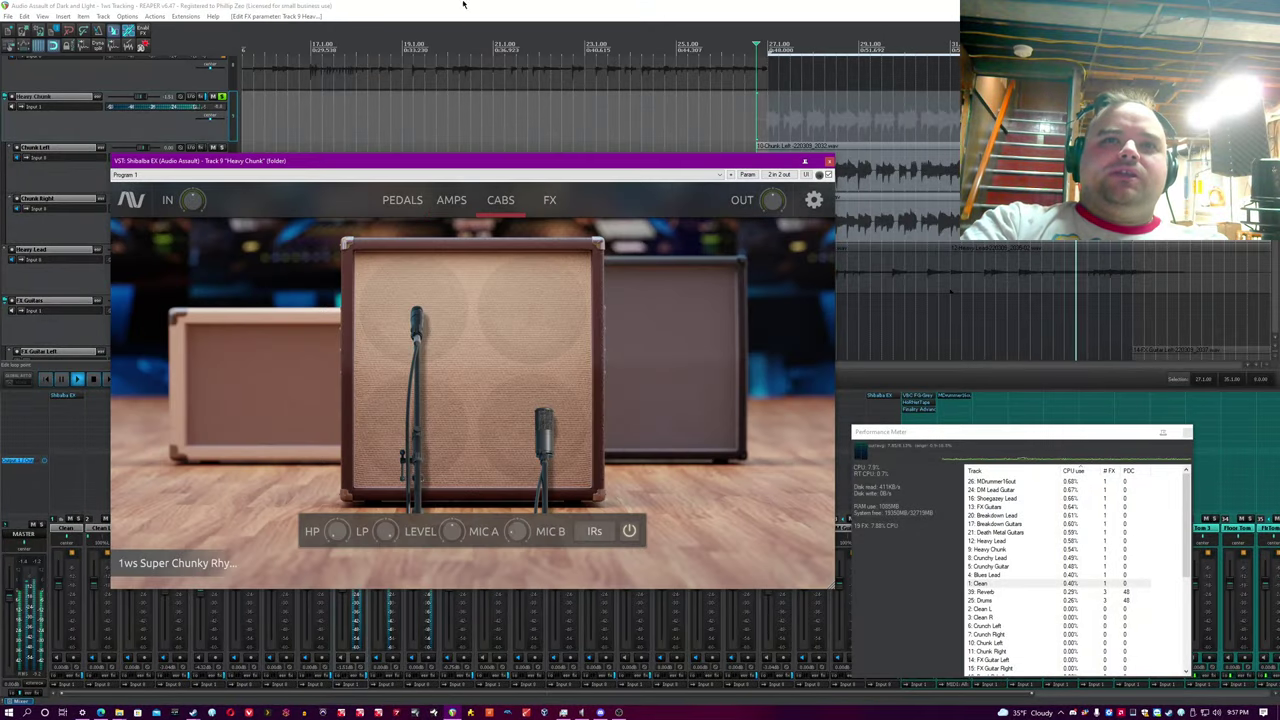
{"action": "left_click", "coordinate": [549, 201]}
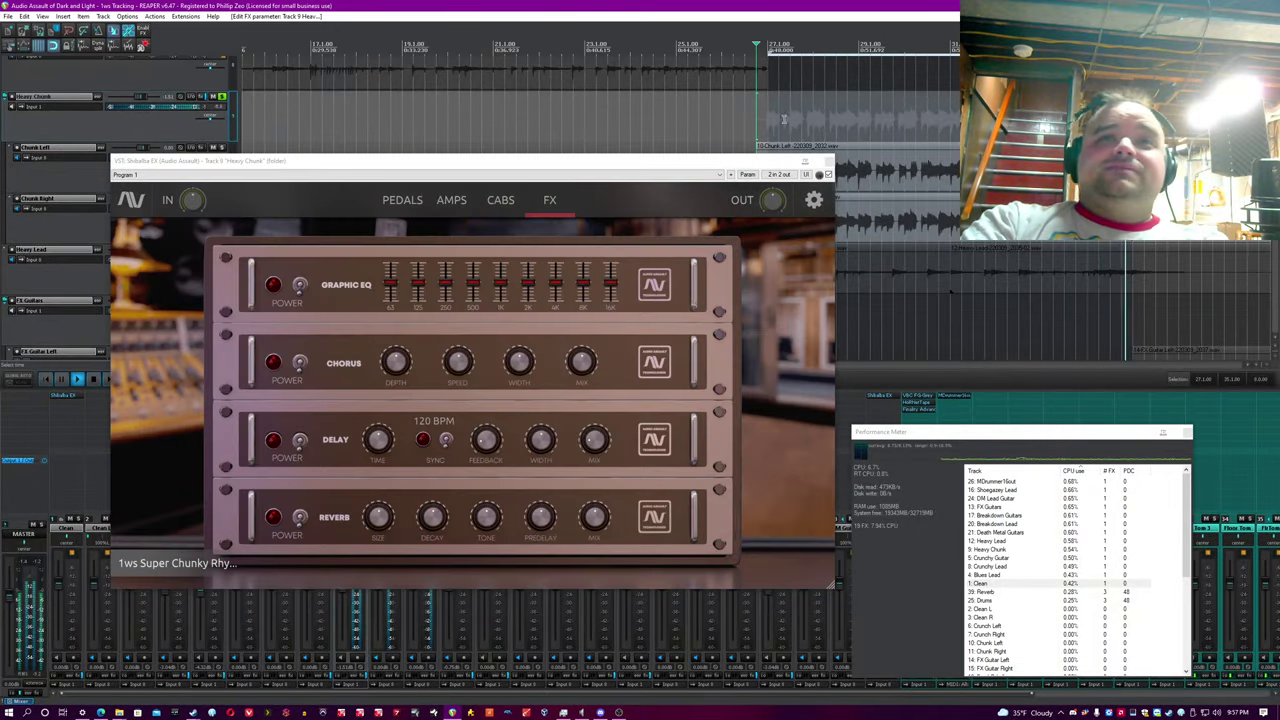
{"action": "left_click", "coordinate": [828, 162]}
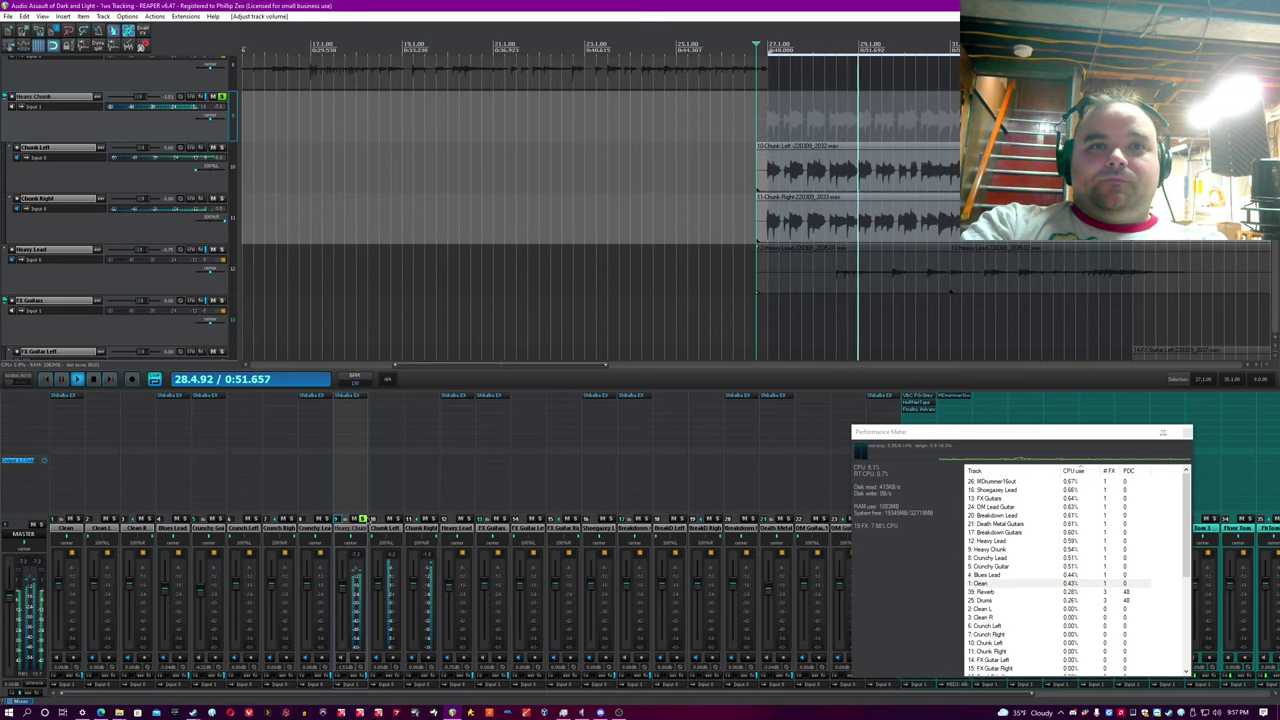
Solo Heavy Lead in place of Heavy Chunk and show its Shibalba EX amp in an enlarged window.
{"action": "left_click", "coordinate": [458, 527]}
{"action": "left_click", "coordinate": [465, 519]}
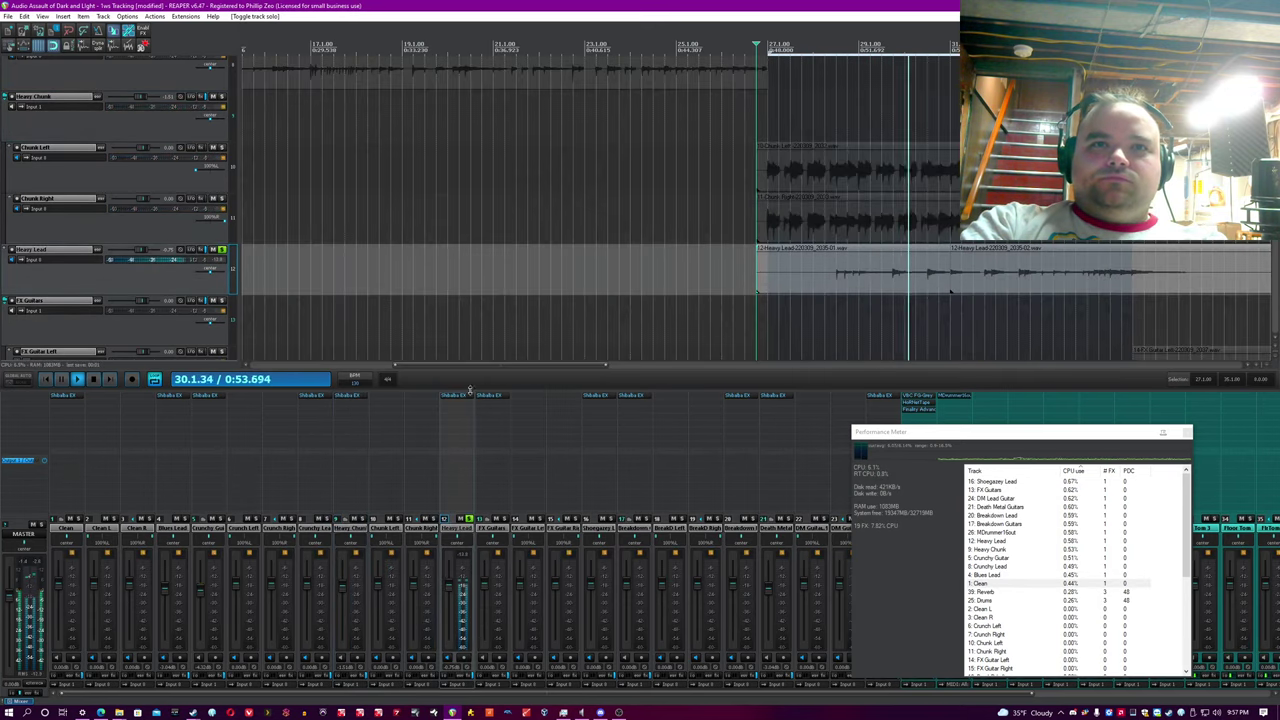
{"action": "left_click", "coordinate": [460, 395]}
{"action": "left_click", "coordinate": [621, 5]}
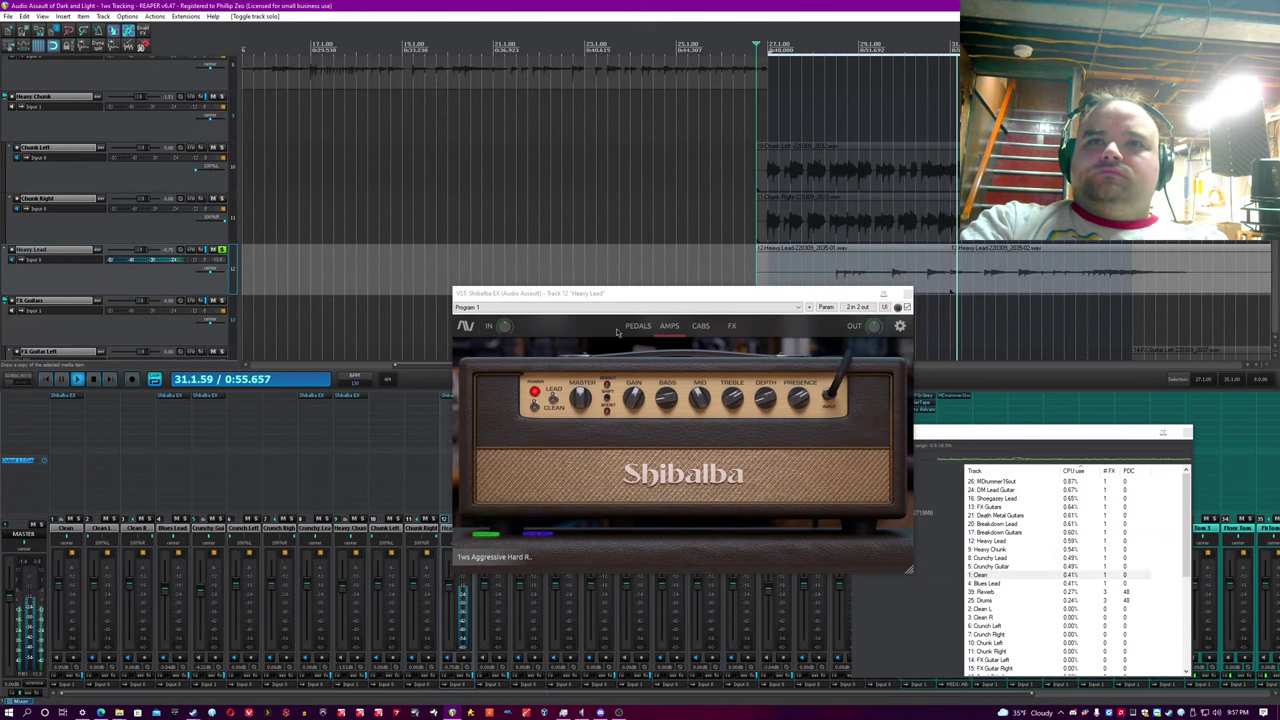
{"action": "left_click_drag", "start_coordinate": [714, 295], "coordinate": [504, 175]}
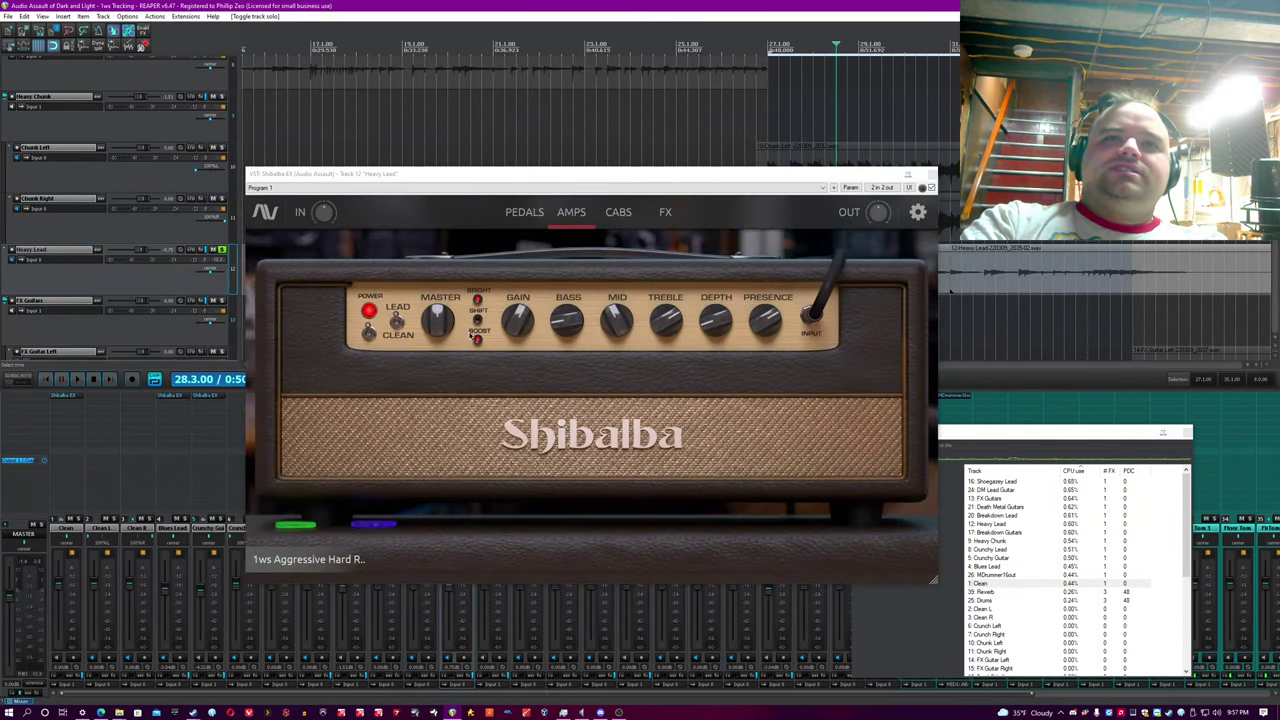
Review the Pedals, Amps, Cabs and FX pages of the Heavy Lead plugin and close its window.
{"action": "left_click", "coordinate": [524, 212]}
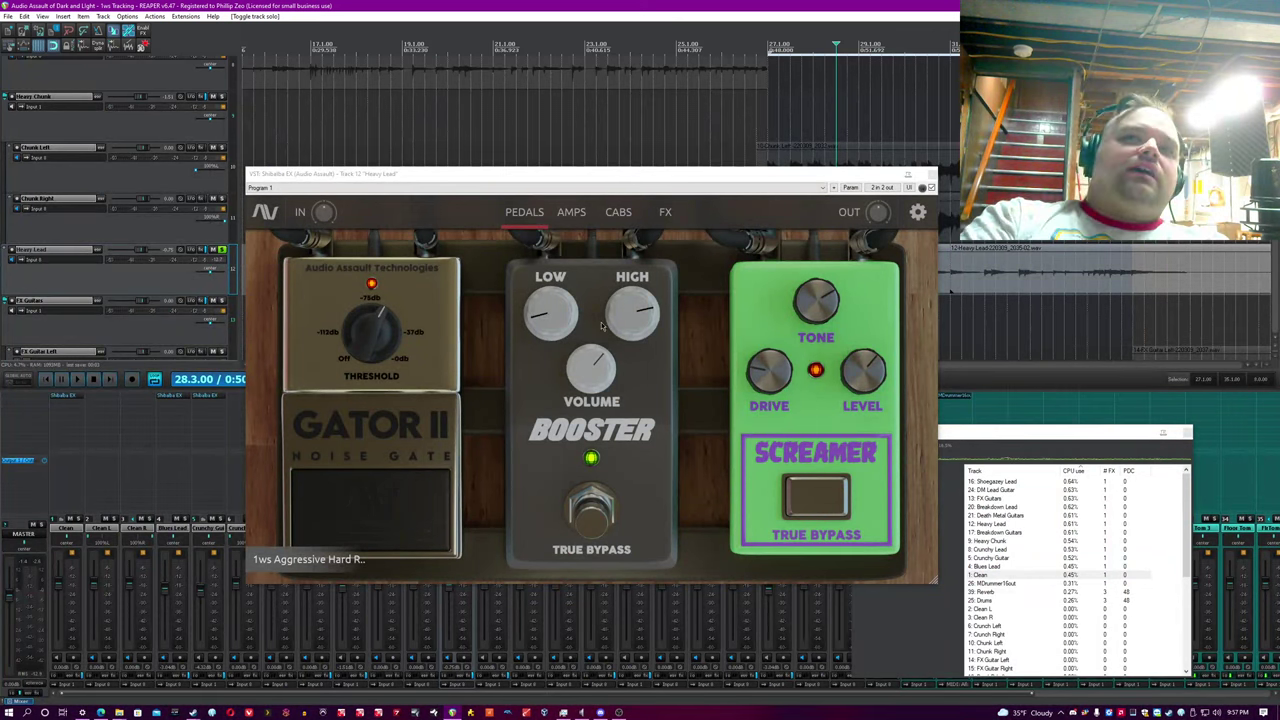
{"action": "mouse_move", "coordinate": [777, 384]}
{"action": "left_click", "coordinate": [571, 212]}
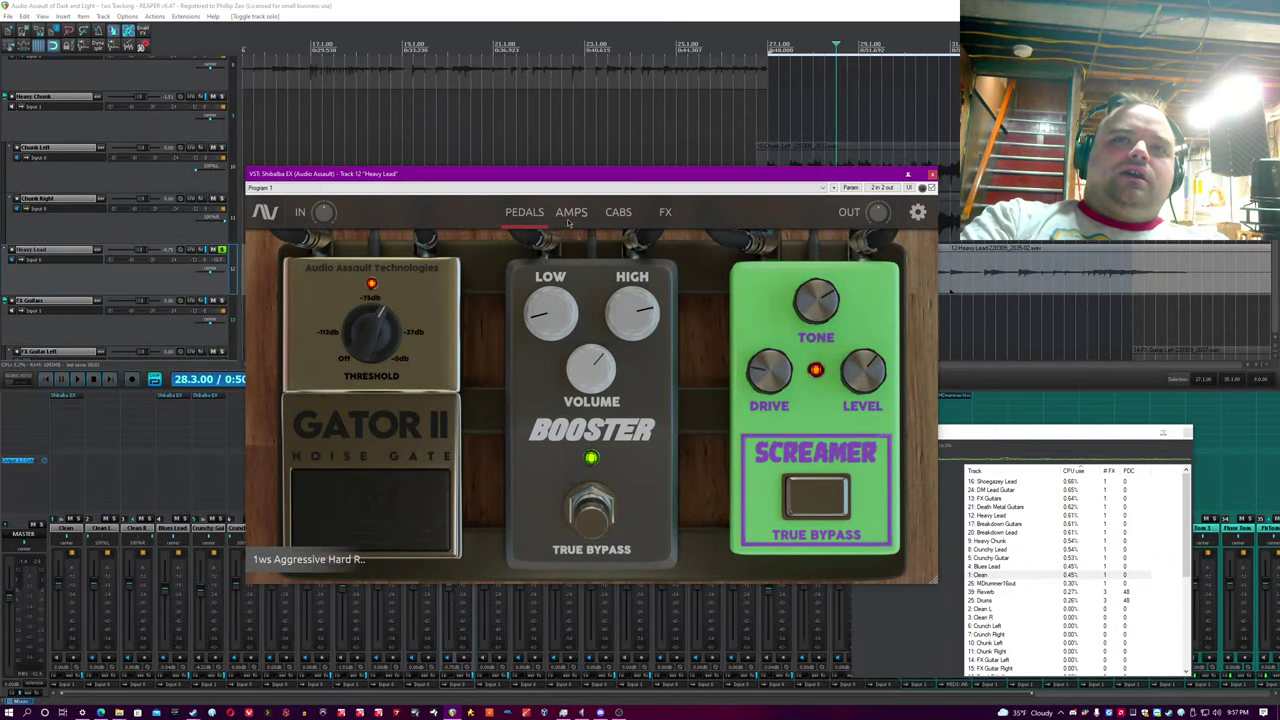
{"action": "mouse_move", "coordinate": [519, 321]}
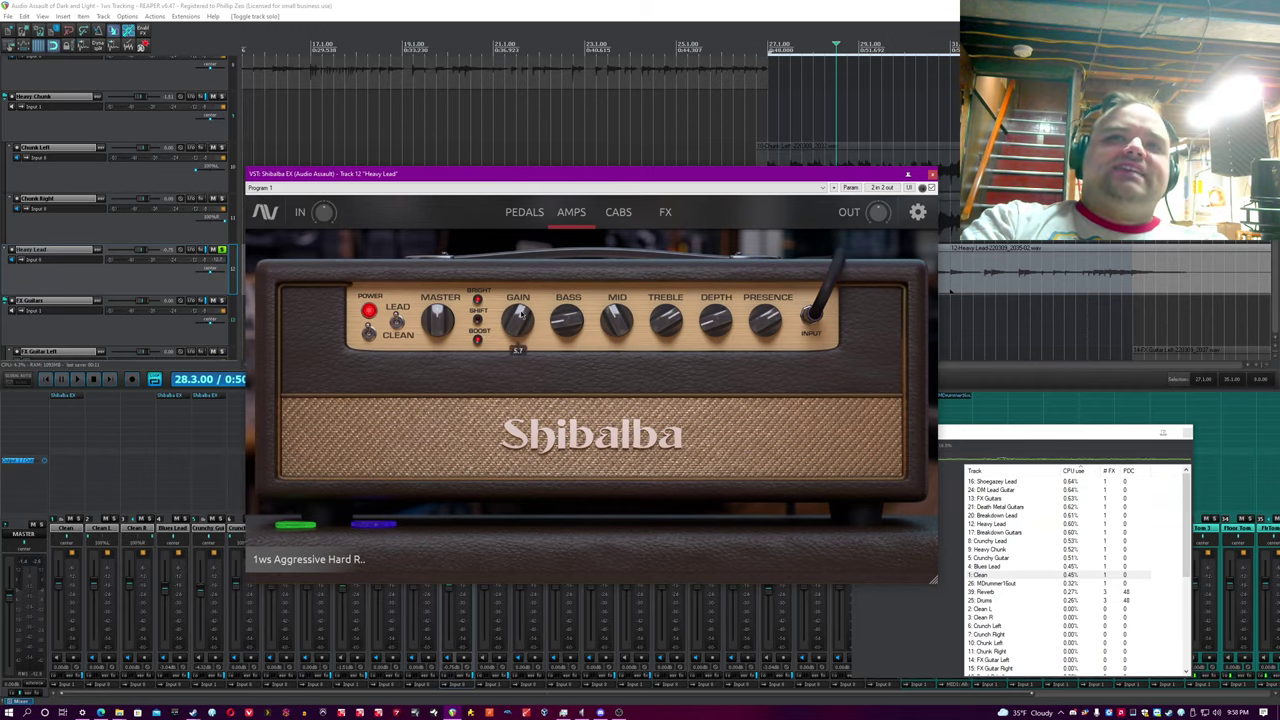
{"action": "left_click", "coordinate": [618, 212]}
{"action": "left_click", "coordinate": [609, 4]}
{"action": "left_click", "coordinate": [666, 212]}
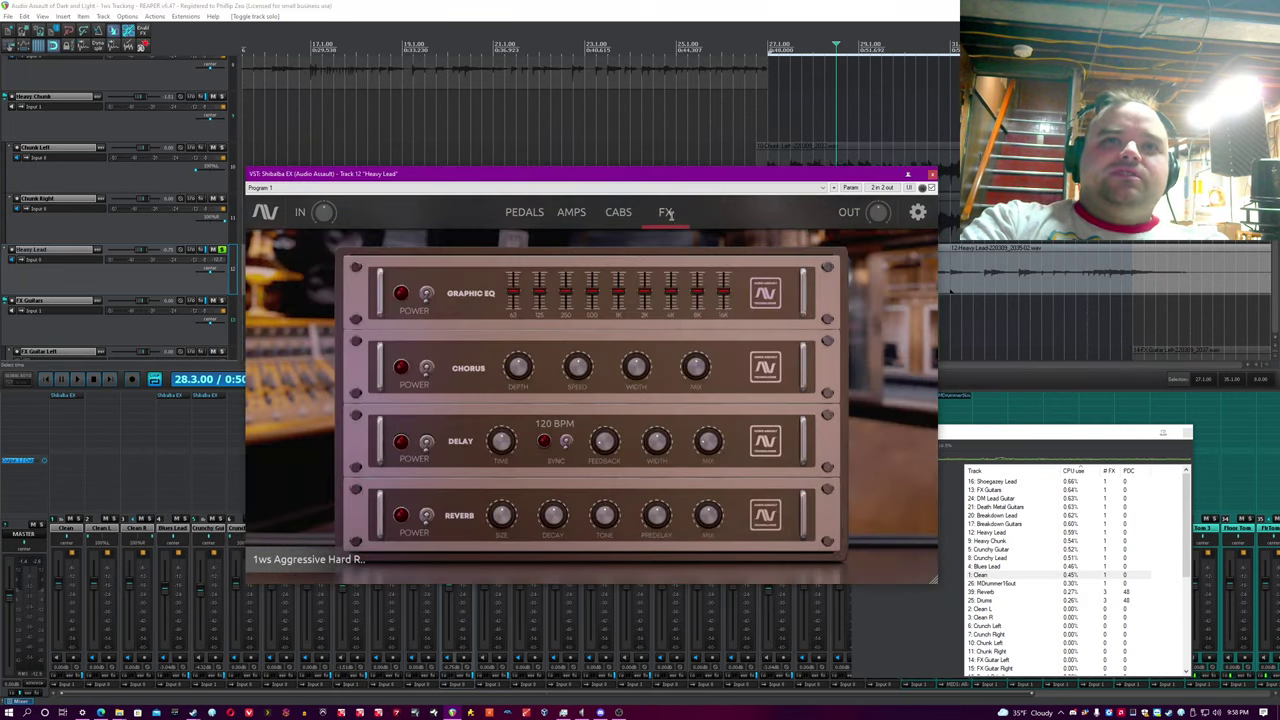
{"action": "left_click", "coordinate": [572, 212]}
{"action": "left_click", "coordinate": [932, 176]}
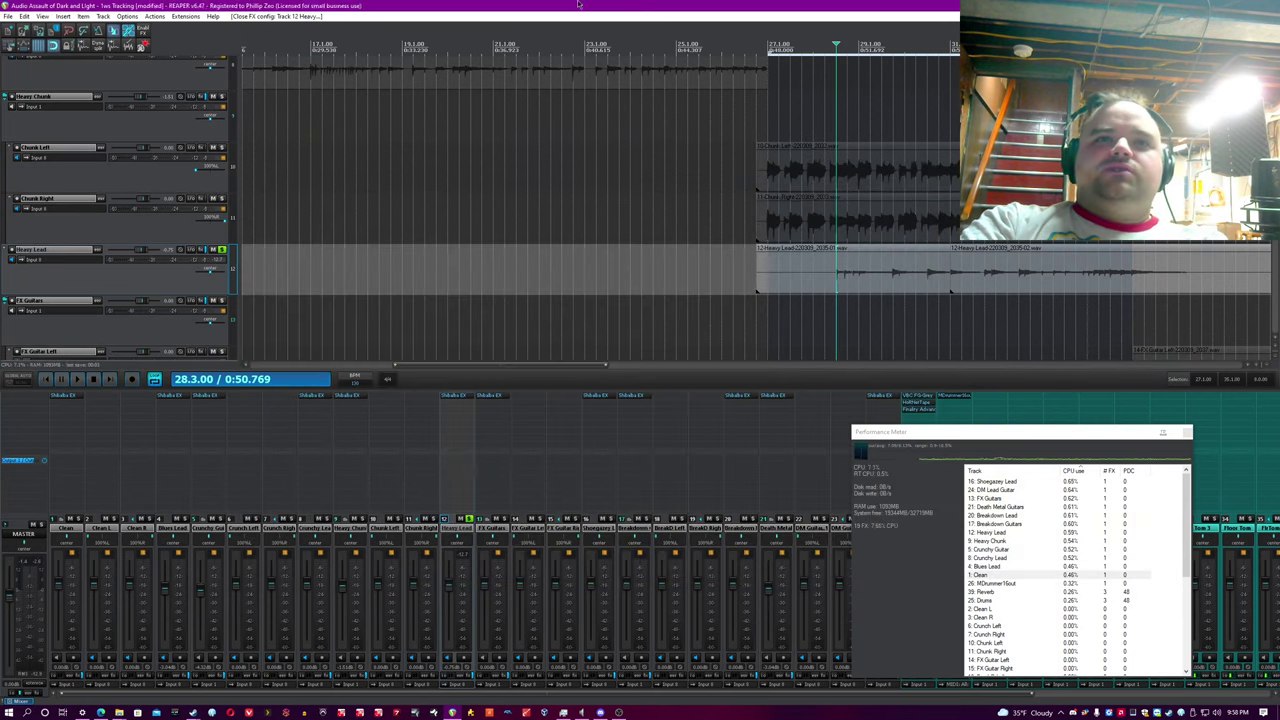
Unsolo Heavy Lead, play the full mix from 28.3.00, and skip ahead to 33.4.00.
{"action": "left_click", "coordinate": [469, 519]}
{"action": "key", "text": "space"}
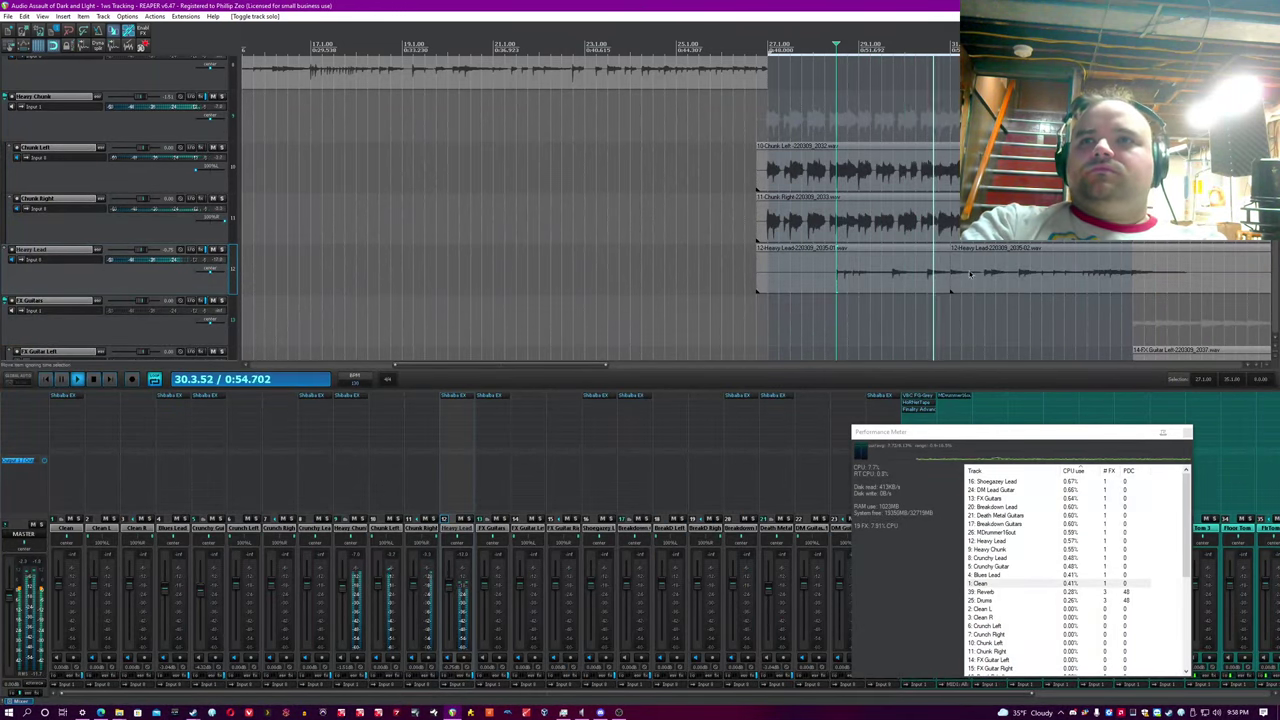
{"action": "left_click", "coordinate": [973, 274]}
{"action": "scroll", "coordinate": [973, 274], "scroll_direction": "up", "scroll_amount": 3}
{"action": "scroll", "coordinate": [778, 4], "scroll_direction": "down", "scroll_amount": 3}
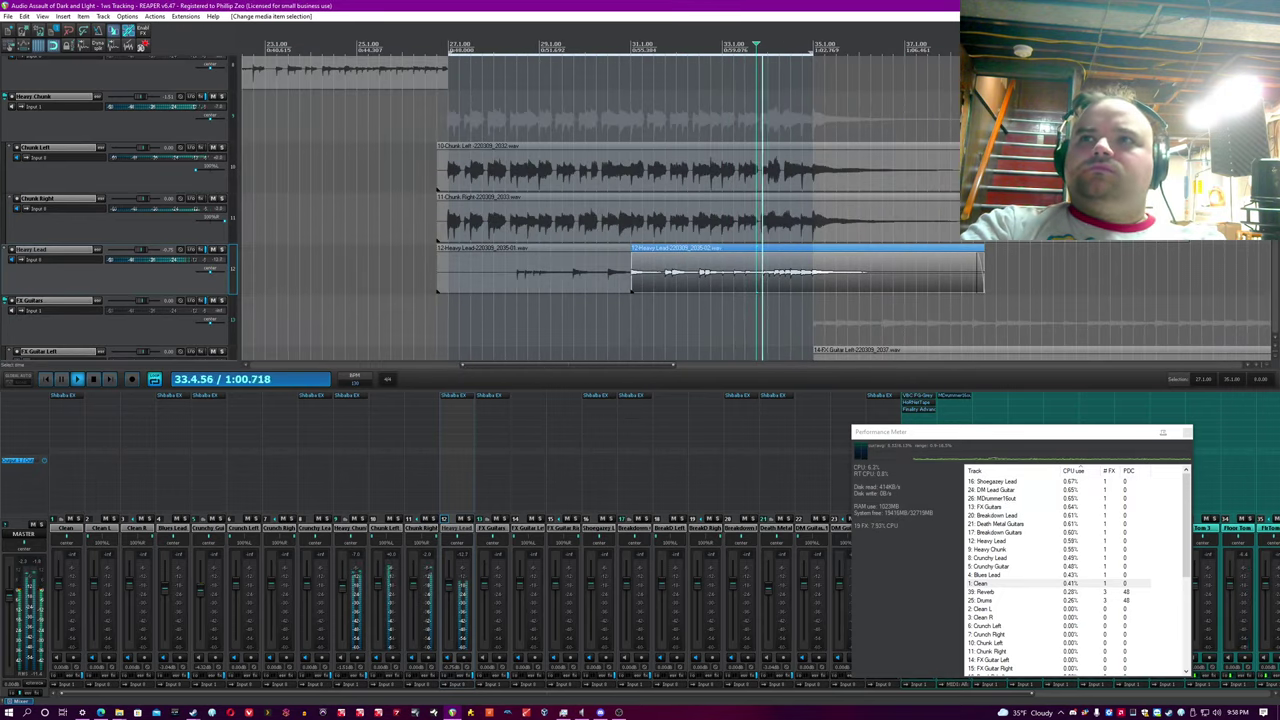
Stop playback and set a time selection starting at 35.1.00 over the FX Guitars section.
{"action": "scroll", "coordinate": [728, 122], "scroll_direction": "down", "scroll_amount": 5}
{"action": "key", "text": "space"}
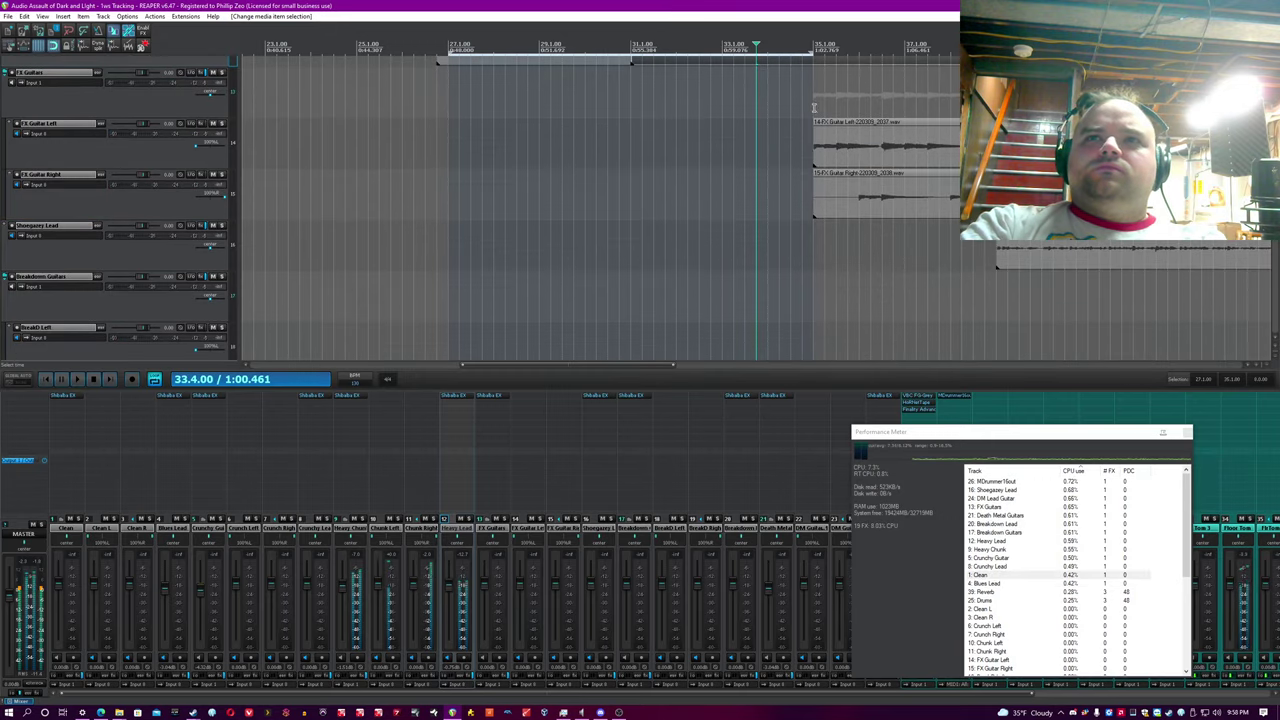
{"action": "scroll", "coordinate": [600, 200], "scroll_direction": "right", "scroll_amount": 6}
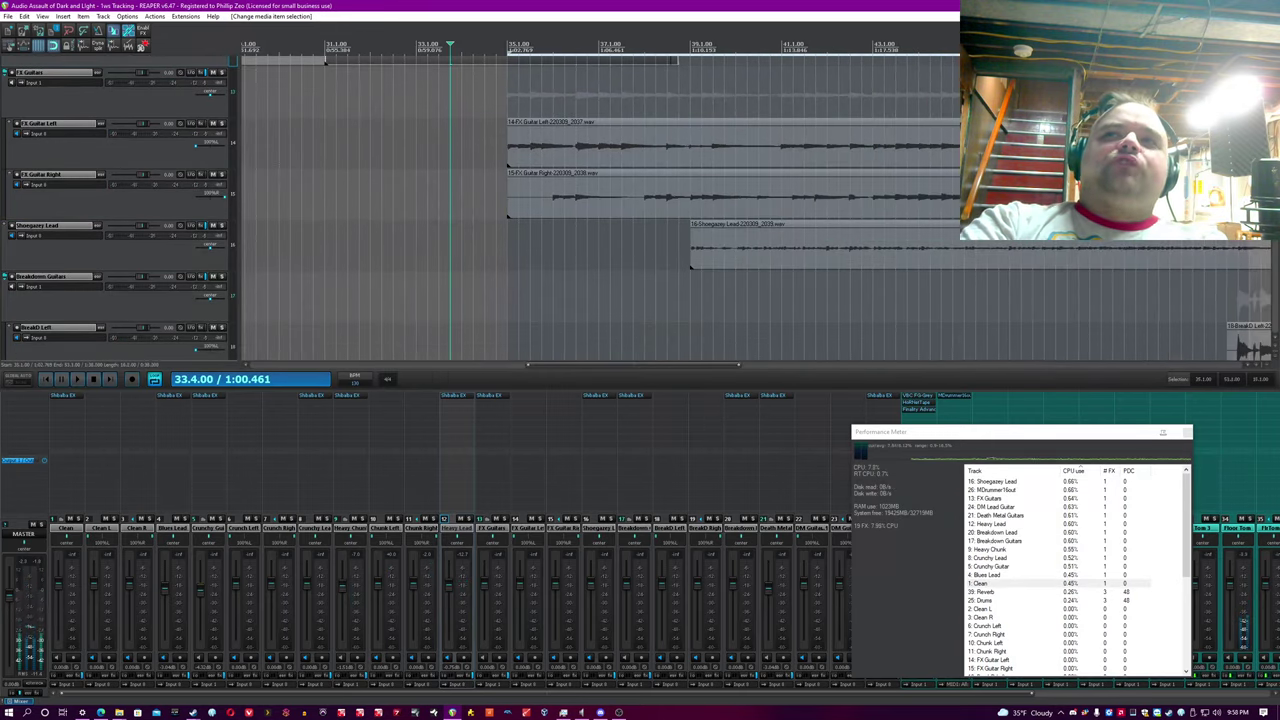
Adjust the end of the time selection and place the edit cursor at 35.1.00, where the FX Guitars items begin.
{"action": "left_click_drag", "start_coordinate": [1074, 50], "coordinate": [1086, 50]}
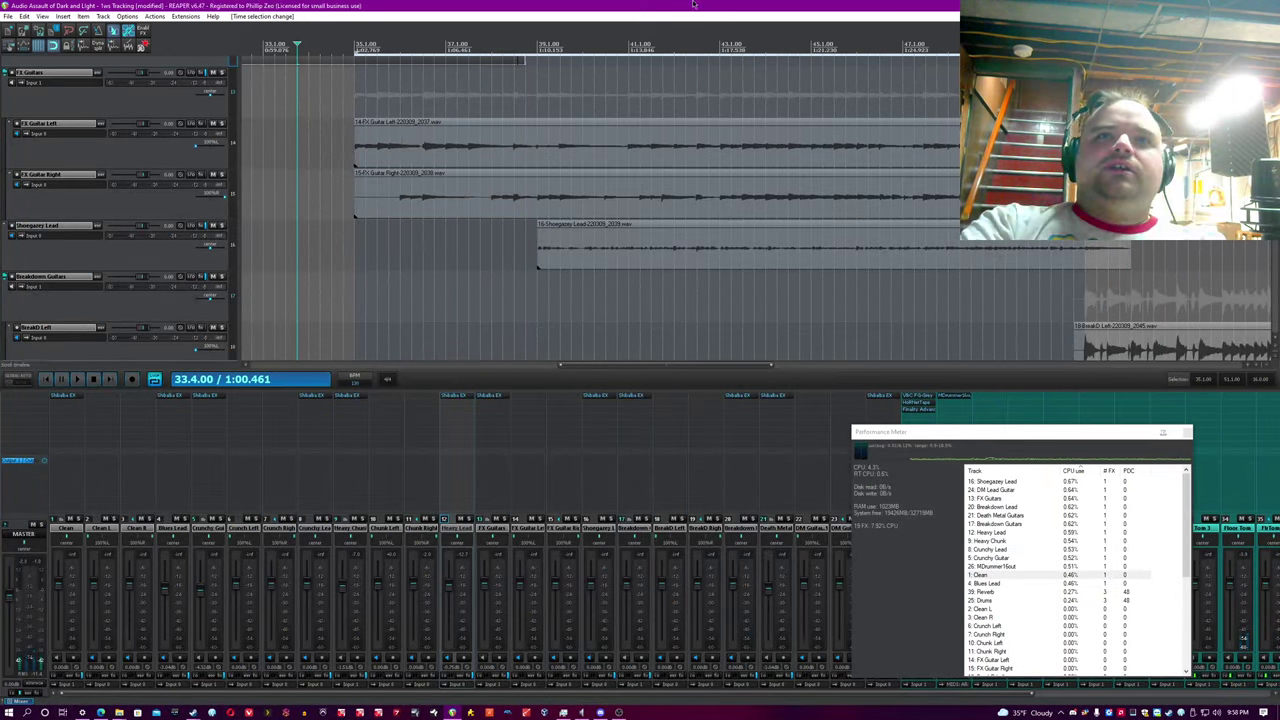
{"action": "left_click", "coordinate": [343, 135]}
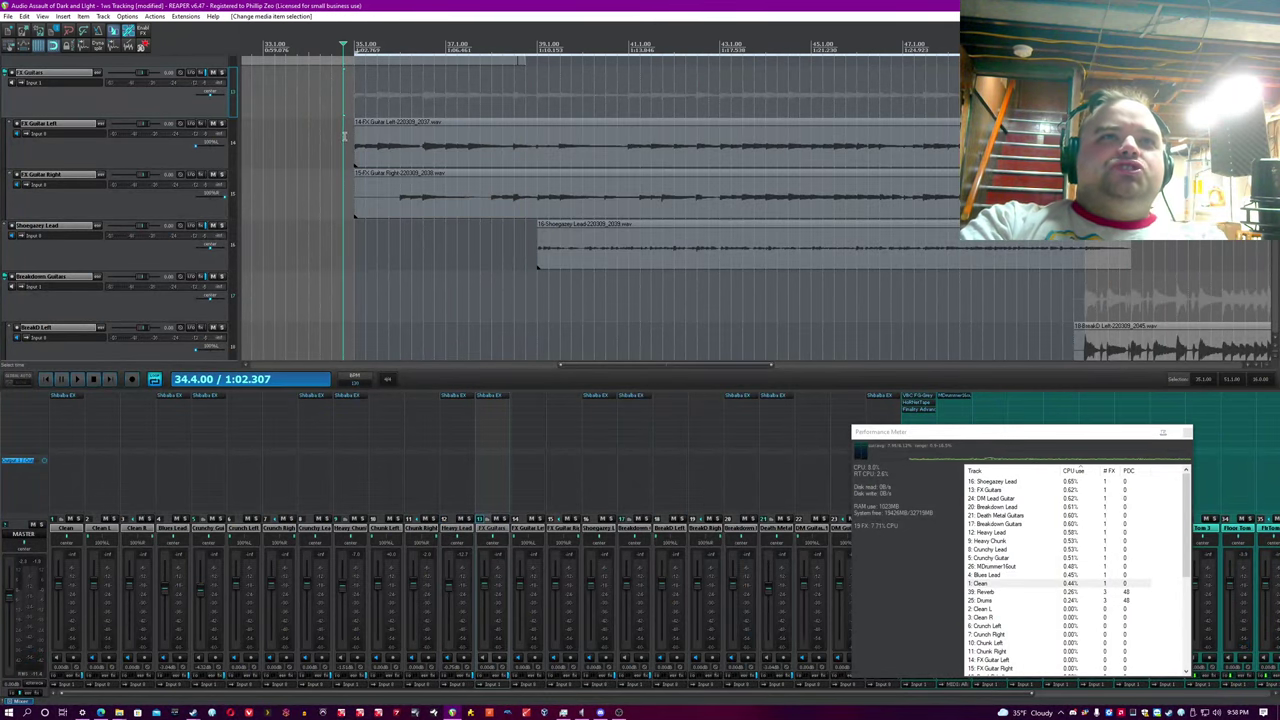
{"action": "left_click", "coordinate": [353, 110]}
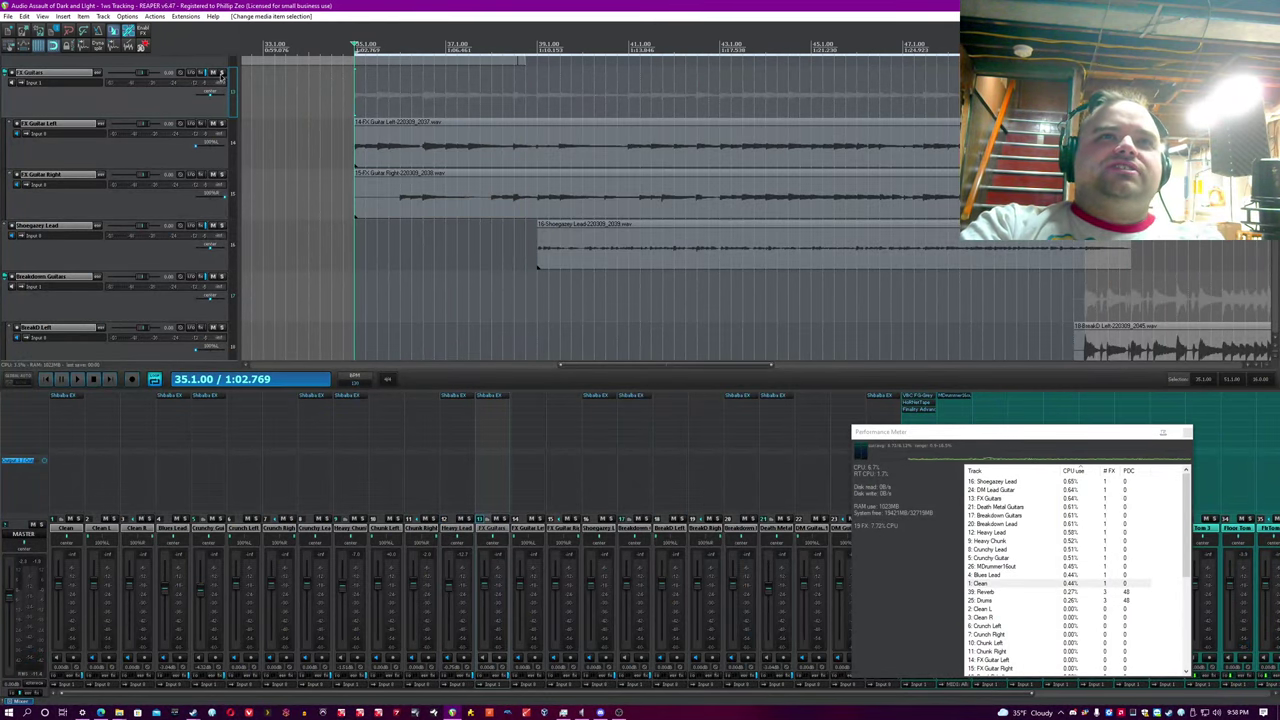
Solo FX Guitars and play it with its Shibalba EX amp shown in an enlarged window below the guitar tracks.
{"action": "left_click", "coordinate": [222, 72]}
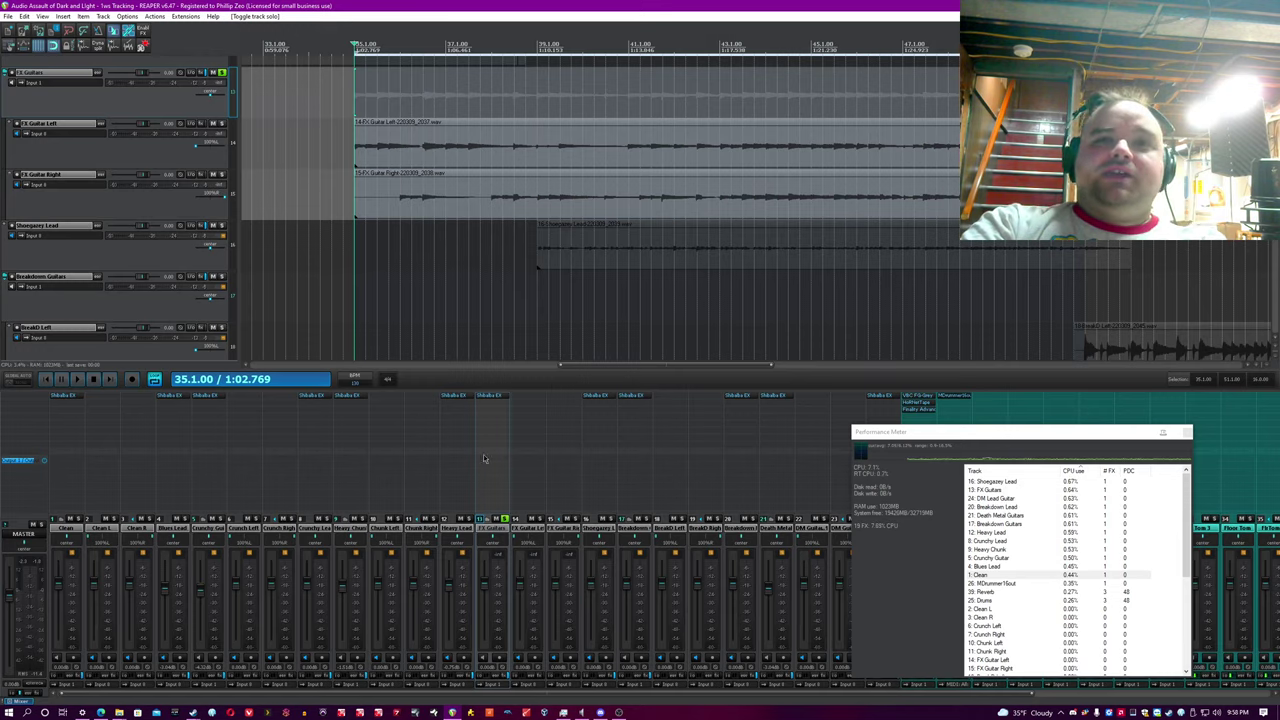
{"action": "left_click", "coordinate": [494, 396]}
{"action": "key", "text": "space"}
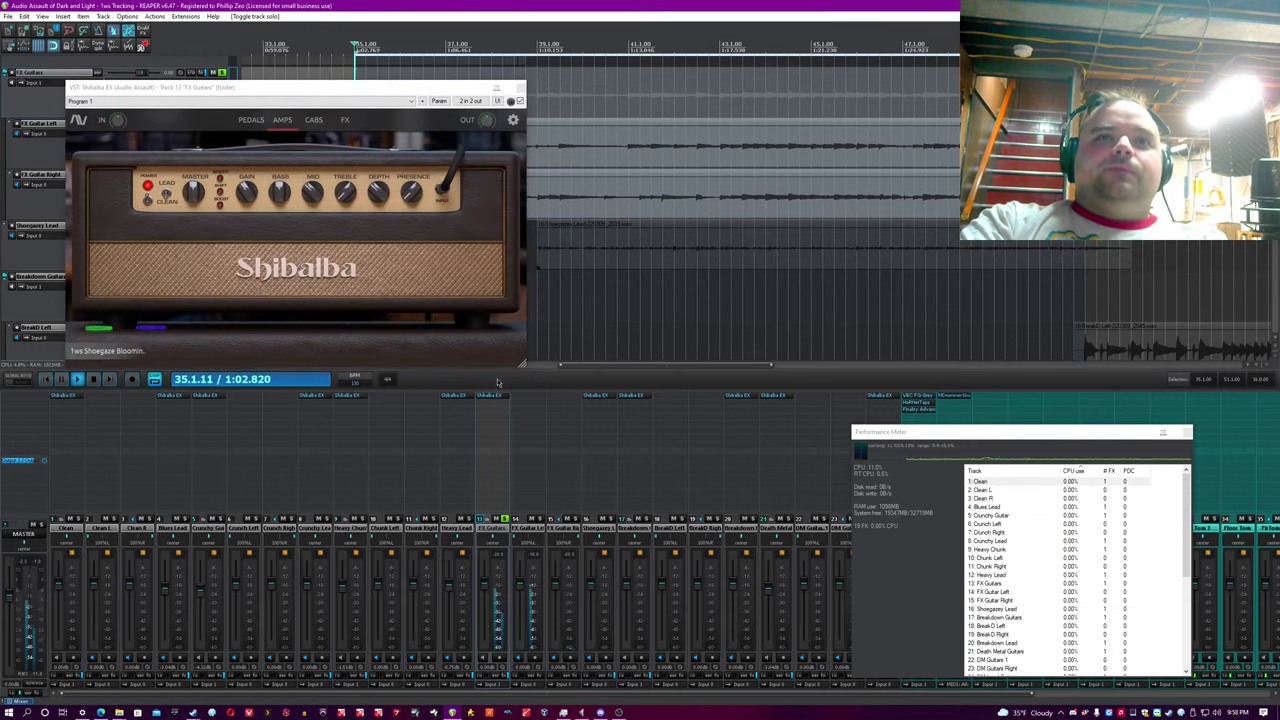
{"action": "left_click_drag", "start_coordinate": [522, 364], "coordinate": [776, 496]}
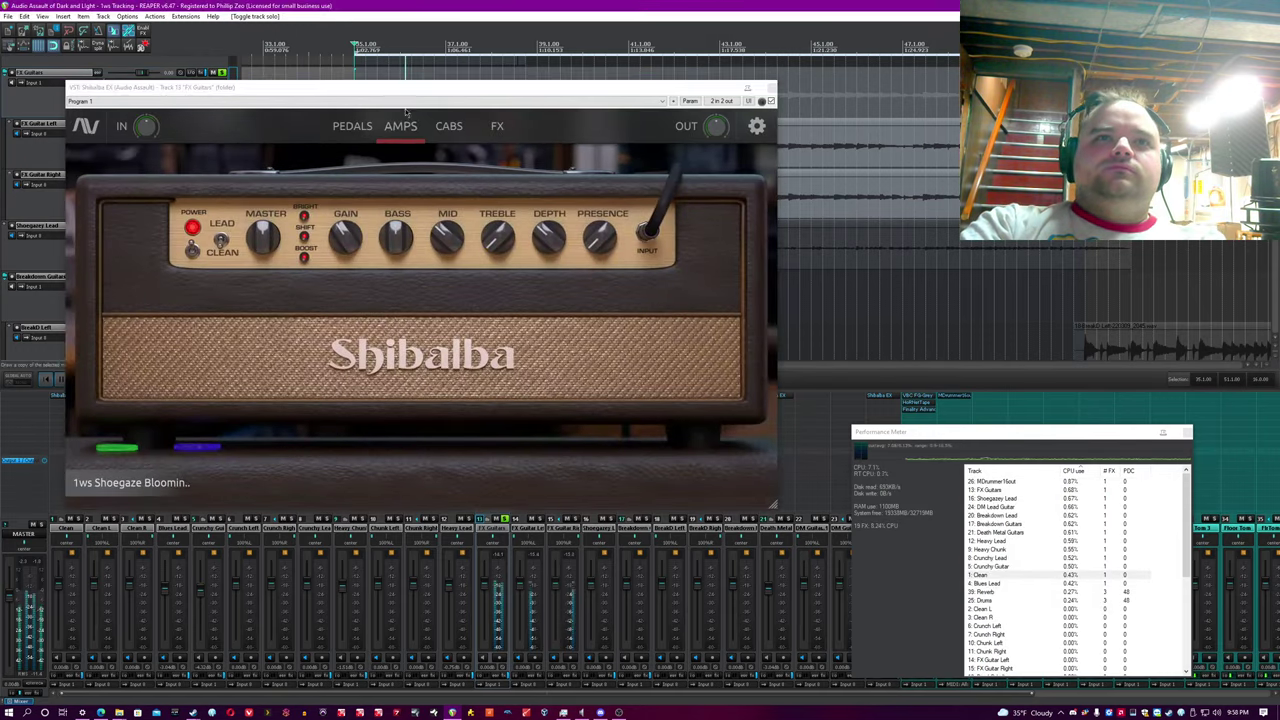
{"action": "left_click_drag", "start_coordinate": [400, 97], "coordinate": [507, 274]}
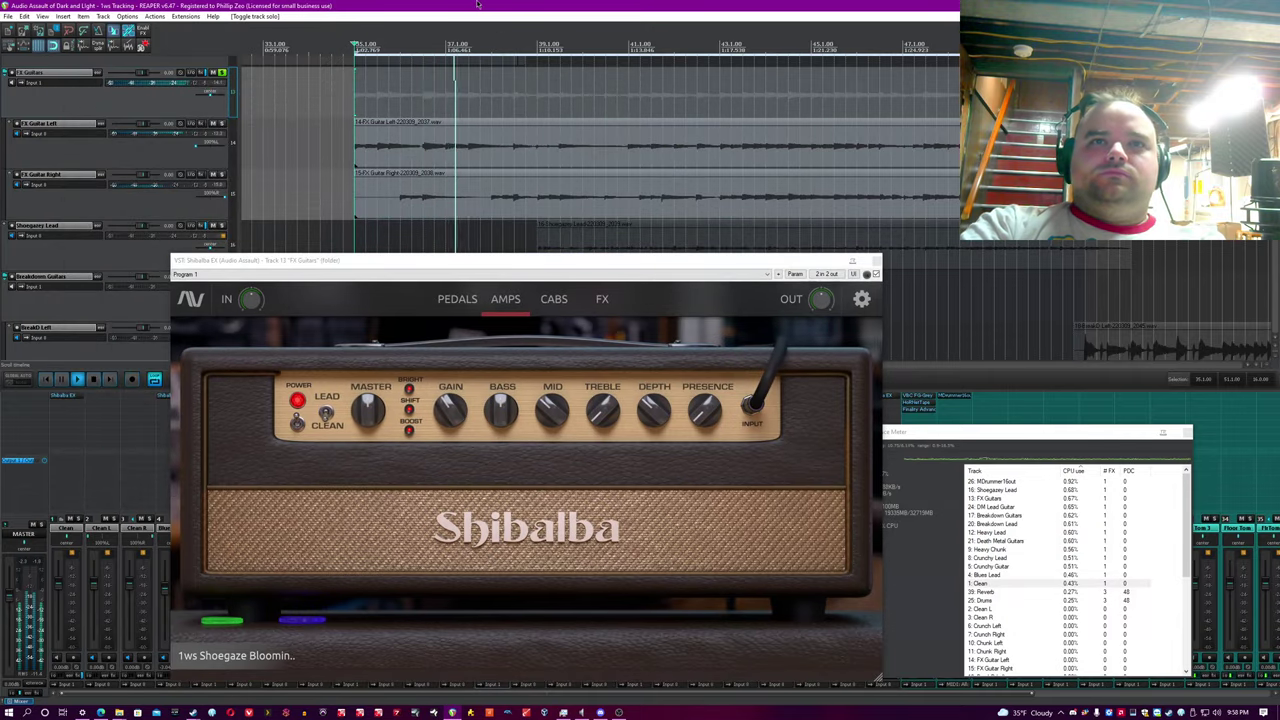
Review the Pedals and Amps pages of the FX Guitars plugin, trying the amp's Shift switch.
{"action": "left_click", "coordinate": [460, 300]}
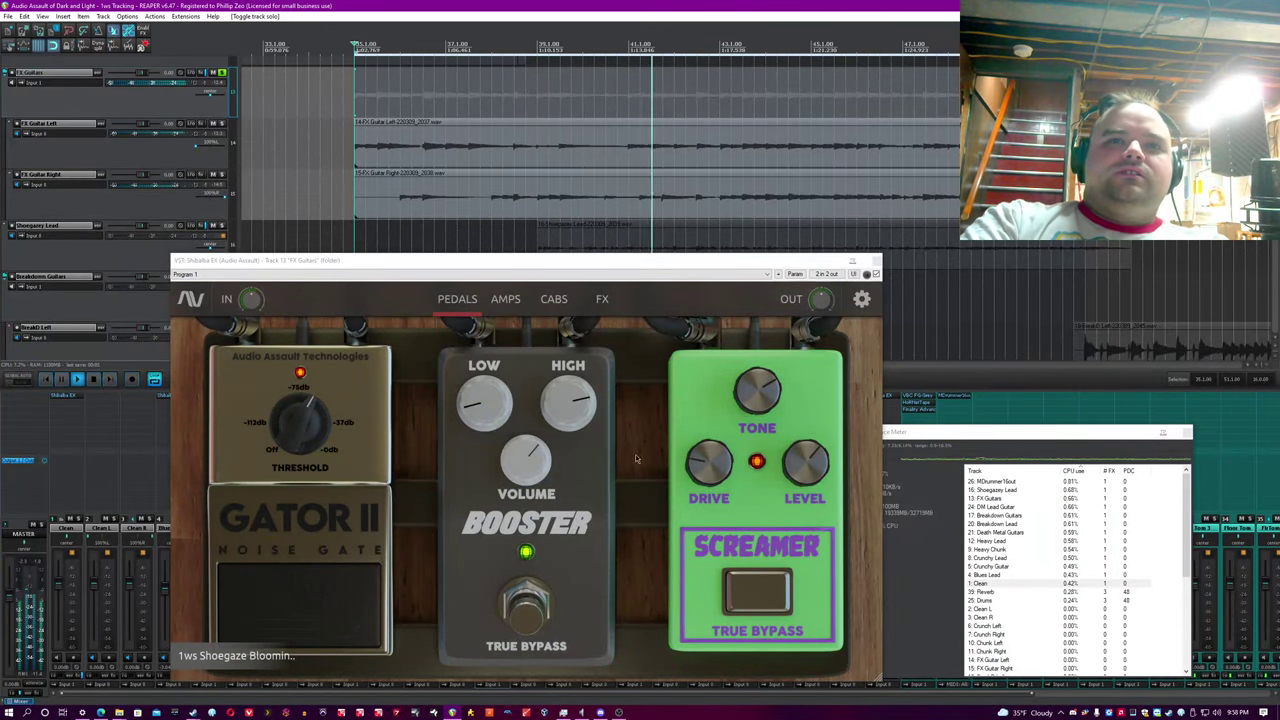
{"action": "left_click", "coordinate": [512, 304]}
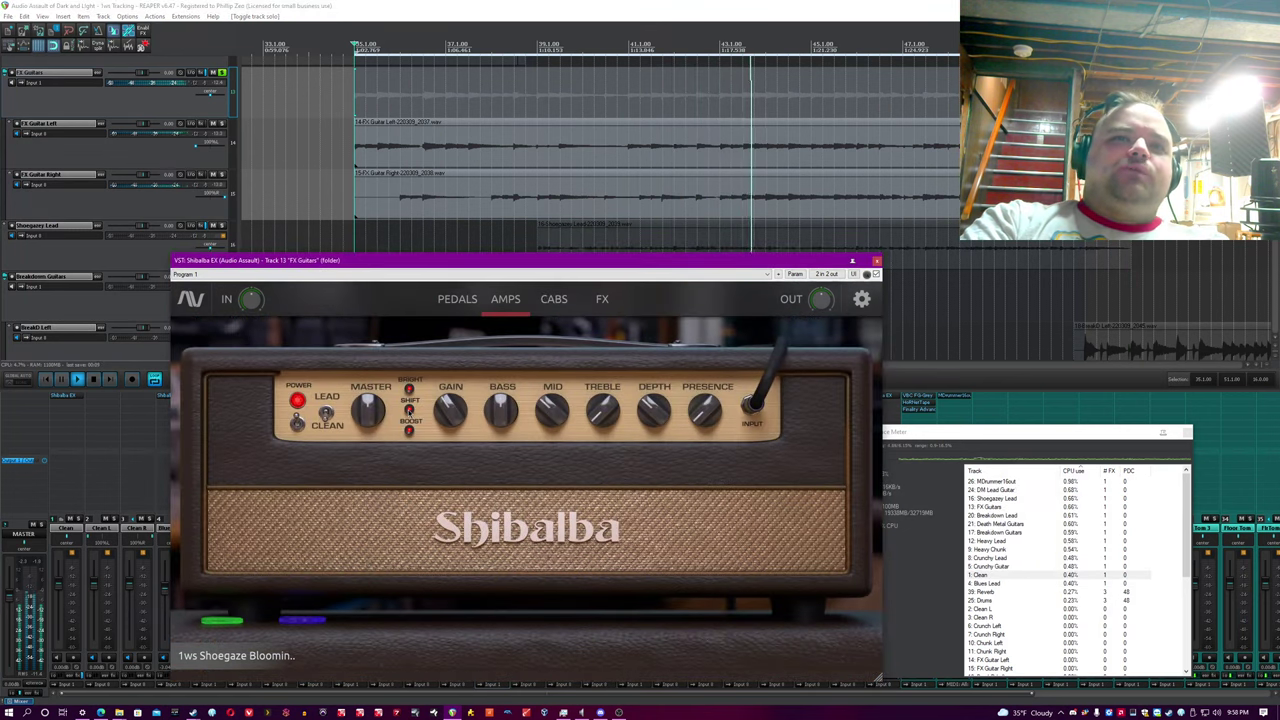
{"action": "left_click", "coordinate": [408, 411]}
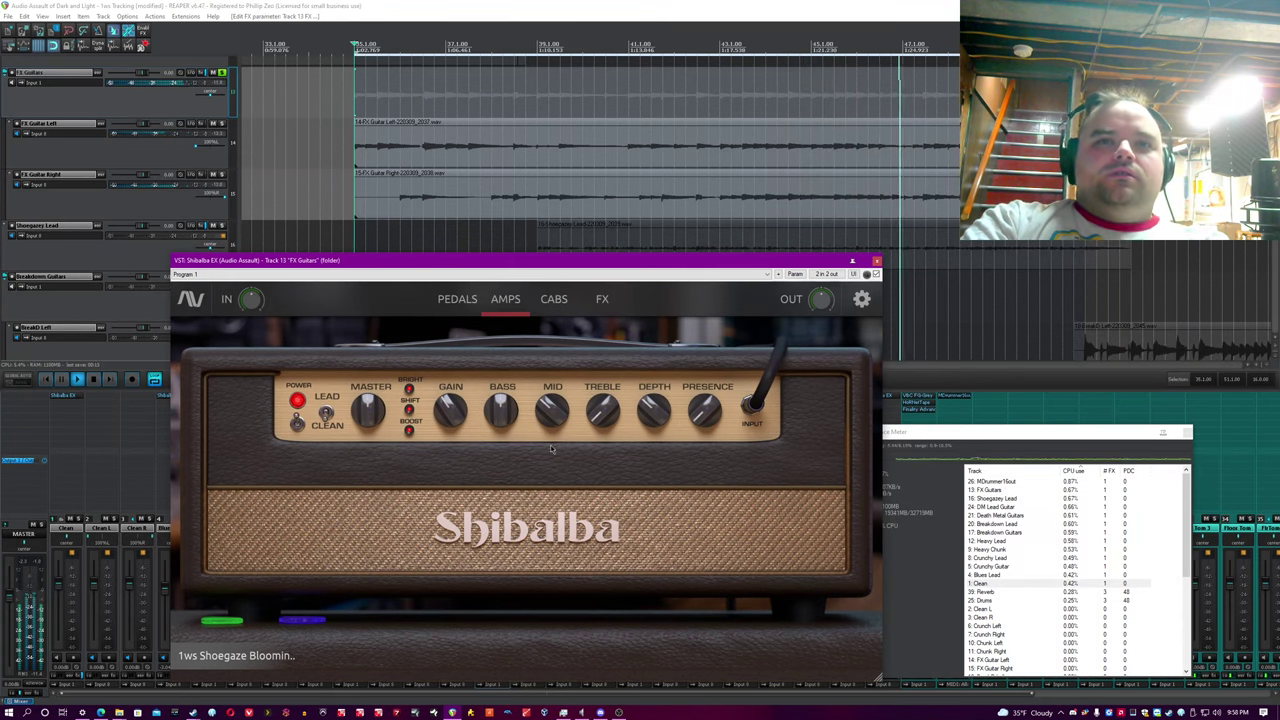
{"action": "mouse_move", "coordinate": [614, 426]}
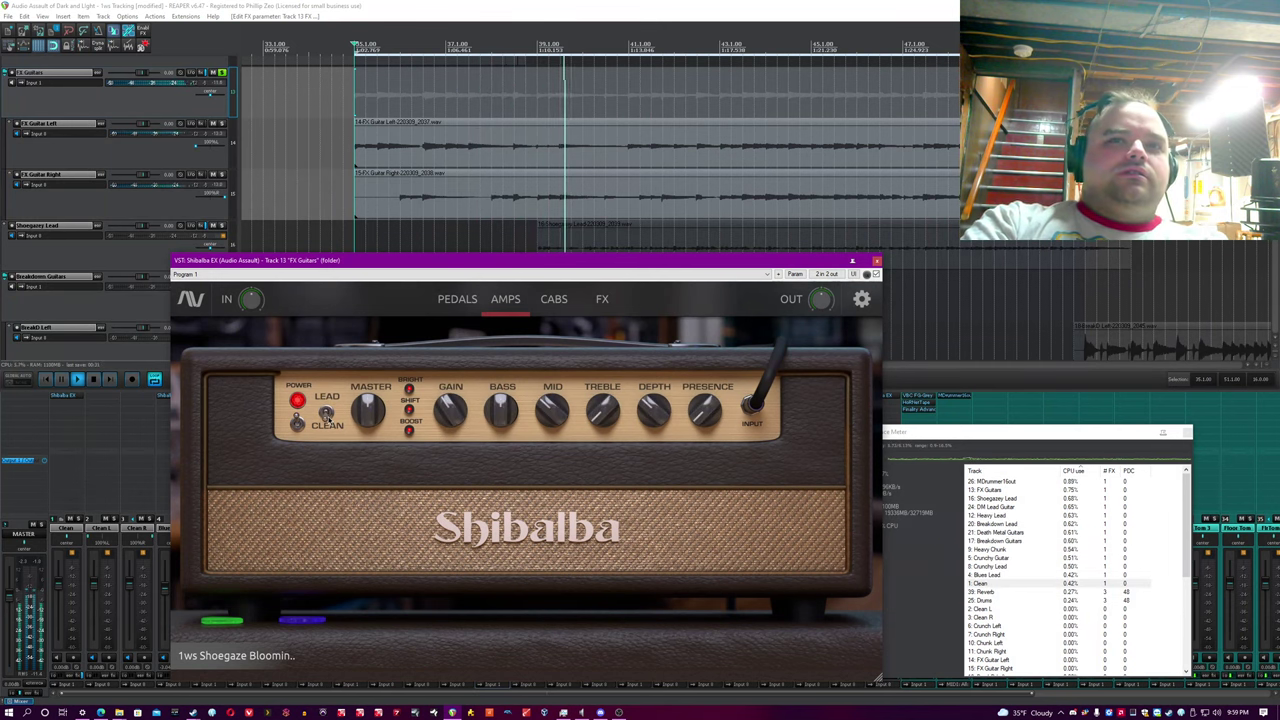
Examine the Cabs page and the delay and reverb racks on the FX page of the FX Guitars plugin.
{"action": "left_click", "coordinate": [566, 304]}
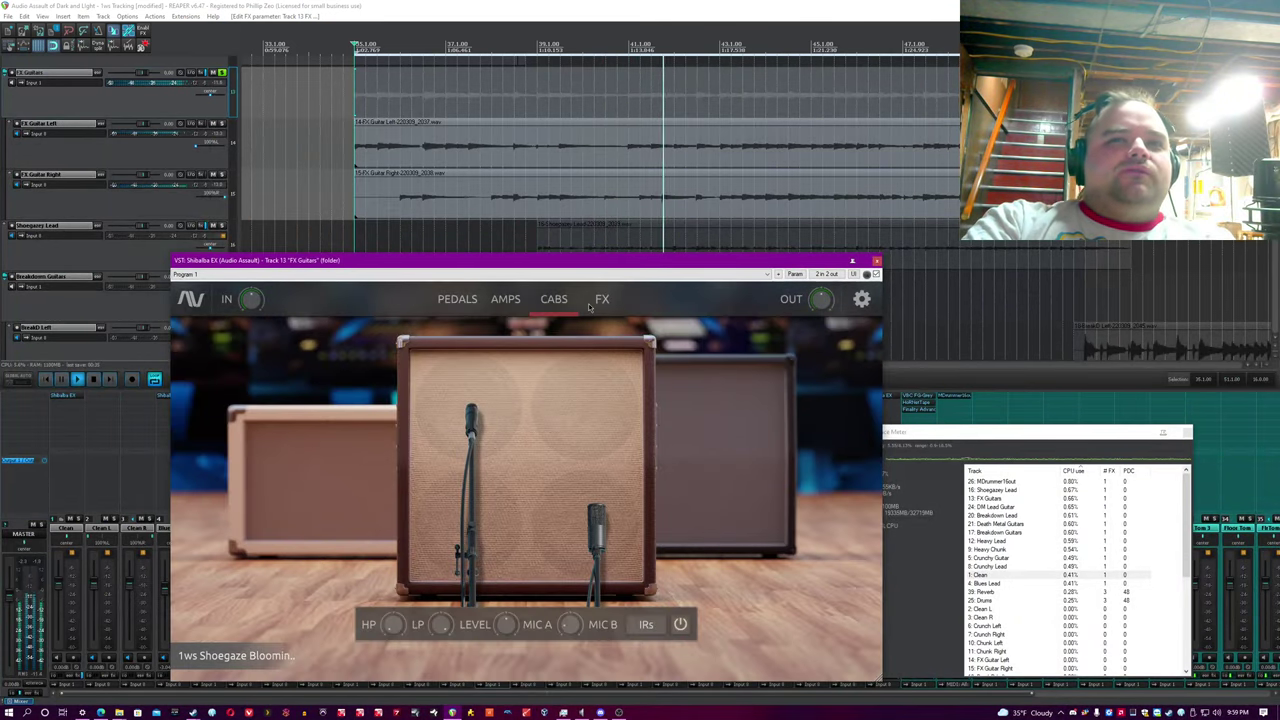
{"action": "left_click", "coordinate": [600, 304]}
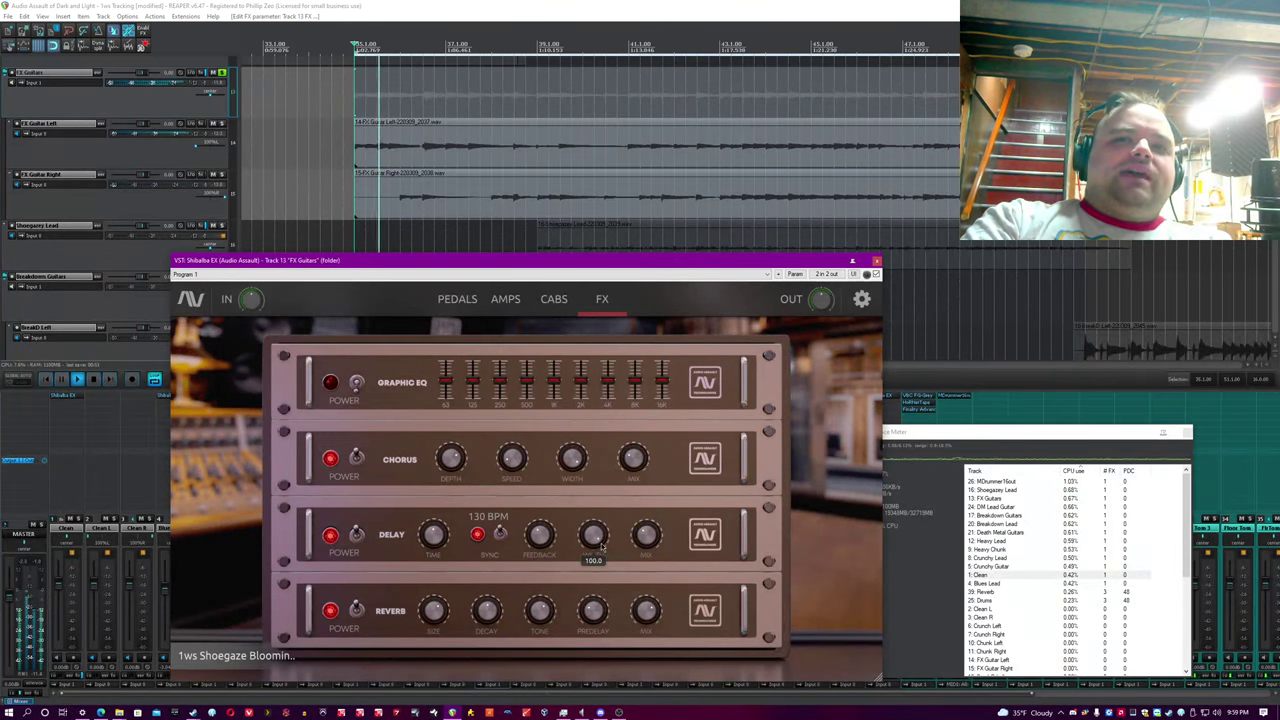
{"action": "mouse_move", "coordinate": [648, 537]}
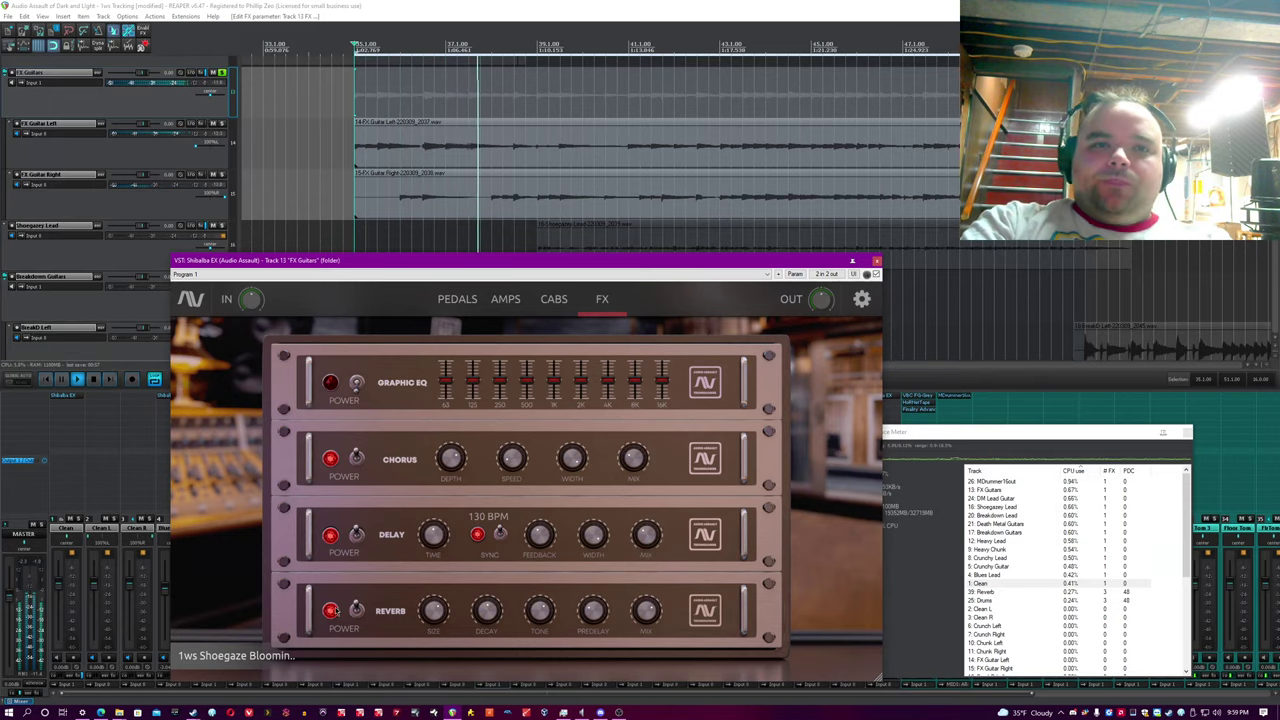
{"action": "mouse_move", "coordinate": [434, 612]}
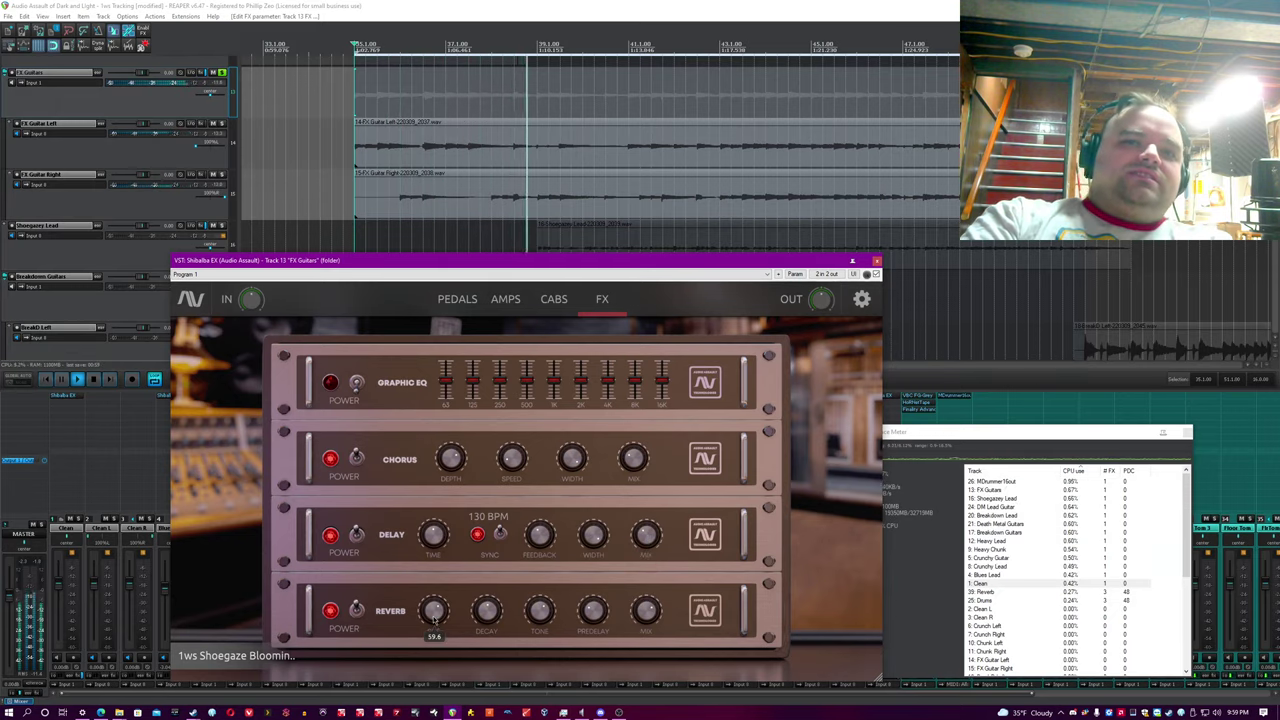
Try the reverb's Size knob and check its Tone and Mix settings in the FX Guitars plugin.
{"action": "left_click_drag", "start_coordinate": [454, 261], "coordinate": [468, 207]}
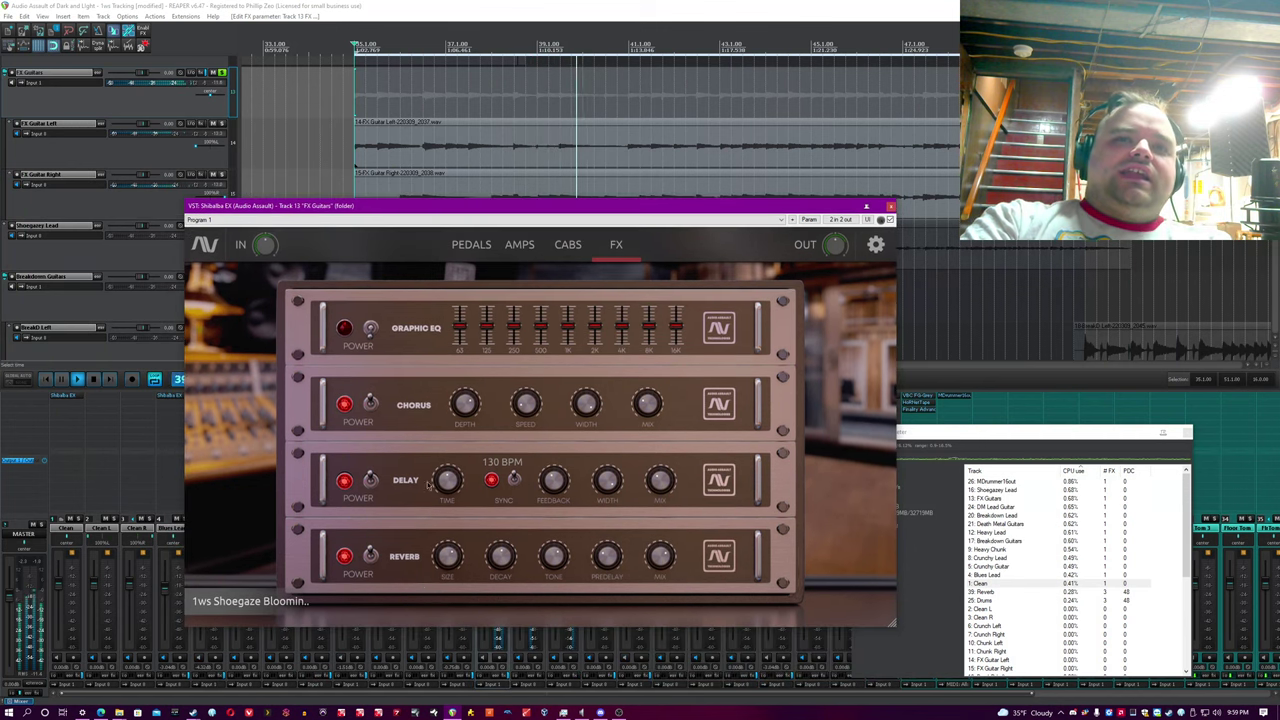
{"action": "left_click_drag", "start_coordinate": [446, 557], "coordinate": [454, 561]}
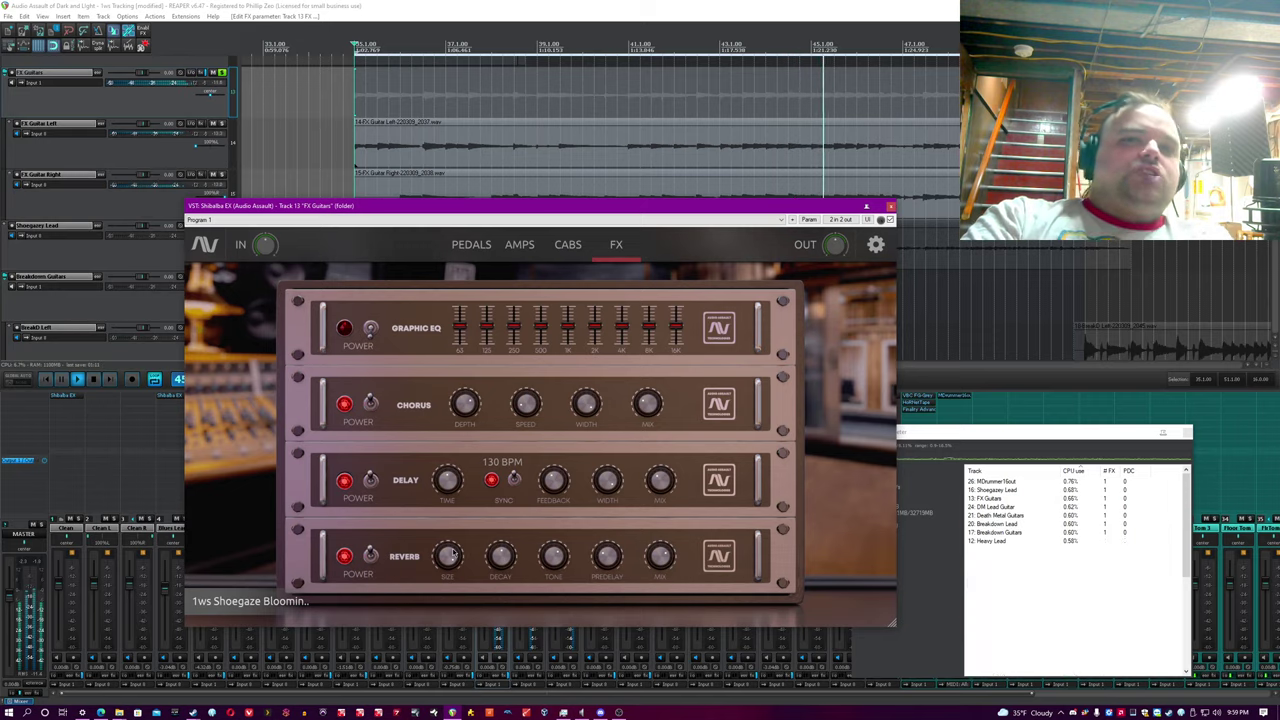
{"action": "left_click", "coordinate": [456, 558]}
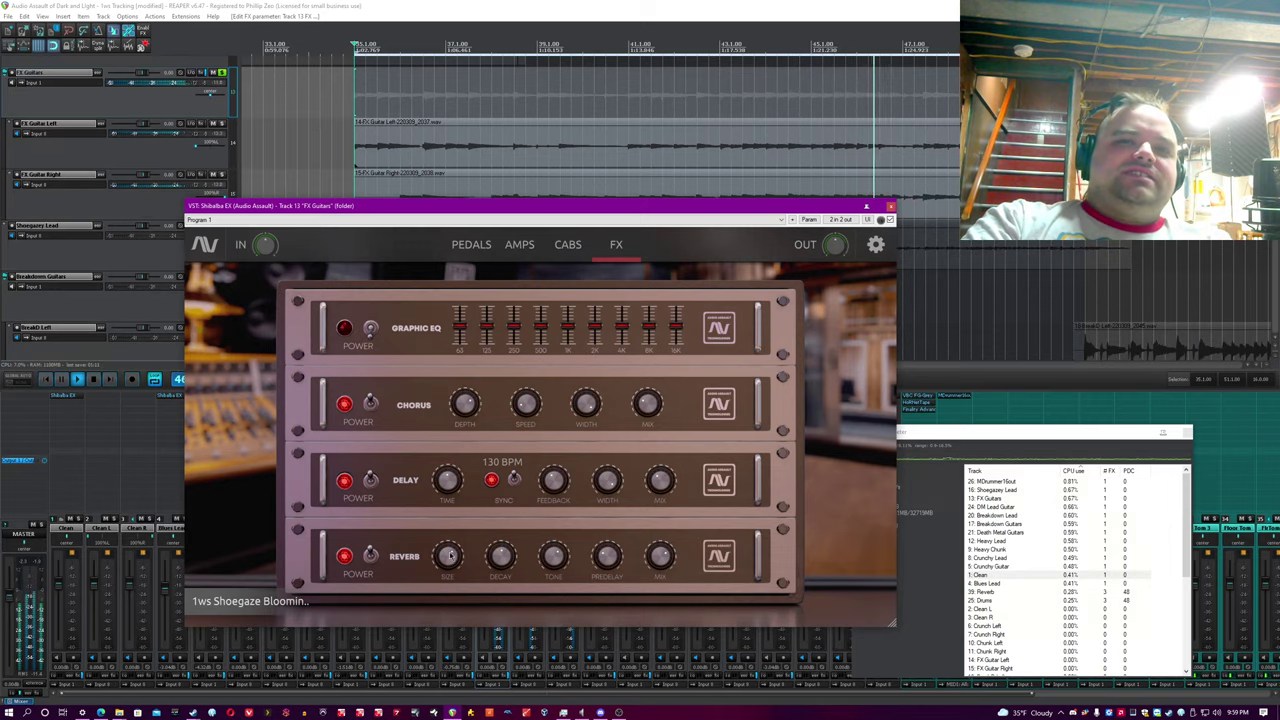
{"action": "mouse_move", "coordinate": [558, 564]}
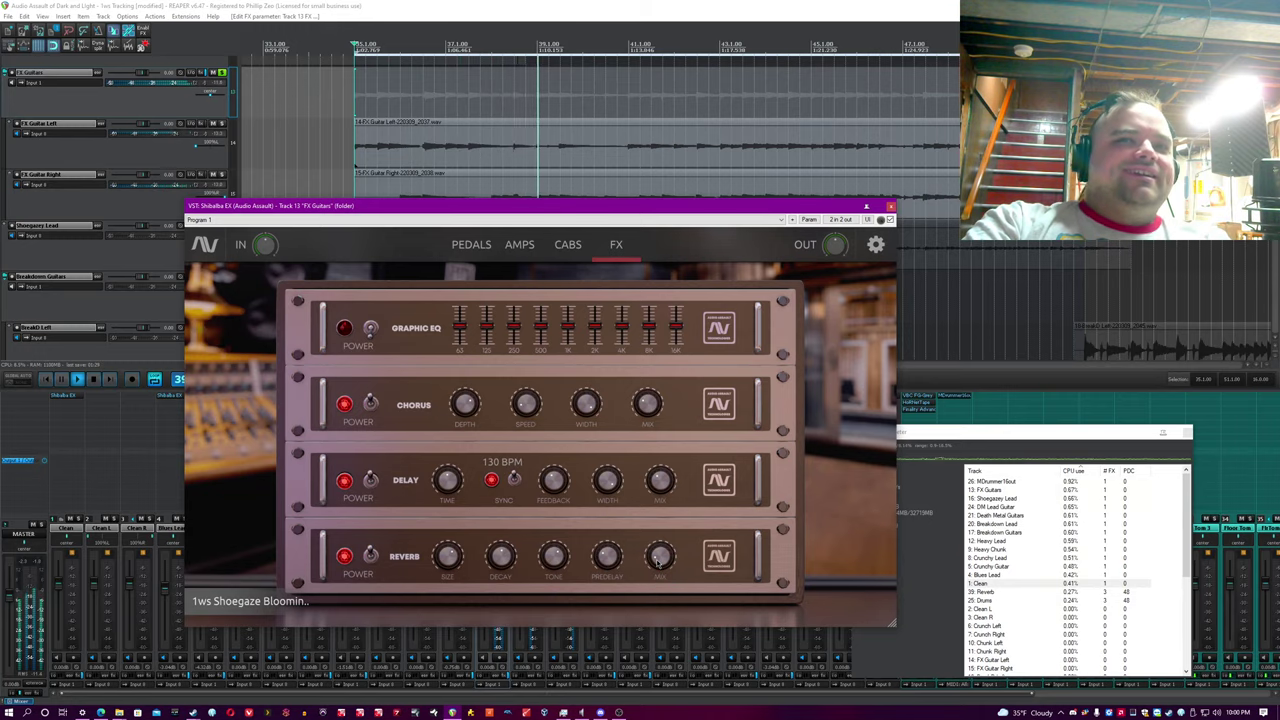
{"action": "mouse_move", "coordinate": [659, 561]}
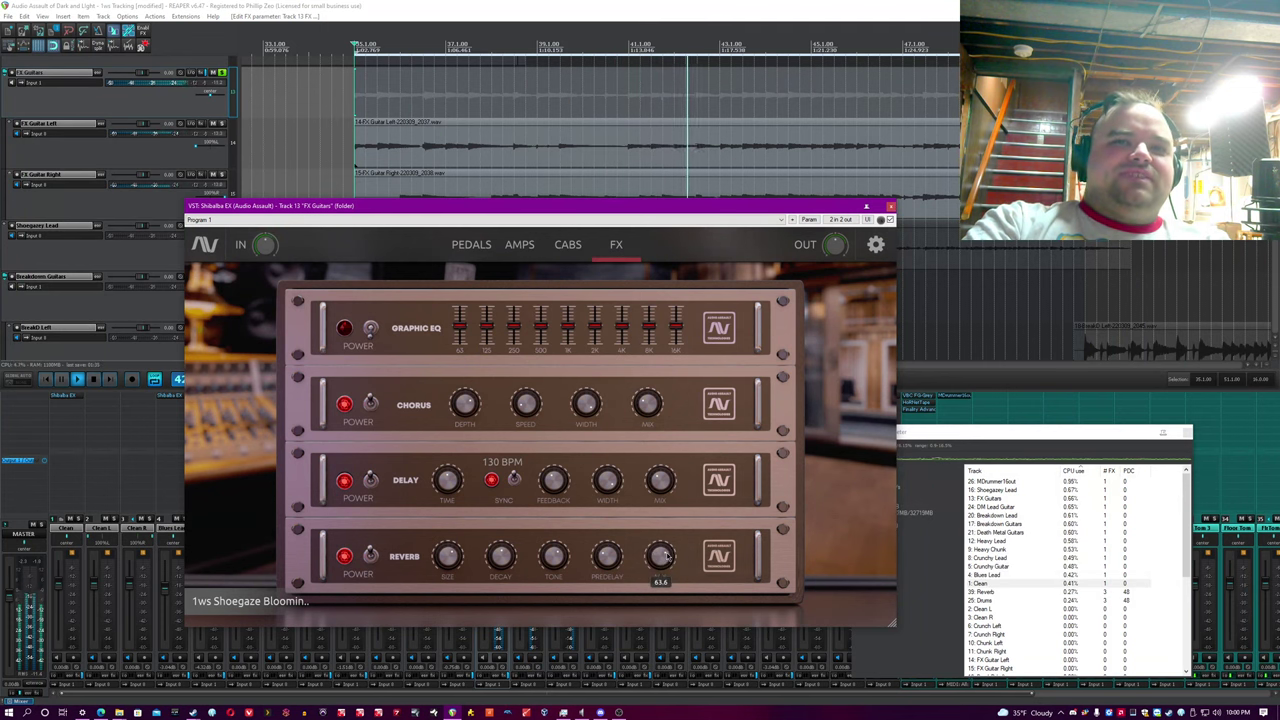
Save the project and close the FX Guitars plugin window.
{"action": "left_click", "coordinate": [497, 6]}
{"action": "key", "text": "ctrl+s"}
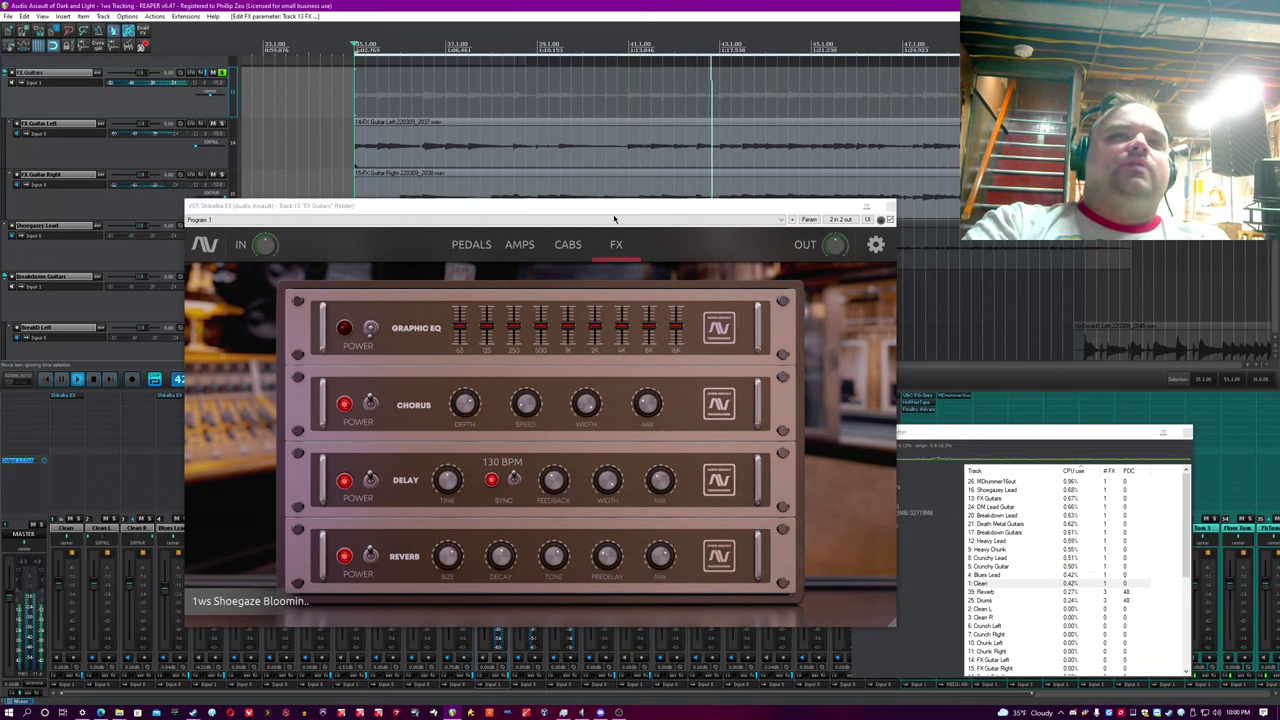
{"action": "left_click", "coordinate": [891, 206]}
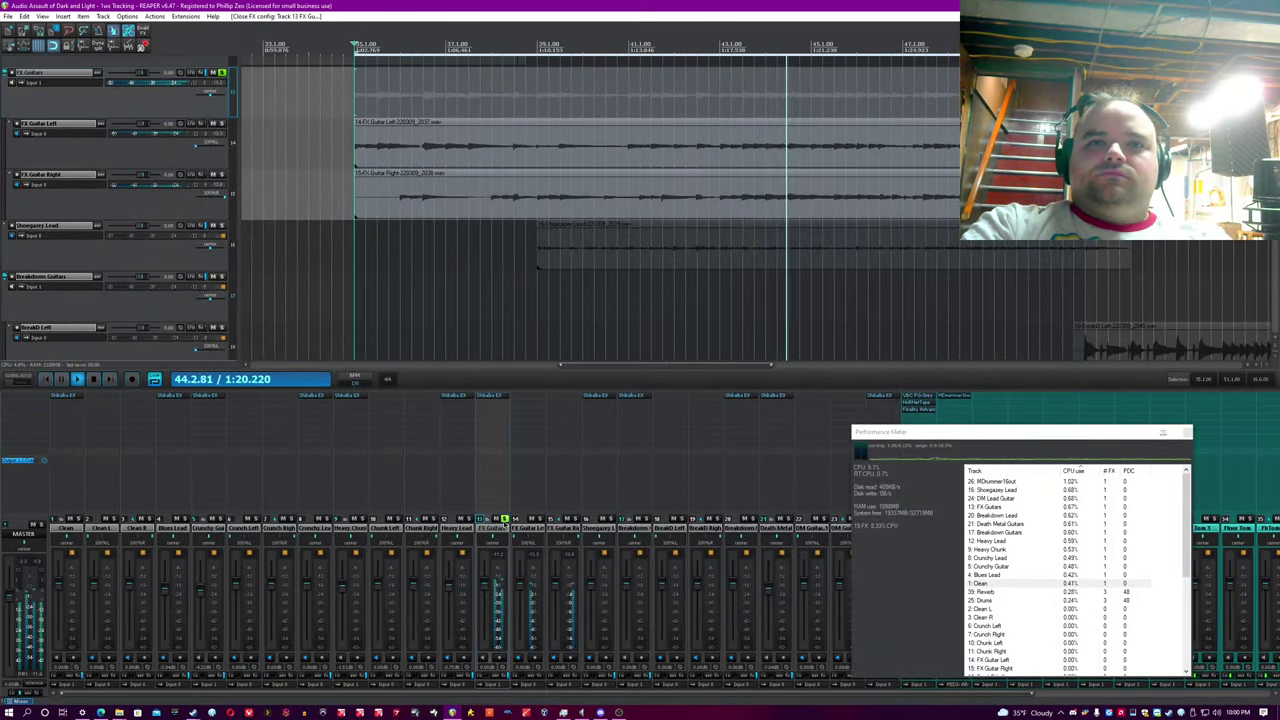
Solo Shoegazey Lead in place of FX Guitars and move playback to 39.1.00, where its item begins.
{"action": "left_click", "coordinate": [585, 540]}
{"action": "left_click", "coordinate": [610, 519]}
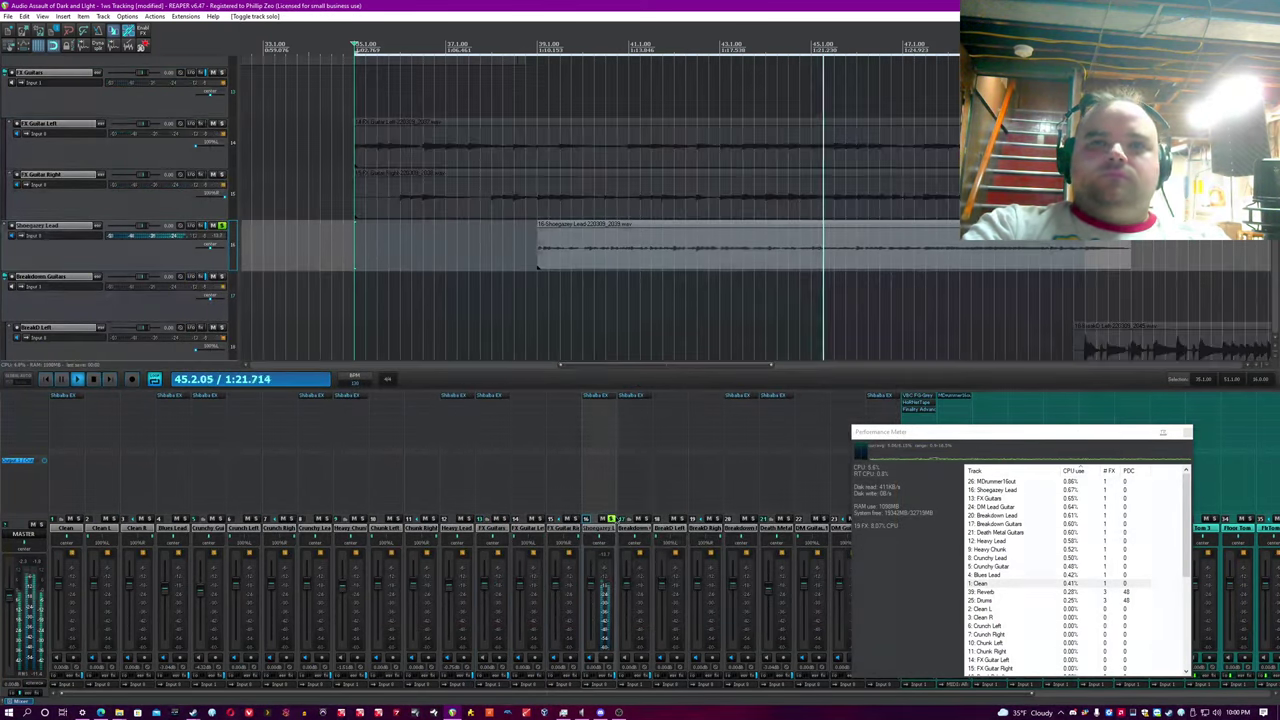
{"action": "left_click", "coordinate": [540, 283]}
Show Shoegazey Lead's Shibalba EX amp in an enlarged window and check its Gain setting.
{"action": "left_click", "coordinate": [600, 397]}
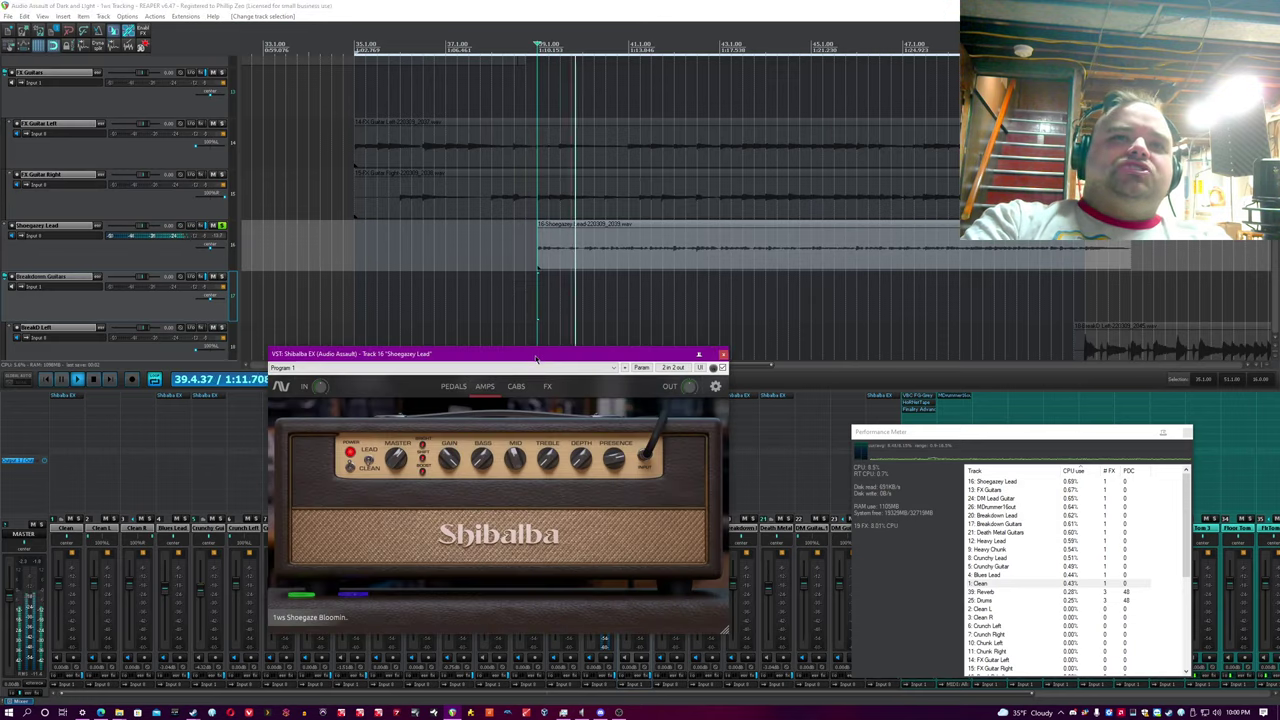
{"action": "left_click_drag", "start_coordinate": [529, 362], "coordinate": [507, 295]}
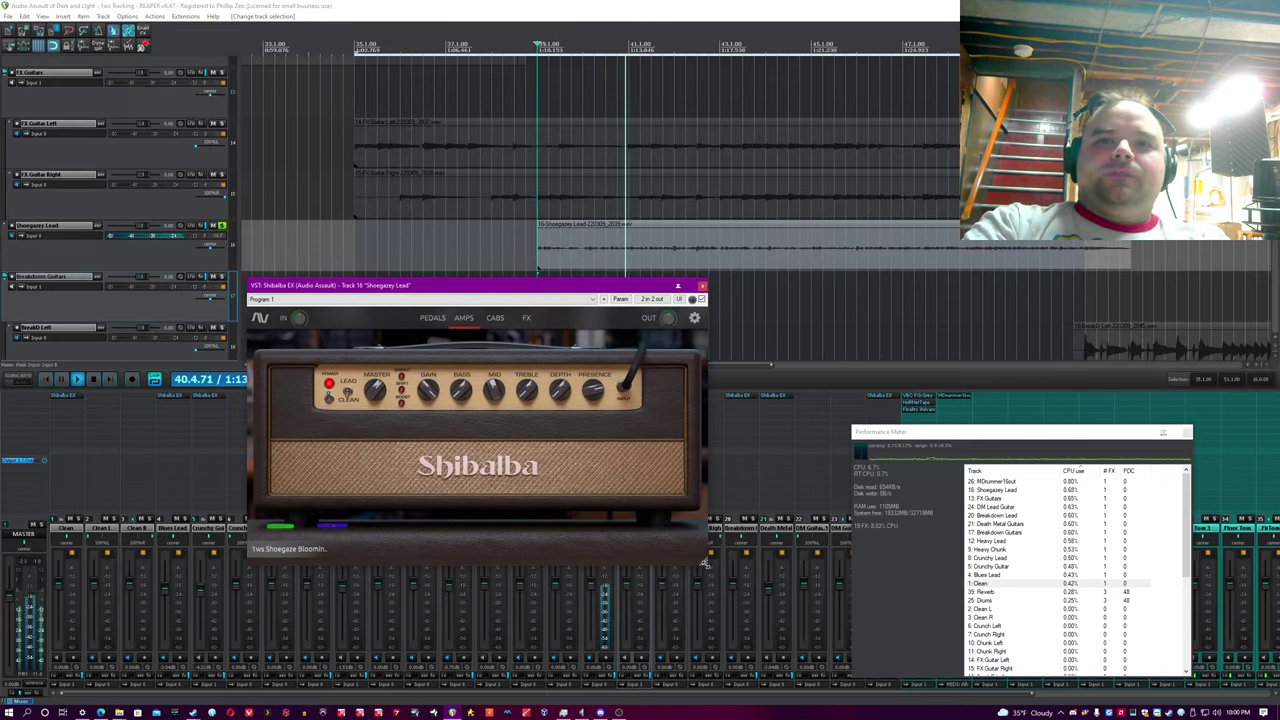
{"action": "left_click_drag", "start_coordinate": [706, 568], "coordinate": [807, 622]}
{"action": "mouse_move", "coordinate": [471, 407]}
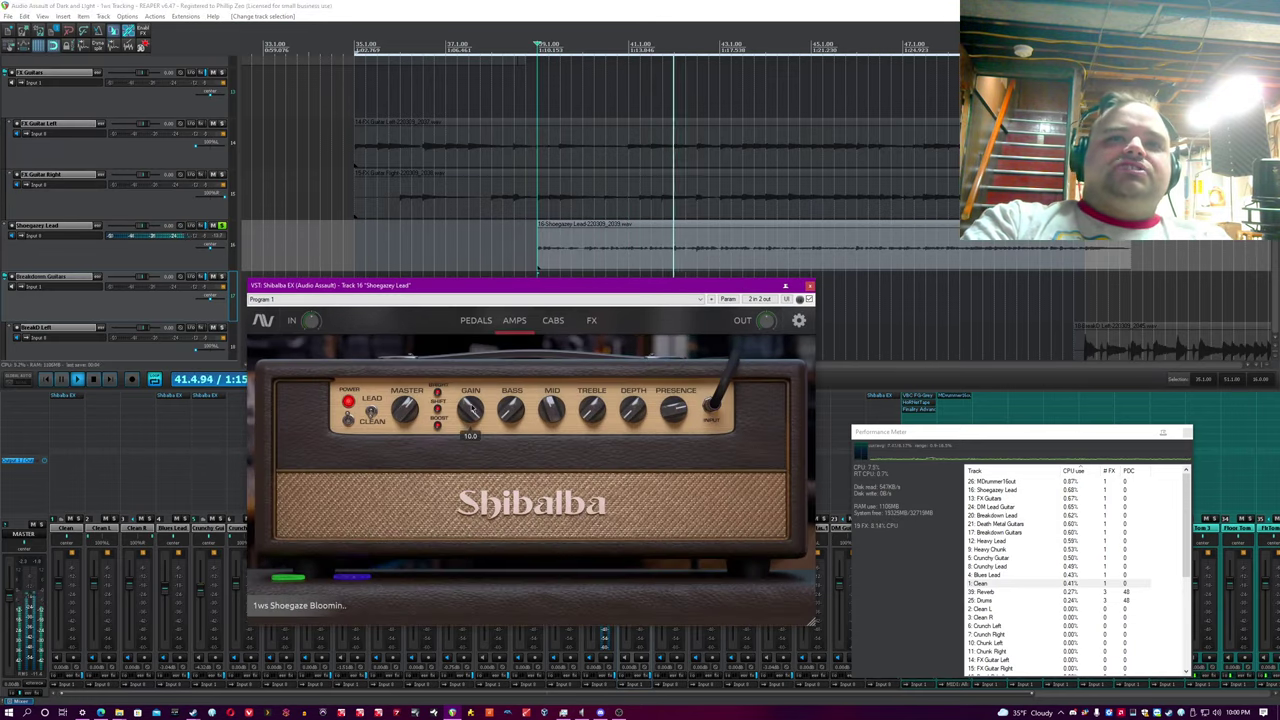
Review the Pedals page of the Shoegazey Lead plugin, trying the Screamer's Tone knob.
{"action": "left_click", "coordinate": [476, 320]}
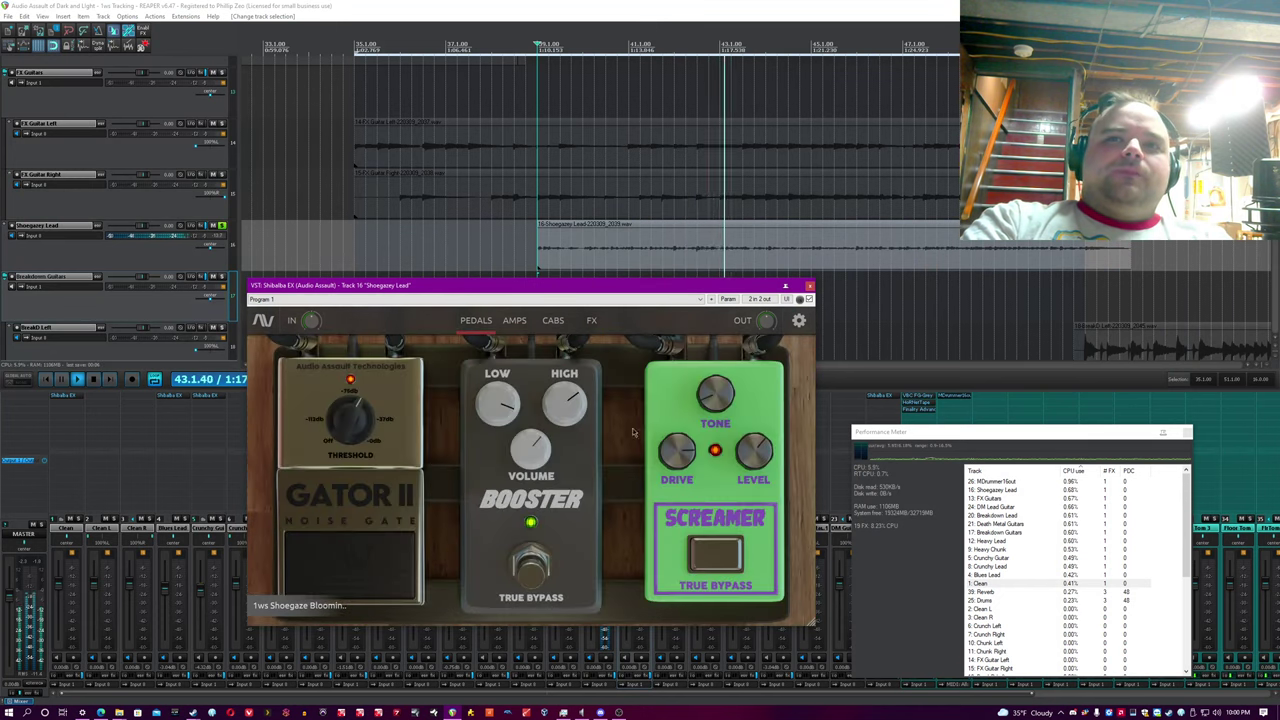
{"action": "mouse_move", "coordinate": [683, 452]}
{"action": "mouse_move", "coordinate": [713, 398]}
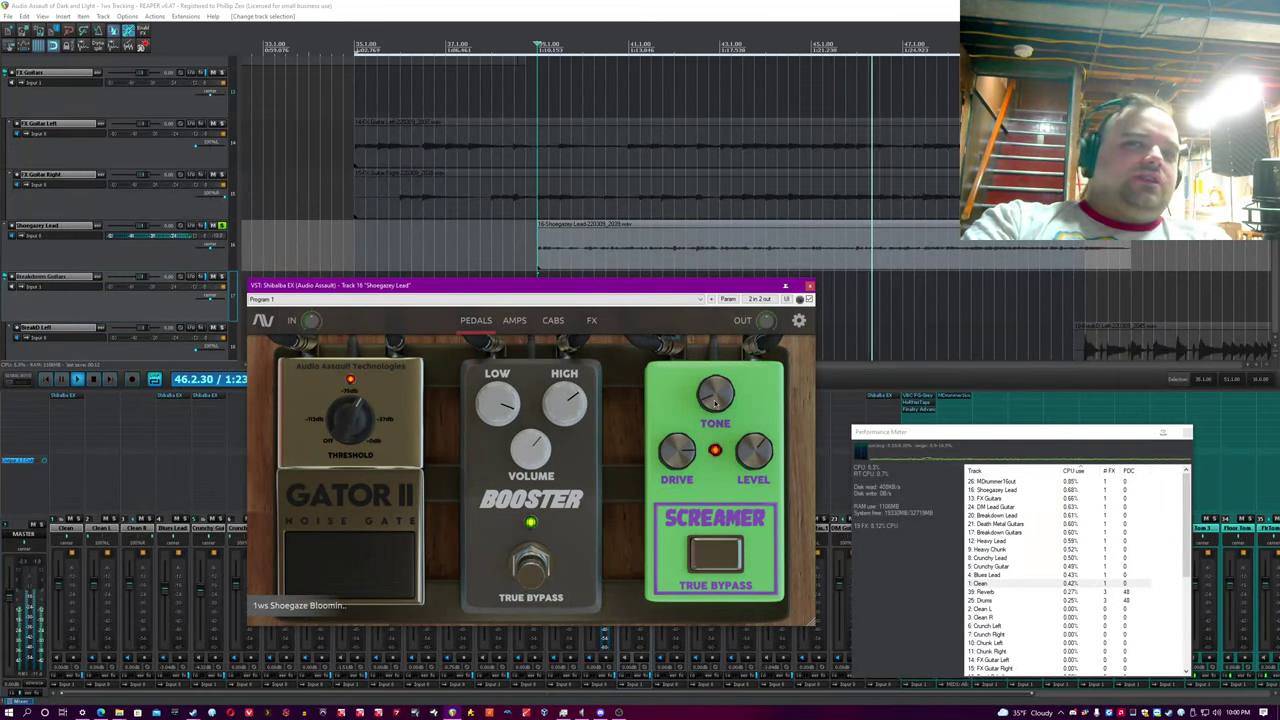
{"action": "scroll", "coordinate": [715, 399], "scroll_direction": "up", "scroll_amount": 5}
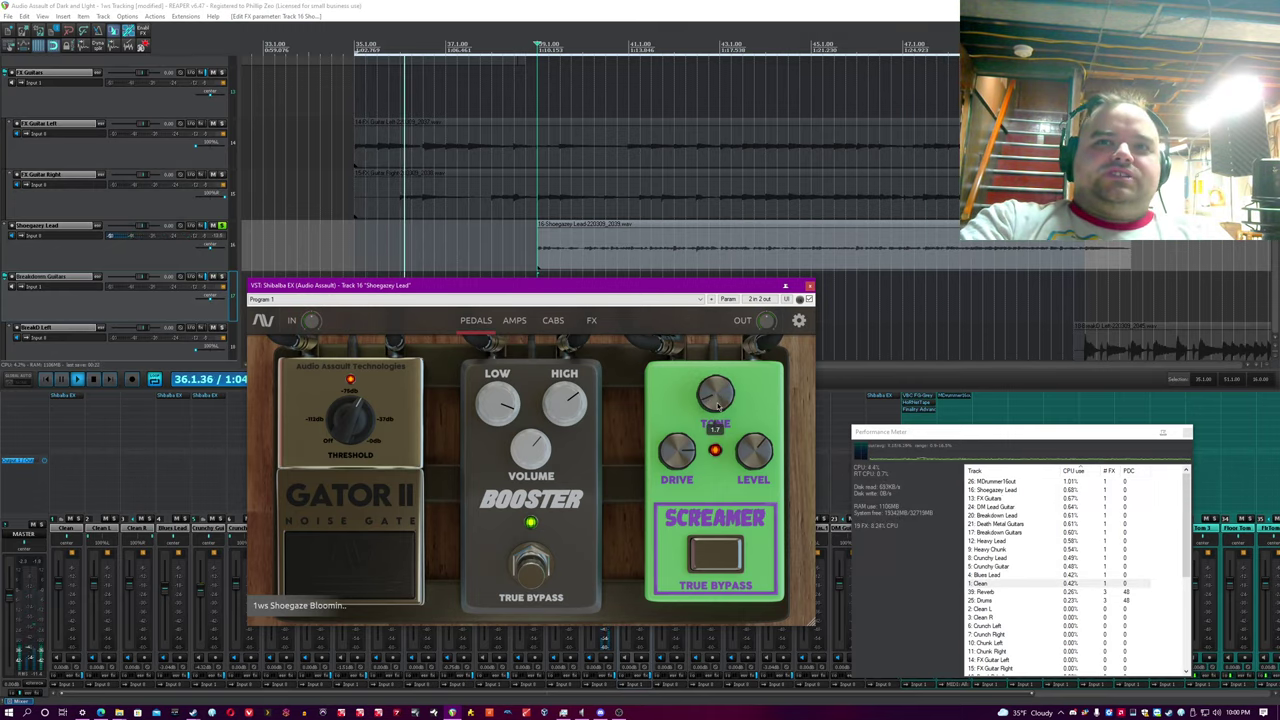
{"action": "left_click", "coordinate": [724, 5]}
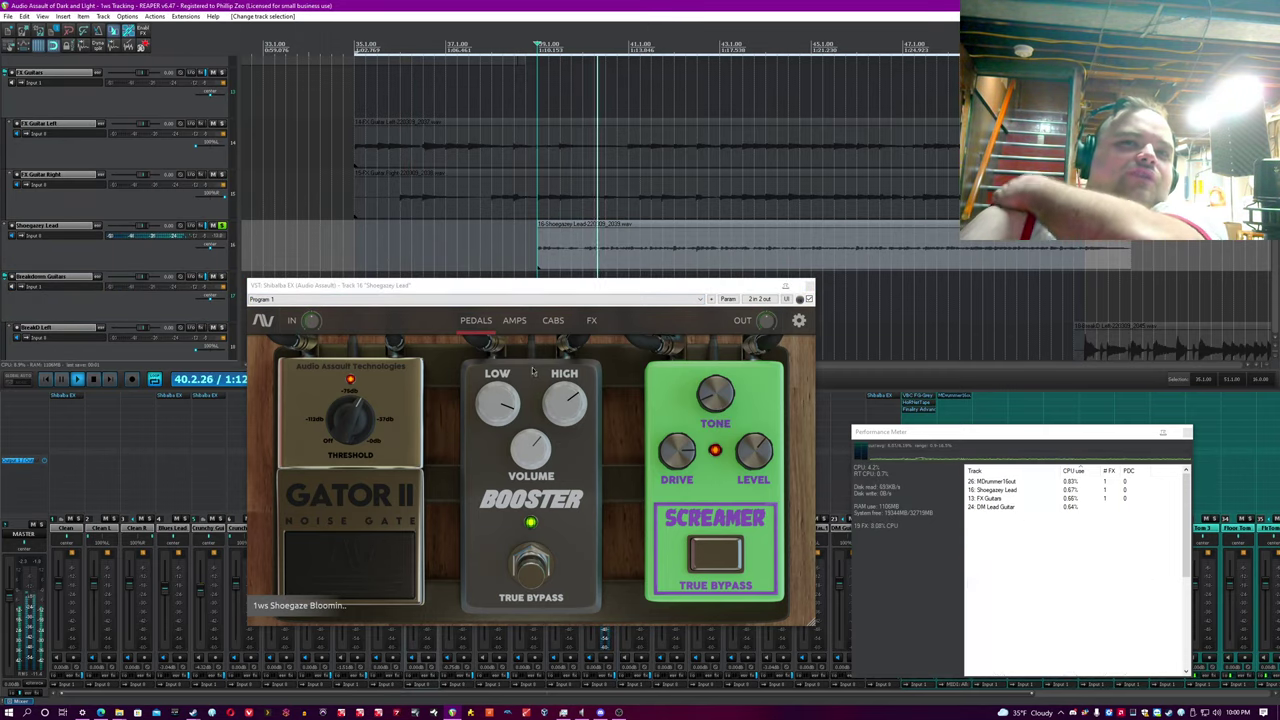
Review the Amps, Cabs and FX pages of the Shoegazey Lead plugin and close its window.
{"action": "left_click", "coordinate": [516, 322]}
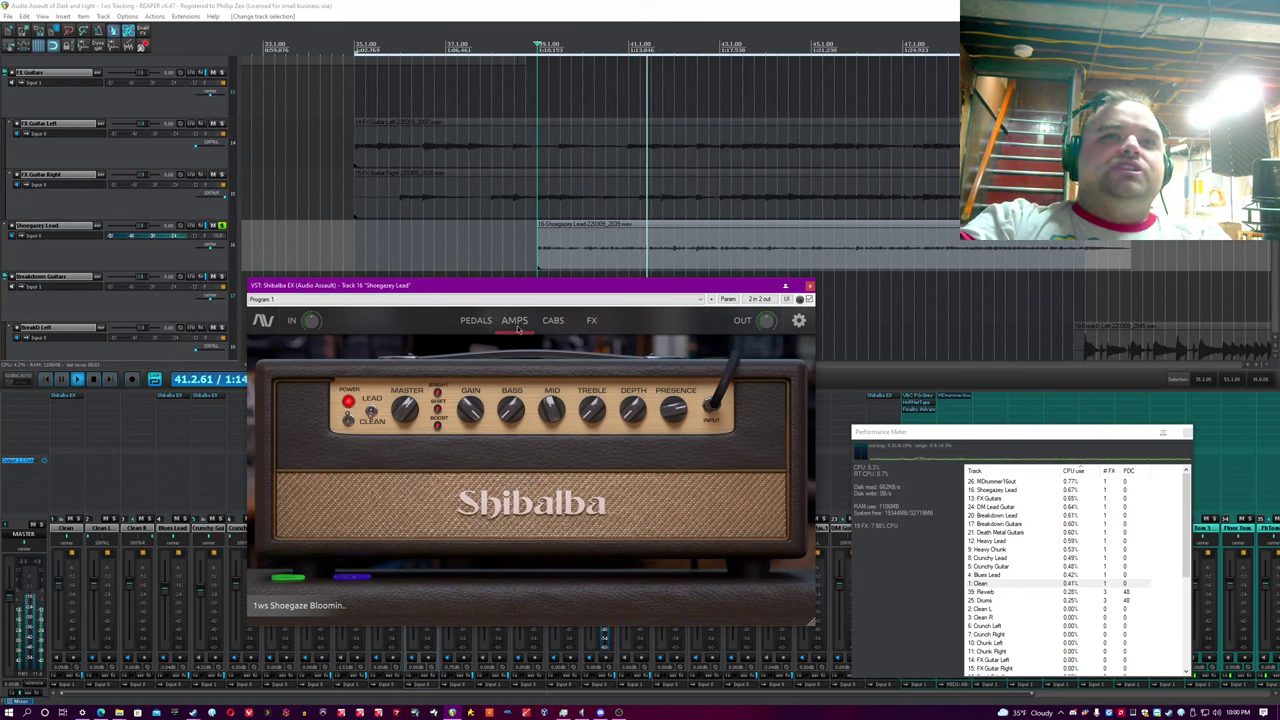
{"action": "left_click", "coordinate": [471, 5]}
{"action": "mouse_move", "coordinate": [552, 418]}
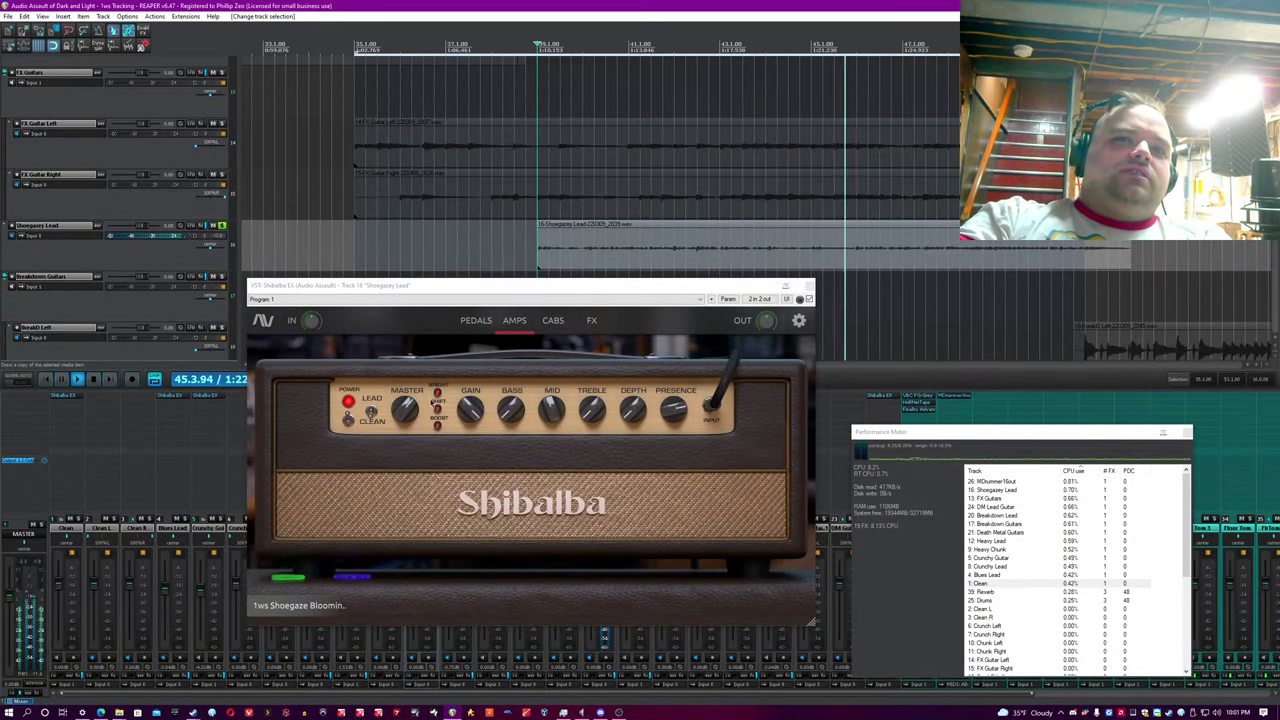
{"action": "left_click", "coordinate": [553, 320]}
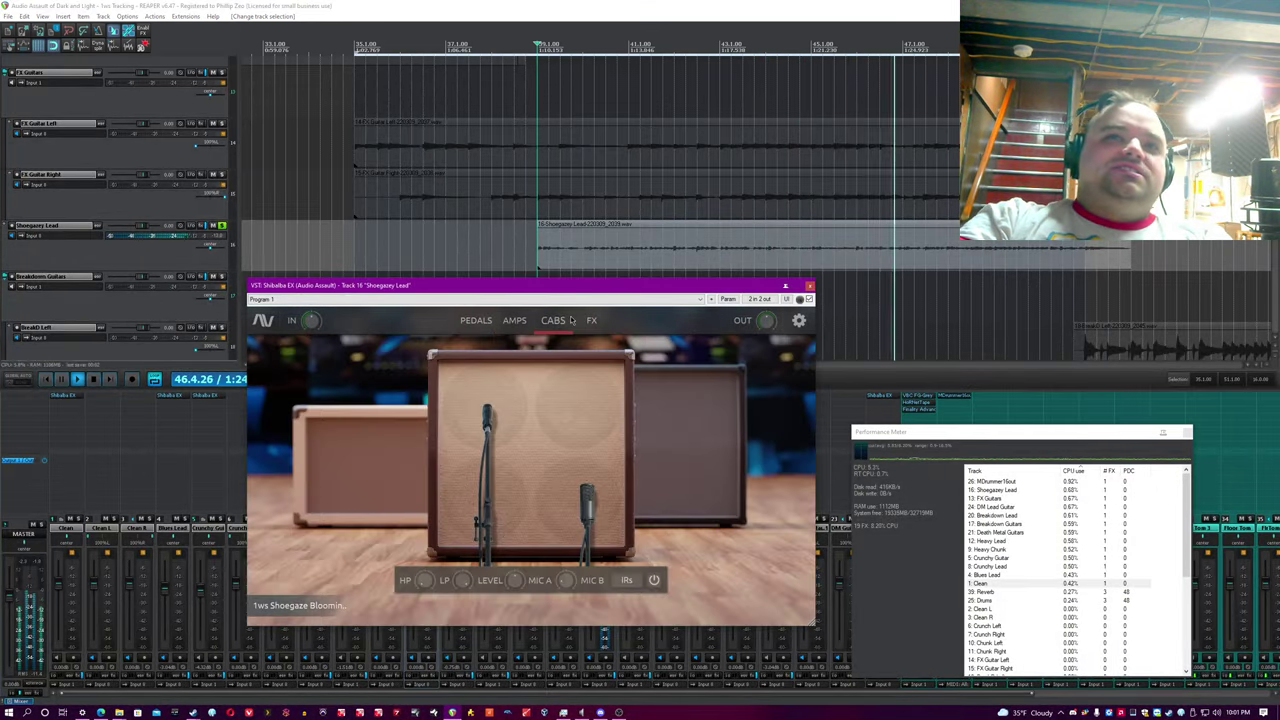
{"action": "left_click", "coordinate": [591, 320]}
{"action": "left_click", "coordinate": [575, 5]}
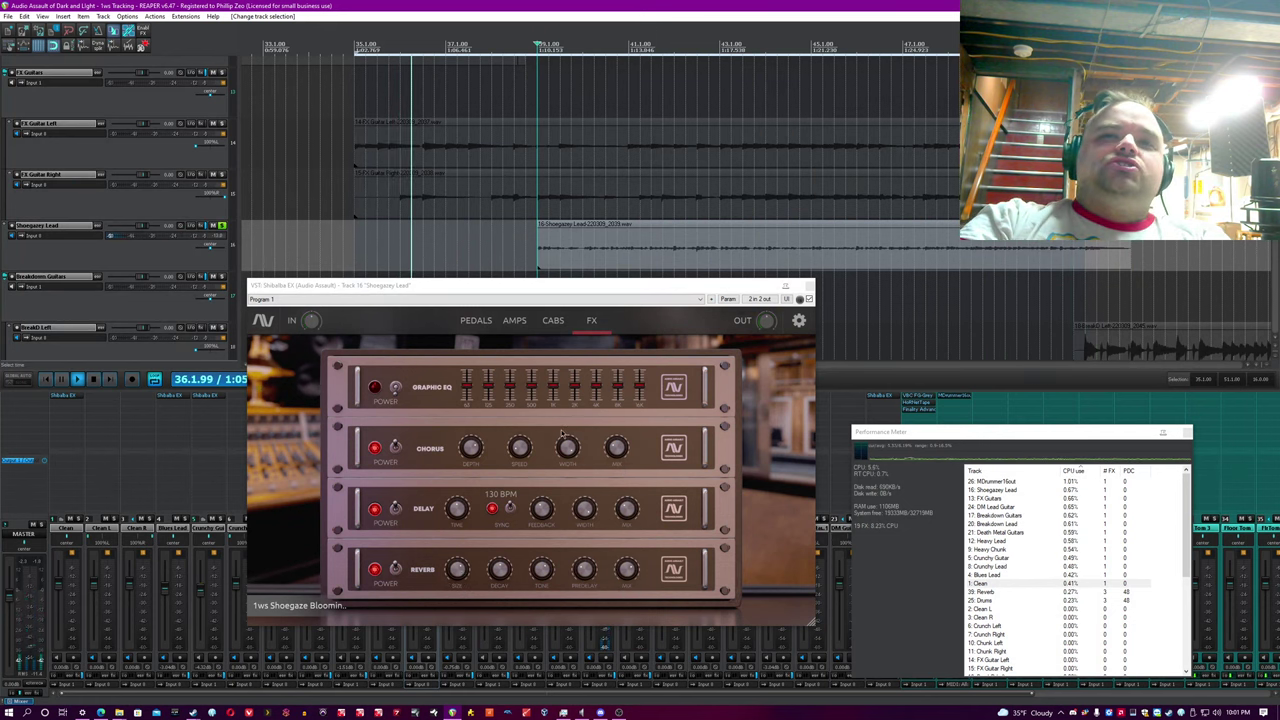
{"action": "left_click", "coordinate": [810, 289]}
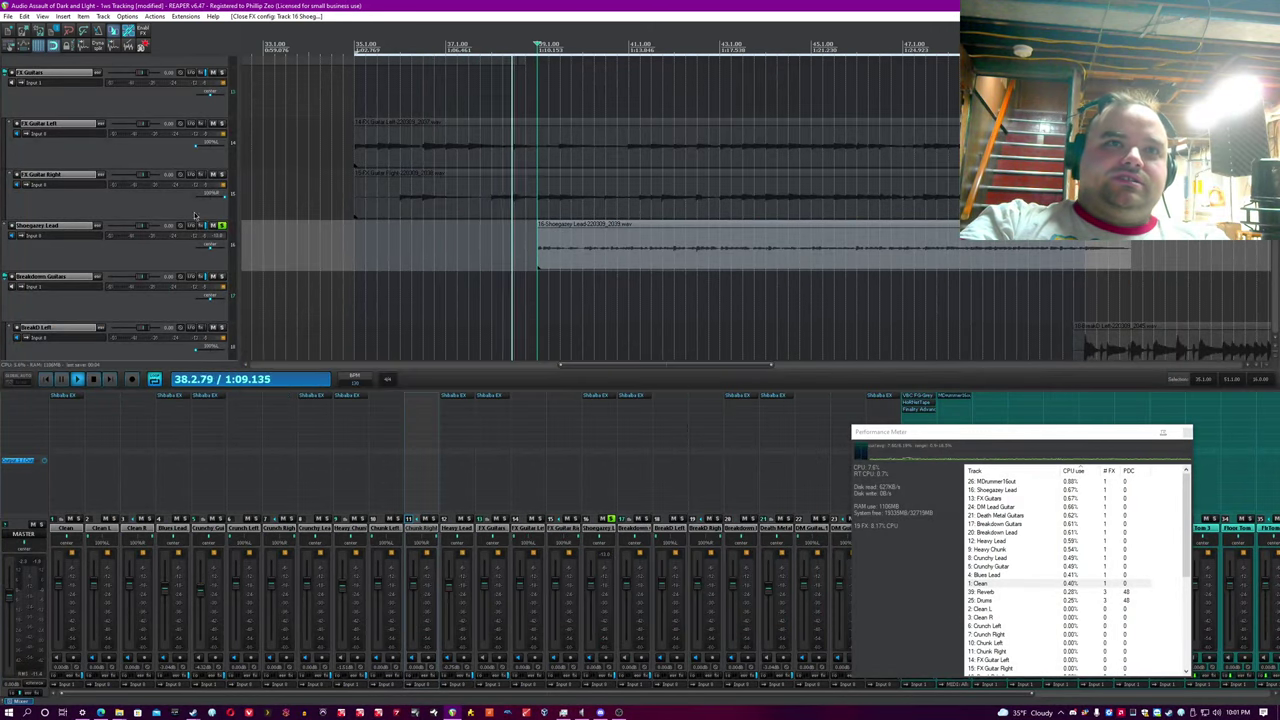
Unsolo Shoegazey Lead to hear it in the full mix and place the edit cursor at 48.3.00 on its item.
{"action": "key", "text": "F6"}
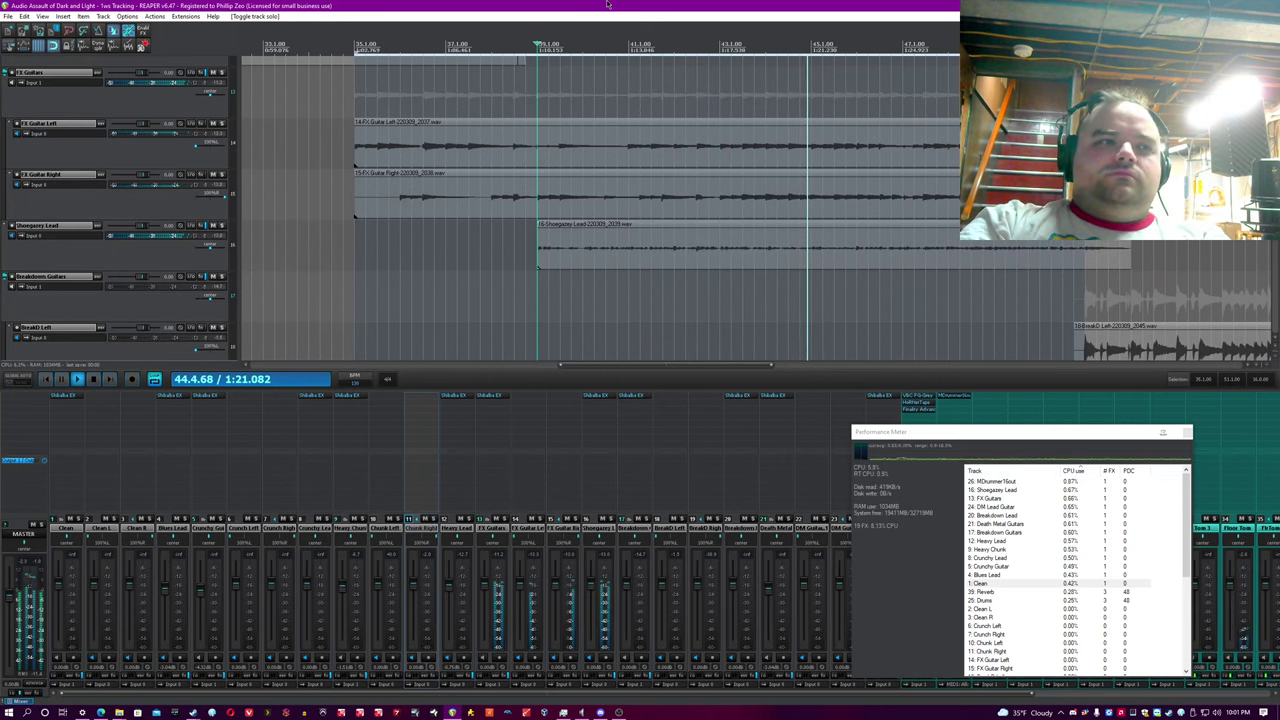
{"action": "scroll", "coordinate": [607, 4], "scroll_direction": "up", "scroll_amount": 1}
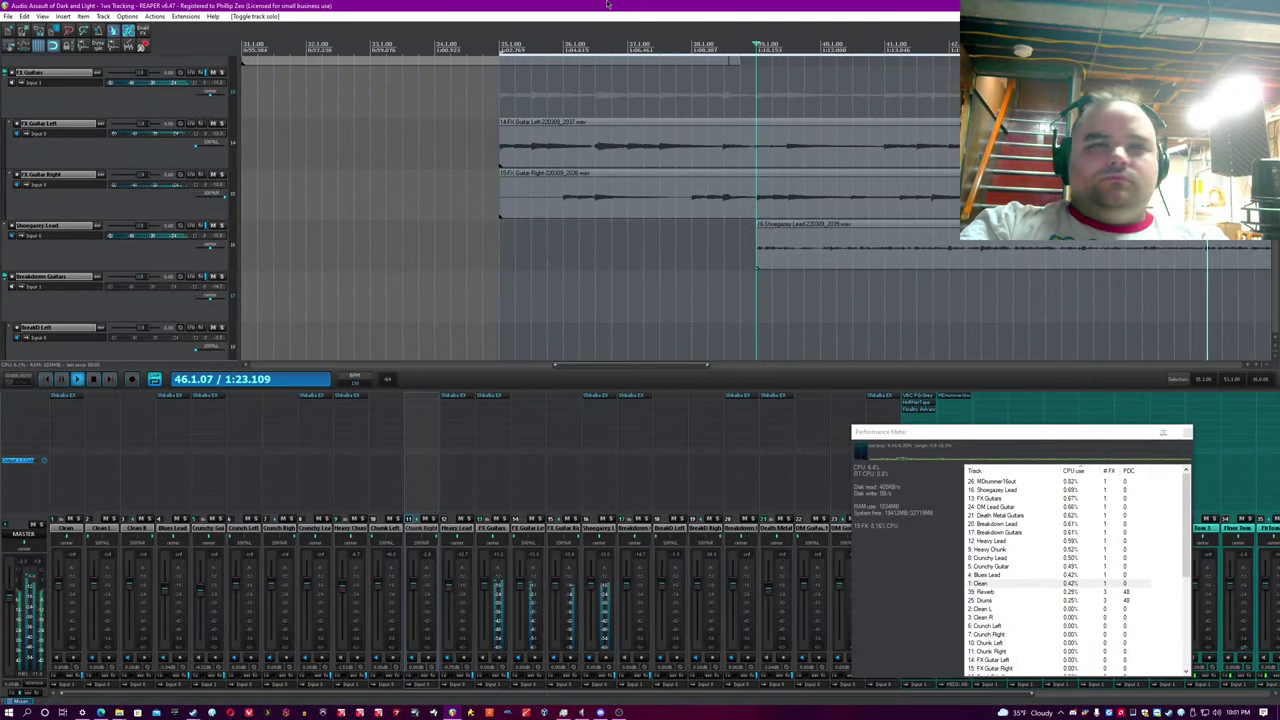
{"action": "scroll", "coordinate": [607, 4], "scroll_direction": "down", "scroll_amount": 2}
{"action": "scroll", "coordinate": [607, 4], "scroll_direction": "down", "scroll_amount": 2}
{"action": "left_click", "coordinate": [910, 254]}
{"action": "scroll", "coordinate": [910, 254], "scroll_direction": "up", "scroll_amount": 3}
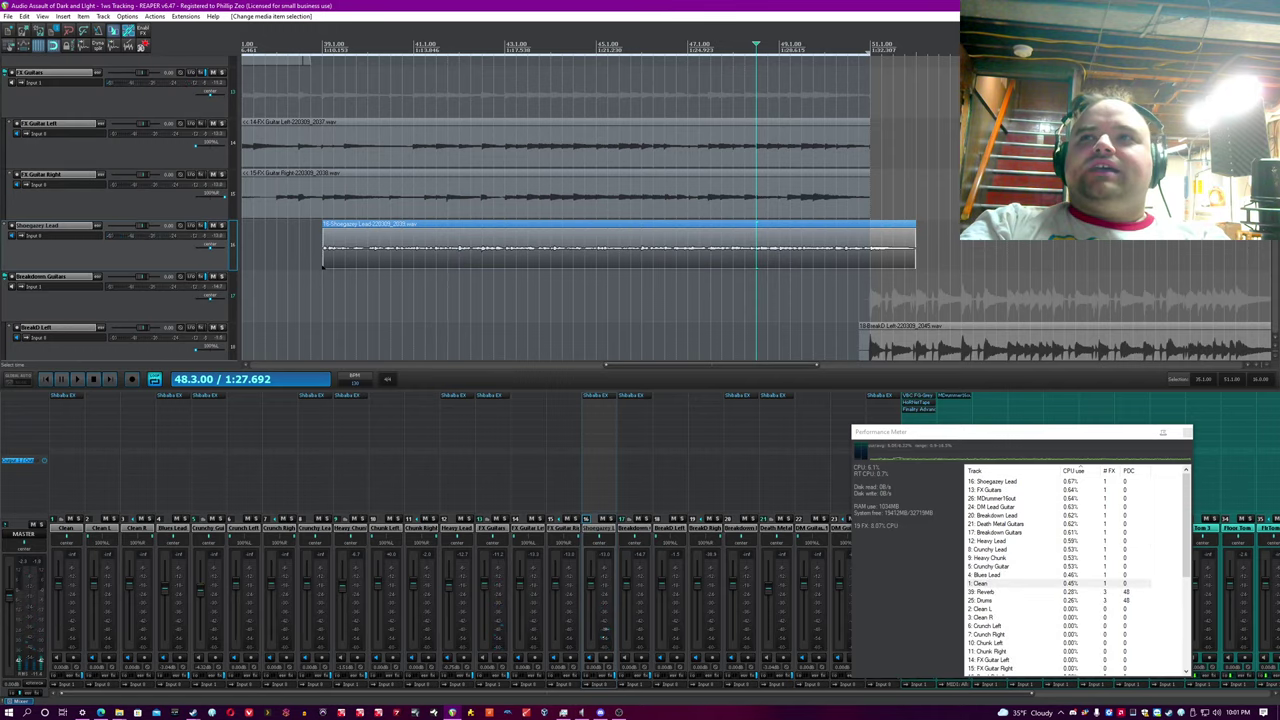
Move the Performance Meter window aside and place the edit cursor at 51.1.00 on the Breakdown Guitars track.
{"action": "scroll", "coordinate": [858, 77], "scroll_direction": "down", "scroll_amount": 4}
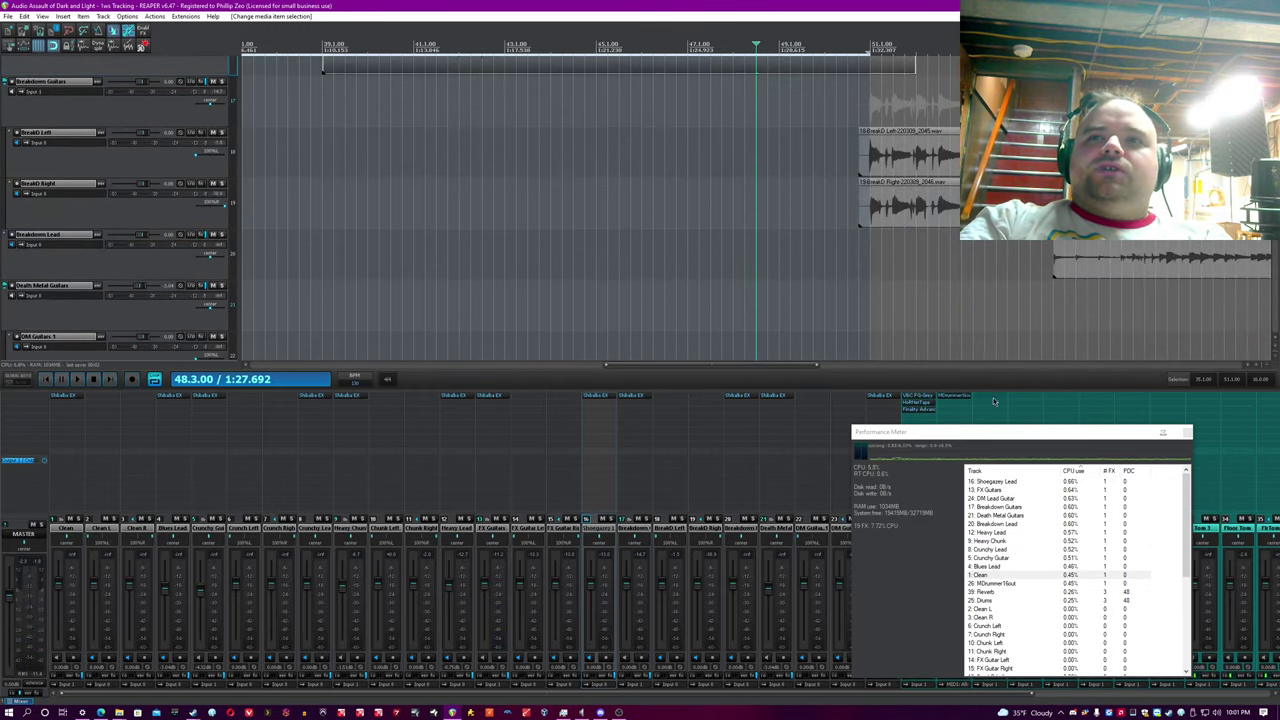
{"action": "left_click_drag", "start_coordinate": [980, 434], "coordinate": [1038, 455]}
{"action": "scroll", "coordinate": [928, 251], "scroll_direction": "down", "scroll_amount": 3}
{"action": "left_click", "coordinate": [722, 4]}
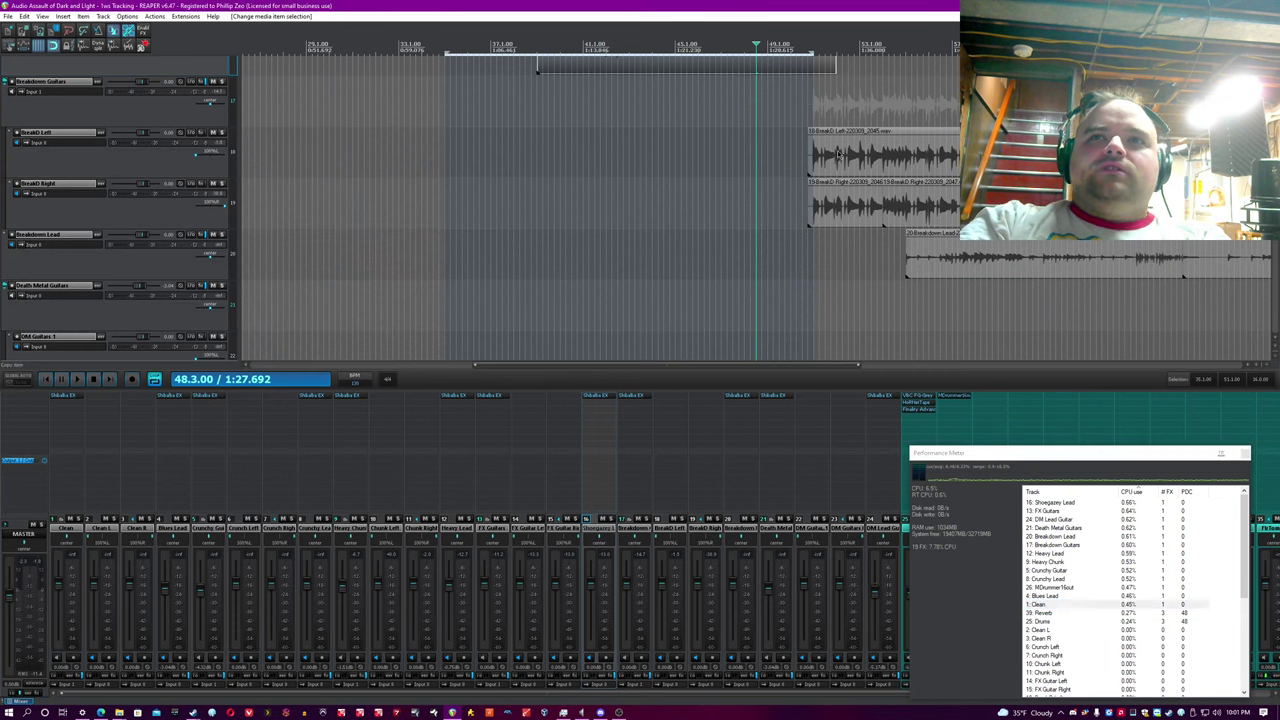
{"action": "left_click", "coordinate": [815, 119]}
{"action": "scroll", "coordinate": [815, 119], "scroll_direction": "up", "scroll_amount": 4}
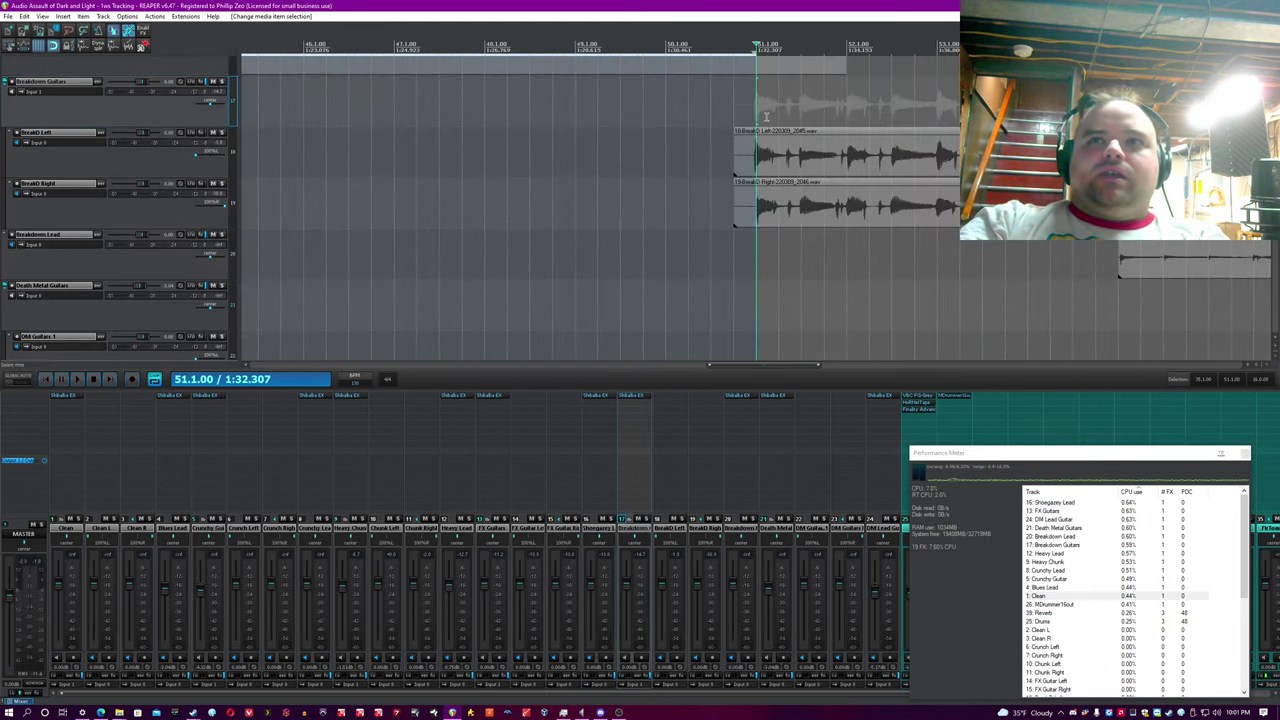
Set the time selection over the breakdown section, from 51.1.00 to 75.1.00.
{"action": "scroll", "coordinate": [766, 117], "scroll_direction": "down", "scroll_amount": 5}
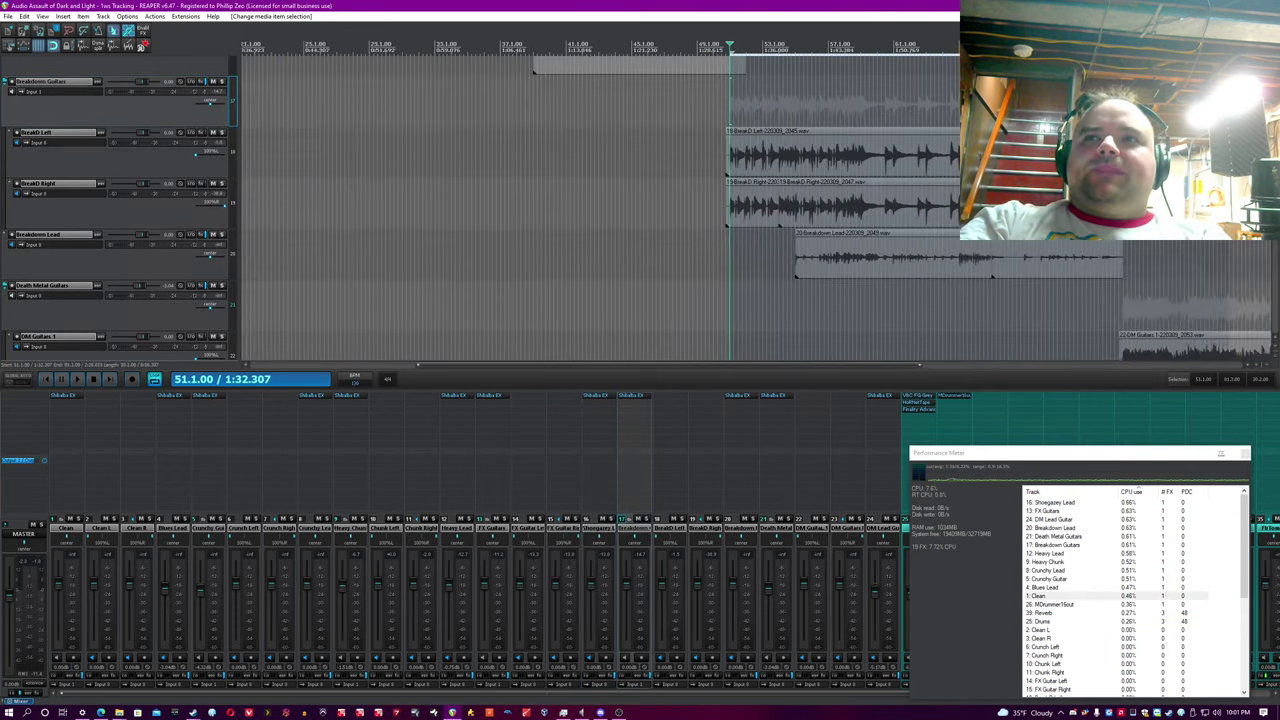
{"action": "left_click_drag", "start_coordinate": [1230, 116], "coordinate": [1131, 116]}
{"action": "scroll", "coordinate": [1052, 116], "scroll_direction": "up", "scroll_amount": 5}
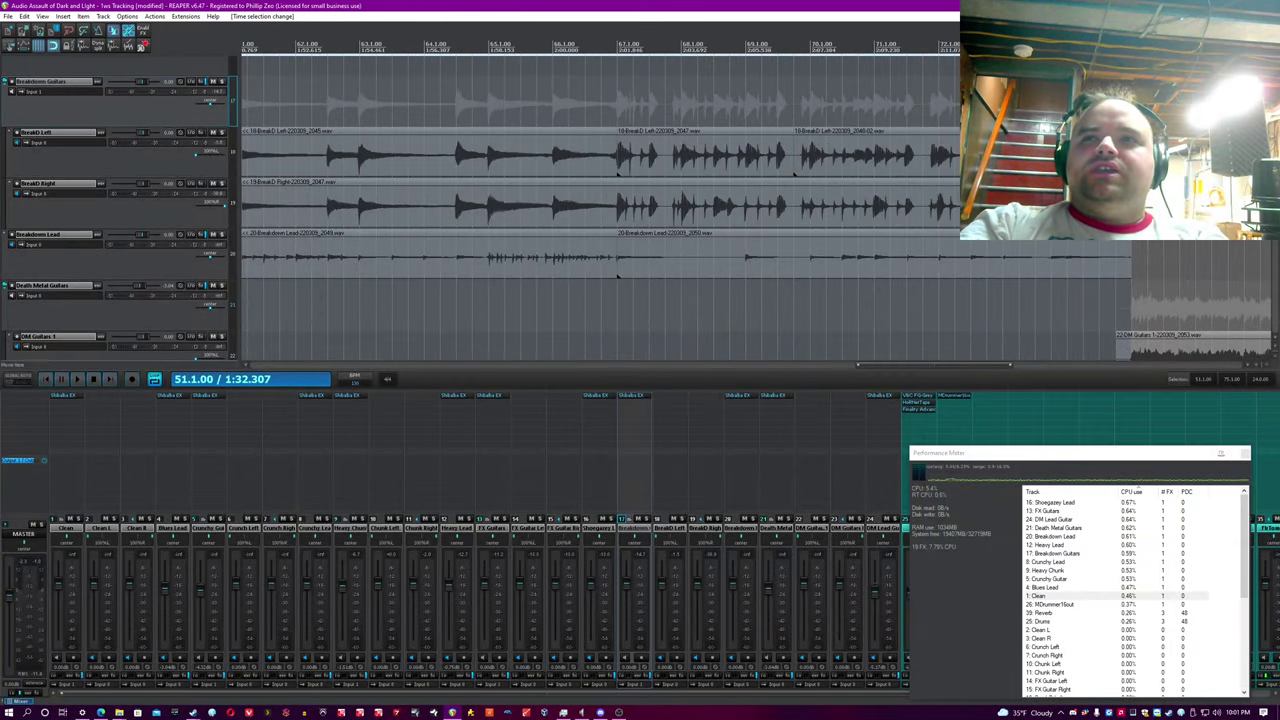
{"action": "scroll", "coordinate": [697, 109], "scroll_direction": "down", "scroll_amount": 3}
{"action": "scroll", "coordinate": [697, 109], "scroll_direction": "up", "scroll_amount": 4}
Show the Breakdown Guitars Shibalba EX amp in an enlarged window and play the track soloed.
{"action": "left_click", "coordinate": [634, 395]}
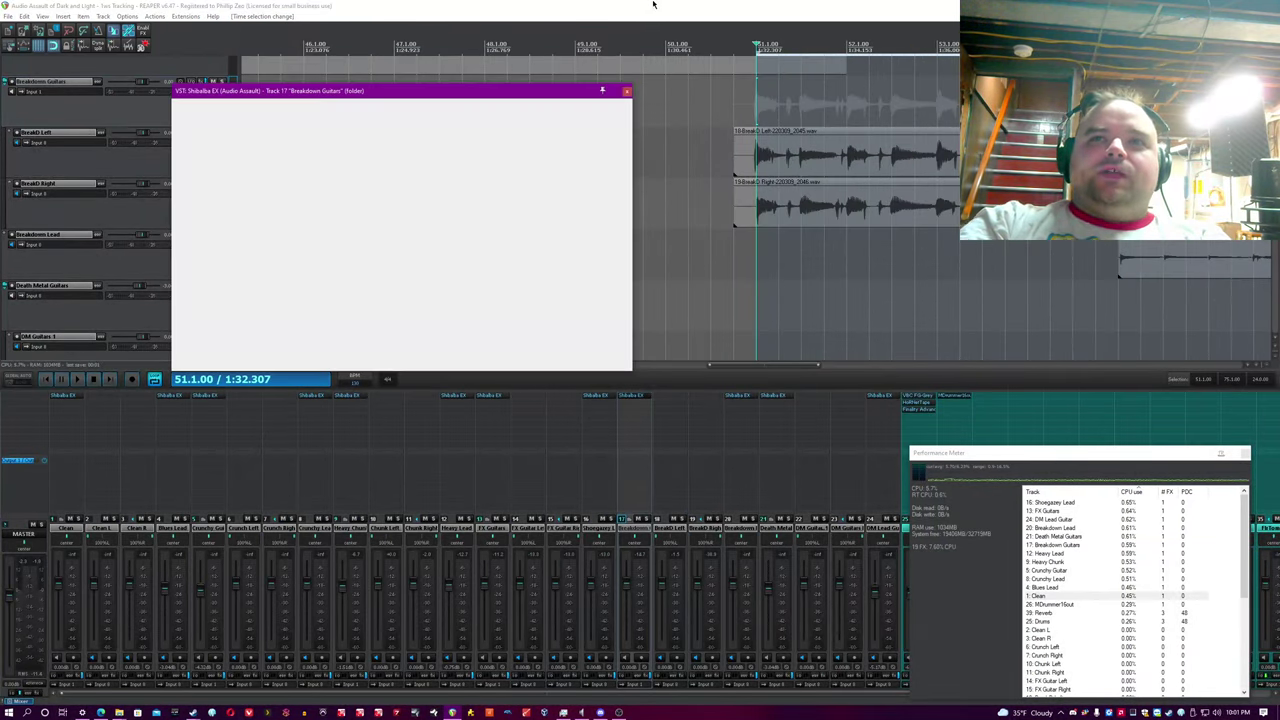
{"action": "key", "text": "space"}
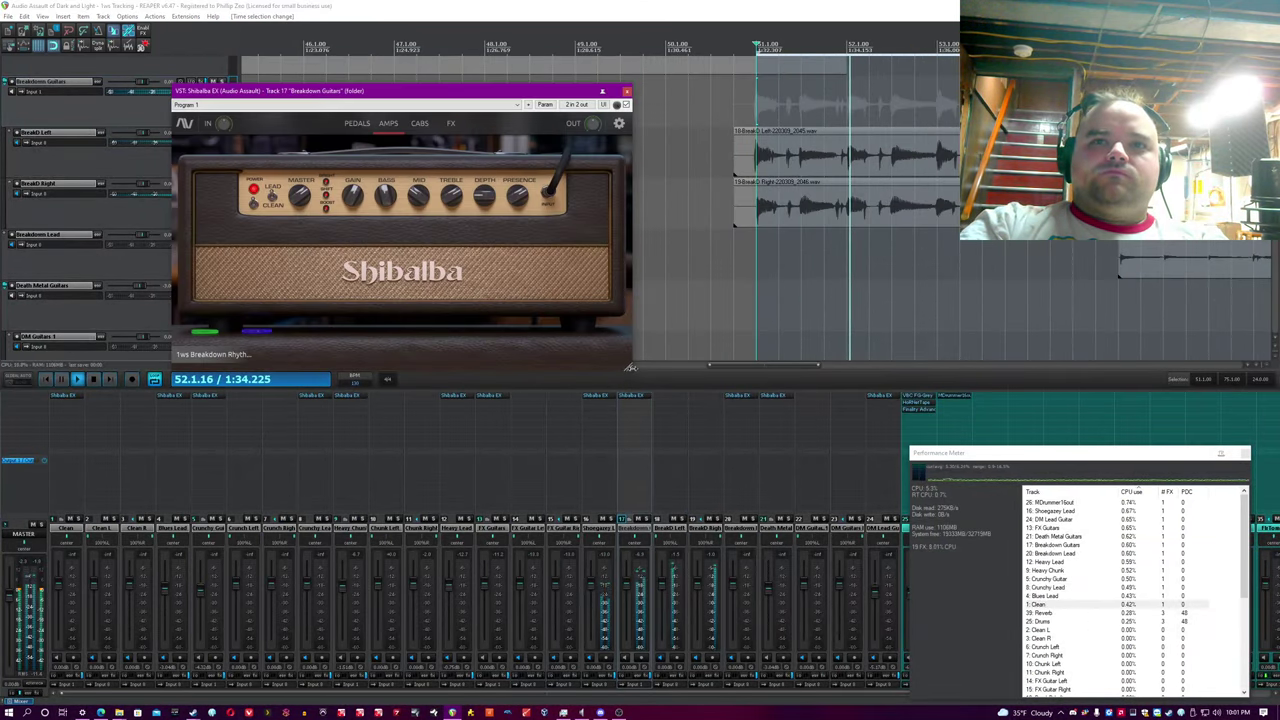
{"action": "left_click_drag", "start_coordinate": [629, 368], "coordinate": [740, 430]}
{"action": "left_click", "coordinate": [646, 517]}
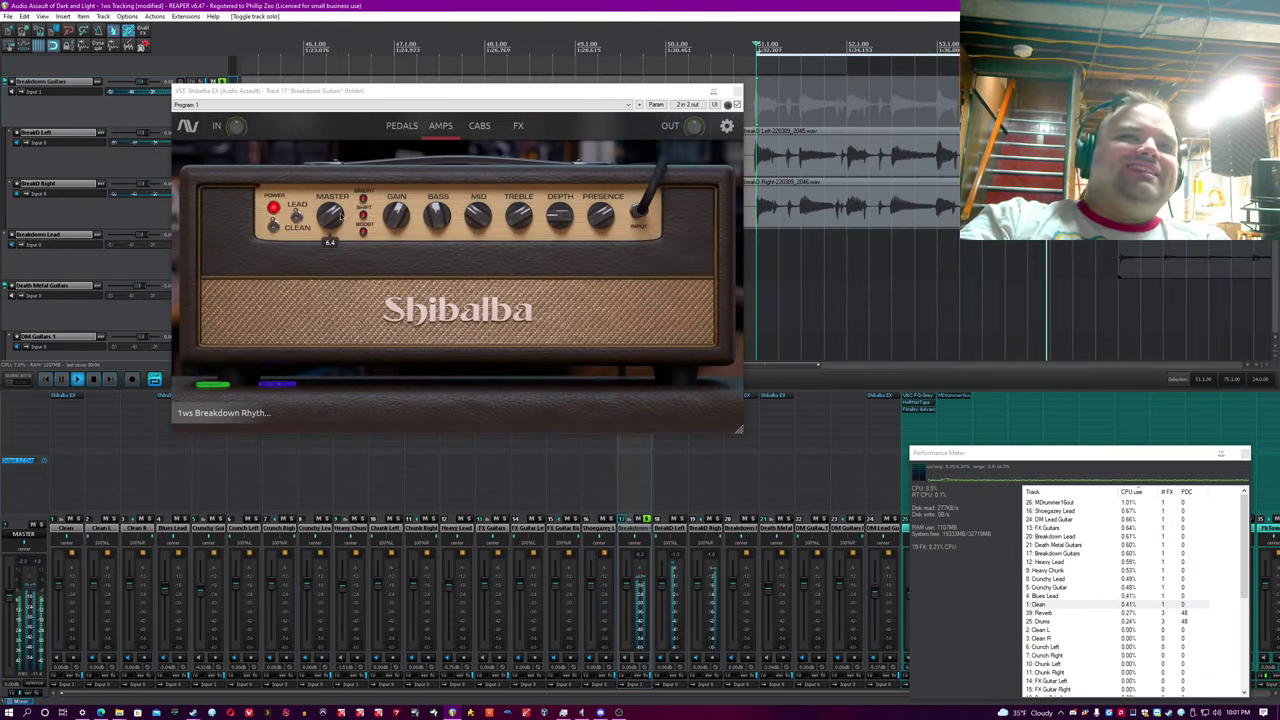
Review the Pedals page of the Breakdown Guitars plugin, comparing the sound with Booster and Screamer bypassed and re-engaged.
{"action": "left_click", "coordinate": [401, 126]}
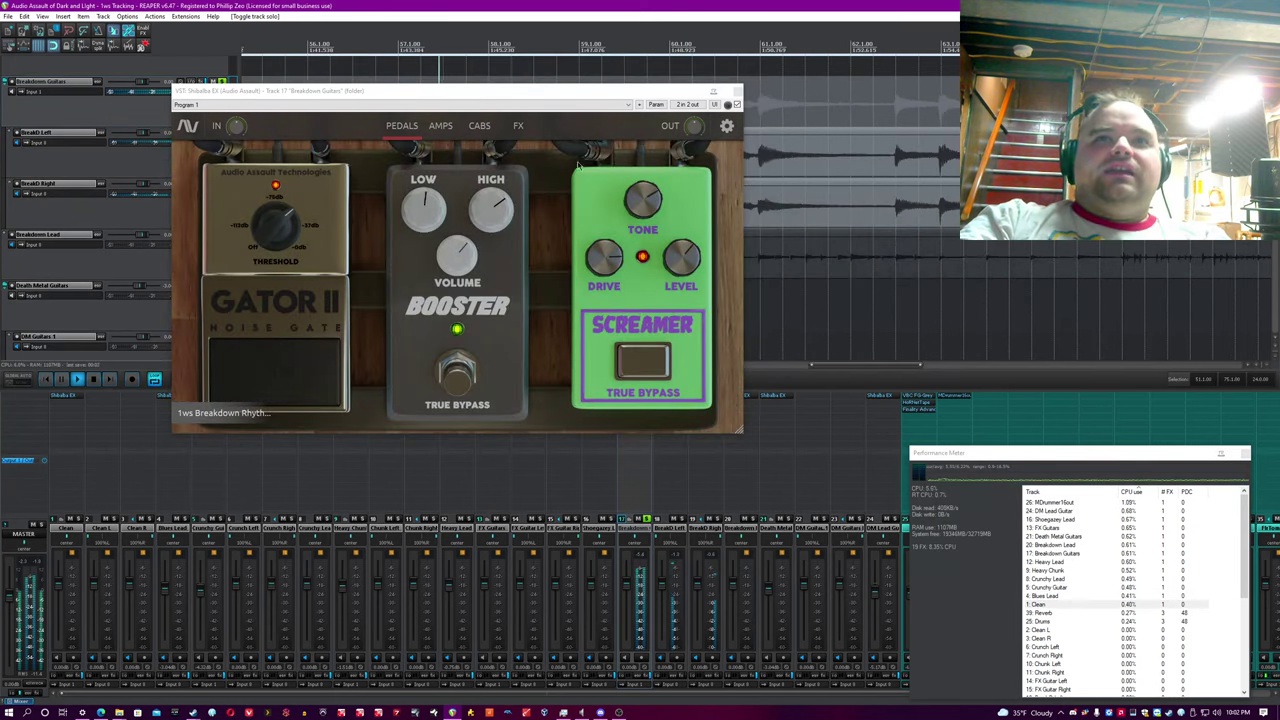
{"action": "left_click", "coordinate": [459, 376]}
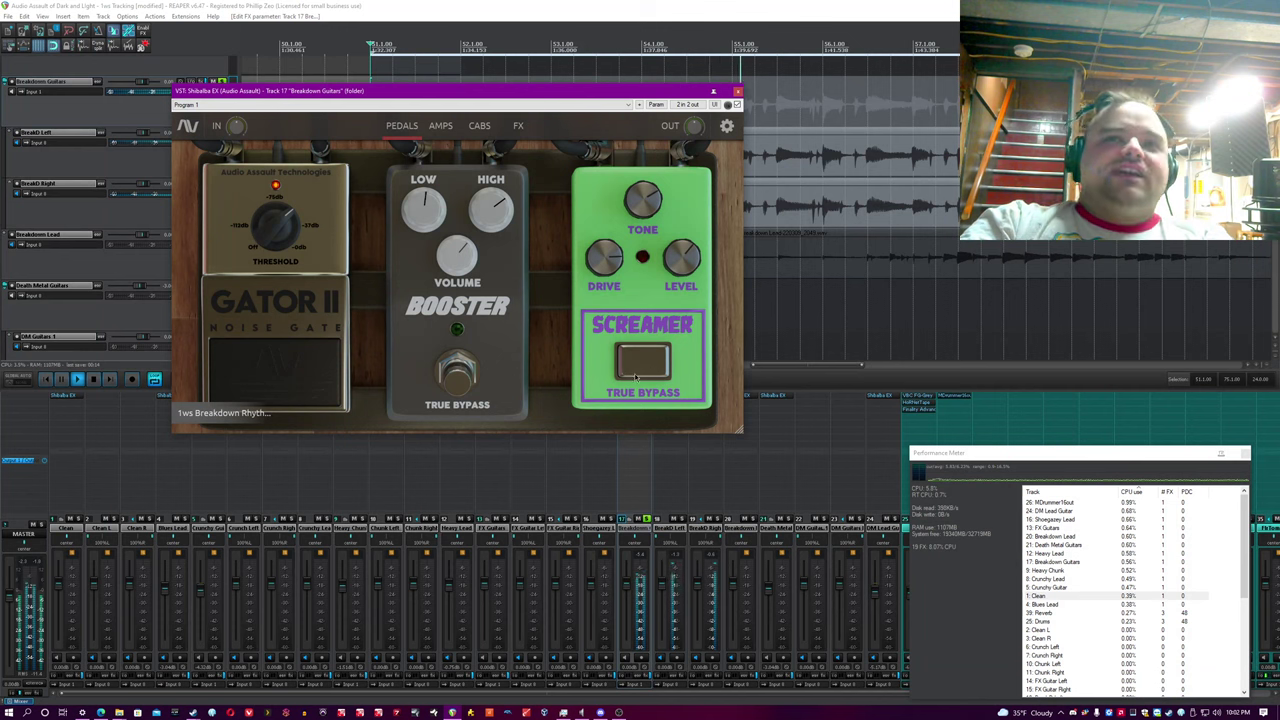
{"action": "left_click", "coordinate": [459, 382]}
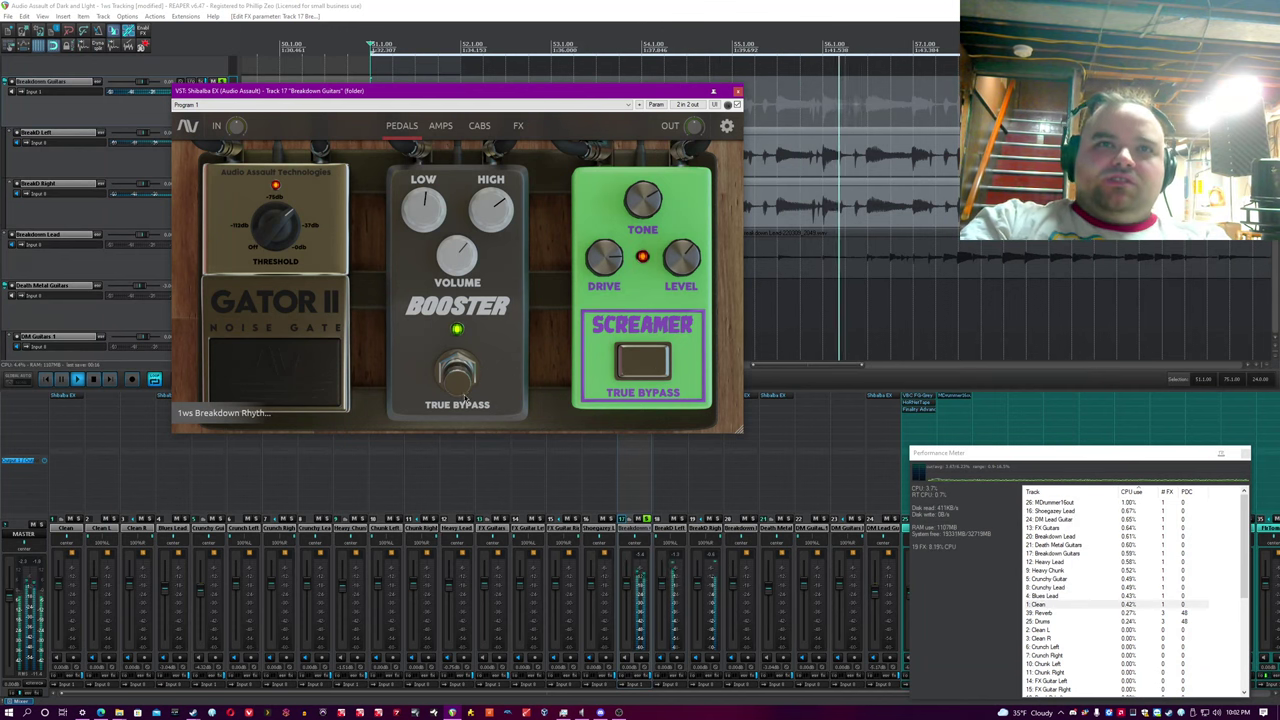
Review the amp knobs of the Breakdown Guitars plugin, comparing the sound with the Shift switch off and back on.
{"action": "left_click", "coordinate": [441, 126]}
{"action": "left_click", "coordinate": [540, 5]}
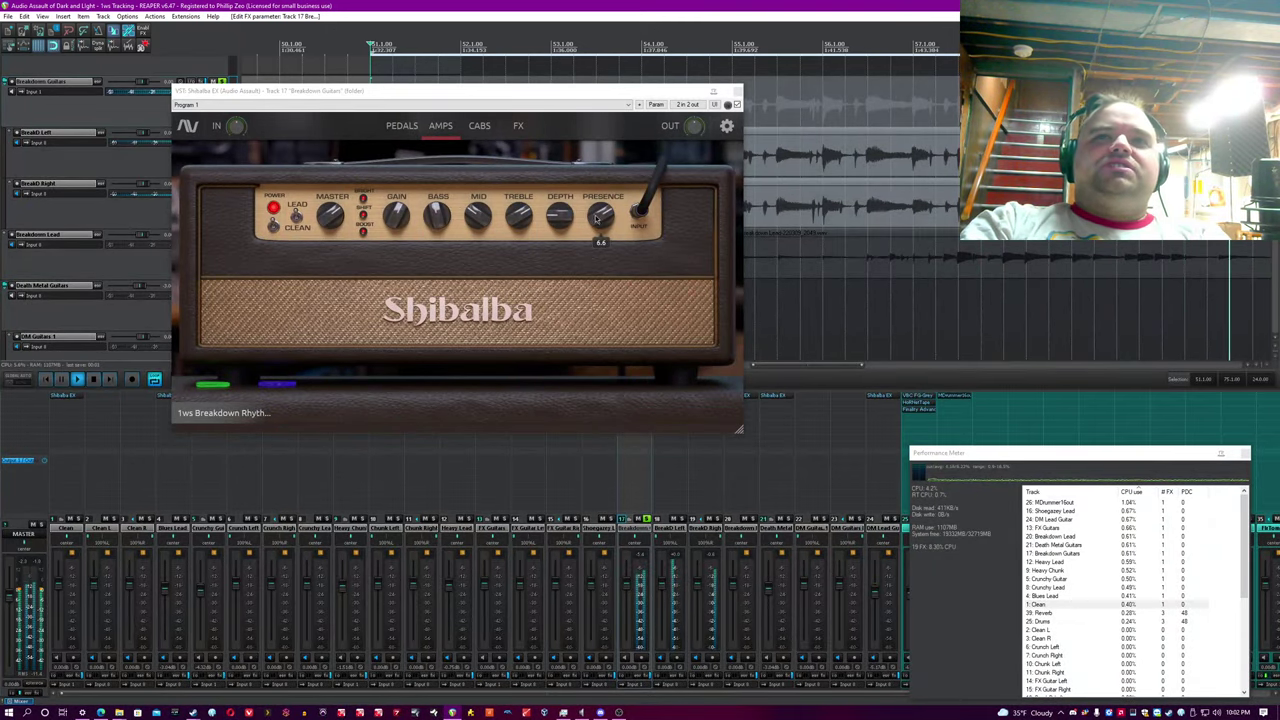
{"action": "mouse_move", "coordinate": [428, 219]}
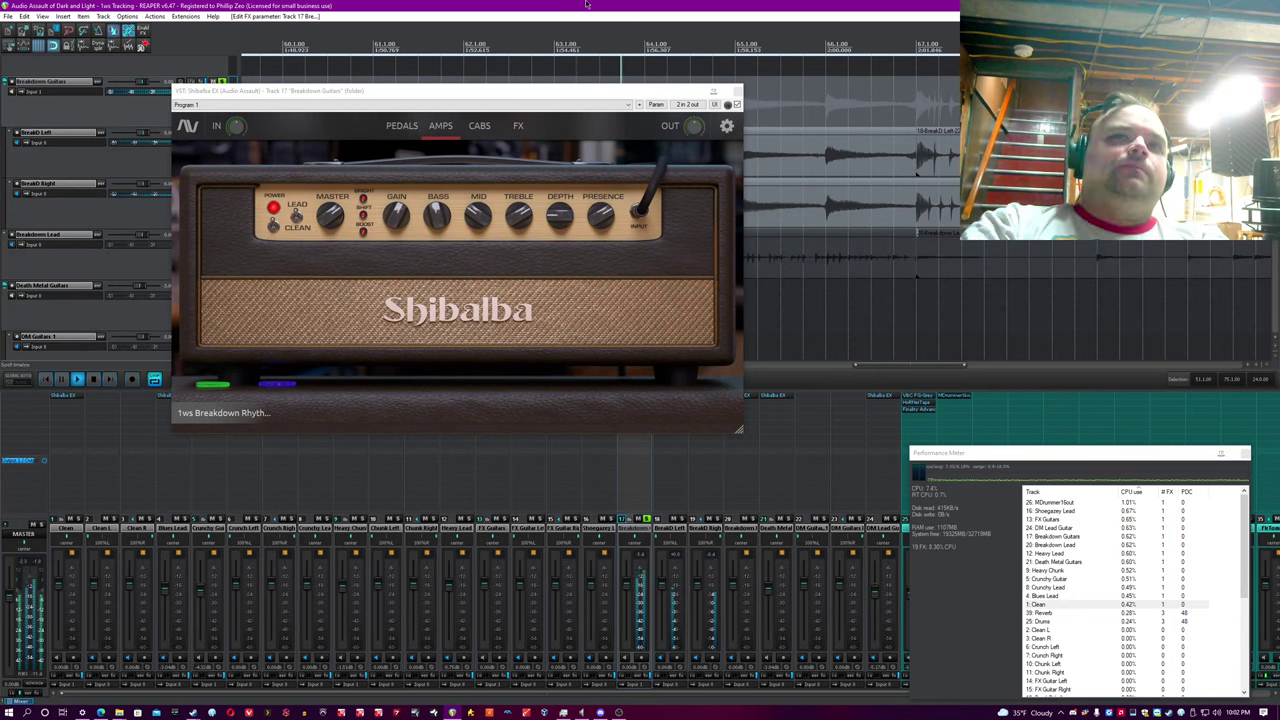
{"action": "left_click", "coordinate": [479, 125]}
{"action": "left_click", "coordinate": [440, 125]}
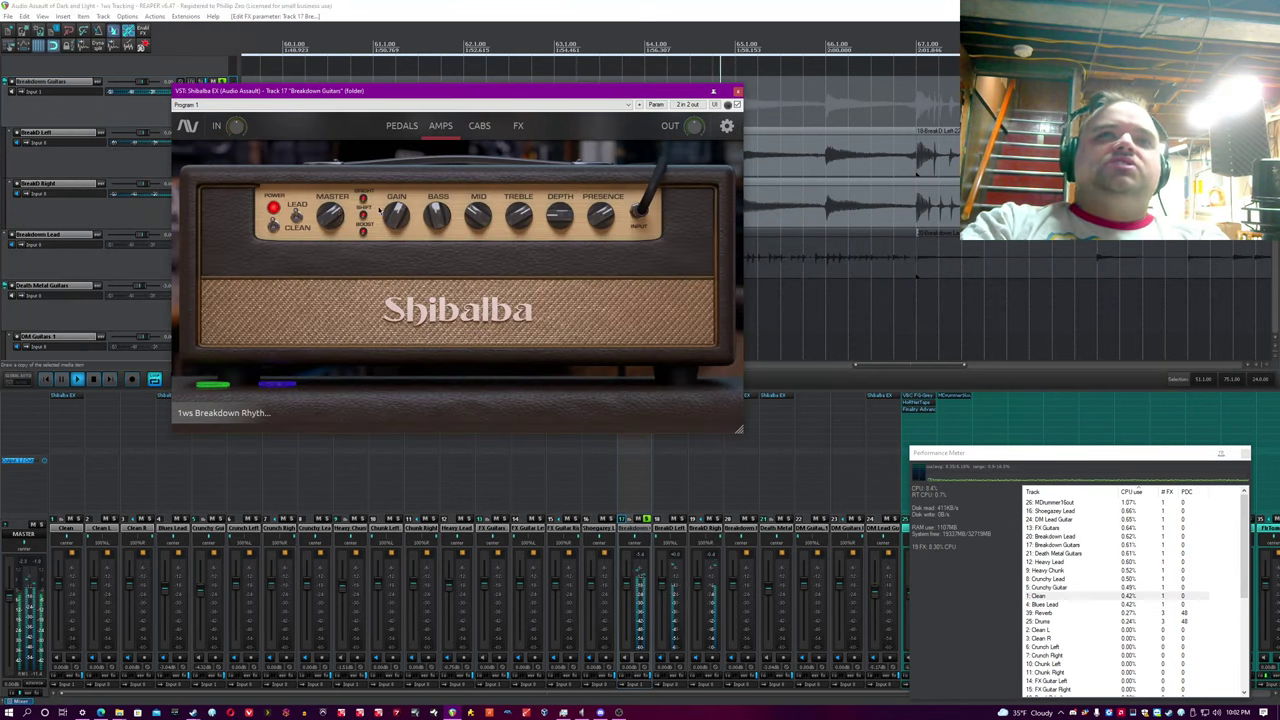
{"action": "left_click", "coordinate": [383, 4]}
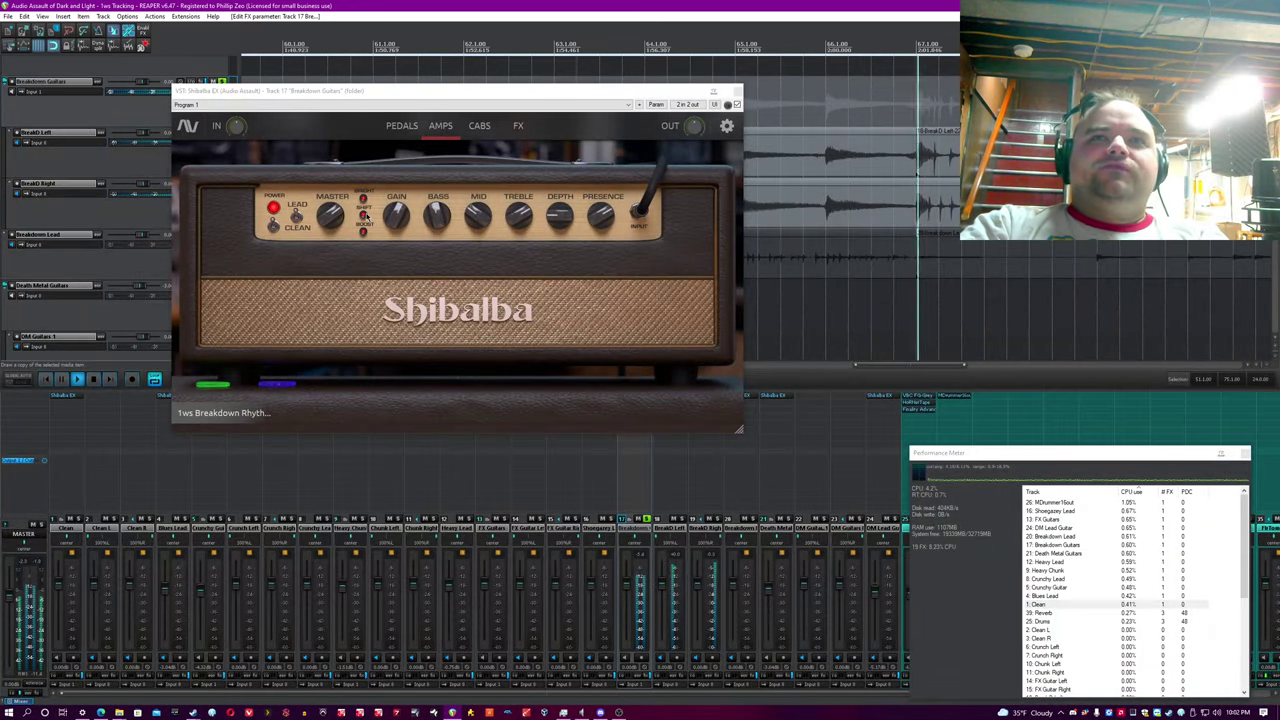
{"action": "left_click", "coordinate": [364, 215]}
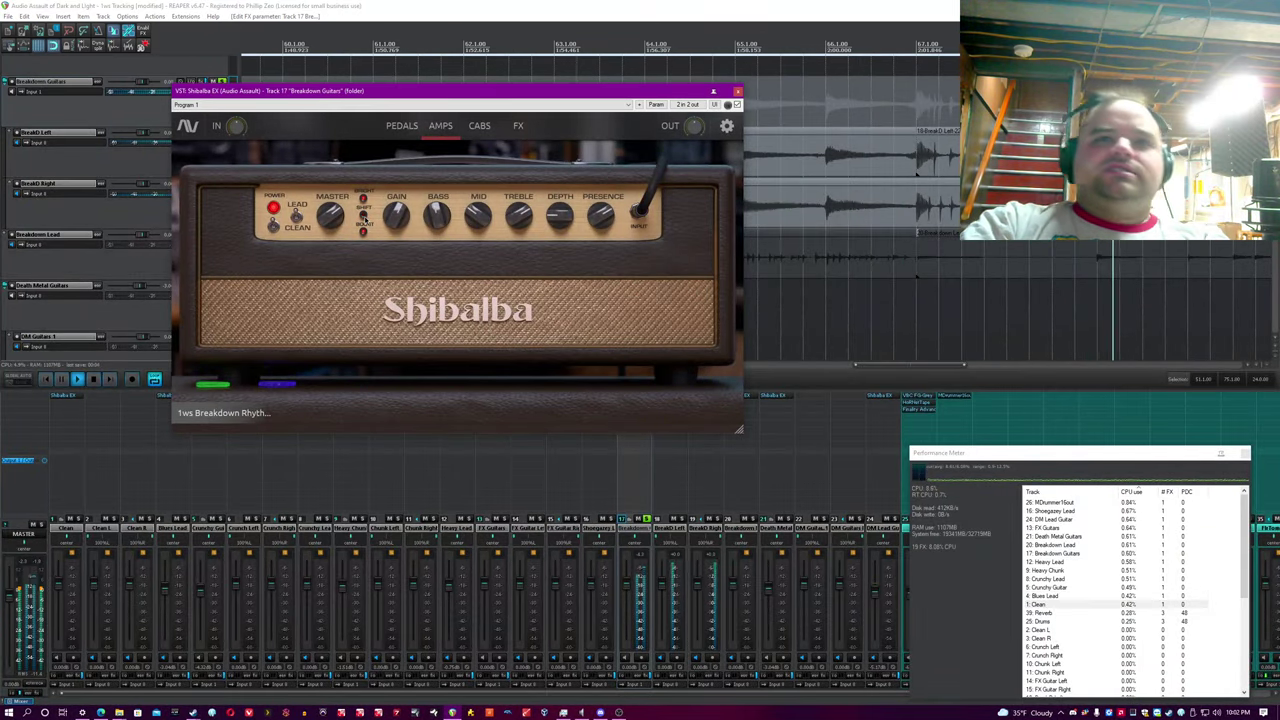
{"action": "left_click", "coordinate": [570, 5]}
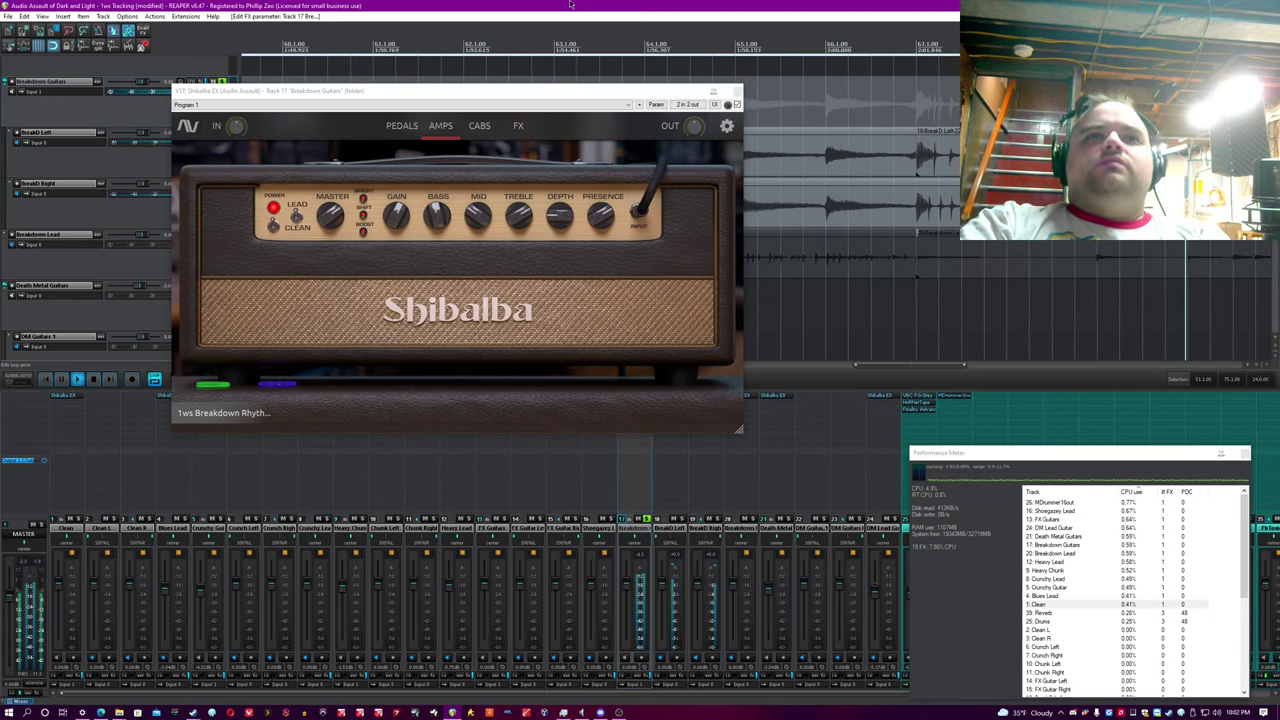
Review the Cabs and FX pages of the Breakdown Guitars plugin and close its window.
{"action": "left_click", "coordinate": [484, 126]}
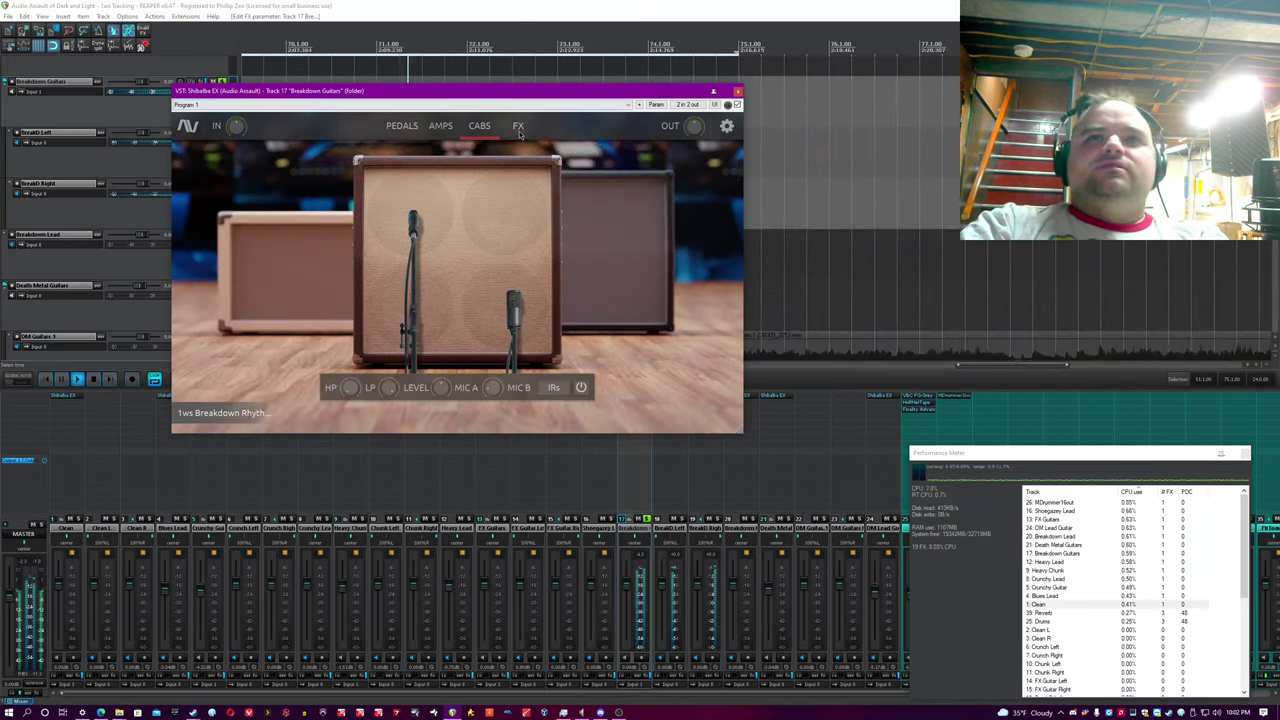
{"action": "left_click", "coordinate": [518, 126]}
{"action": "left_click", "coordinate": [590, 50]}
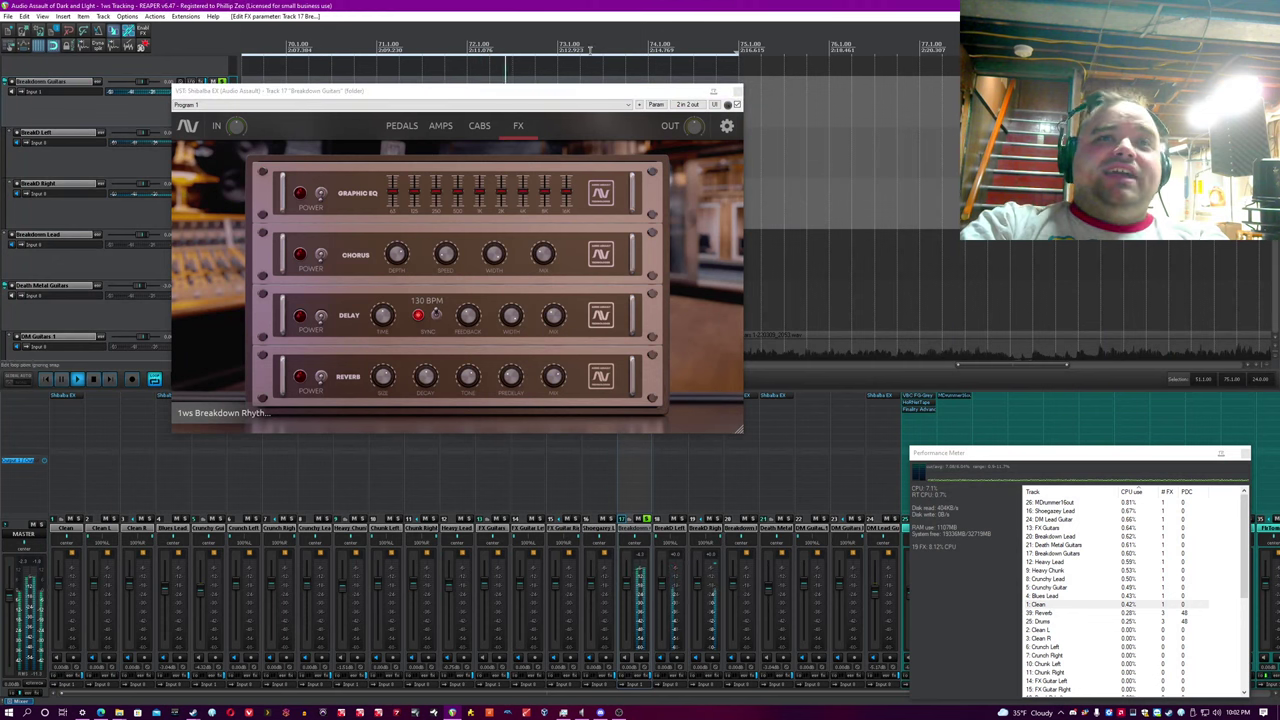
{"action": "left_click", "coordinate": [738, 91]}
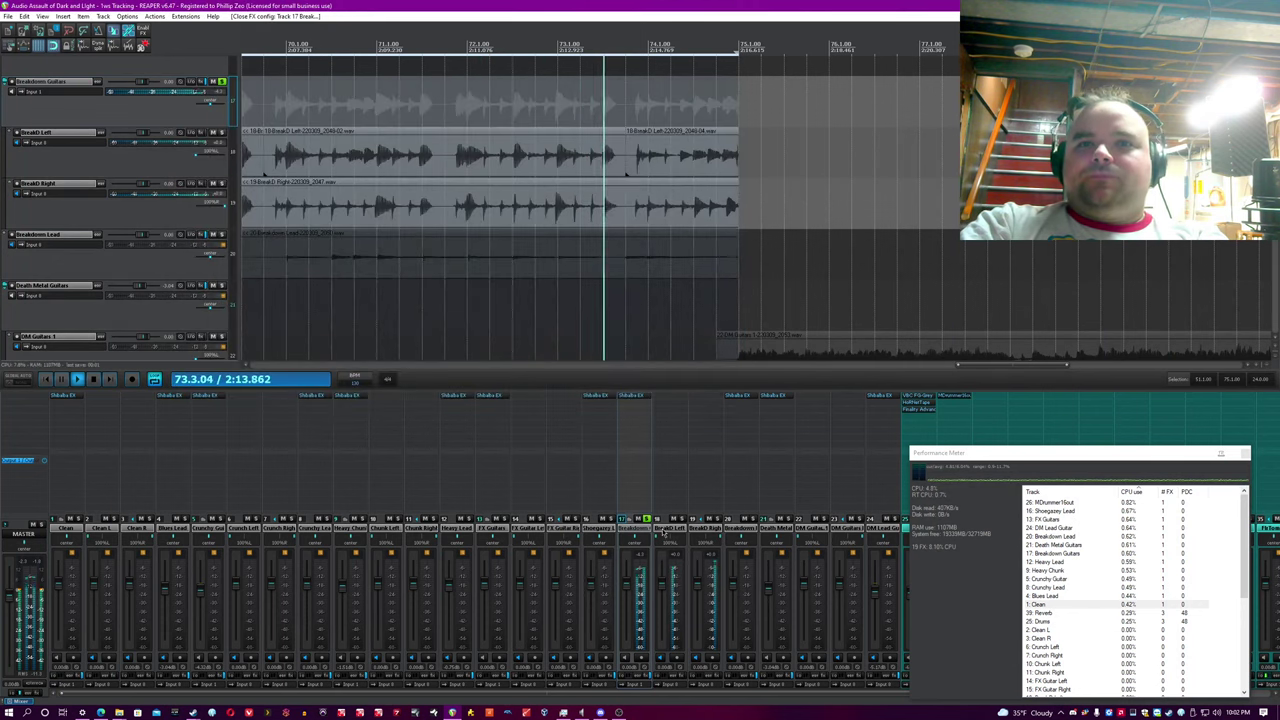
Solo Breakdown Lead in place of Breakdown Guitars, playing from 55.1.00, and show its Shibalba EX amp.
{"action": "left_click", "coordinate": [647, 519]}
{"action": "scroll", "coordinate": [796, 215], "scroll_direction": "down", "scroll_amount": 3}
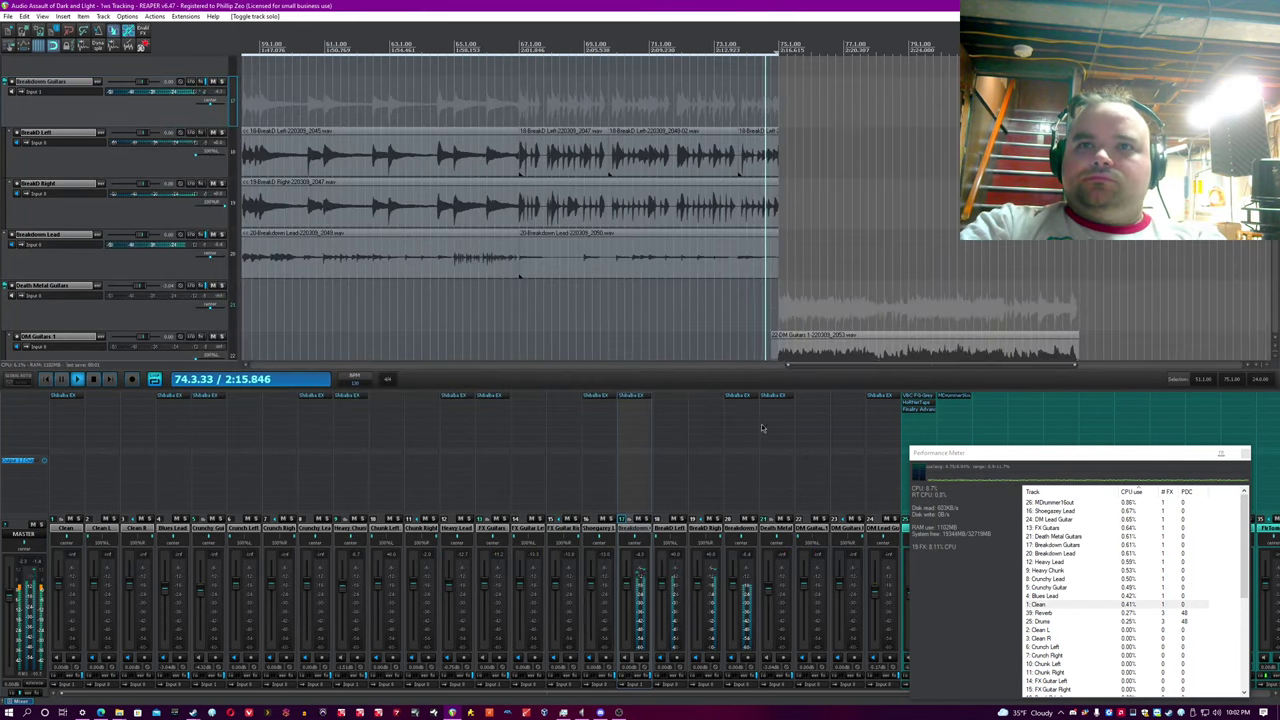
{"action": "left_click", "coordinate": [752, 519]}
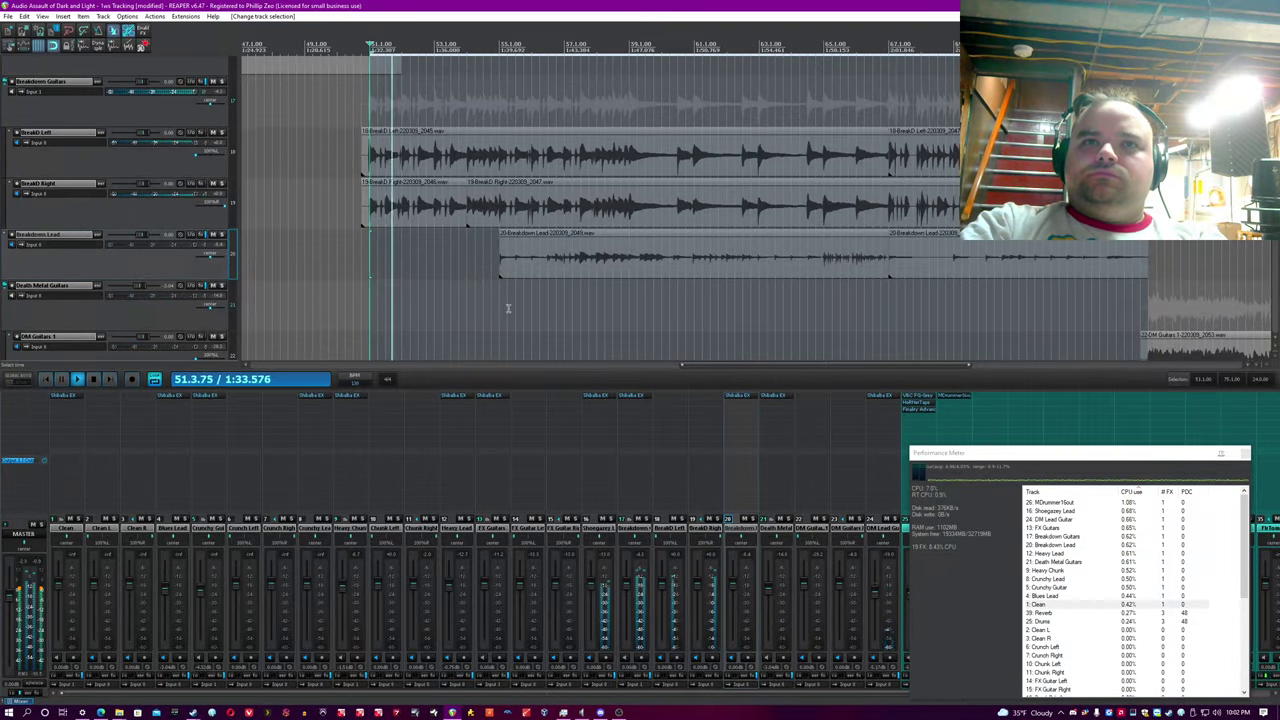
{"action": "left_click", "coordinate": [775, 527]}
{"action": "left_click", "coordinate": [745, 397]}
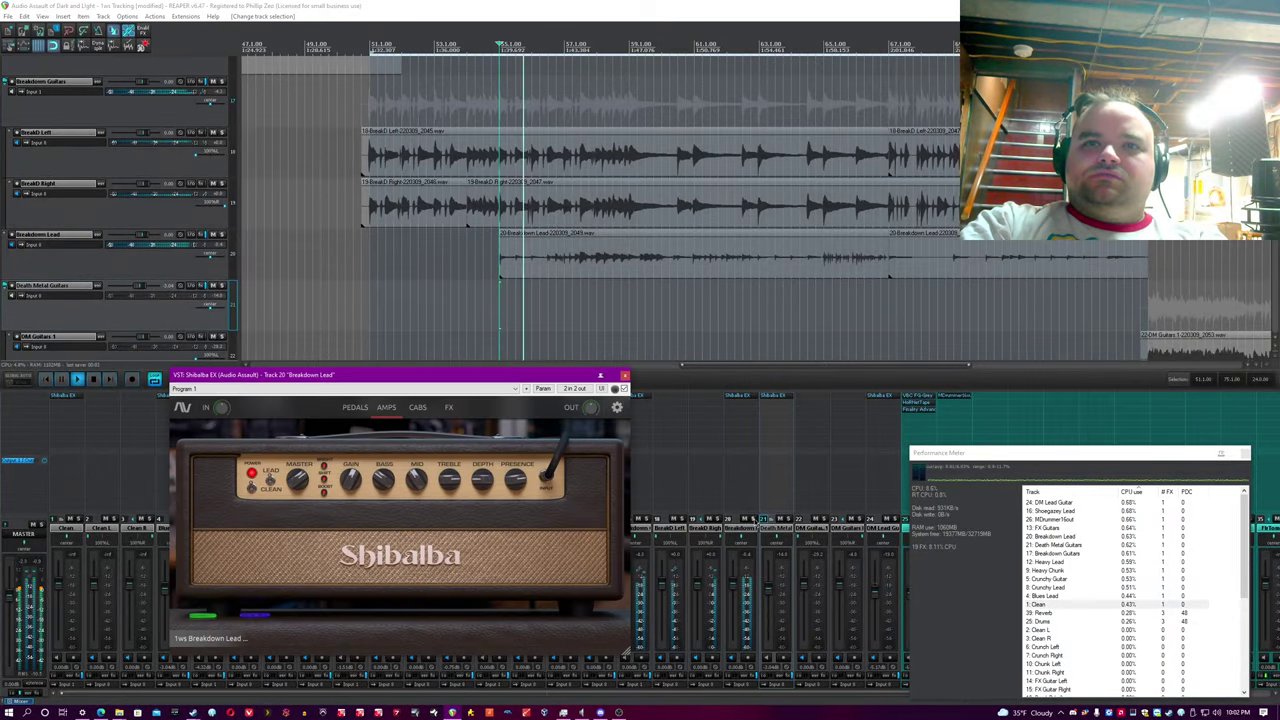
{"action": "left_click", "coordinate": [752, 520]}
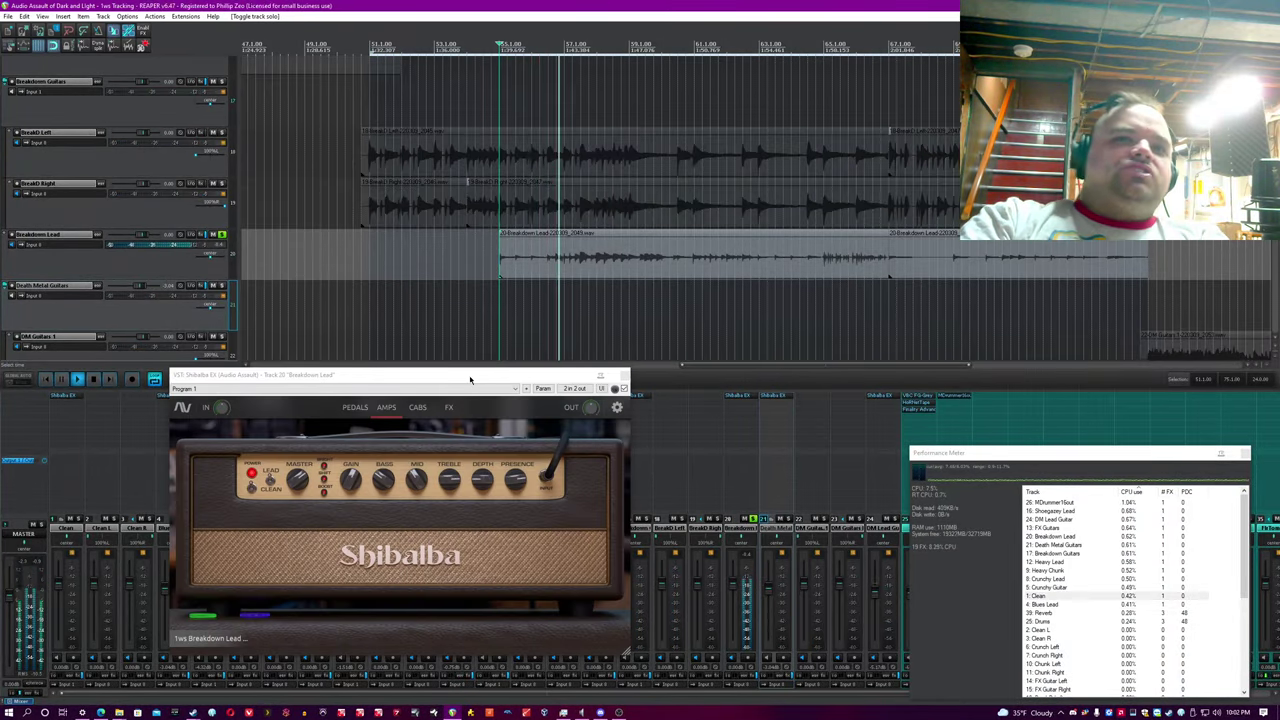
{"action": "left_click_drag", "start_coordinate": [470, 380], "coordinate": [480, 327]}
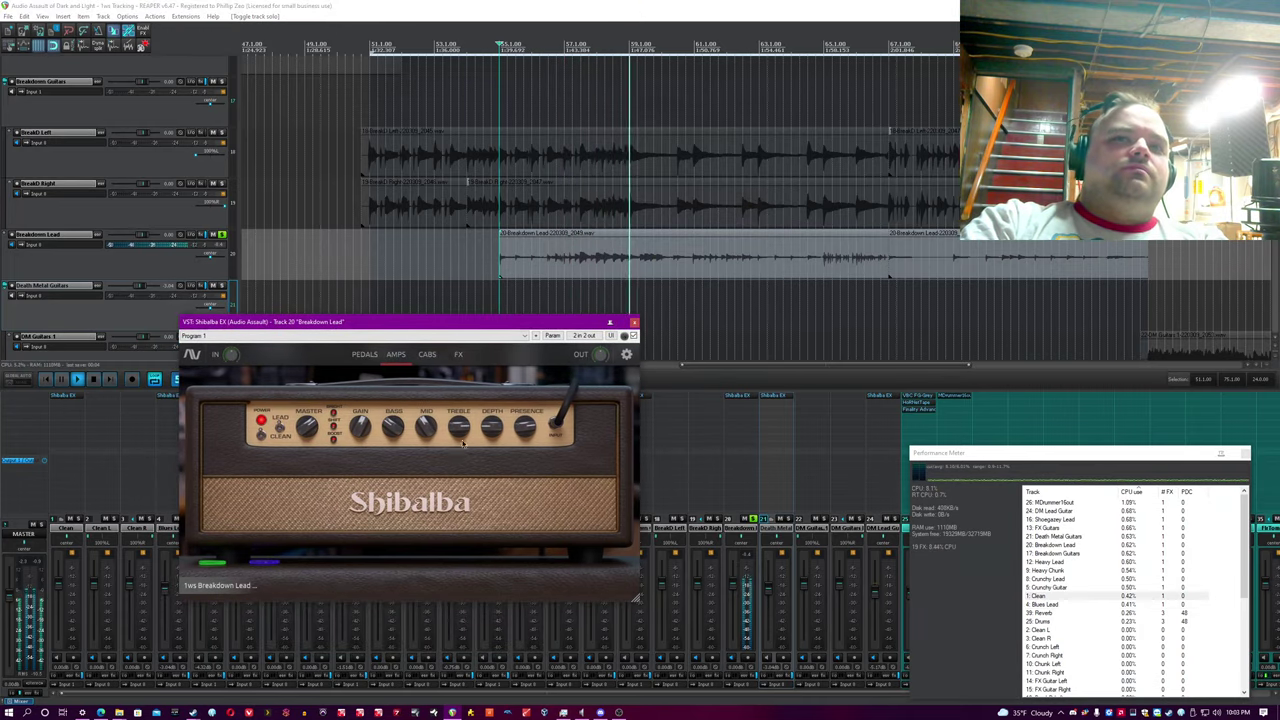
Review the Pedals, Cabs and FX pages of the Breakdown Lead plugin and close its window.
{"action": "left_click", "coordinate": [366, 357]}
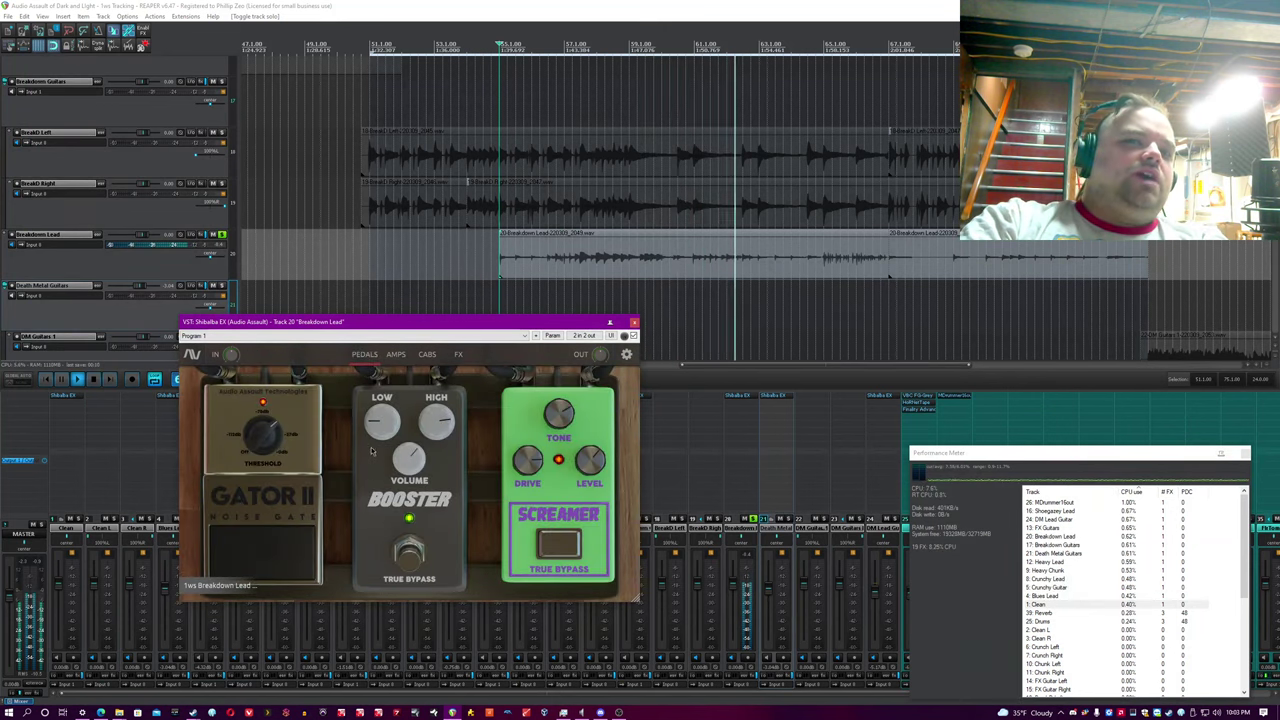
{"action": "left_click", "coordinate": [430, 355]}
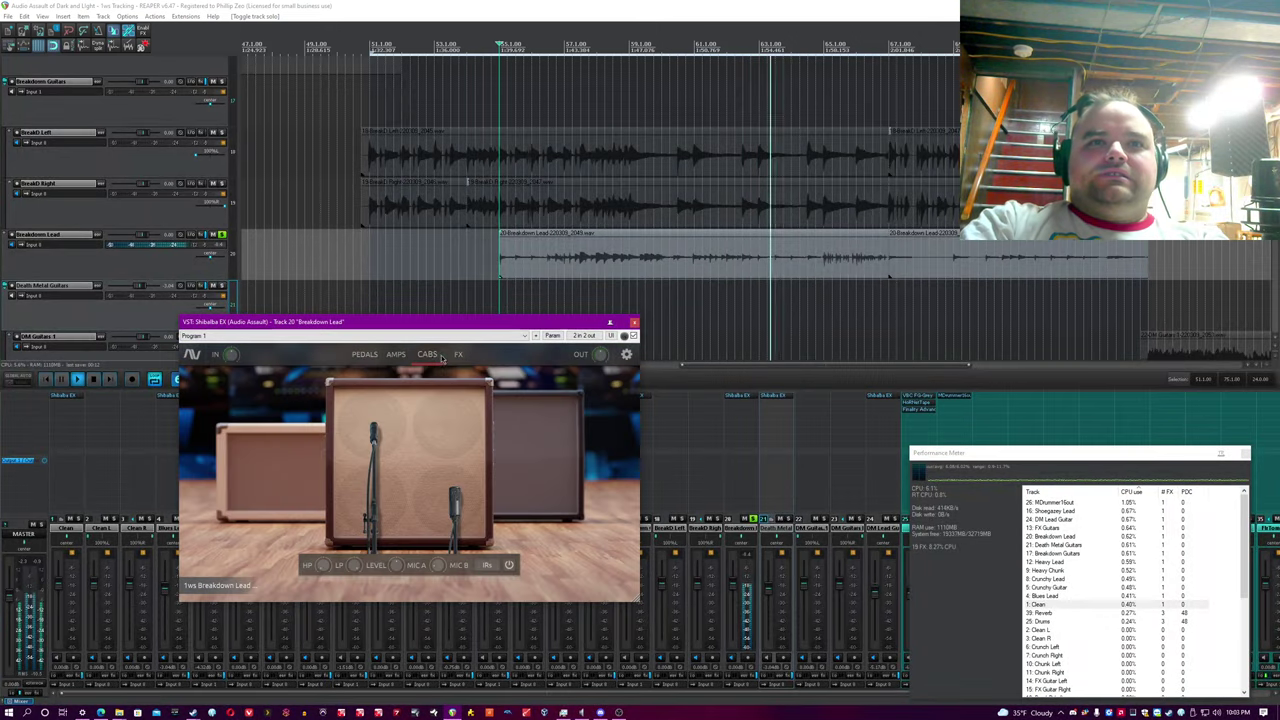
{"action": "left_click", "coordinate": [459, 355]}
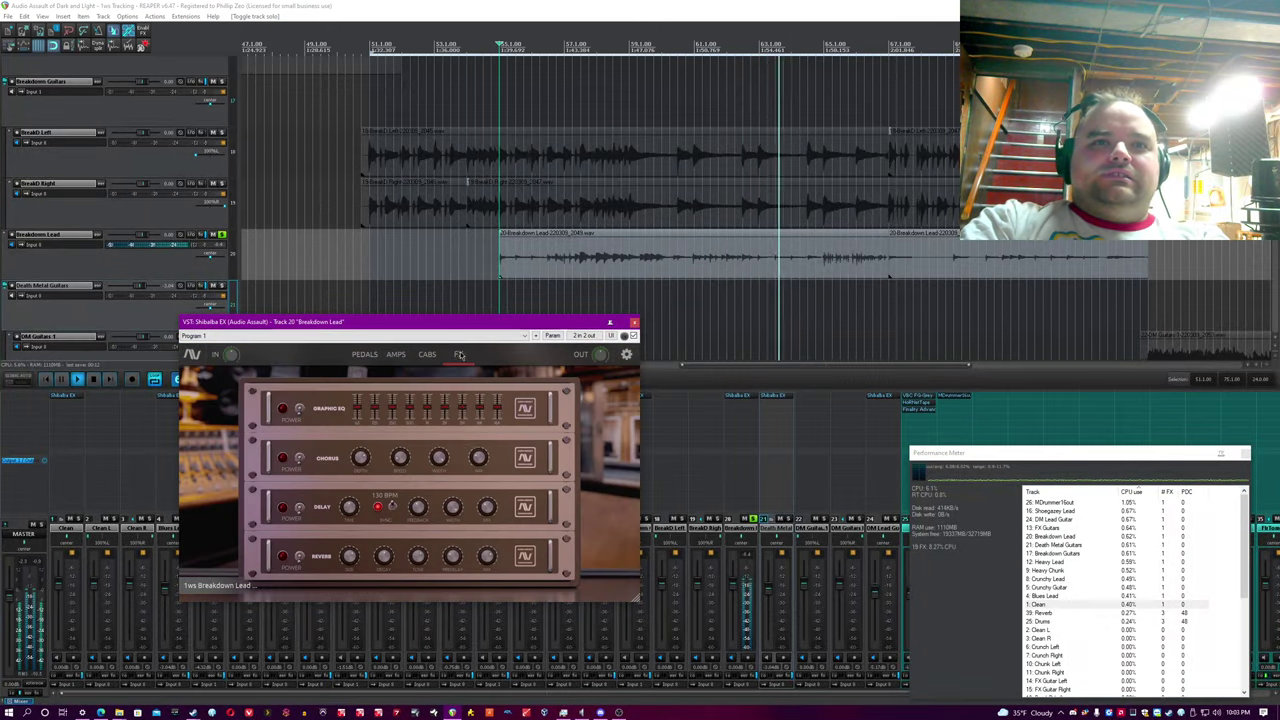
{"action": "left_click", "coordinate": [634, 322]}
Unsolo Breakdown Lead and listen to its second item in the full mix.
{"action": "left_click", "coordinate": [752, 518]}
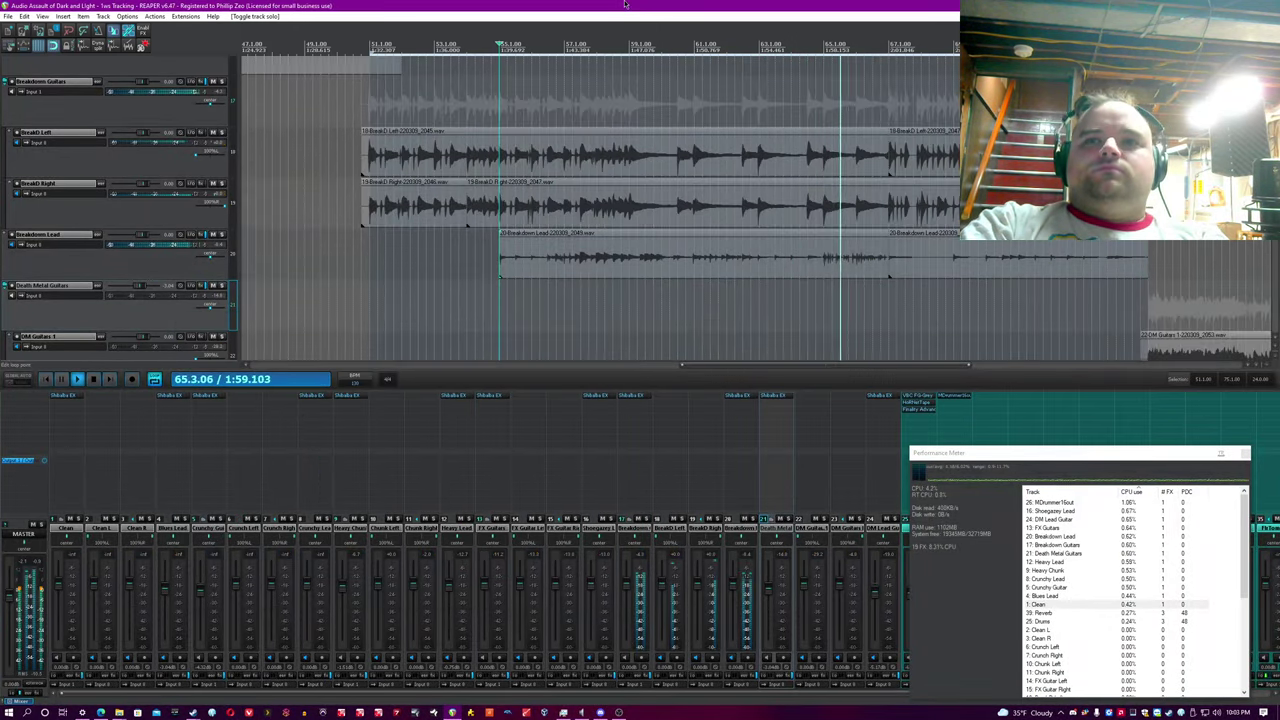
{"action": "left_click", "coordinate": [958, 257]}
{"action": "scroll", "coordinate": [963, 257], "scroll_direction": "up", "scroll_amount": 3}
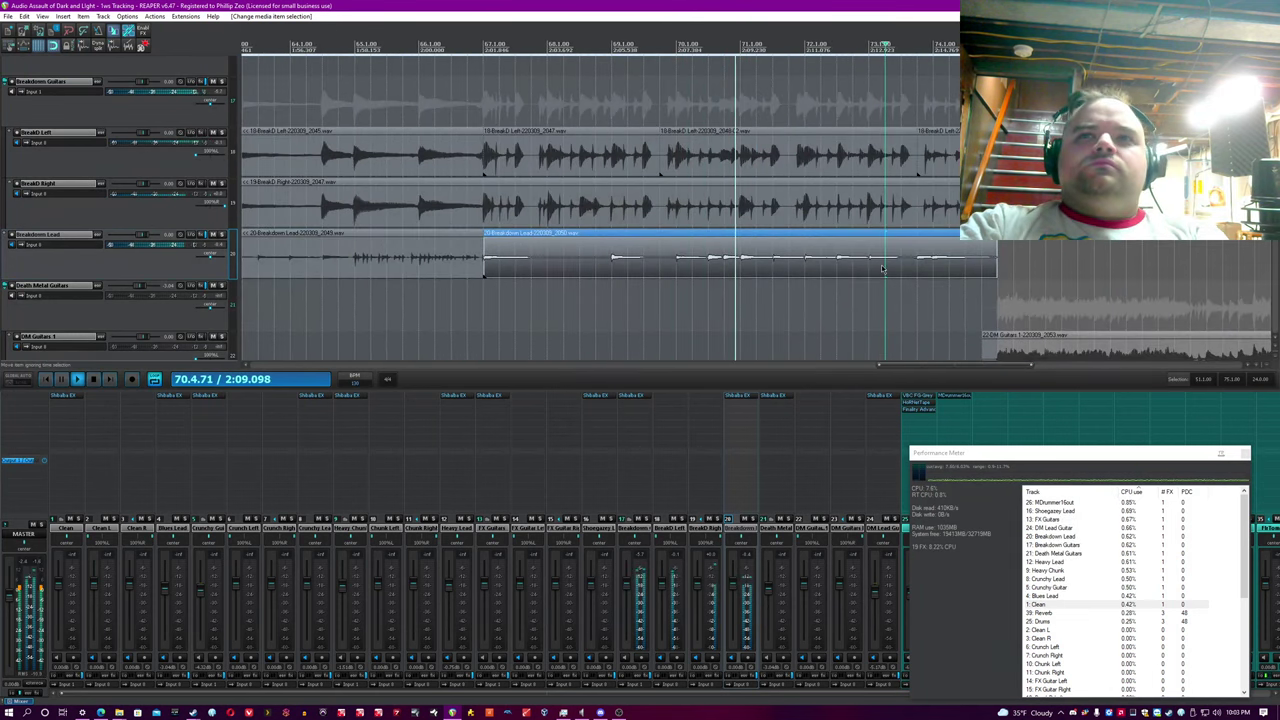
{"action": "scroll", "coordinate": [831, 135], "scroll_direction": "down", "scroll_amount": 2}
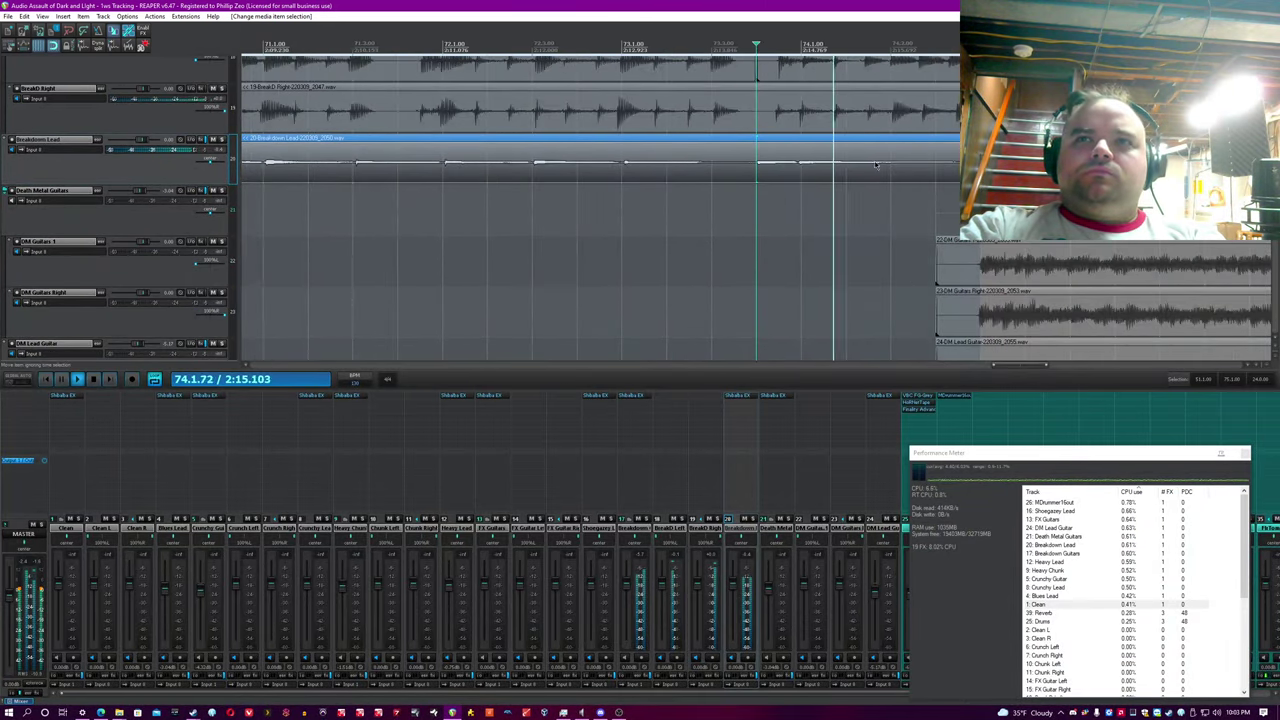
Stop playback and place the edit cursor at 75.1.00 on the Death Metal Guitars track.
{"action": "key", "text": "space"}
{"action": "left_click", "coordinate": [803, 219]}
{"action": "scroll", "coordinate": [803, 219], "scroll_direction": "down", "scroll_amount": 3}
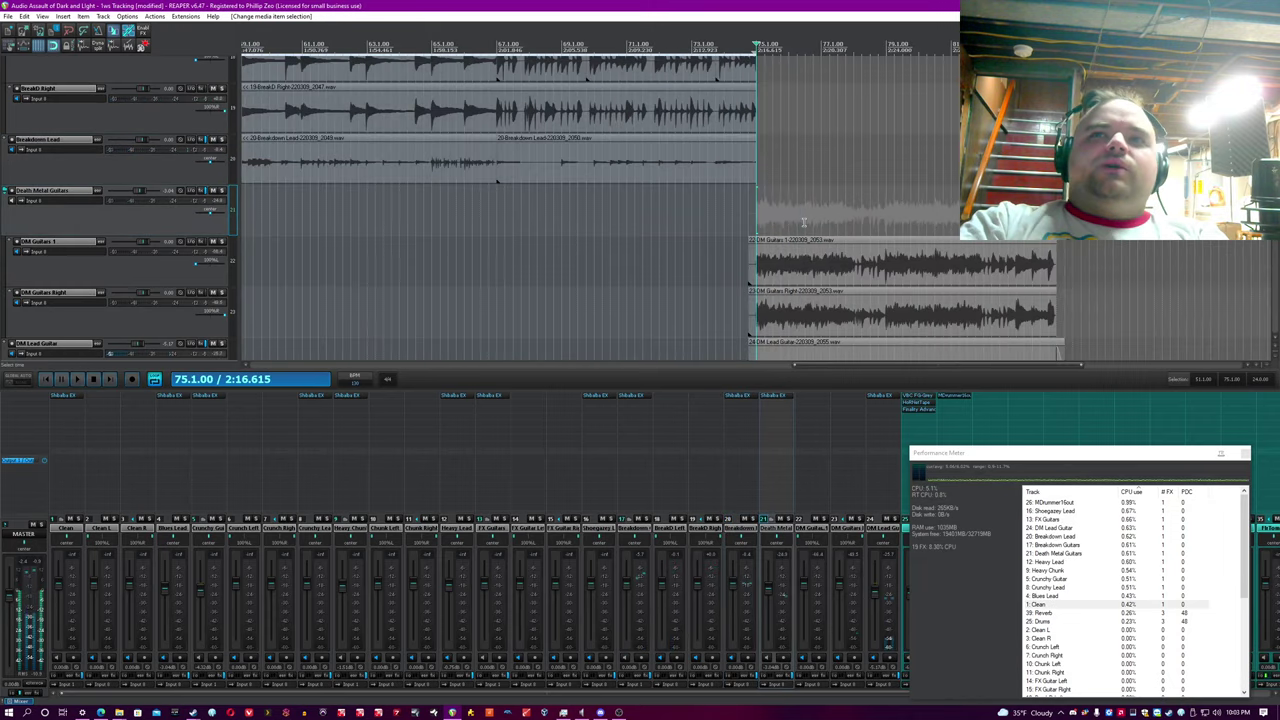
Set the time selection from 75.1.00 to 84.1.00 over the death metal section and place the edit cursor at 74.4.00.
{"action": "scroll", "coordinate": [790, 88], "scroll_direction": "down", "scroll_amount": 3}
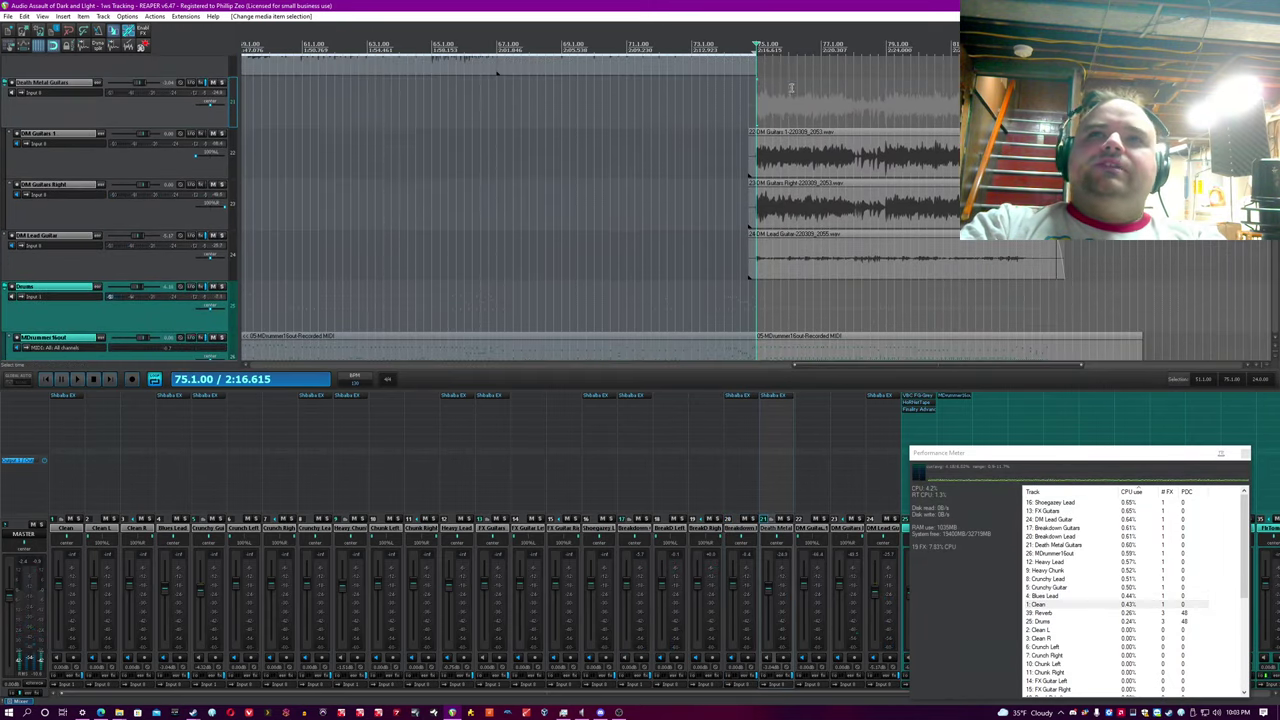
{"action": "left_click_drag", "start_coordinate": [757, 95], "coordinate": [1048, 96]}
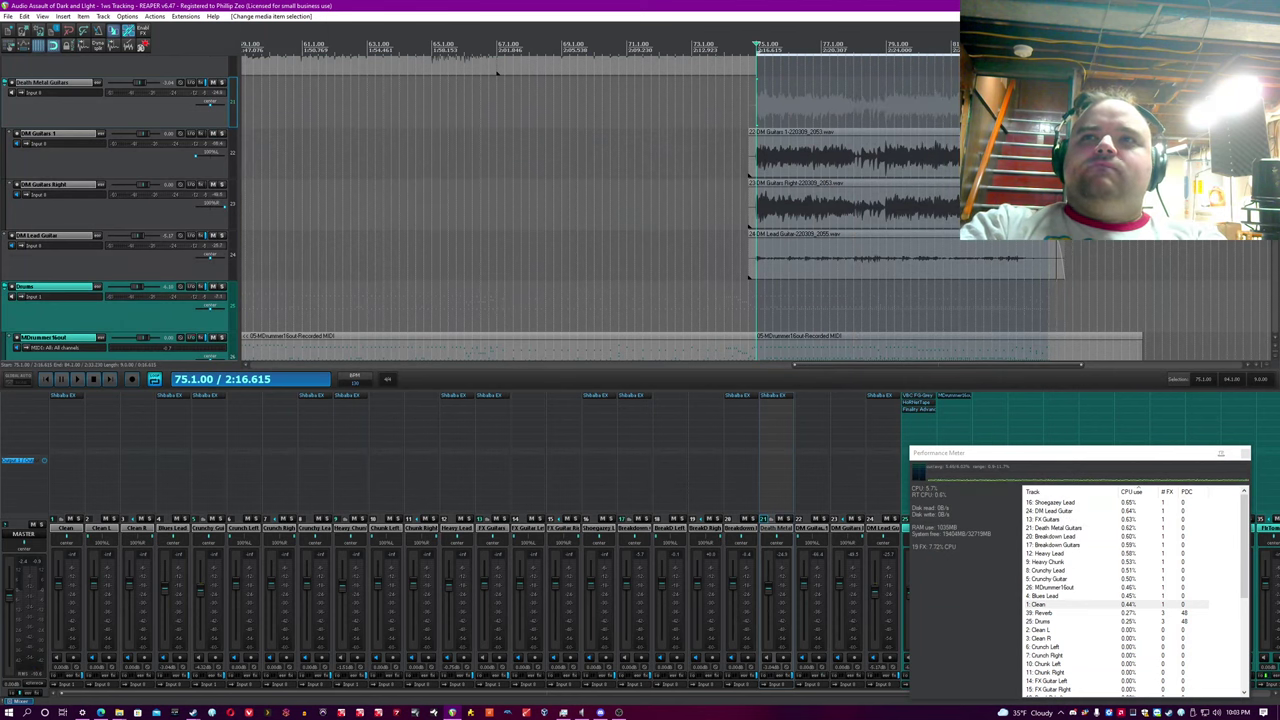
{"action": "scroll", "coordinate": [1048, 96], "scroll_direction": "up", "scroll_amount": 3}
{"action": "scroll", "coordinate": [600, 200], "scroll_direction": "left", "scroll_amount": 3}
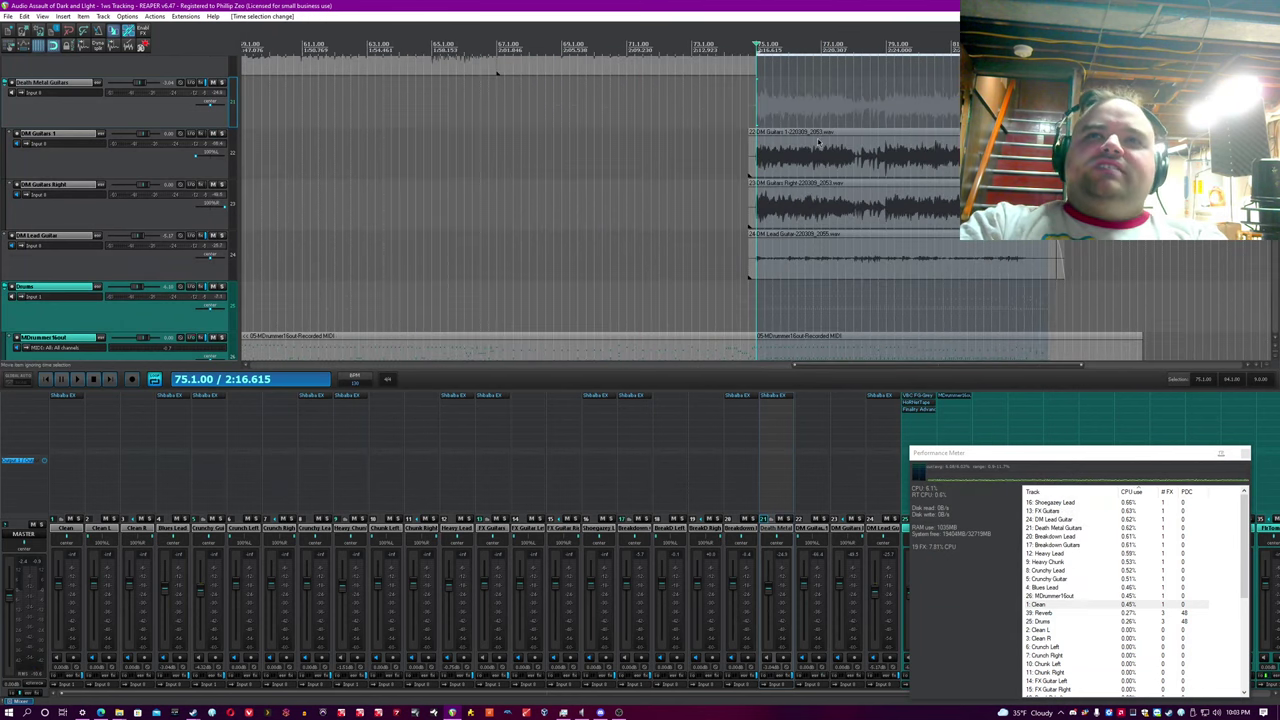
{"action": "scroll", "coordinate": [818, 143], "scroll_direction": "up", "scroll_amount": 2}
{"action": "left_click", "coordinate": [736, 165]}
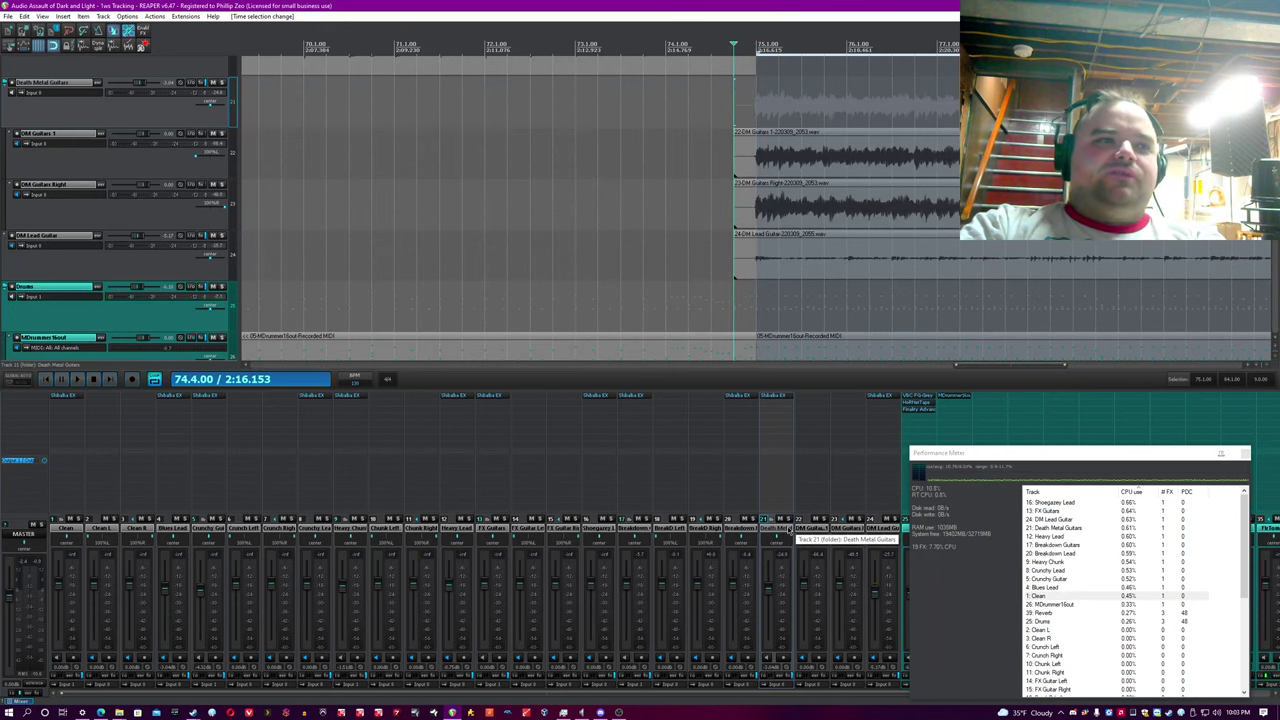
Open the Shibalba EX windows of Death Metal Guitars and DM Lead Guitar and arrange them so both amps can be seen.
{"action": "left_click", "coordinate": [776, 397]}
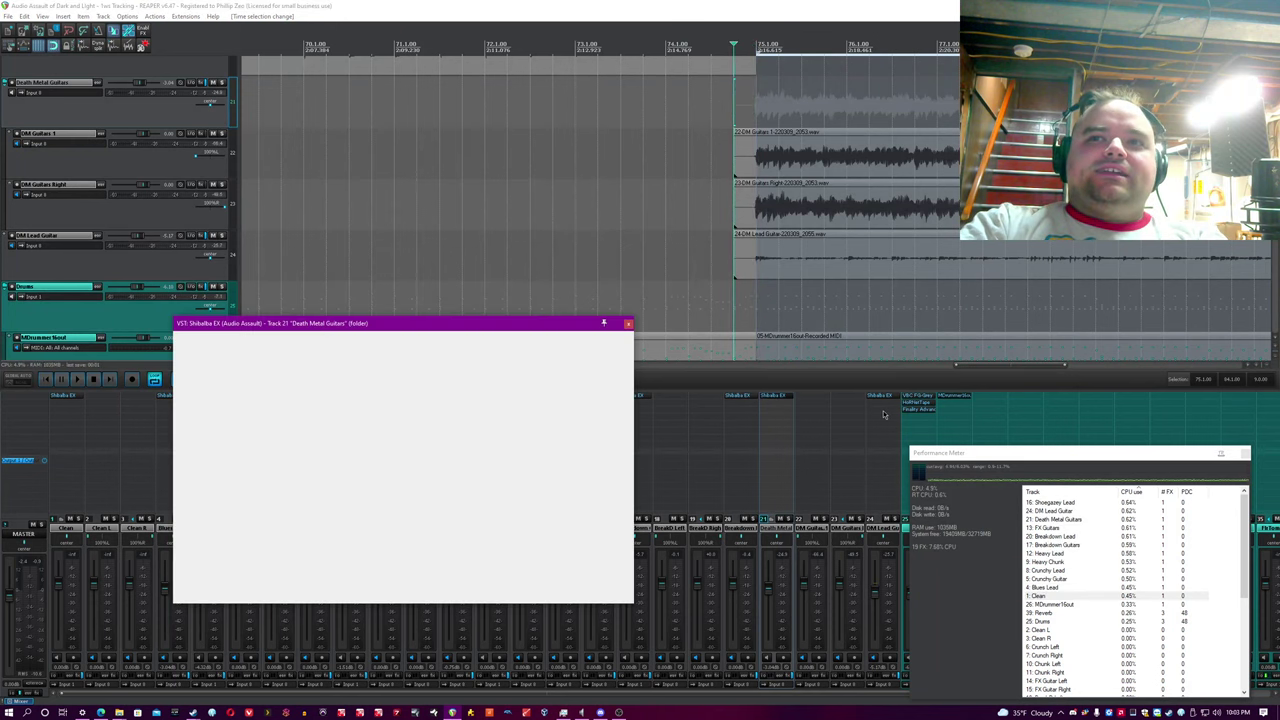
{"action": "left_click", "coordinate": [886, 397]}
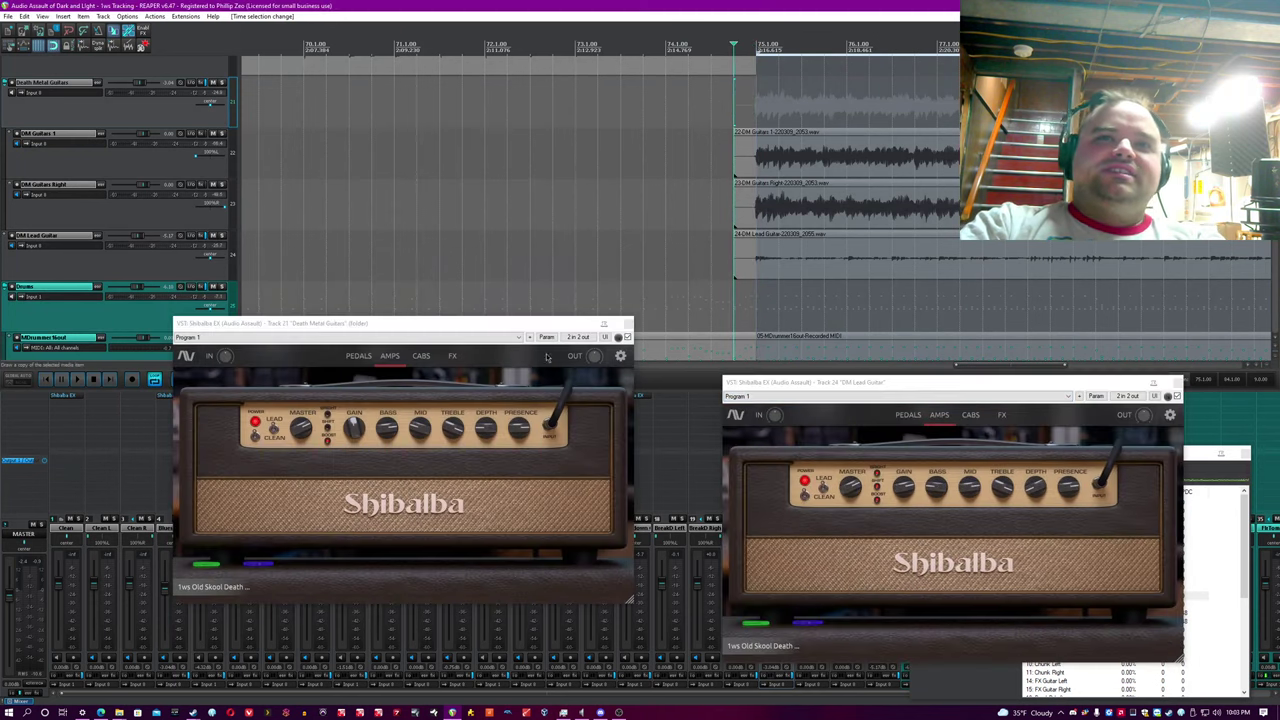
{"action": "left_click_drag", "start_coordinate": [547, 323], "coordinate": [534, 186]}
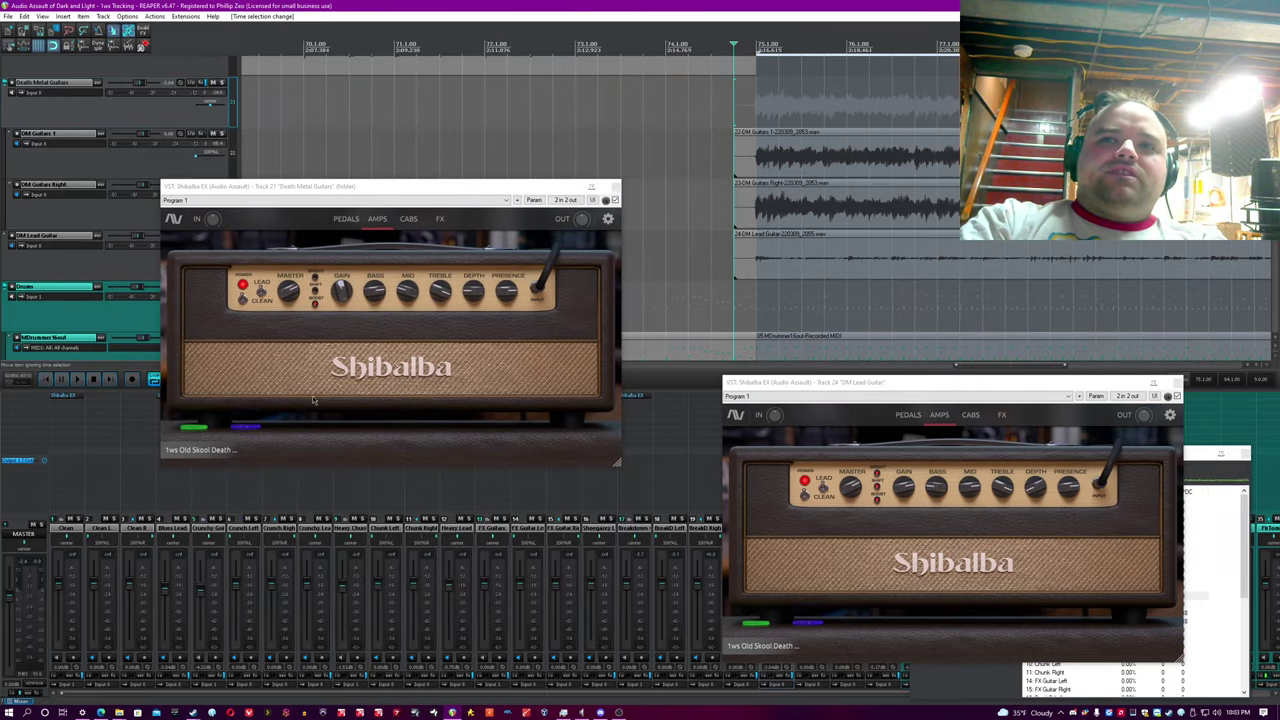
{"action": "left_click", "coordinate": [384, 352]}
{"action": "left_click", "coordinate": [557, 5]}
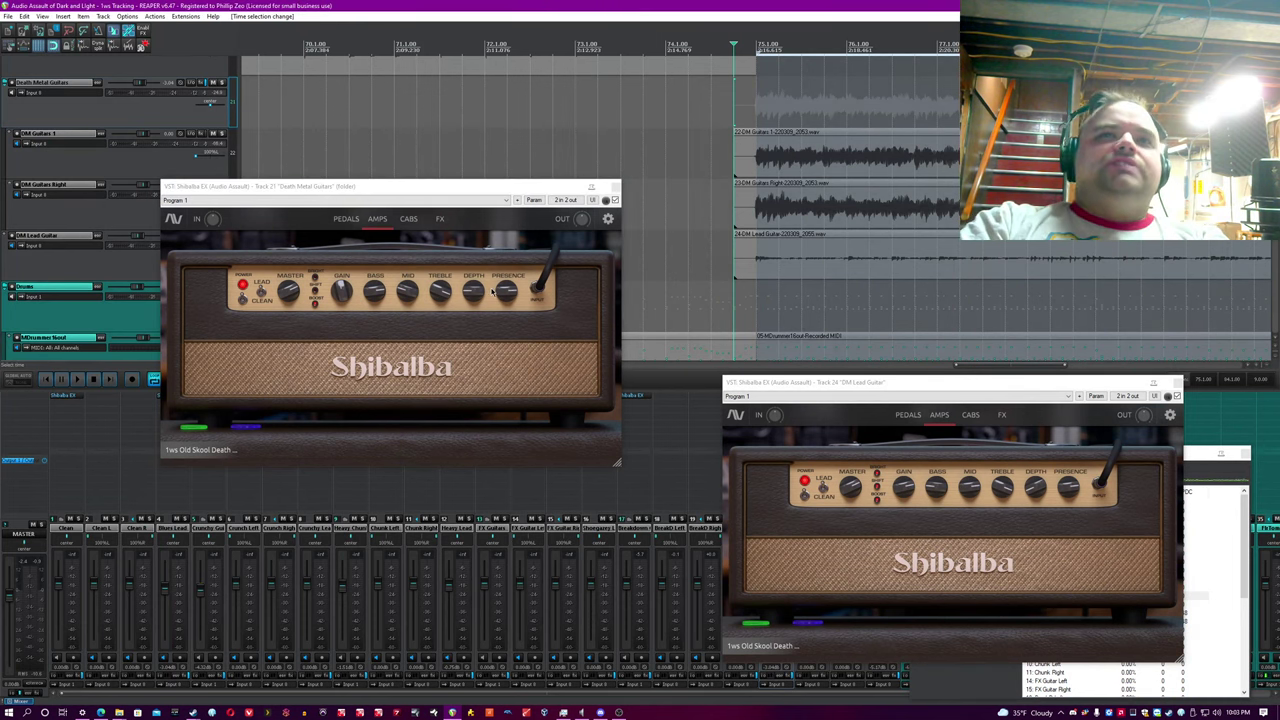
Review the Pedals page of the Death Metal Guitars plugin and play the track soloed from 74.4.00.
{"action": "left_click", "coordinate": [345, 219]}
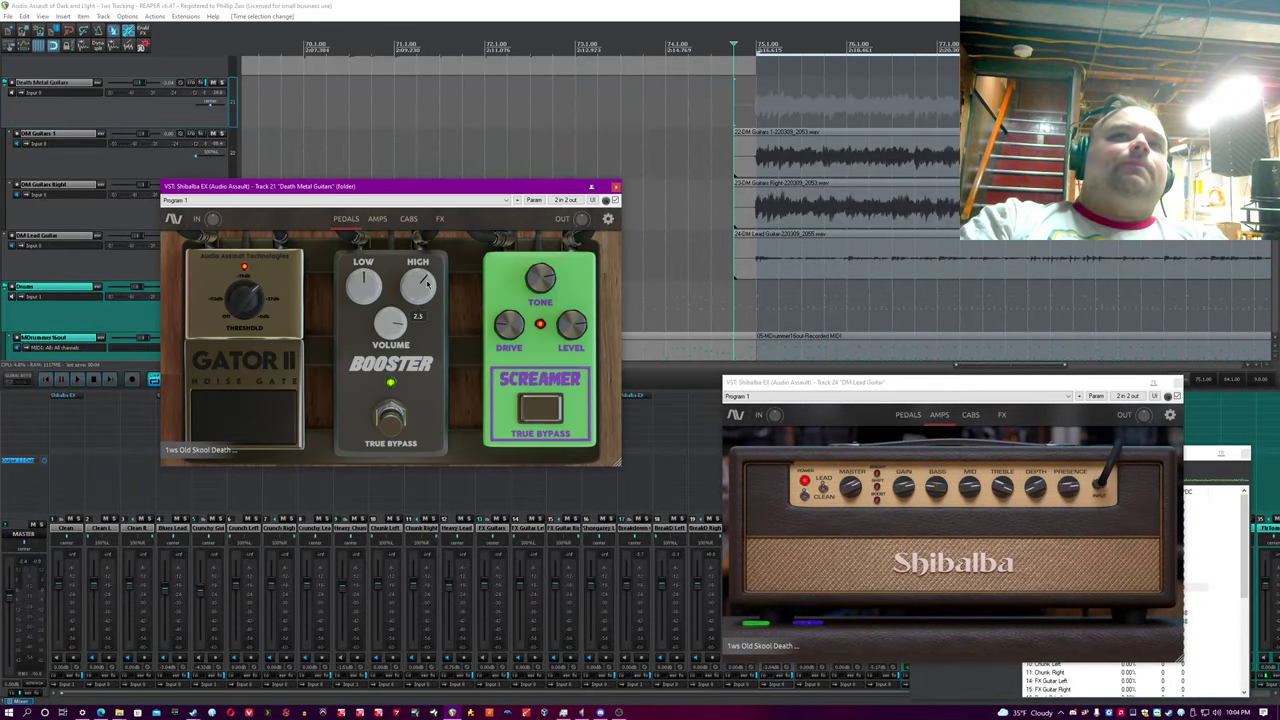
{"action": "mouse_move", "coordinate": [534, 281]}
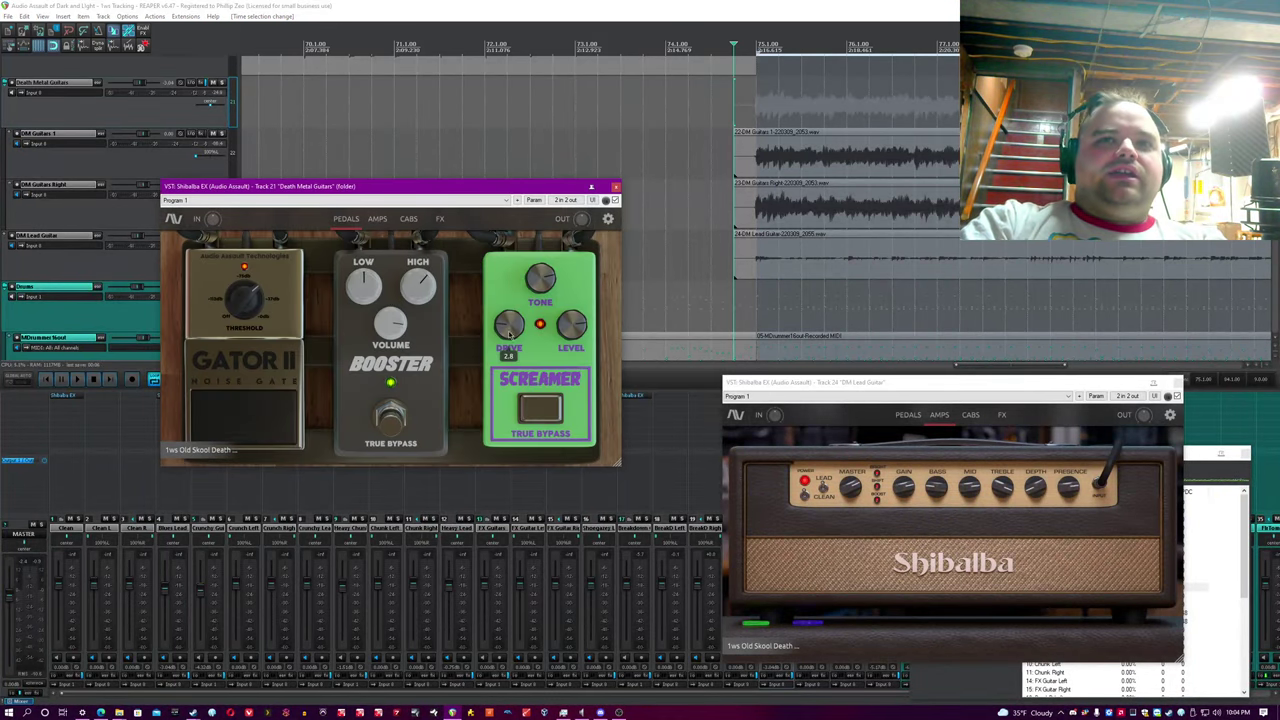
{"action": "left_click", "coordinate": [408, 5]}
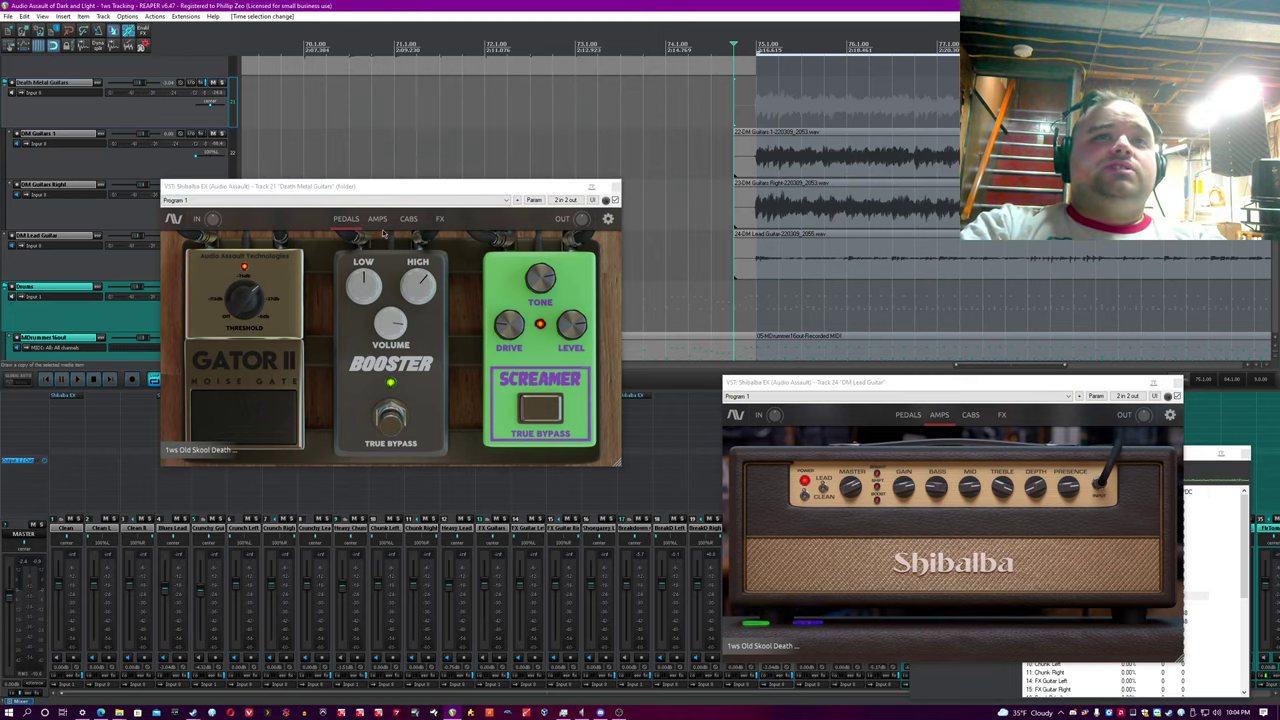
{"action": "left_click", "coordinate": [222, 82]}
{"action": "key", "text": "space"}
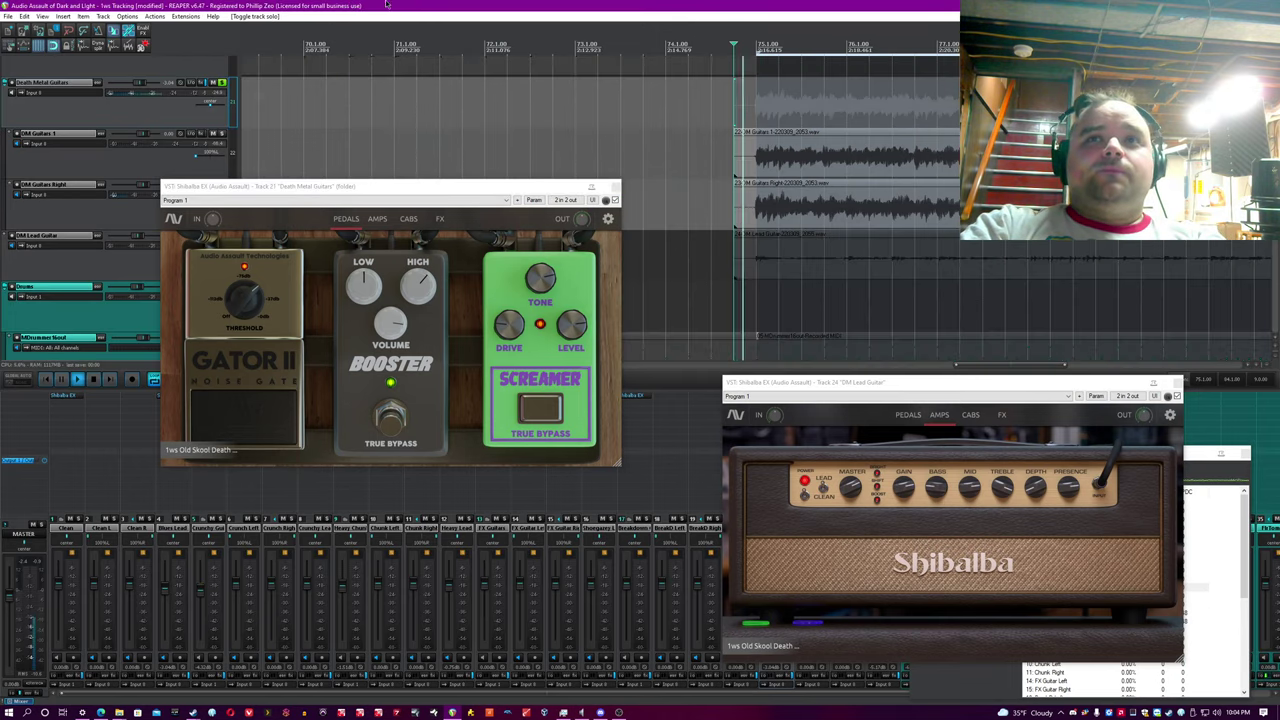
Cycle through the Death Metal Guitars cabinets back to the original one, review its FX page and close the plugin window.
{"action": "left_click", "coordinate": [400, 221]}
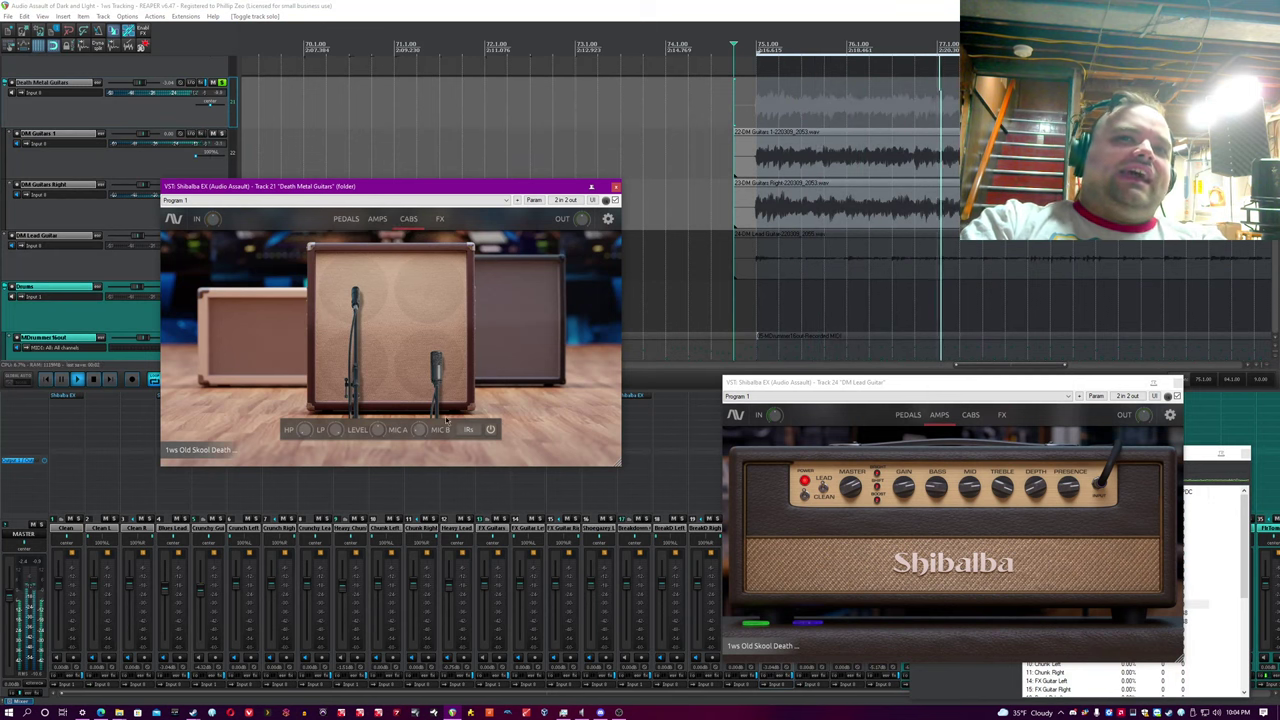
{"action": "left_click", "coordinate": [522, 319]}
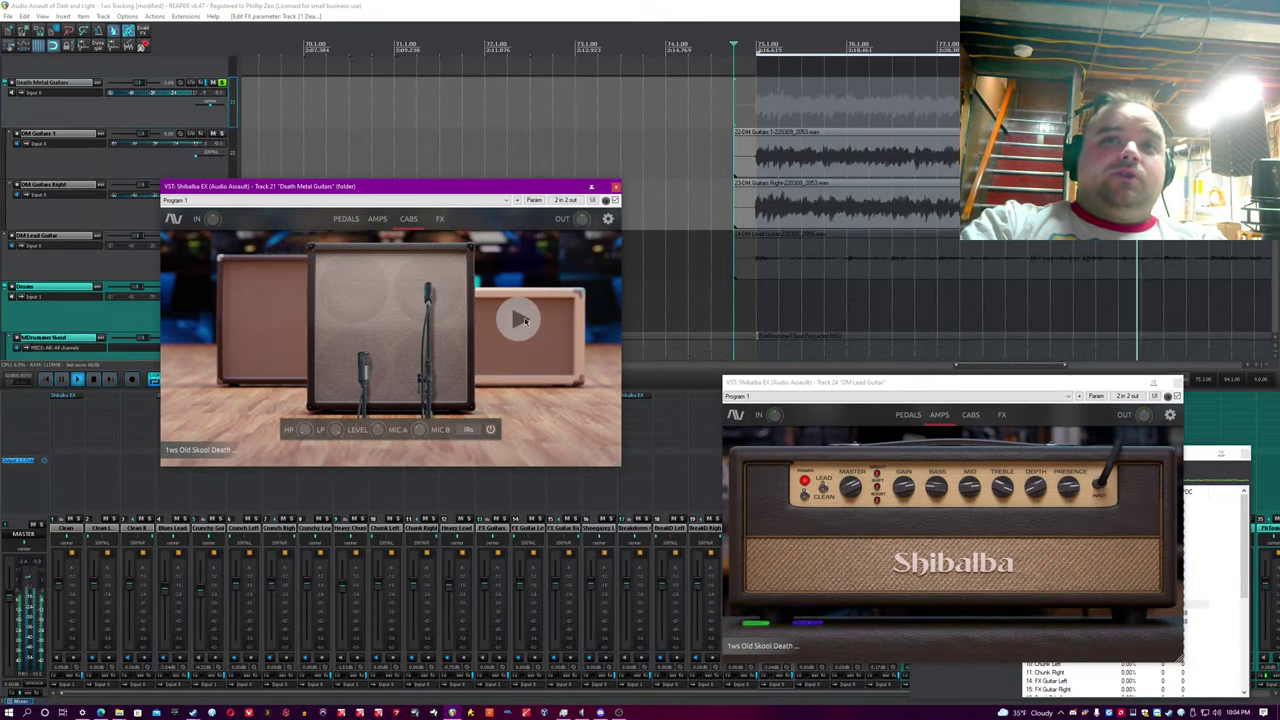
{"action": "left_click", "coordinate": [522, 319]}
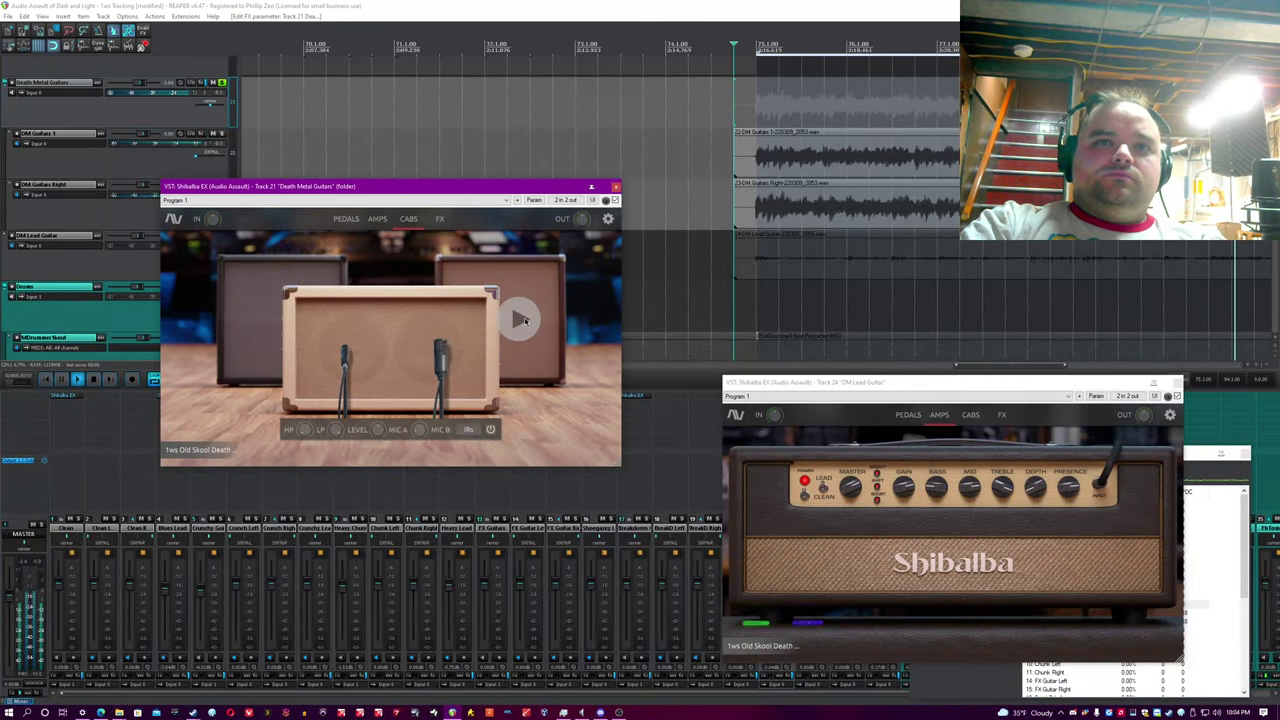
{"action": "left_click", "coordinate": [522, 319]}
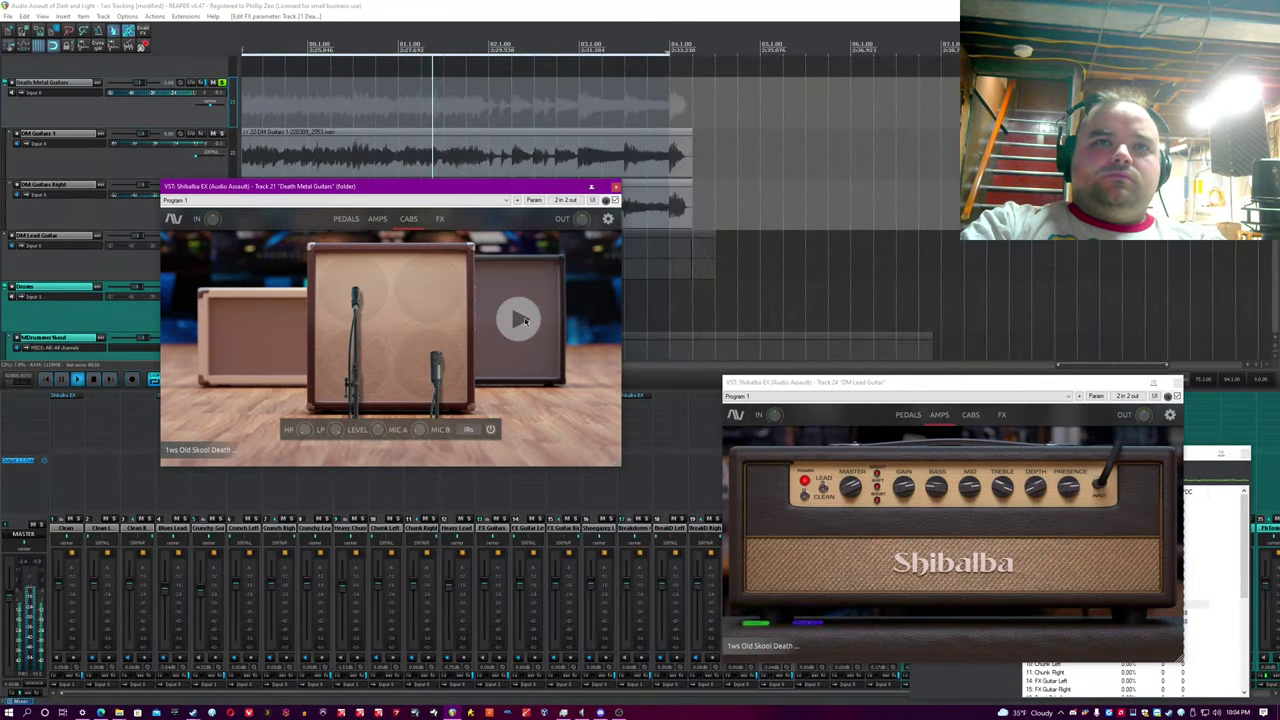
{"action": "left_click", "coordinate": [440, 219]}
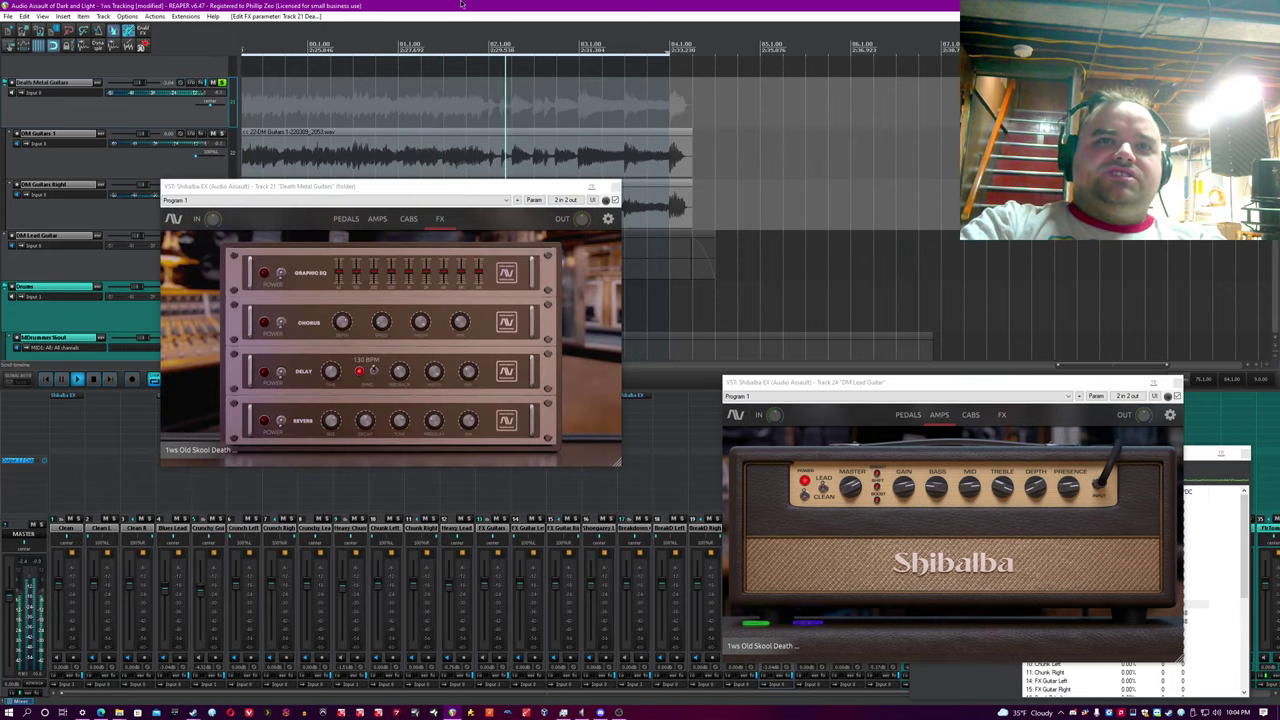
{"action": "left_click", "coordinate": [615, 187]}
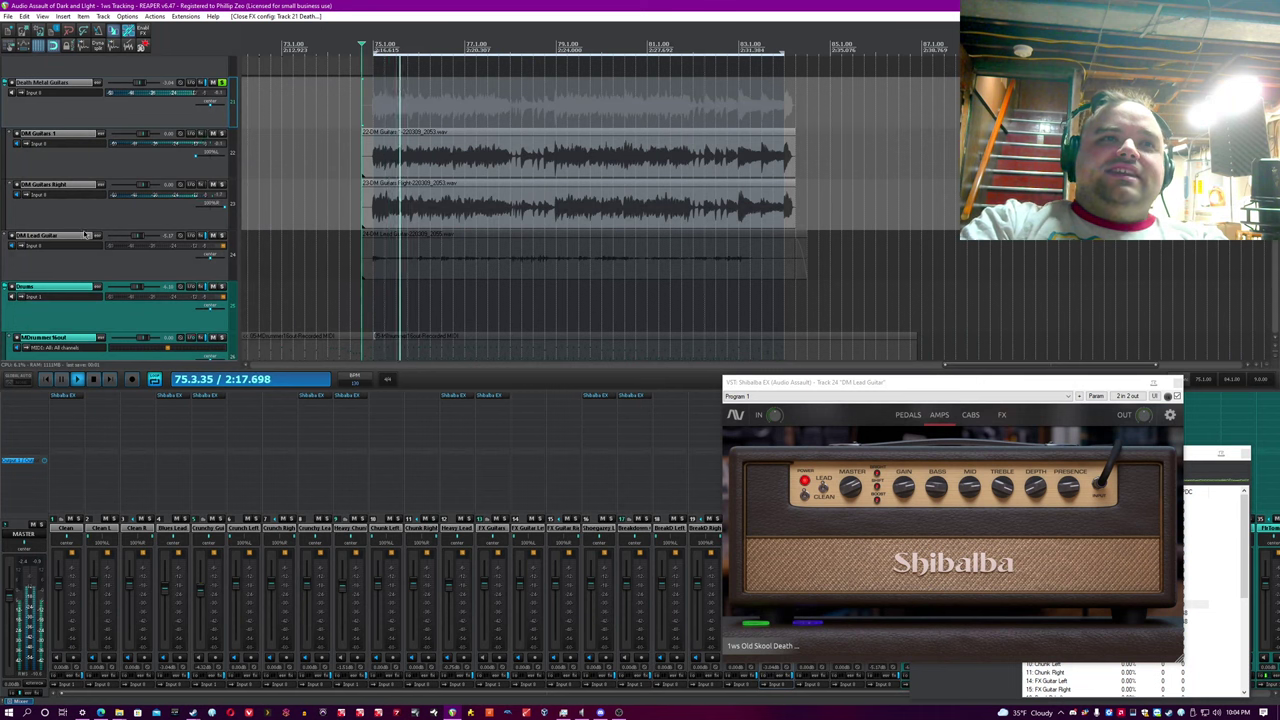
Unsolo Death Metal Guitars and move the DM Lead Guitar plugin window clear of the mixer's death metal tracks.
{"action": "left_click", "coordinate": [222, 83]}
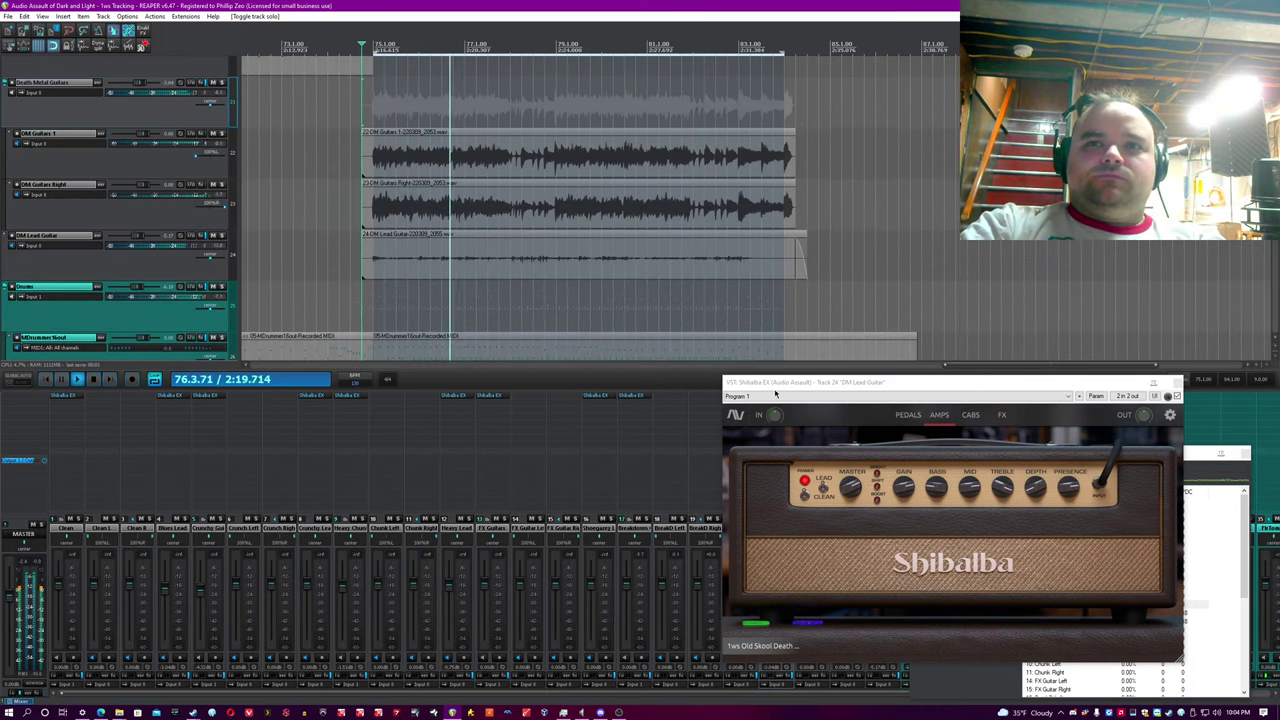
{"action": "left_click", "coordinate": [805, 384]}
{"action": "left_click_drag", "start_coordinate": [805, 384], "coordinate": [225, 382]}
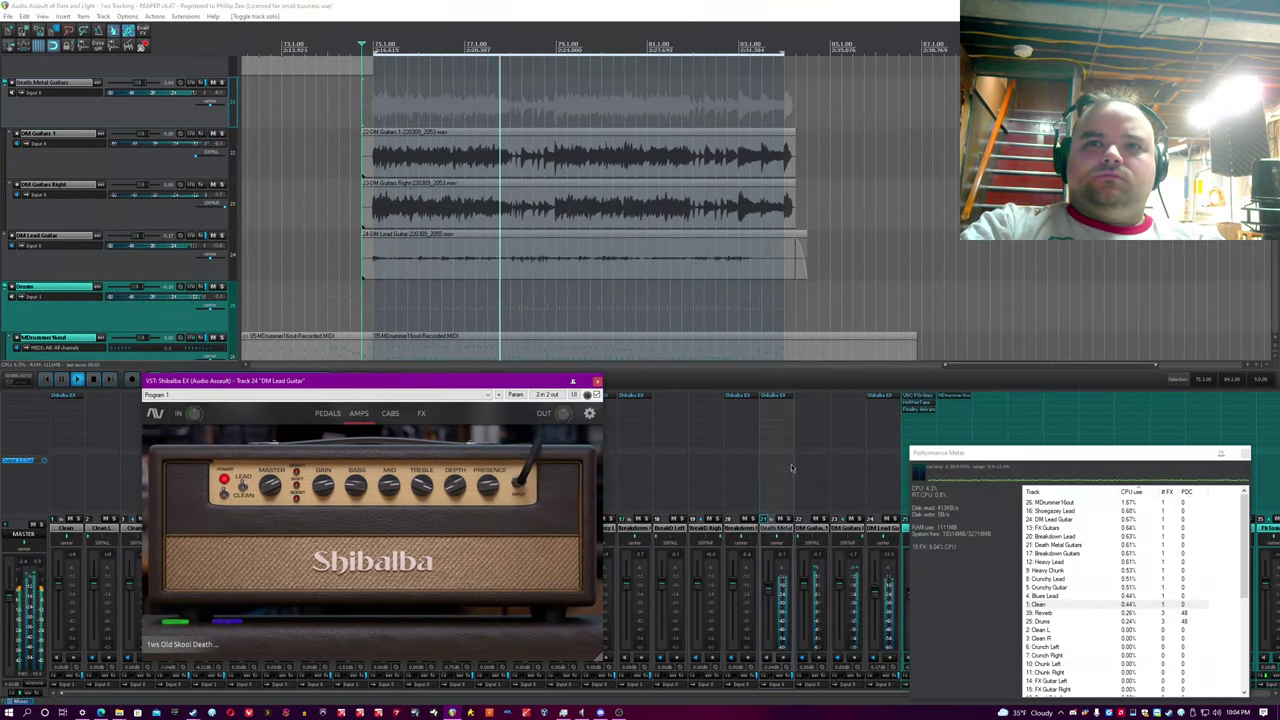
Solo Death Metal Guitars, turn on its Shibalba EX graphic EQ, fully cut the lowest band, reshape other bands and close the plugin window.
{"action": "left_click", "coordinate": [784, 518]}
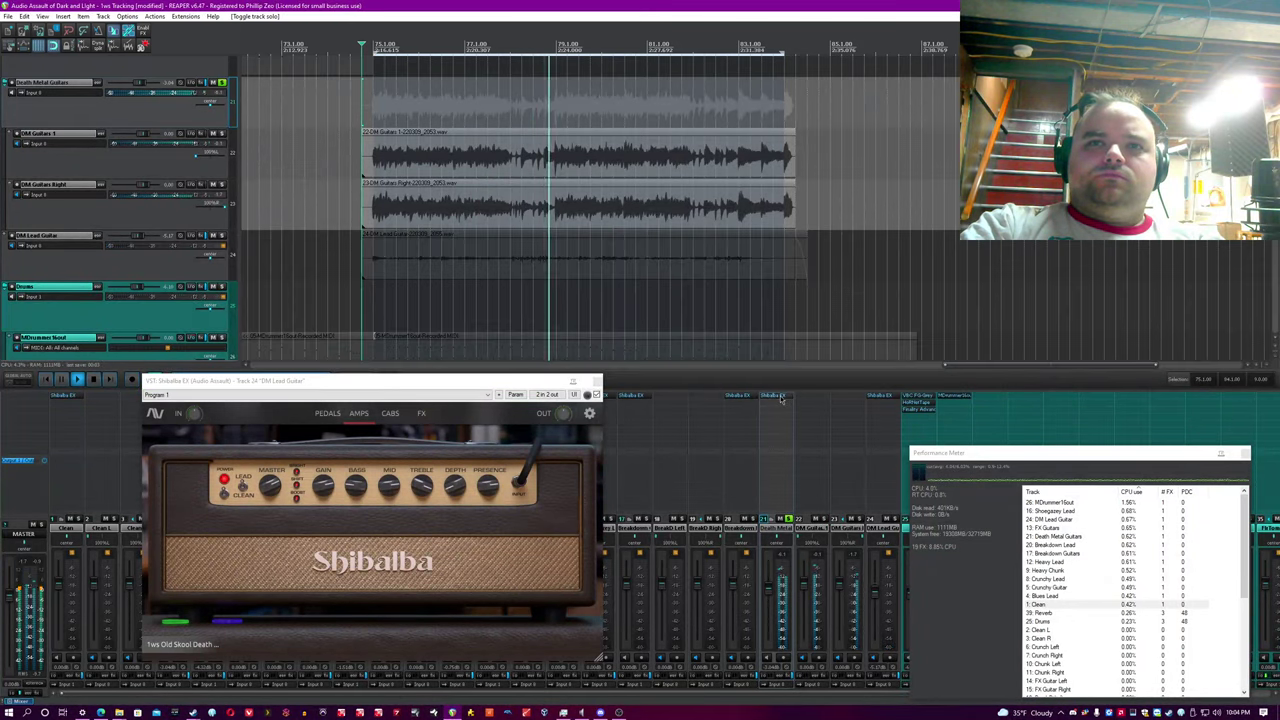
{"action": "left_click", "coordinate": [781, 397]}
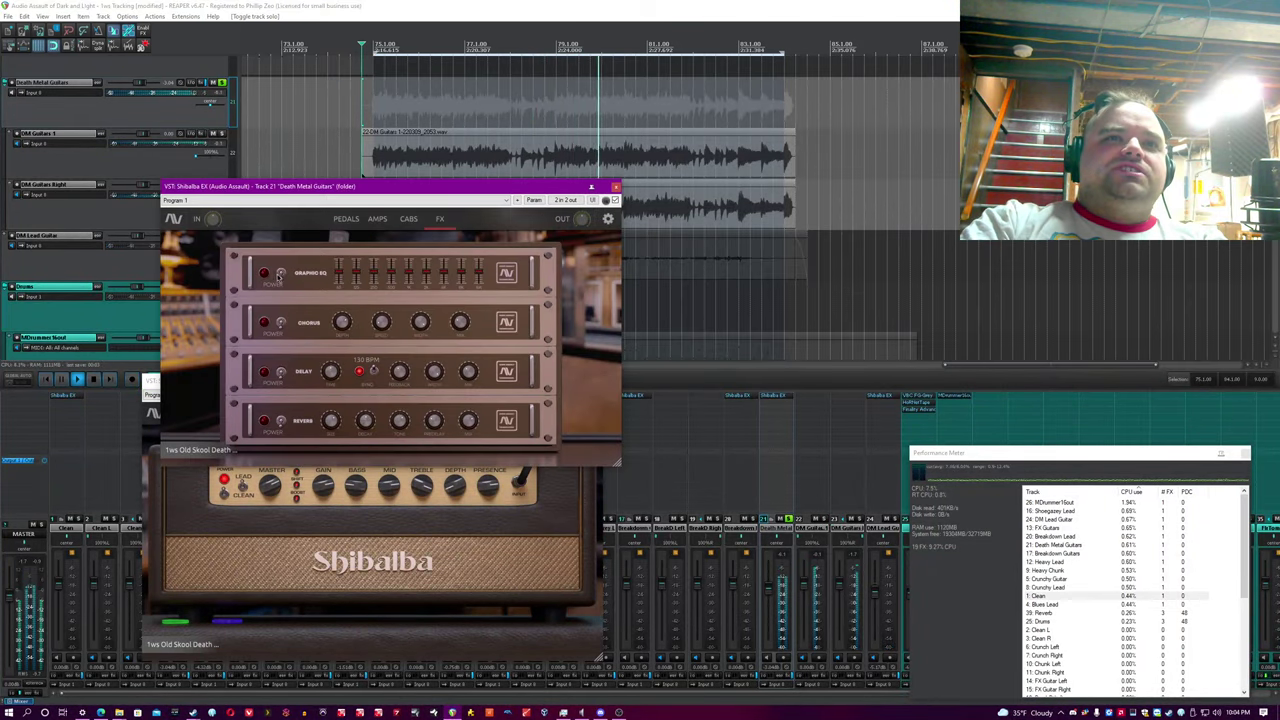
{"action": "left_click", "coordinate": [280, 275]}
{"action": "left_click_drag", "start_coordinate": [427, 273], "coordinate": [428, 280]}
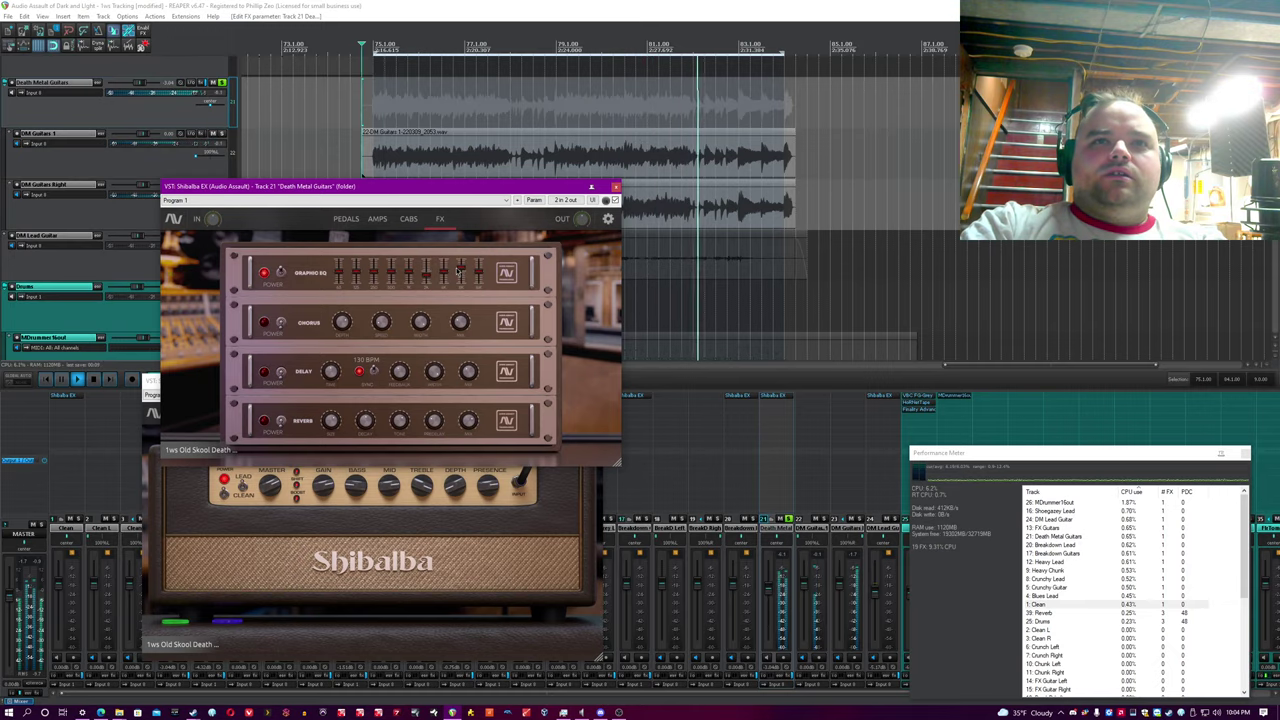
{"action": "left_click", "coordinate": [464, 4]}
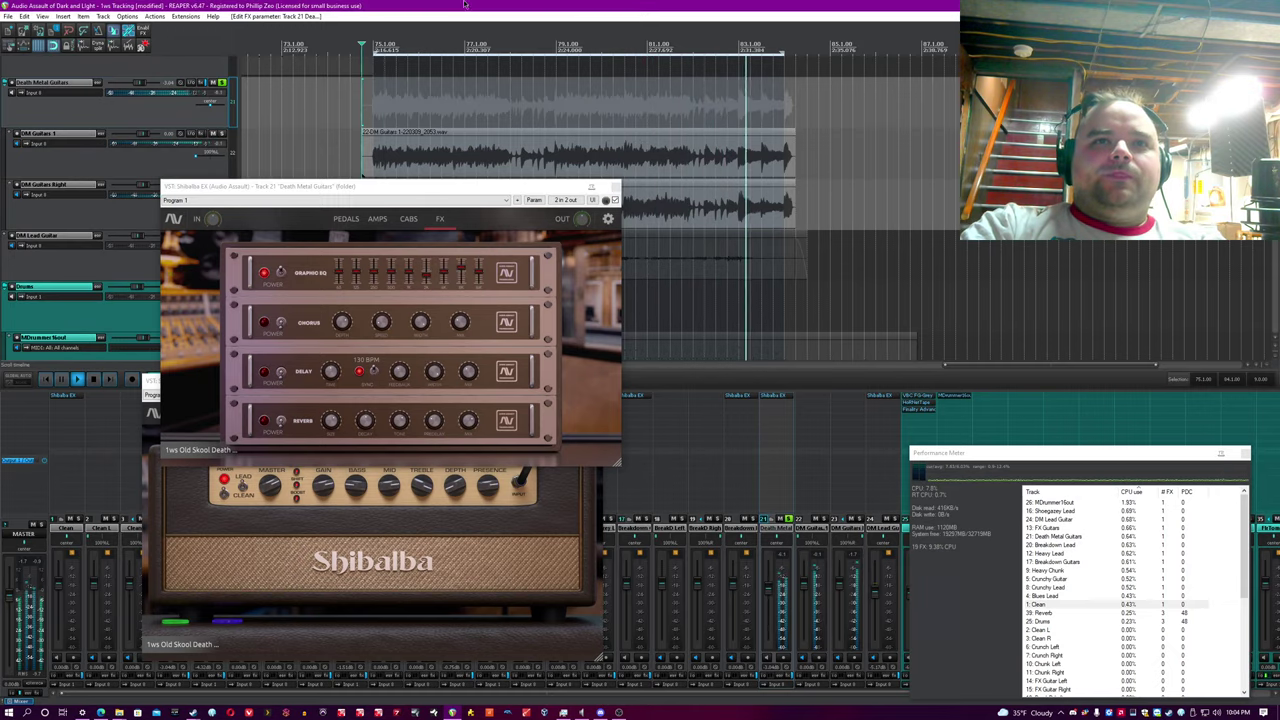
{"action": "left_click", "coordinate": [358, 271]}
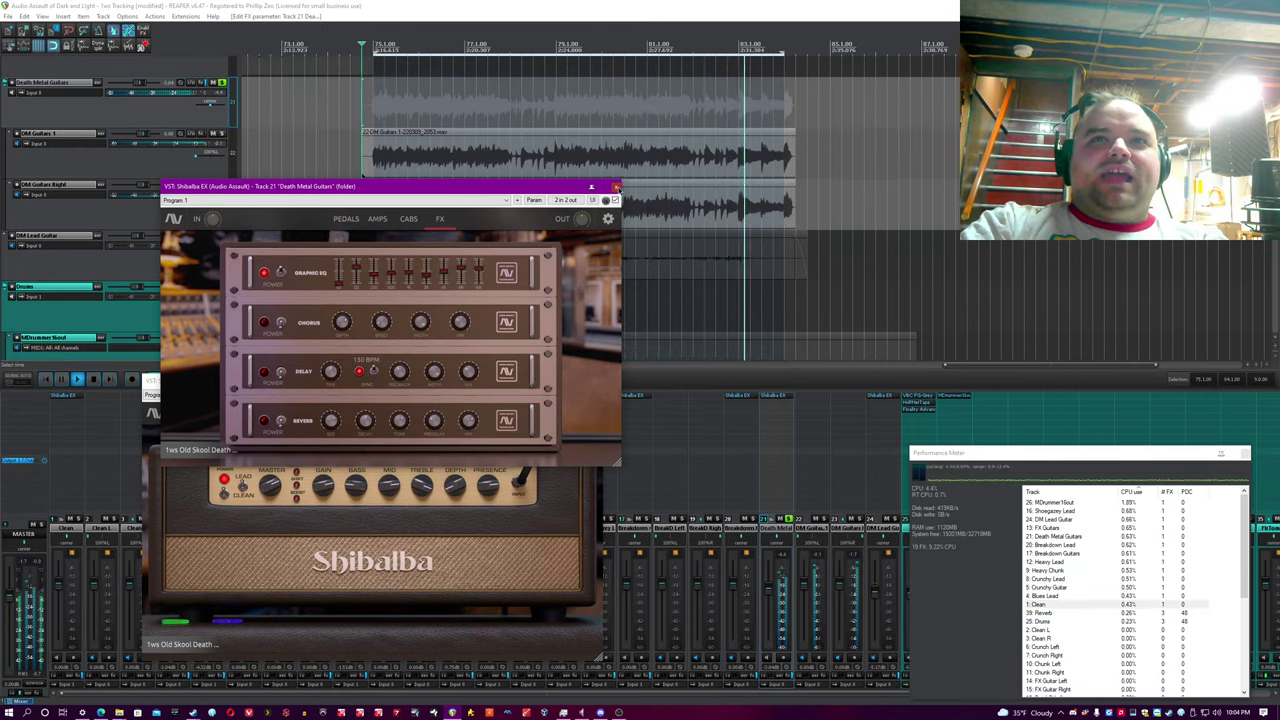
{"action": "left_click", "coordinate": [617, 187]}
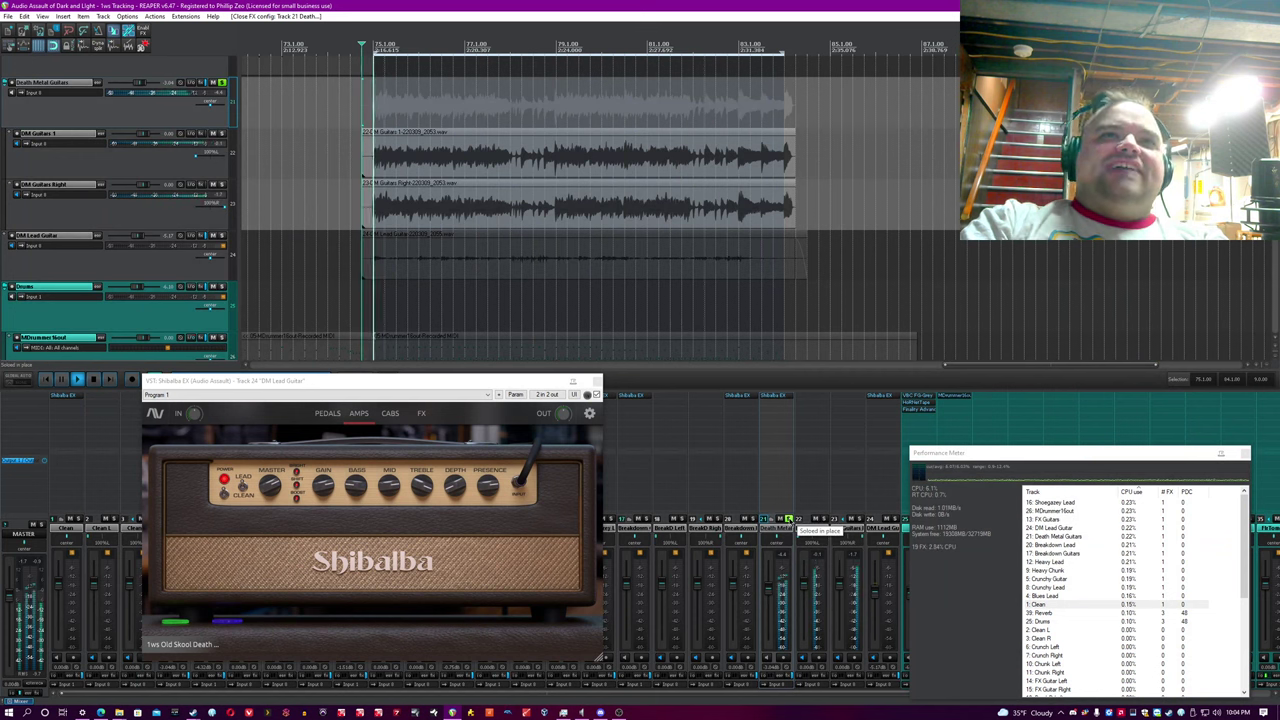
Return to the full mix by unsoloing Death Metal Guitars and reset that track's volume to 0.00 dB.
{"action": "left_click", "coordinate": [789, 519]}
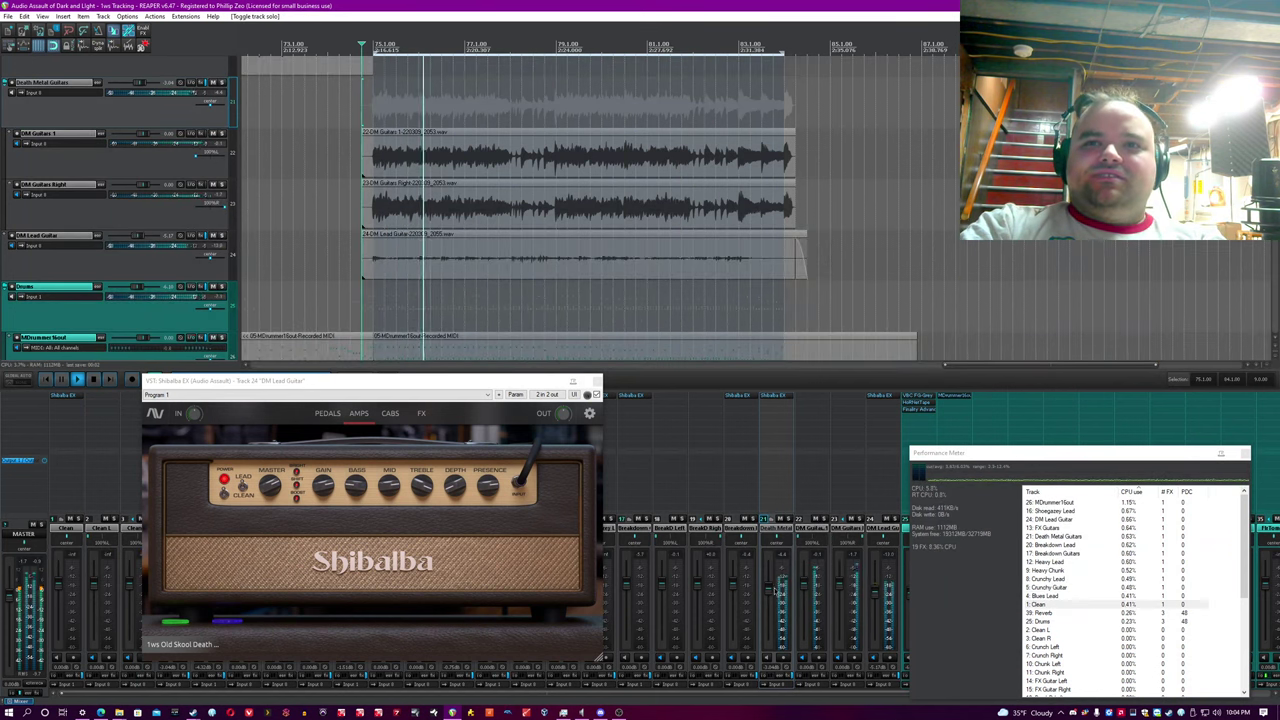
{"action": "double_click", "coordinate": [772, 588]}
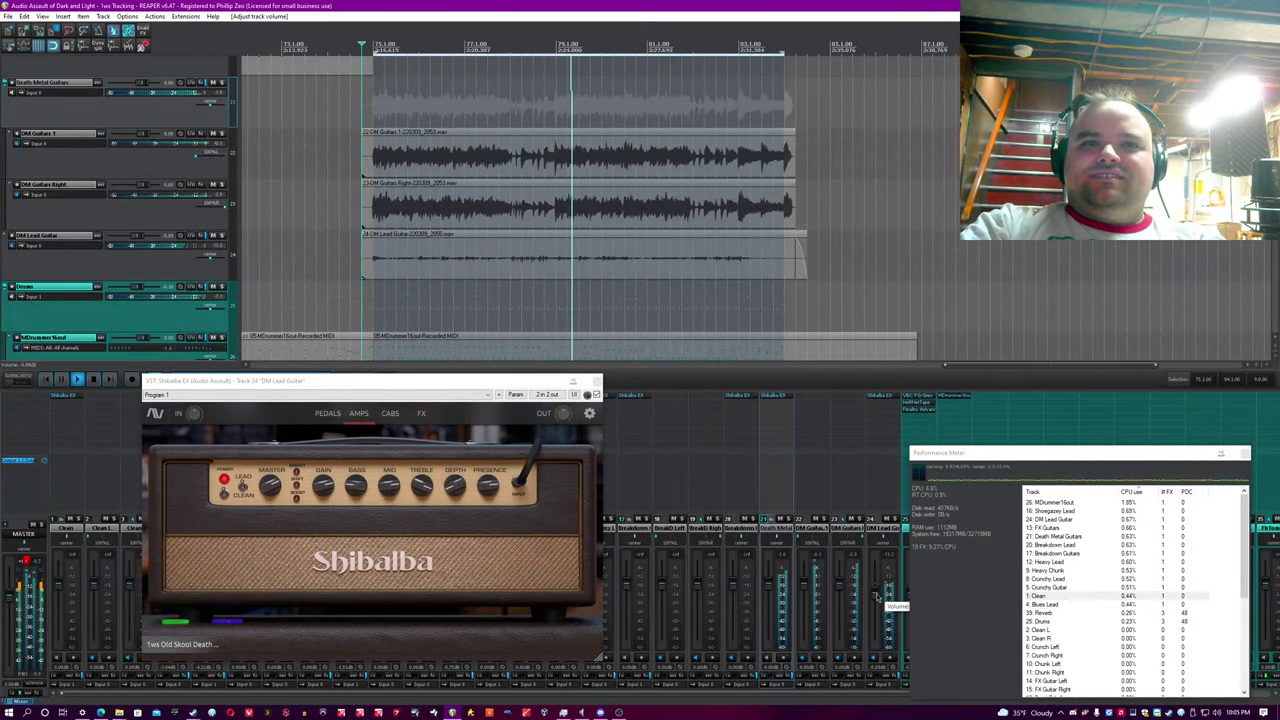
Solo DM Lead Guitar, adjust the Mid knob on its Shibalba amp and restart playback from 74.4.00.
{"action": "left_click", "coordinate": [893, 519]}
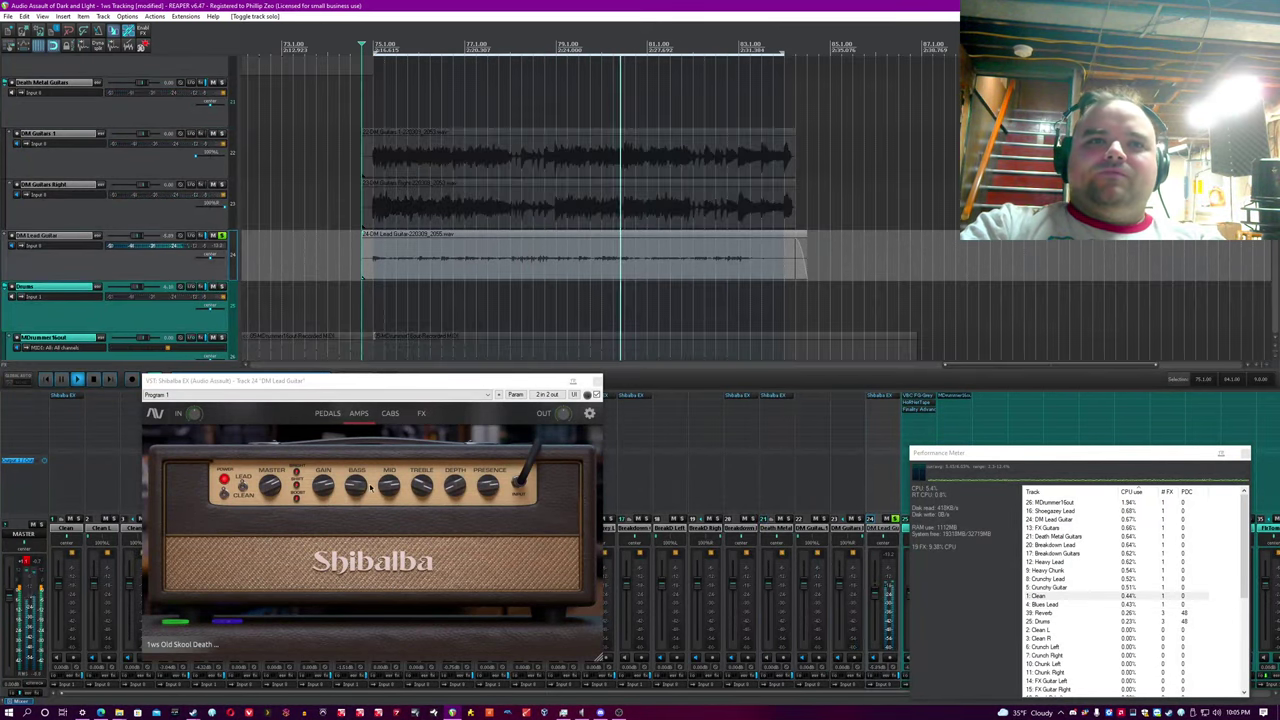
{"action": "key", "text": "space"}
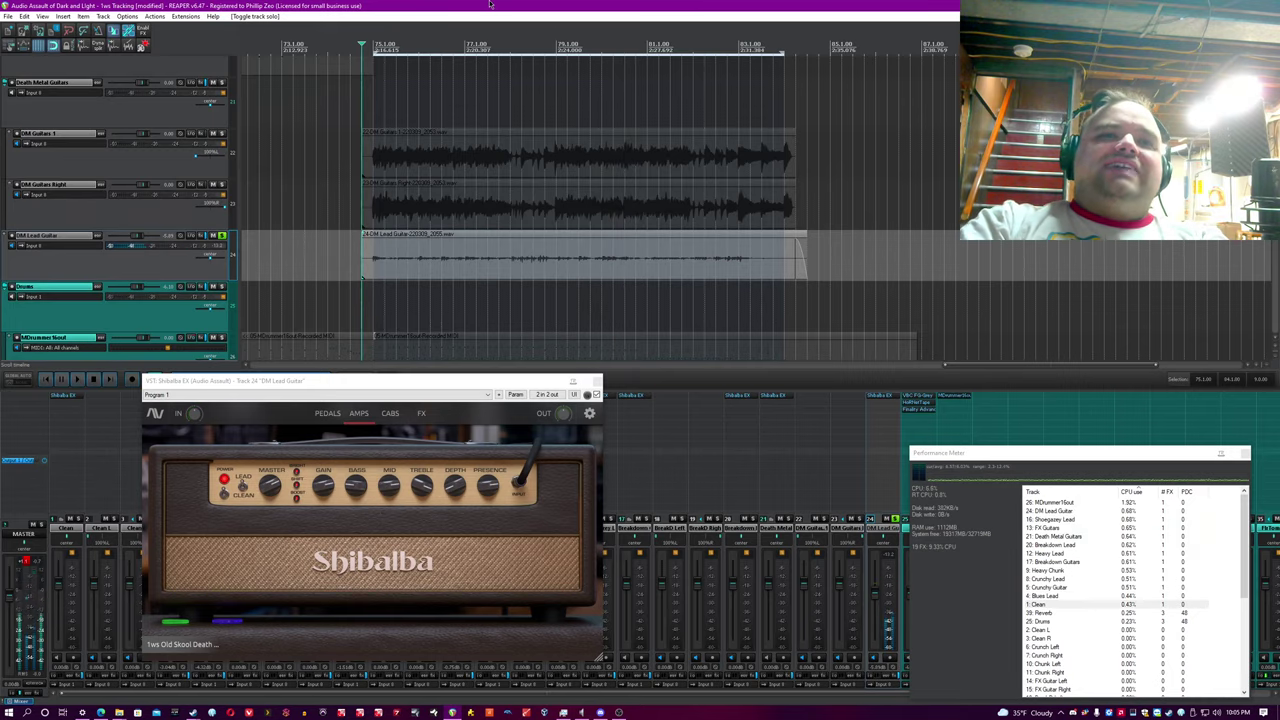
{"action": "left_click", "coordinate": [385, 489]}
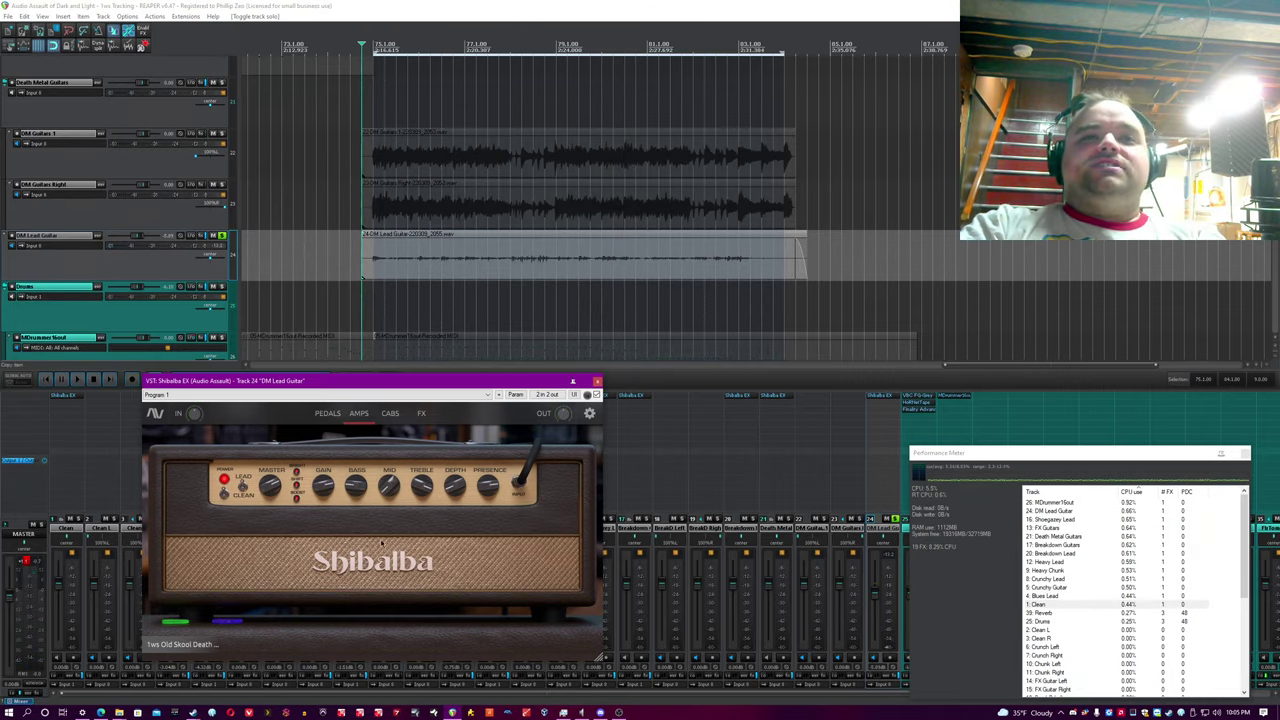
{"action": "left_click", "coordinate": [380, 245]}
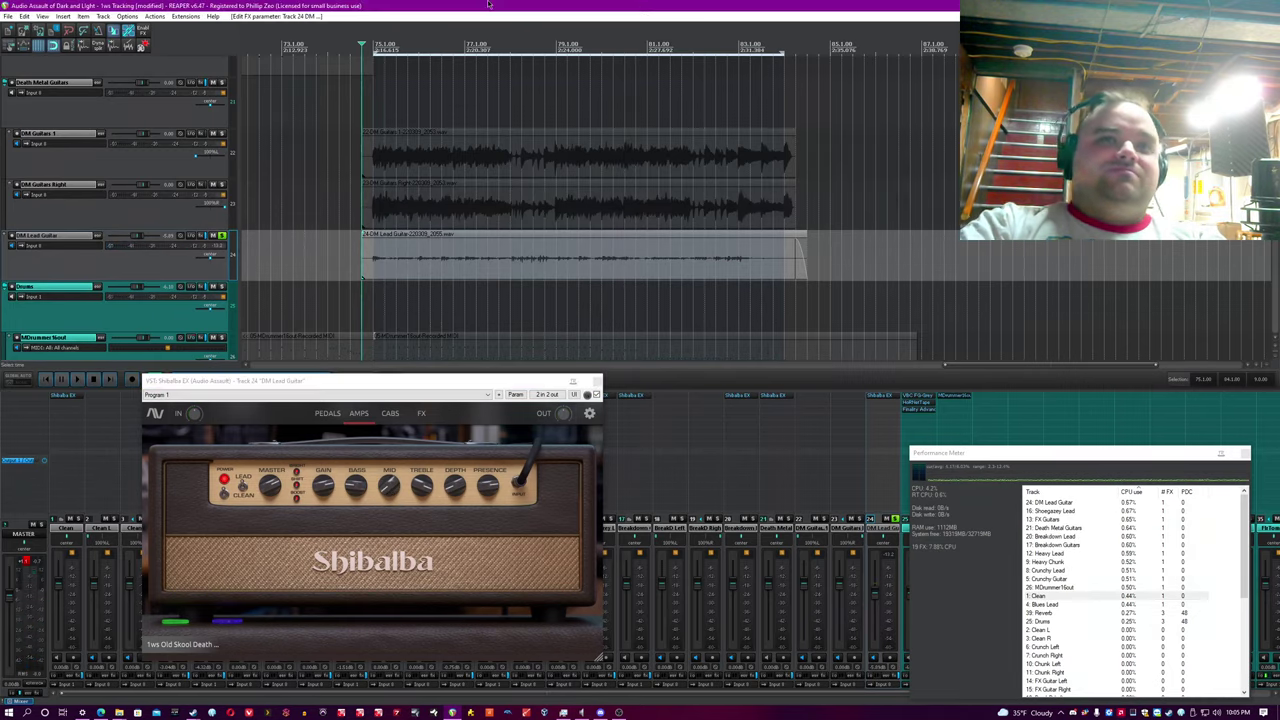
{"action": "key", "text": "space"}
{"action": "left_click", "coordinate": [395, 486]}
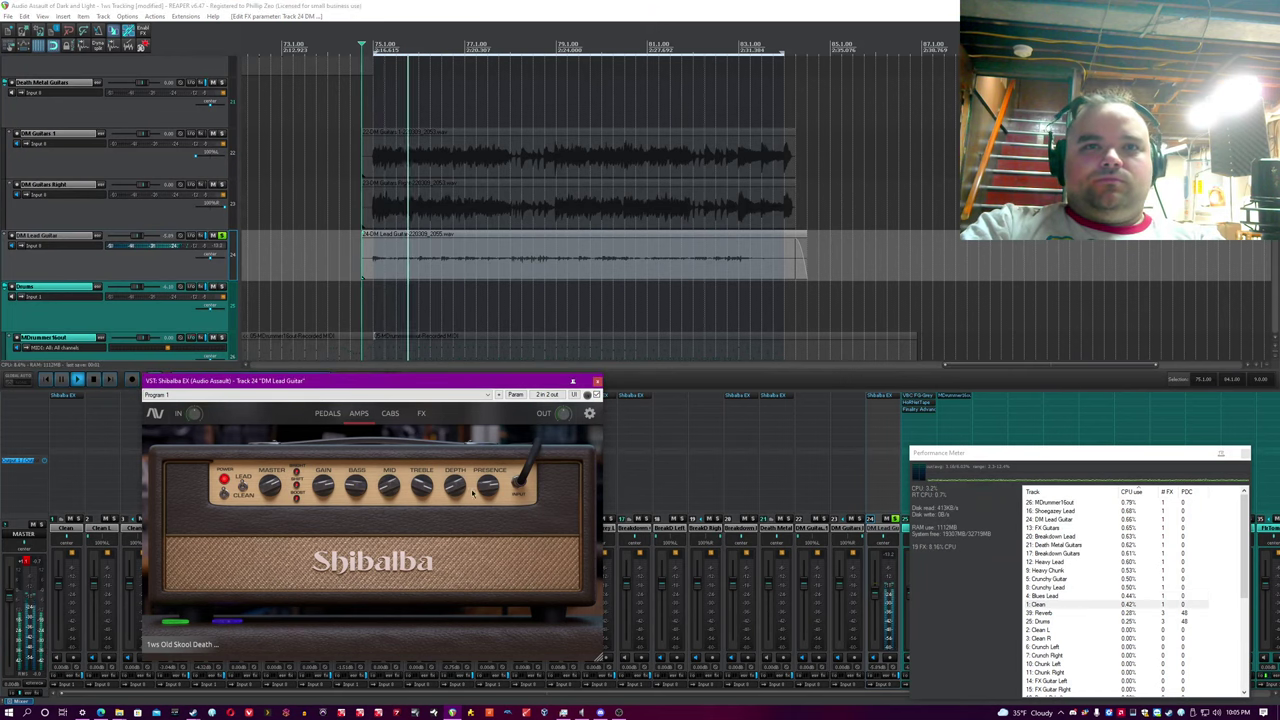
Review the Pedals, Cabs and FX pages of the DM Lead Guitar plugin during soloed playback.
{"action": "left_click", "coordinate": [328, 413]}
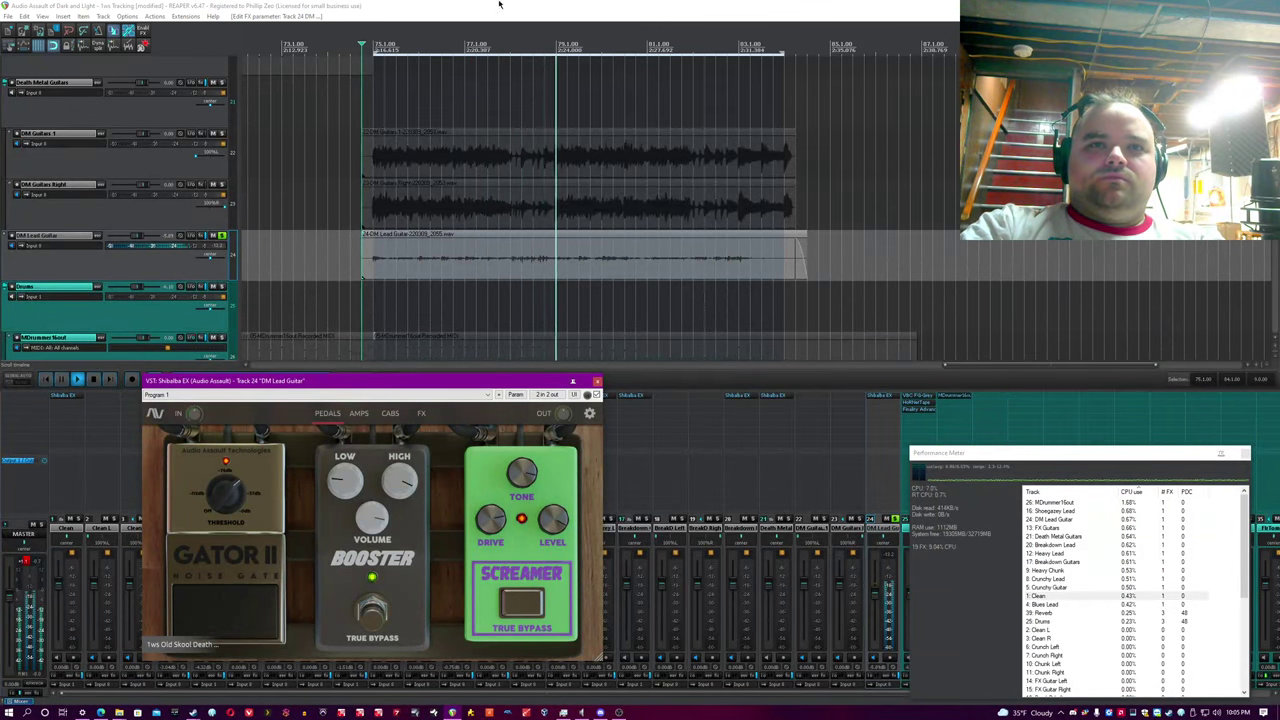
{"action": "left_click", "coordinate": [390, 413]}
{"action": "left_click", "coordinate": [421, 413]}
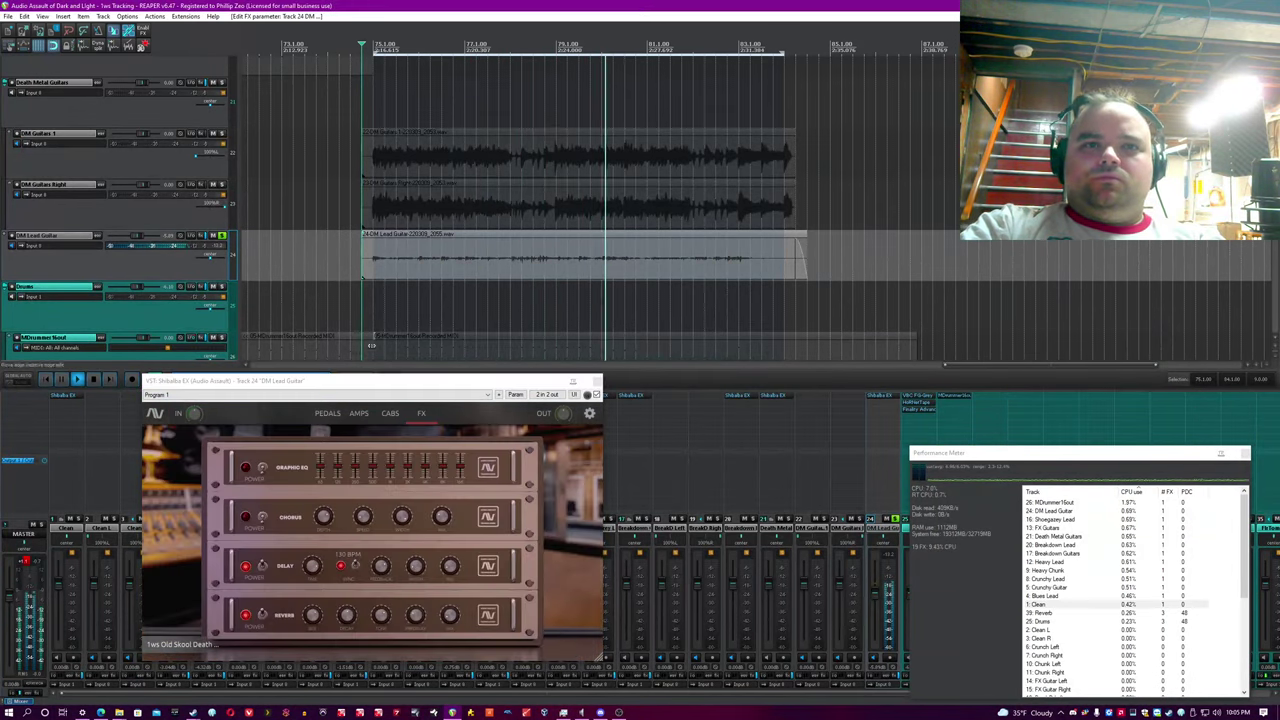
Unsolo DM Lead Guitar during playback, close its Shibalba EX window and stop the transport.
{"action": "left_click", "coordinate": [896, 519]}
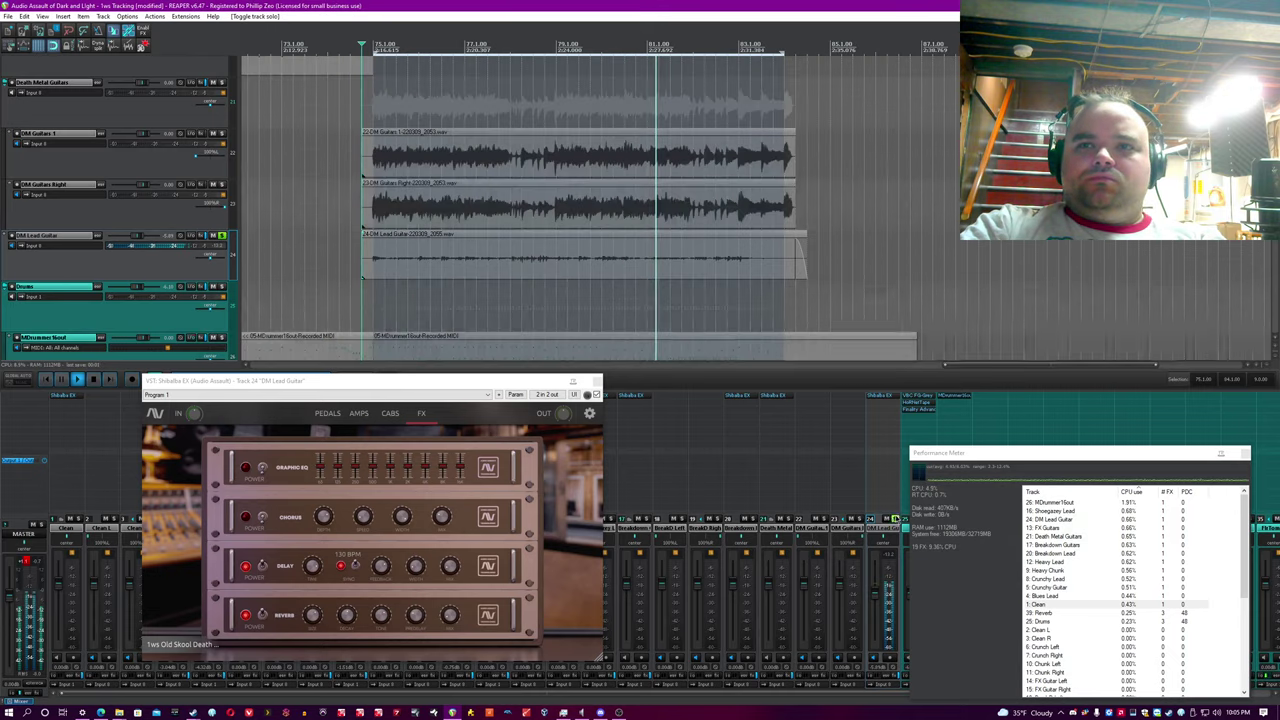
{"action": "left_click", "coordinate": [896, 519]}
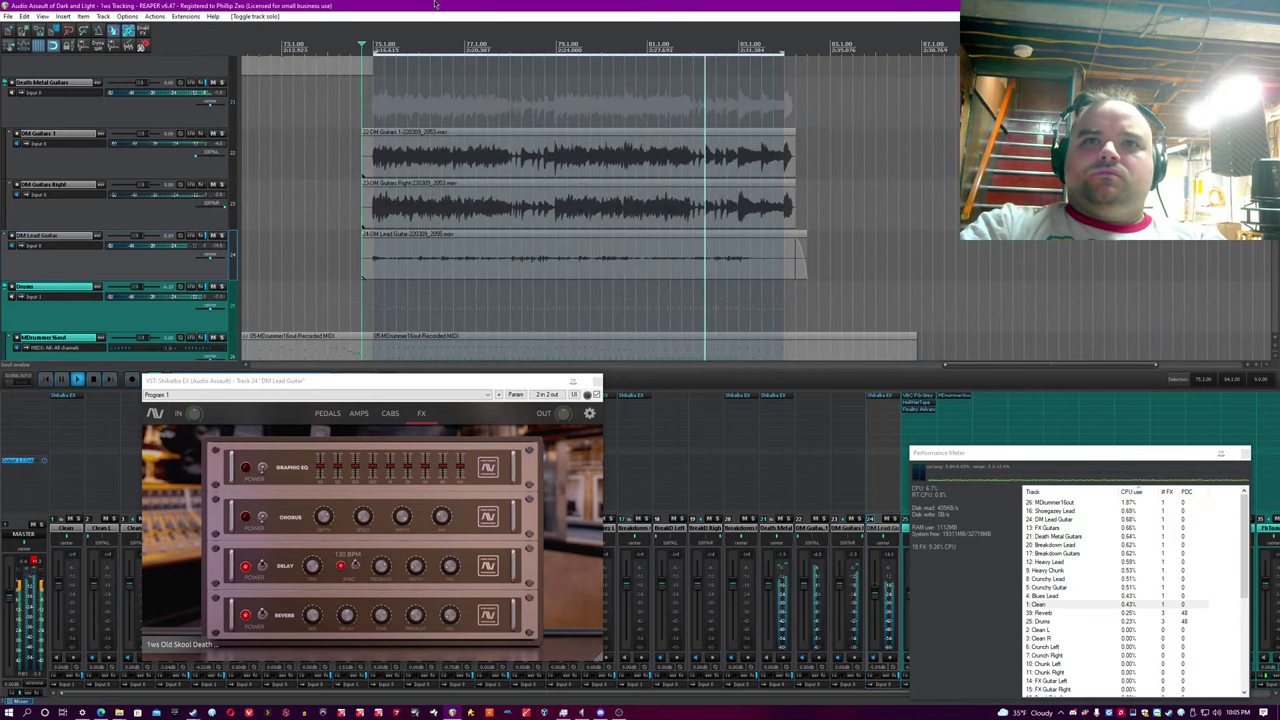
{"action": "left_click", "coordinate": [597, 383]}
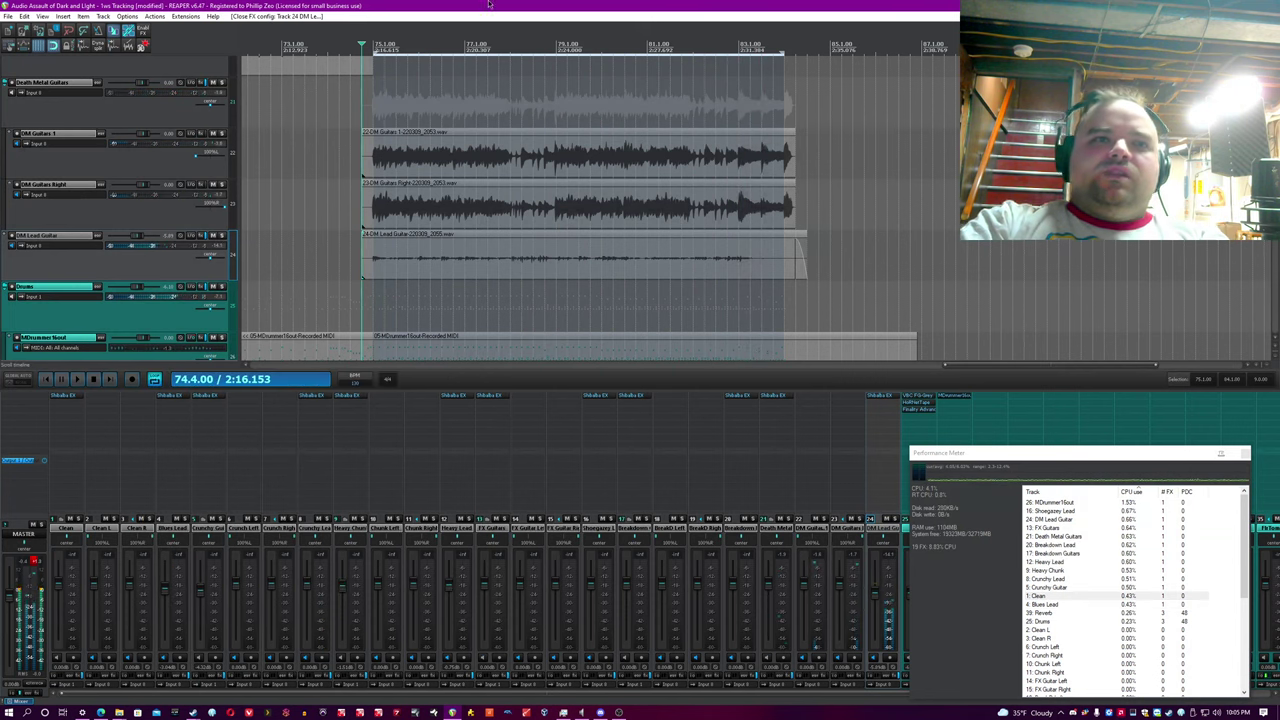
{"action": "left_click", "coordinate": [37, 564]}
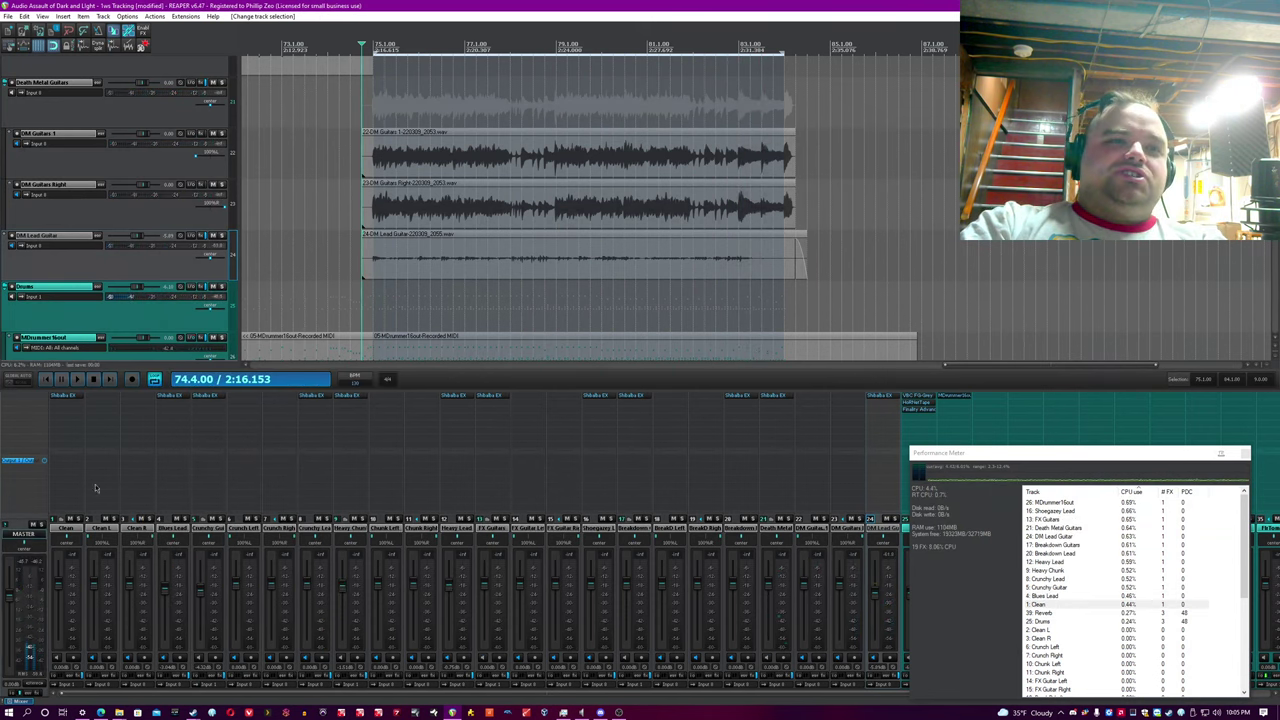
Reopen the DM Lead Guitar track's Shibalba EX, look over its Pedals and Cabs pages, and close the plugin window.
{"action": "left_click", "coordinate": [880, 396]}
{"action": "left_click_drag", "start_coordinate": [471, 383], "coordinate": [497, 373]}
{"action": "left_click", "coordinate": [399, 4]}
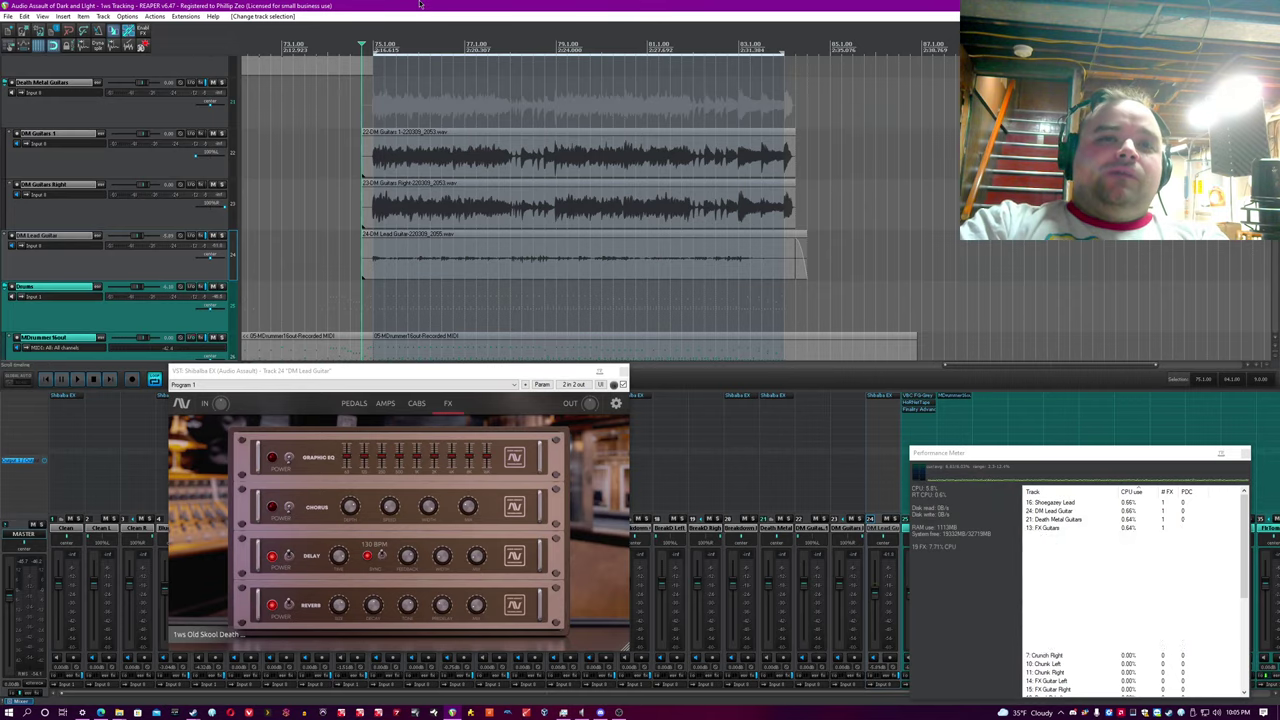
{"action": "left_click", "coordinate": [623, 373]}
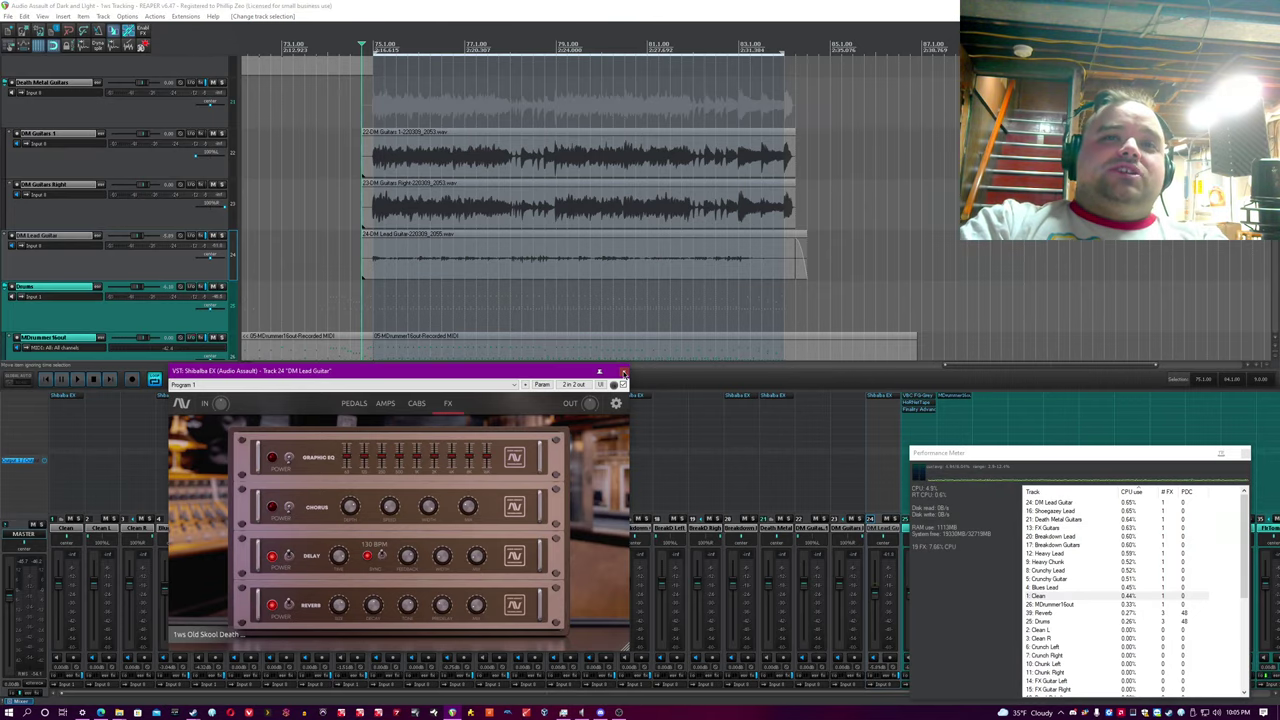
{"action": "left_click", "coordinate": [356, 404]}
{"action": "left_click", "coordinate": [416, 404]}
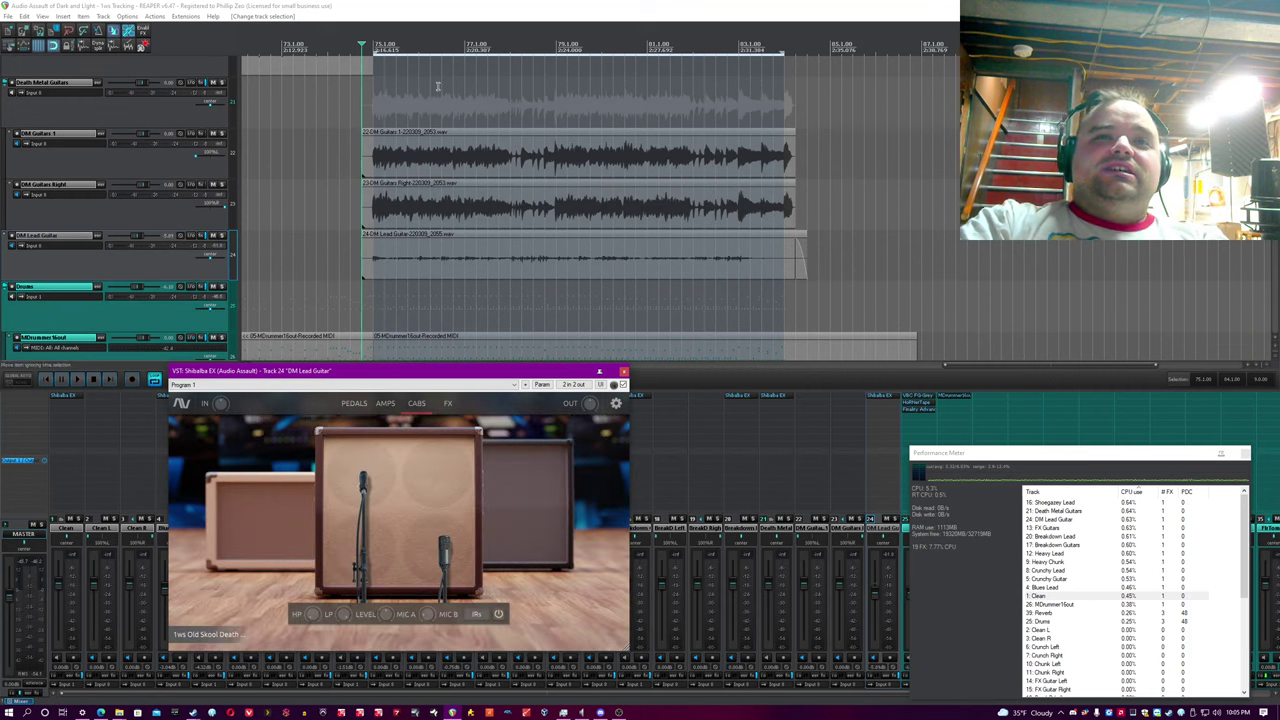
{"action": "left_click", "coordinate": [430, 31]}
{"action": "scroll", "coordinate": [457, 217], "scroll_direction": "down", "scroll_amount": 2}
{"action": "scroll", "coordinate": [473, 260], "scroll_direction": "up", "scroll_amount": 3}
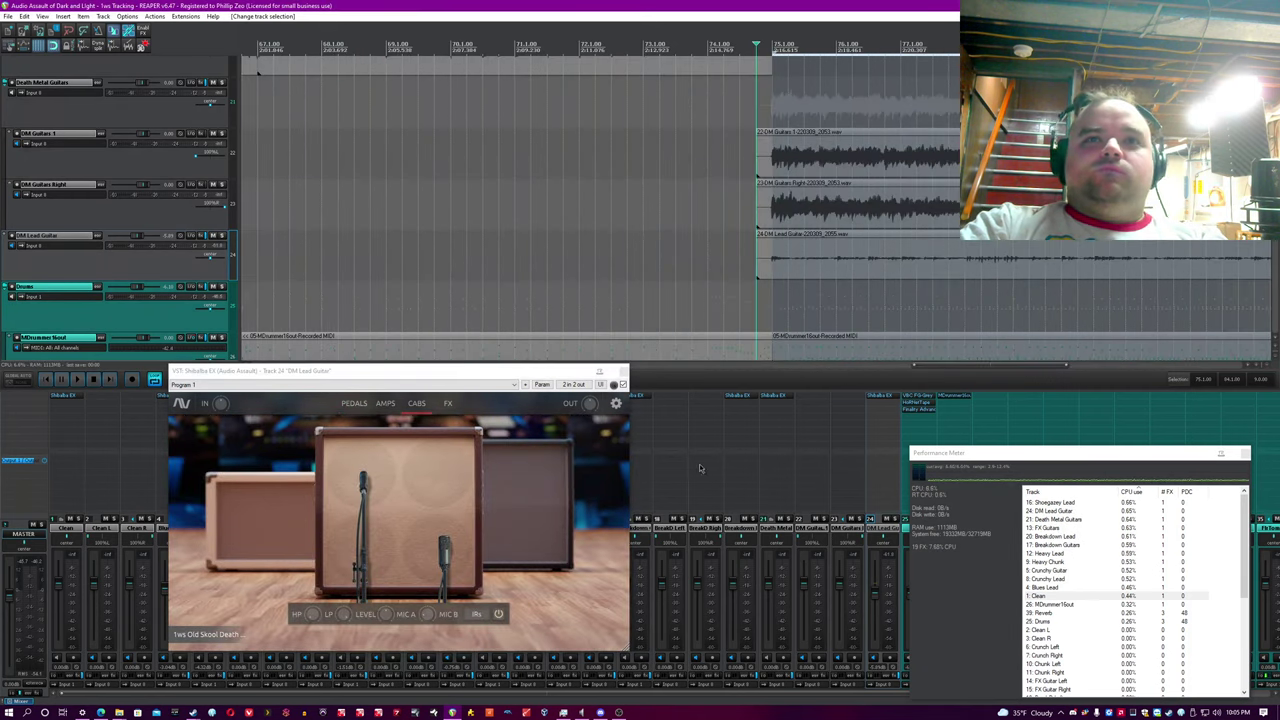
{"action": "left_click", "coordinate": [623, 372]}
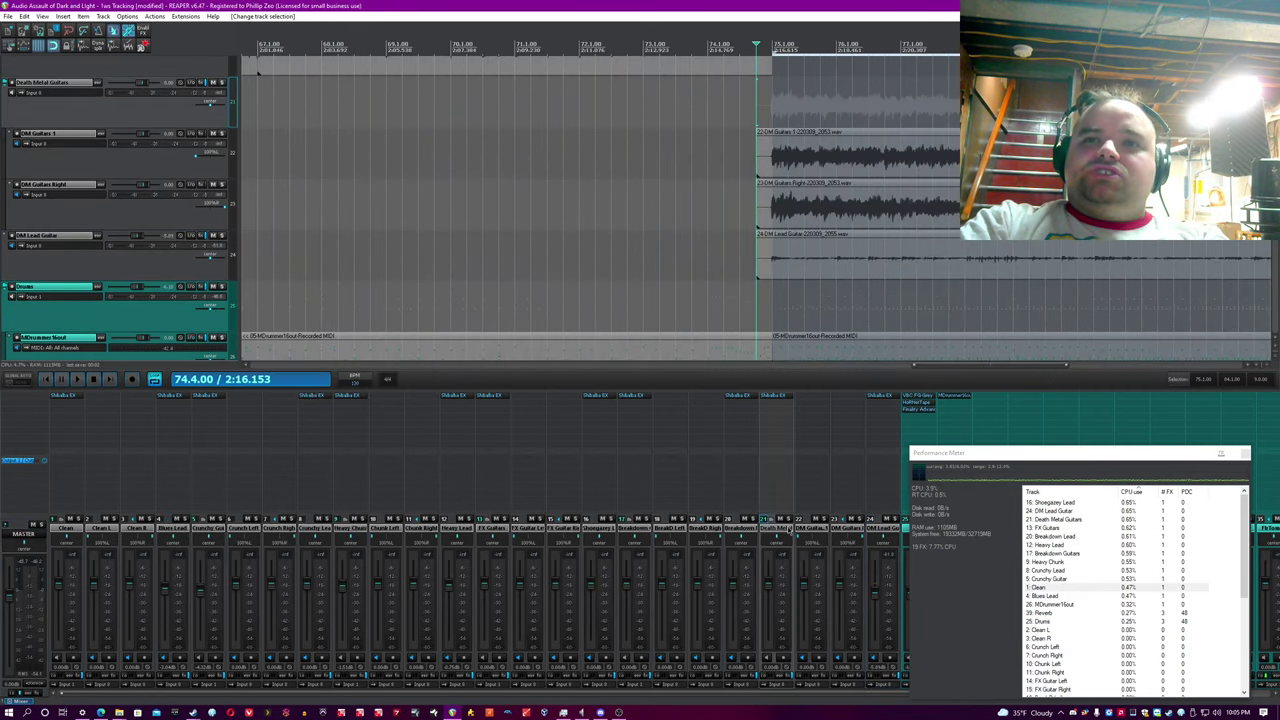
Solo Death Metal Guitars and bring up the IR Loader from its Shibalba EX Cabs page in an enlarged plugin window.
{"action": "left_click", "coordinate": [789, 521]}
{"action": "left_click", "coordinate": [771, 396]}
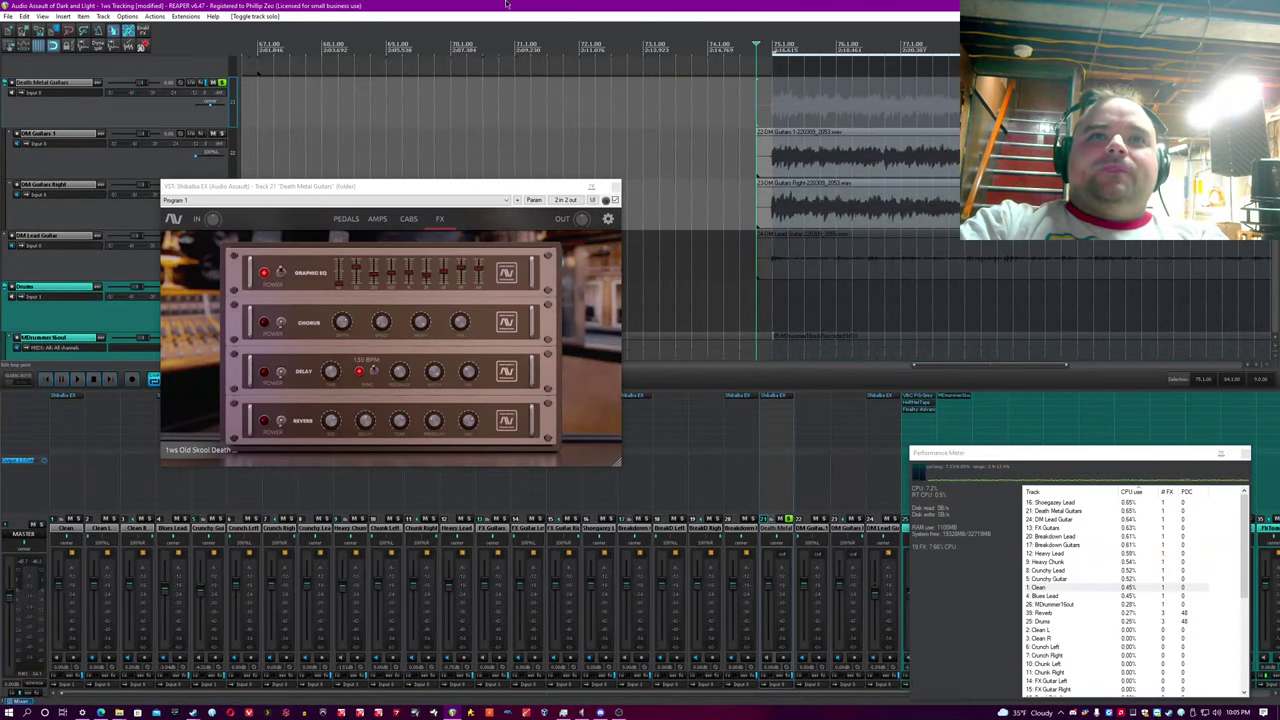
{"action": "left_click", "coordinate": [408, 219]}
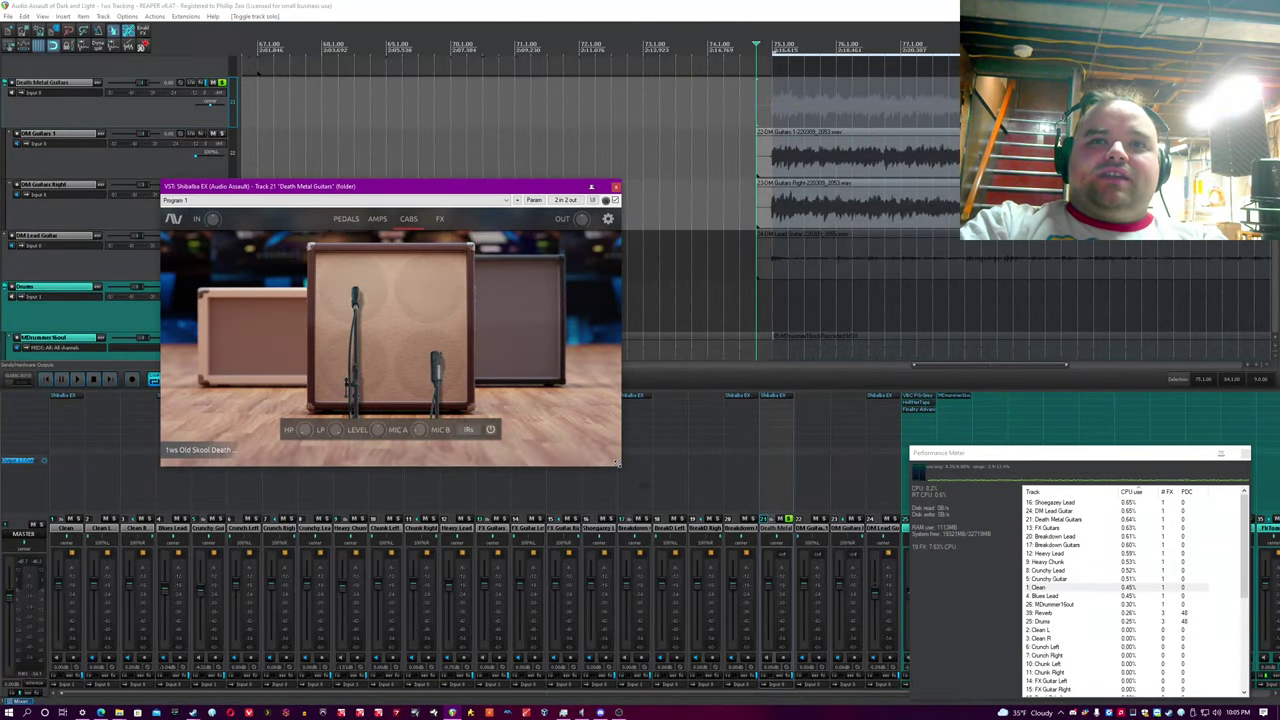
{"action": "left_click_drag", "start_coordinate": [617, 463], "coordinate": [737, 531]}
{"action": "left_click", "coordinate": [546, 492]}
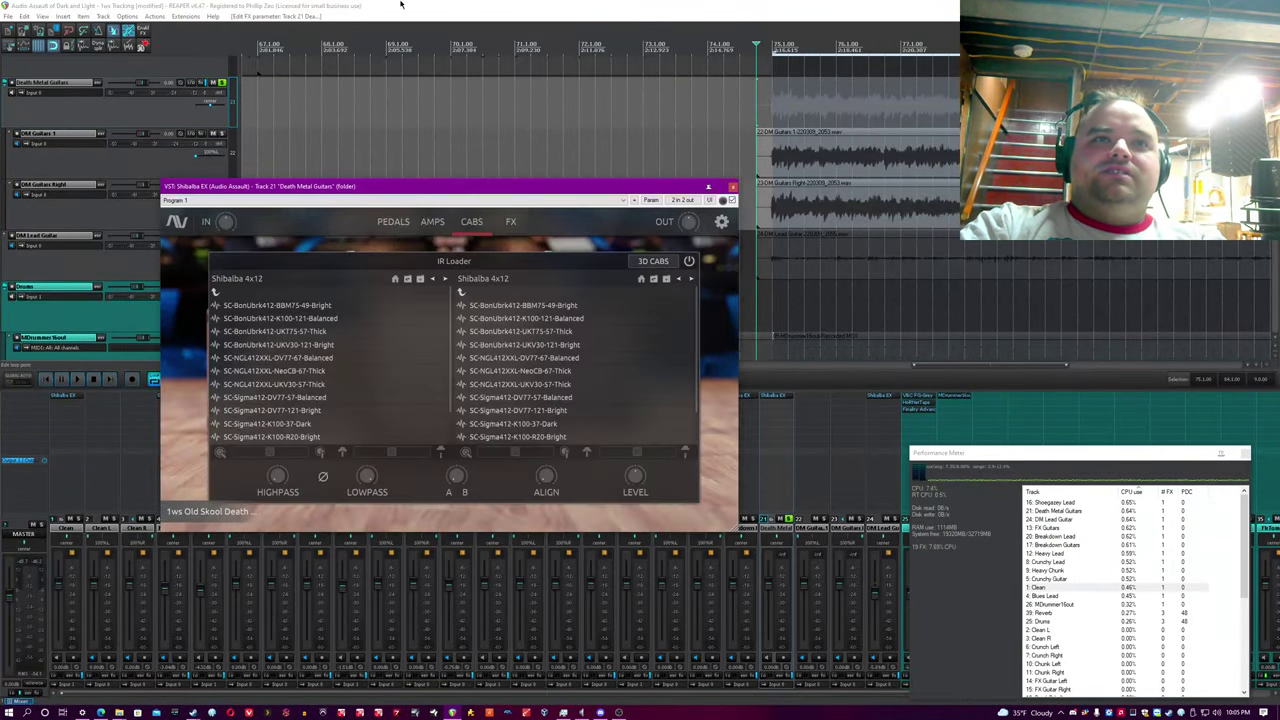
{"action": "left_click_drag", "start_coordinate": [400, 187], "coordinate": [426, 171]}
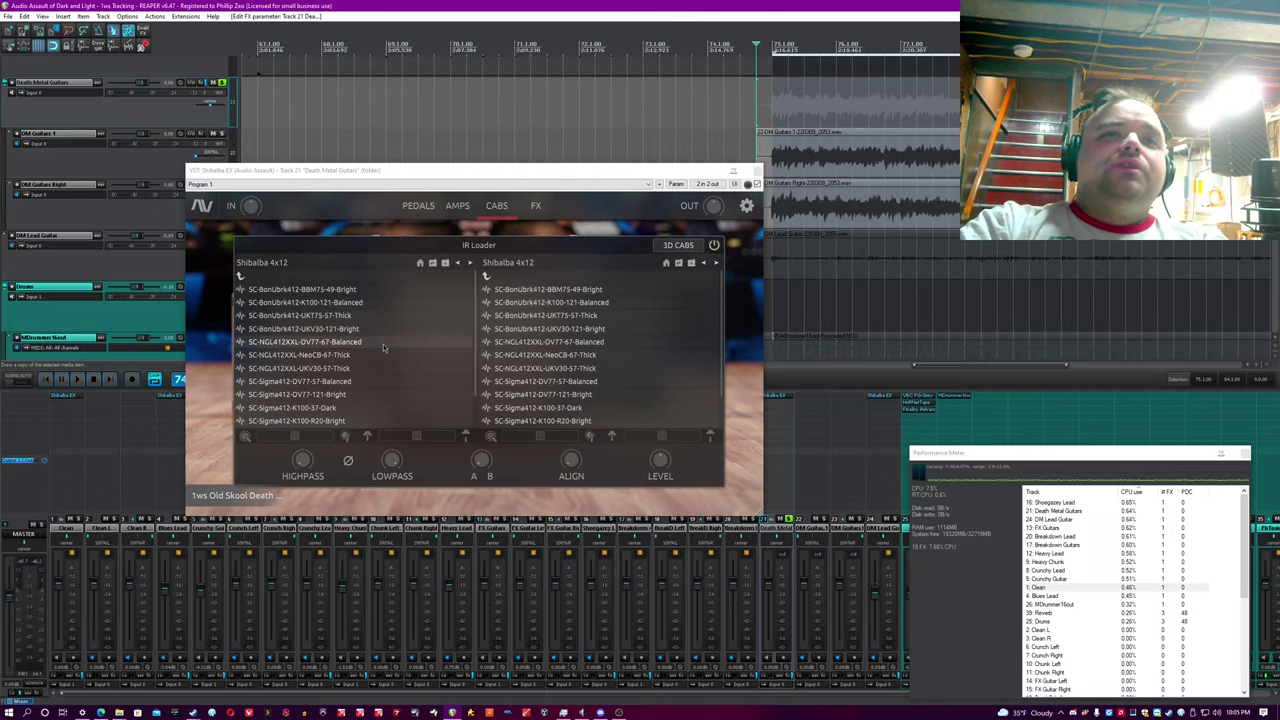
Select the Shibalba 4x12 impulse response for cab A of the Death Metal Guitars IR Loader and start playback.
{"action": "scroll", "coordinate": [383, 347], "scroll_direction": "down", "scroll_amount": 3}
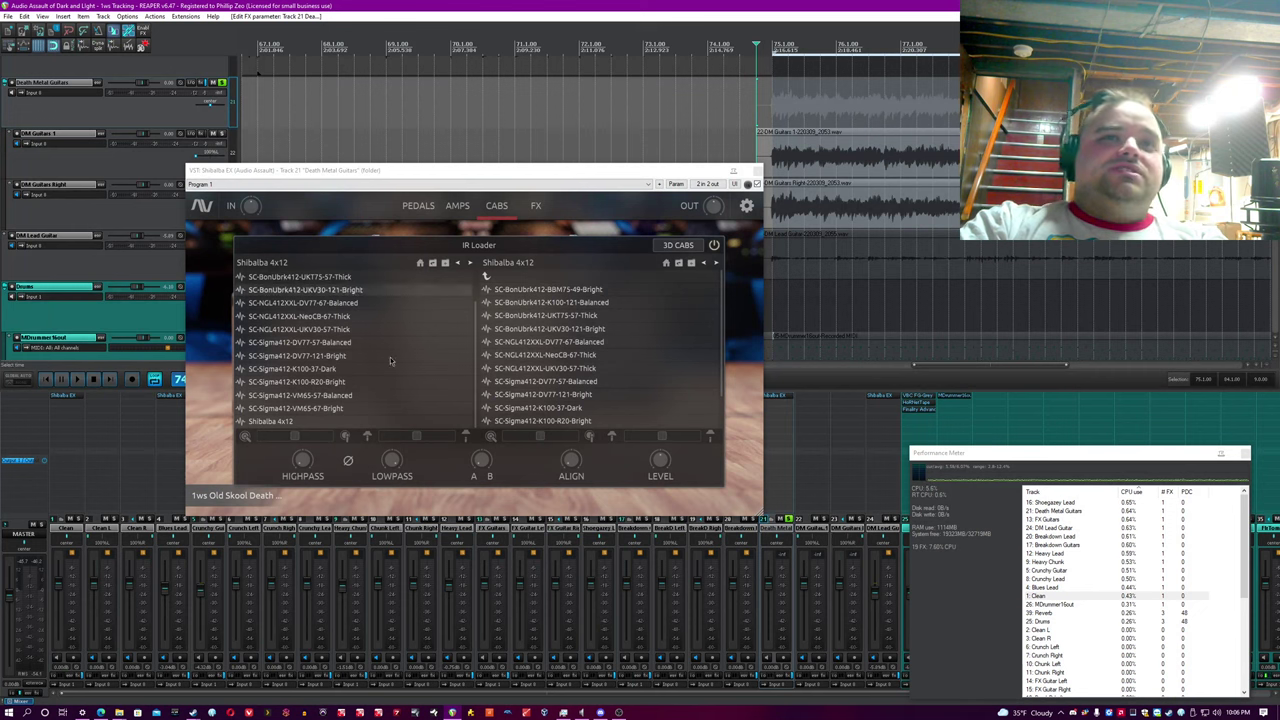
{"action": "left_click", "coordinate": [298, 428]}
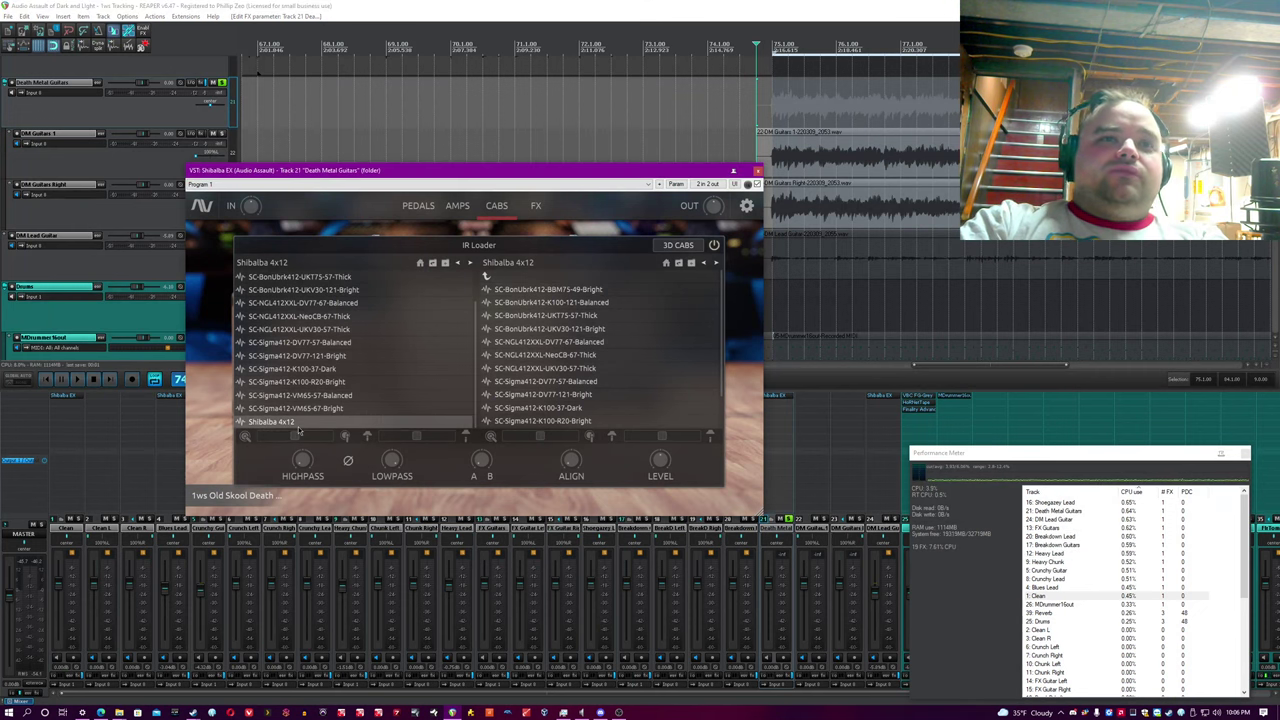
{"action": "key", "text": "space"}
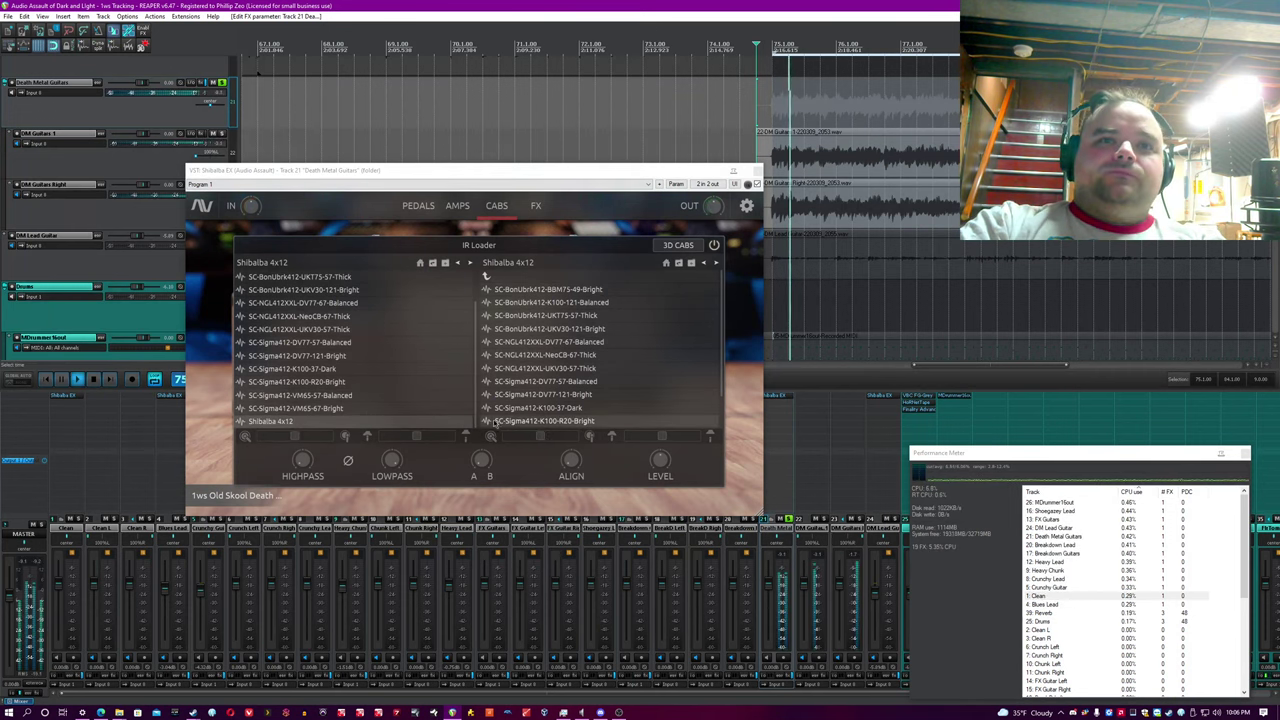
Switch from the IR Loader to the 3D Cabs view and back during playback to compare the two cab modes.
{"action": "left_click", "coordinate": [680, 246]}
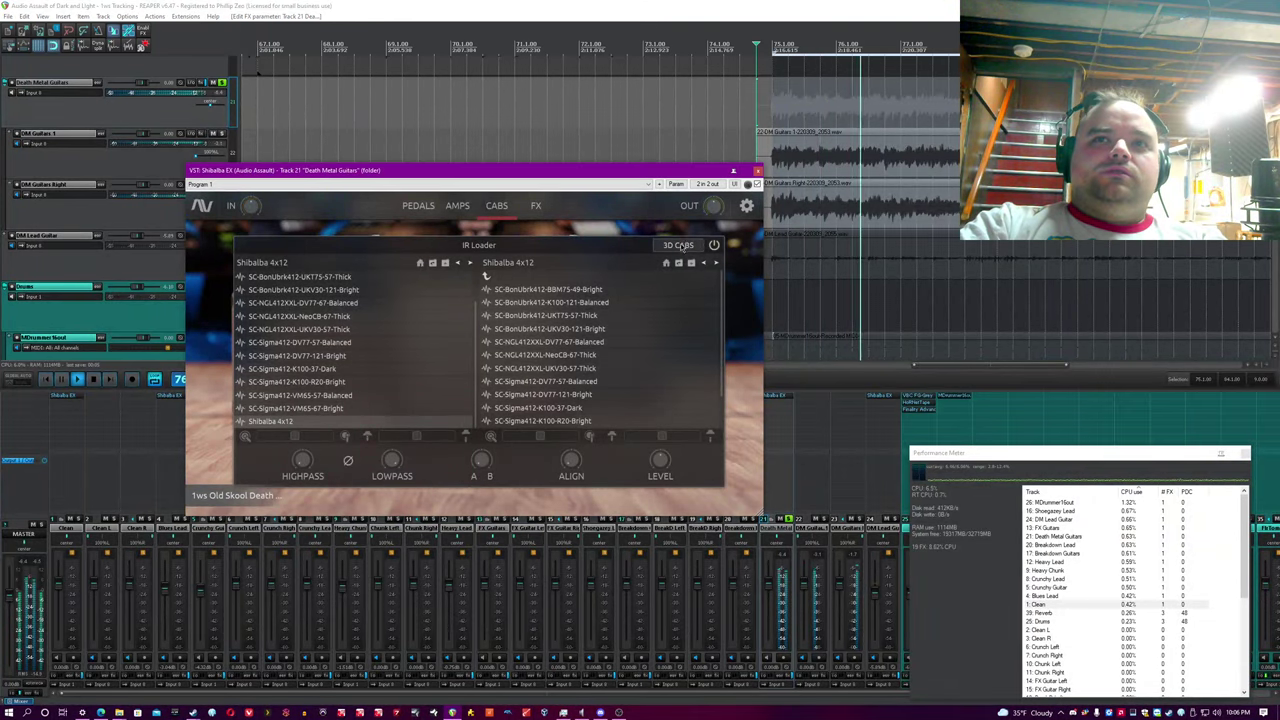
{"action": "left_click", "coordinate": [680, 246]}
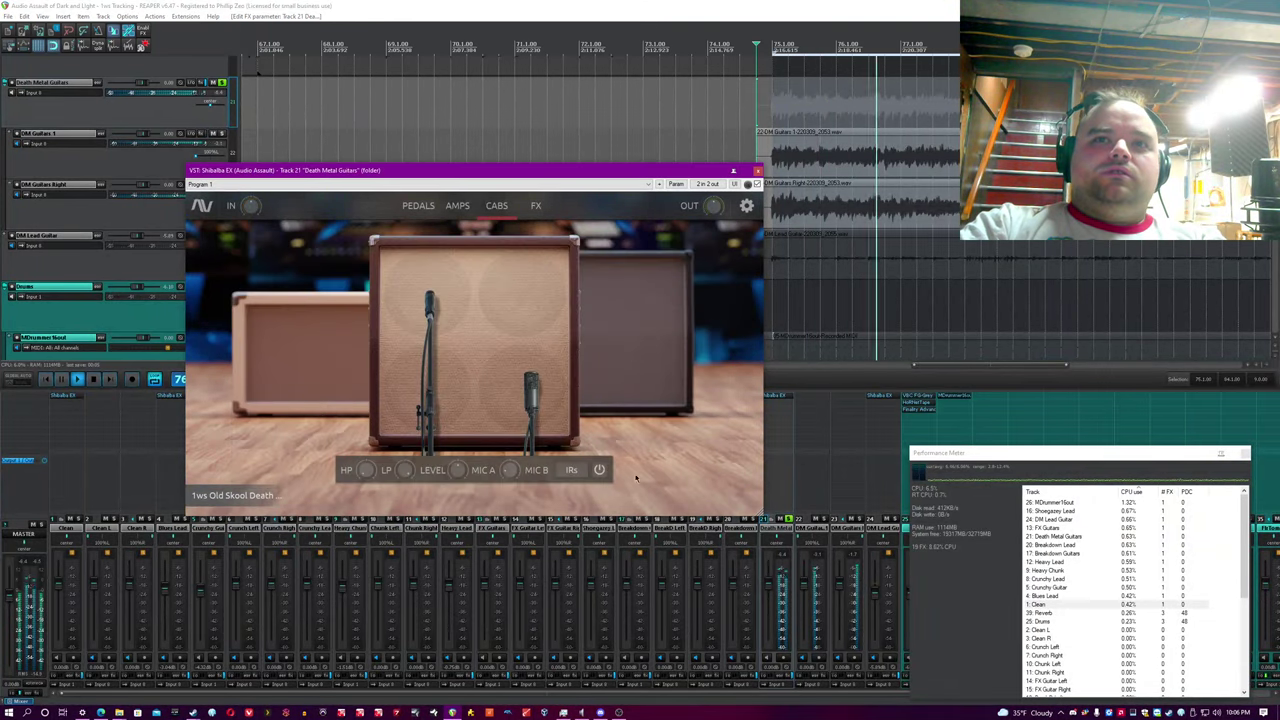
{"action": "left_click", "coordinate": [571, 472]}
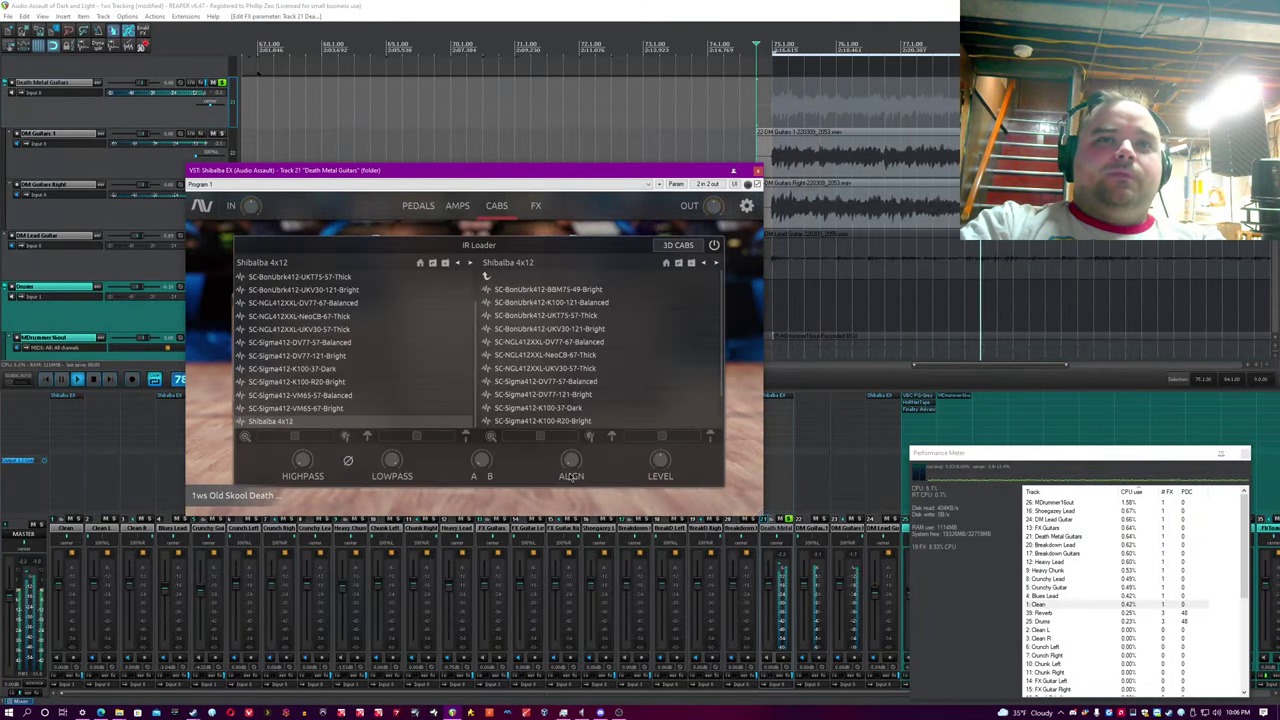
{"action": "left_click", "coordinate": [466, 5]}
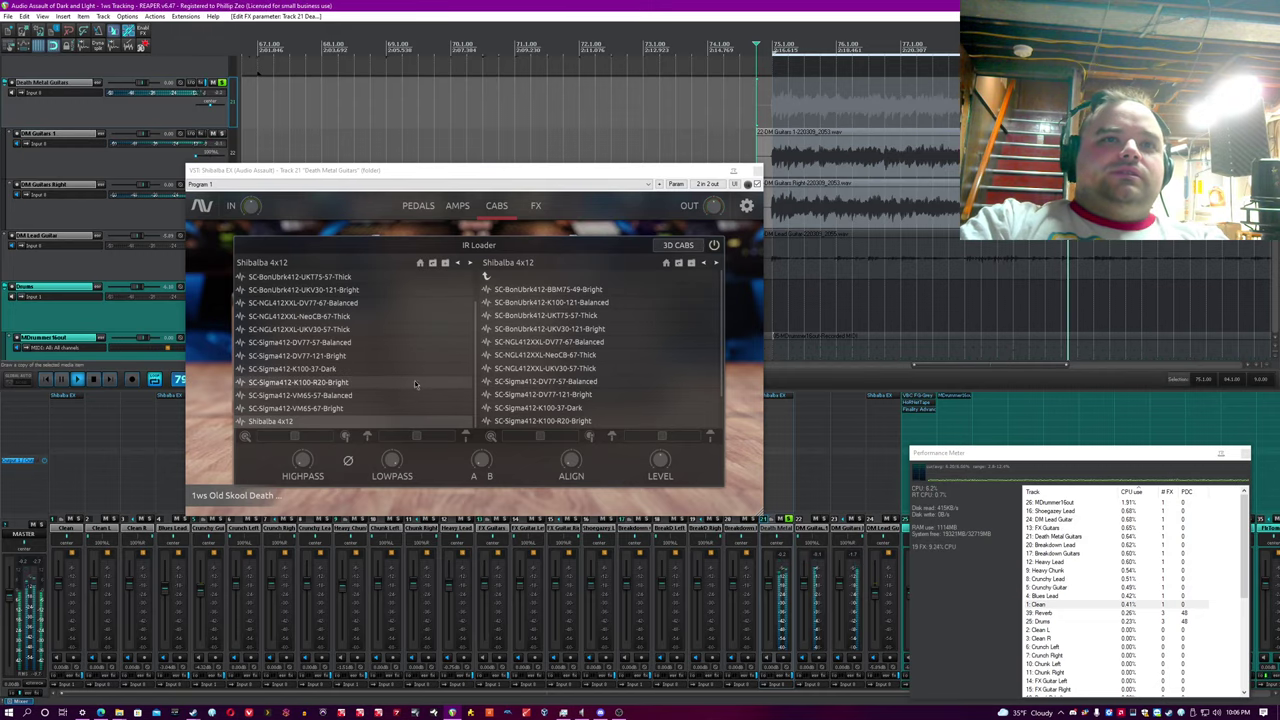
Try different settings of the two sliders under cab A's impulse response and save the project.
{"action": "left_click", "coordinate": [277, 444]}
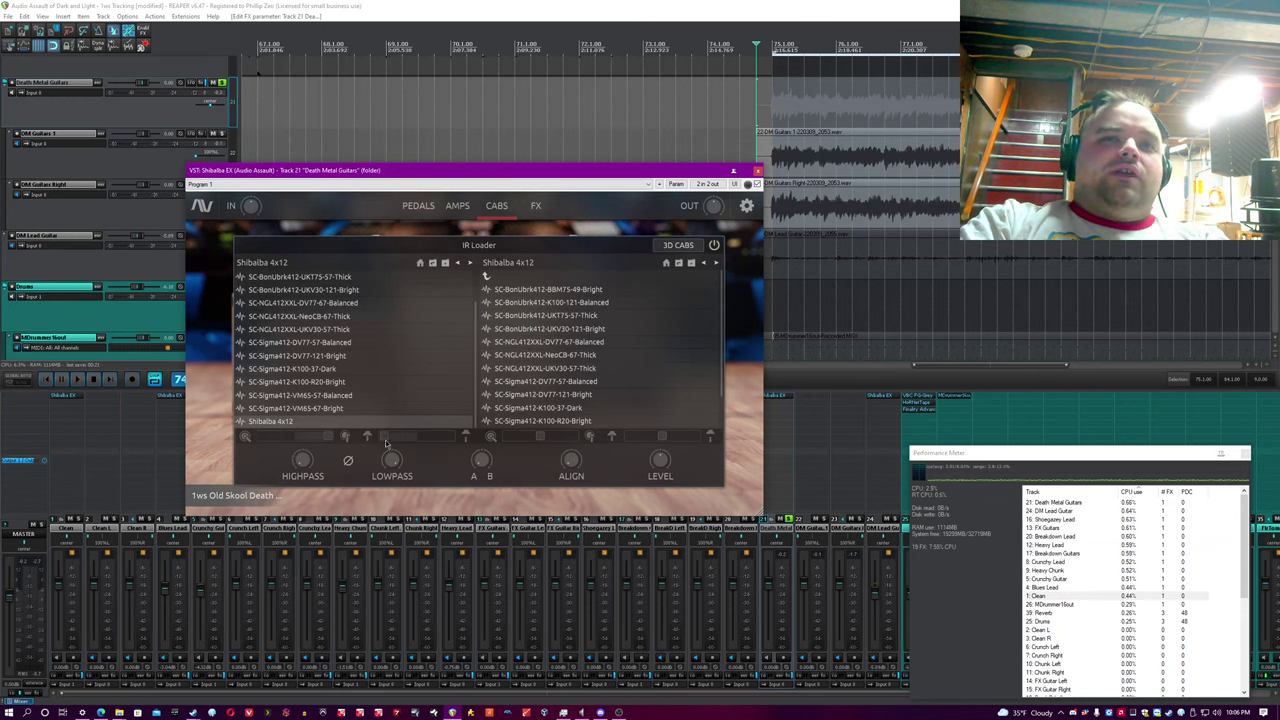
{"action": "left_click", "coordinate": [305, 5]}
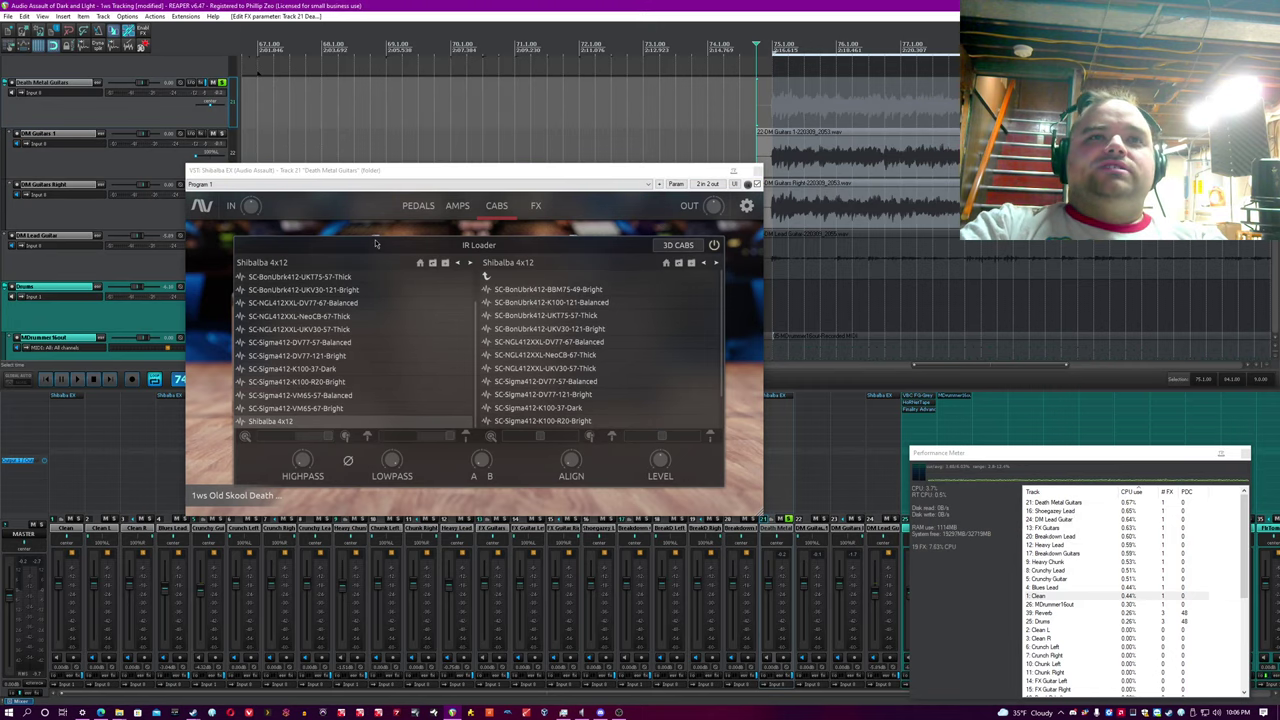
{"action": "left_click", "coordinate": [332, 440]}
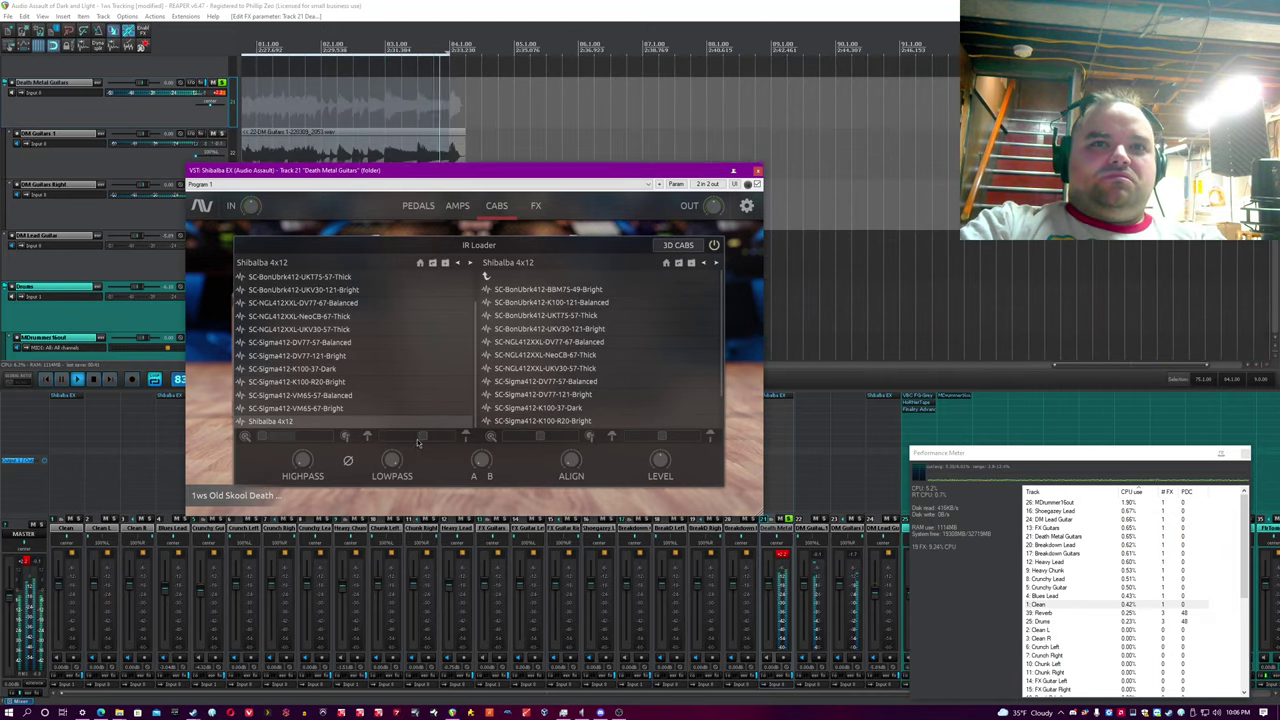
{"action": "key", "text": "ctrl+s"}
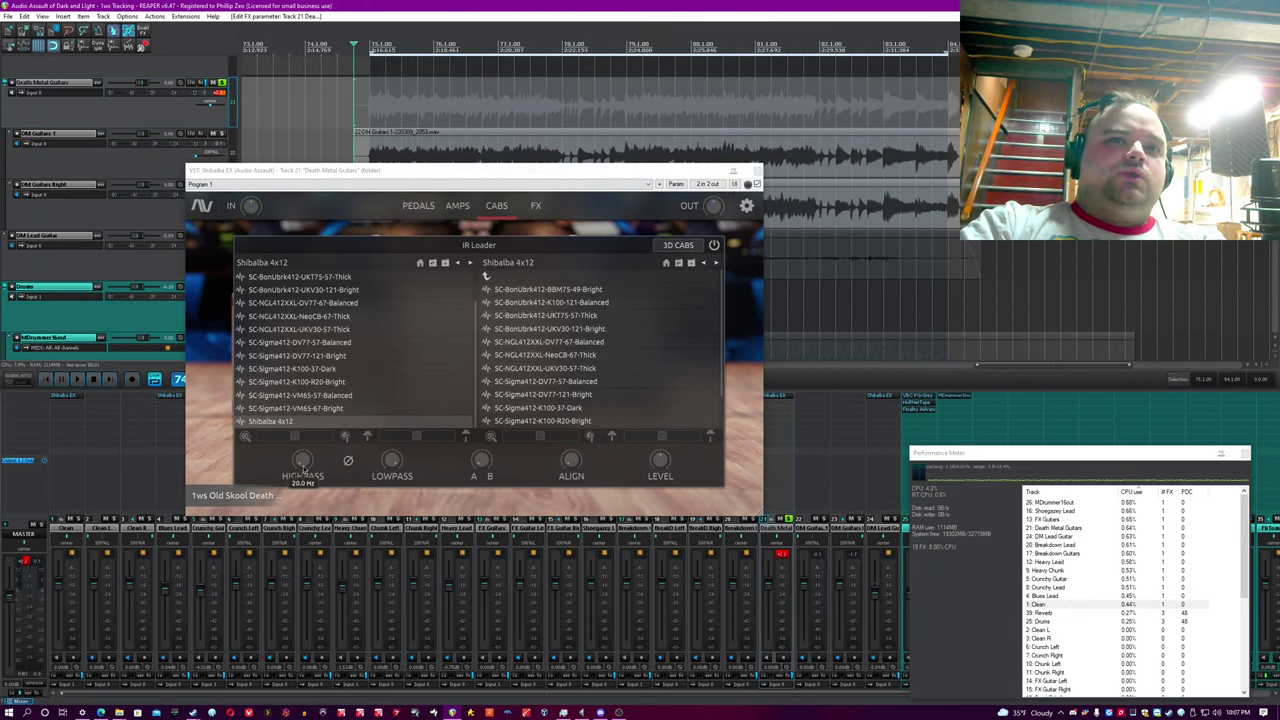
Adjust the IR Loader's Highpass knob during playback and save the project.
{"action": "key", "text": "space"}
{"action": "left_click_drag", "start_coordinate": [304, 468], "coordinate": [305, 449]}
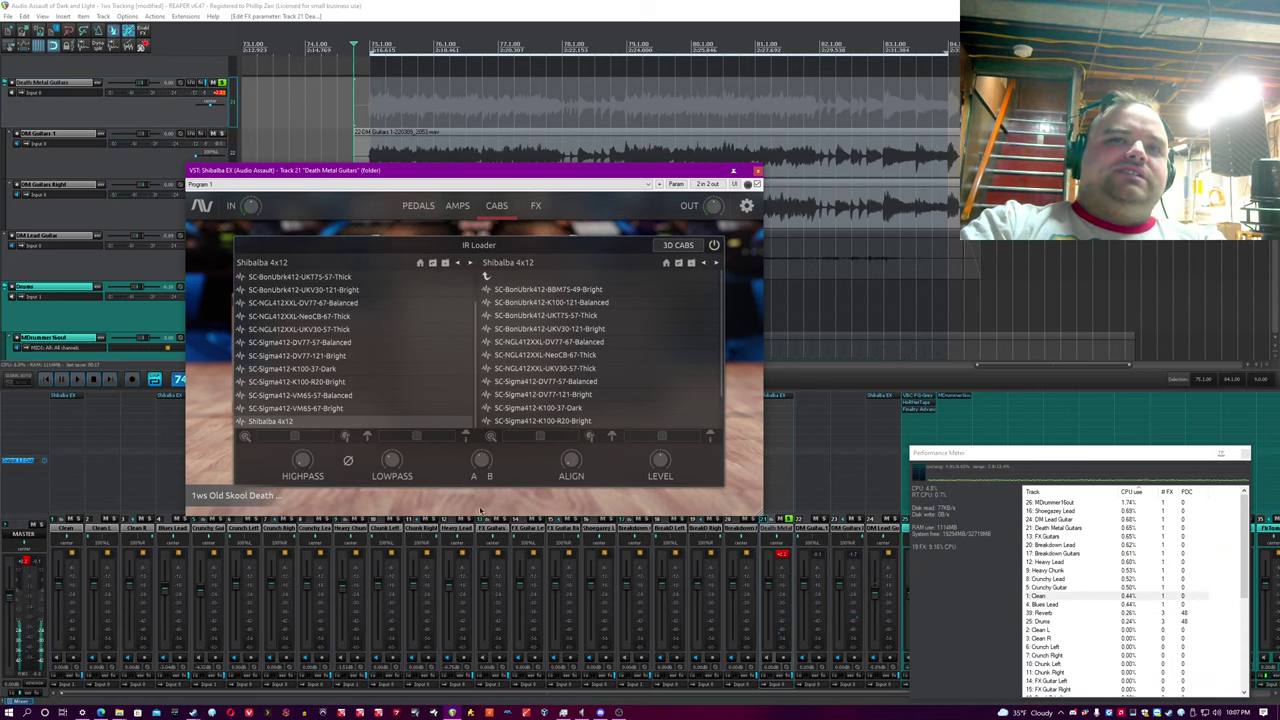
{"action": "left_click", "coordinate": [518, 7]}
{"action": "key", "text": "ctrl+s"}
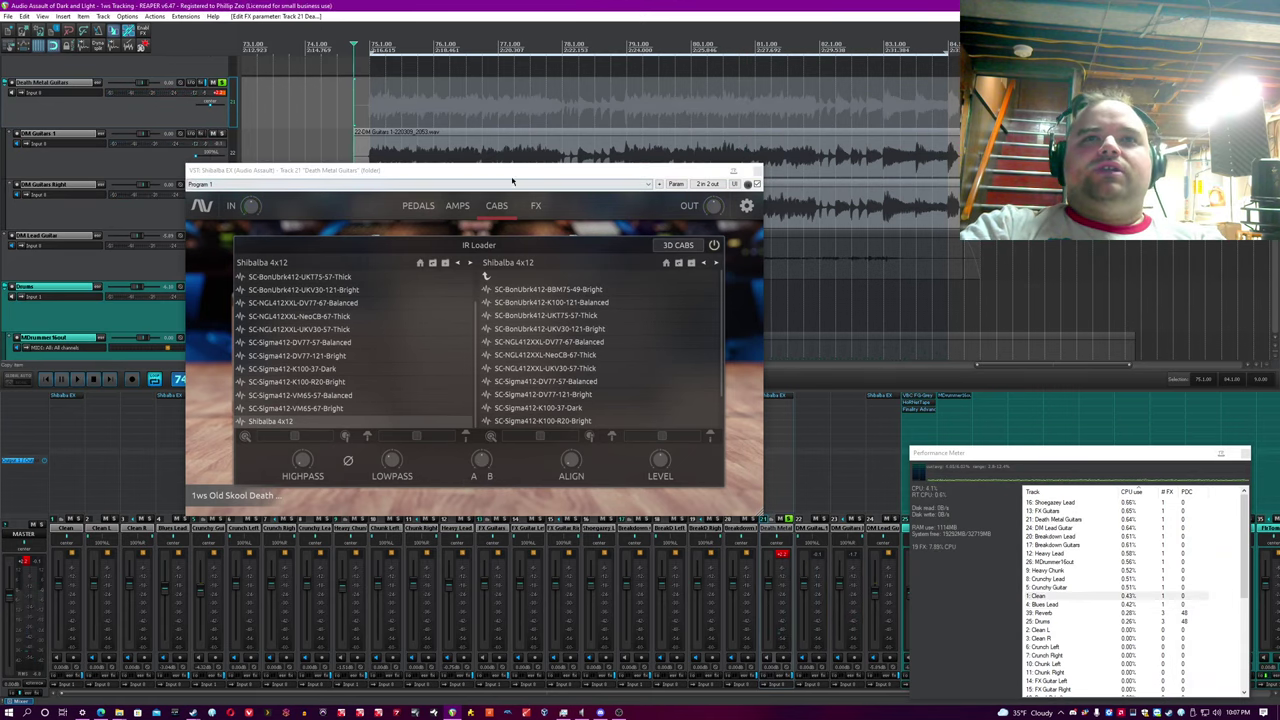
Load SC-BonUbrk412-K100-121-Balanced into cab B and SC-NGL412XXL-UKV30-57-Thick into cab A, then audition the blend in playback.
{"action": "left_click", "coordinate": [550, 302]}
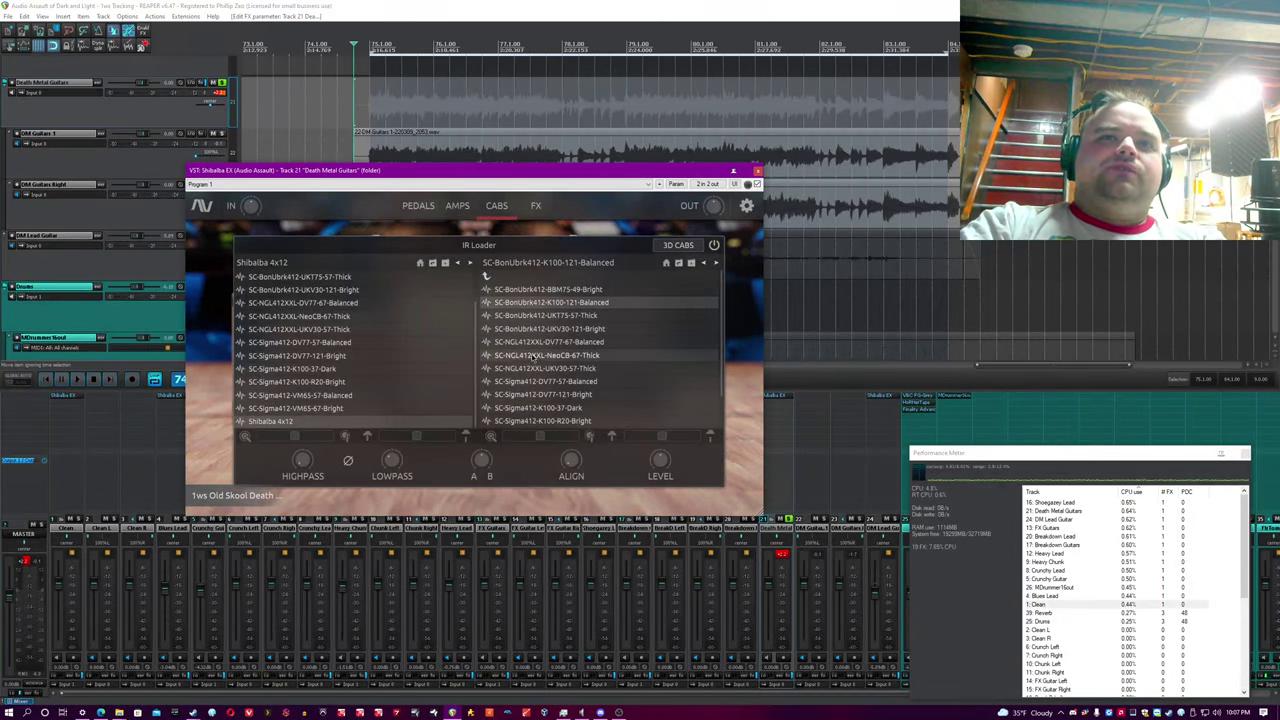
{"action": "scroll", "coordinate": [348, 394], "scroll_direction": "up", "scroll_amount": 1}
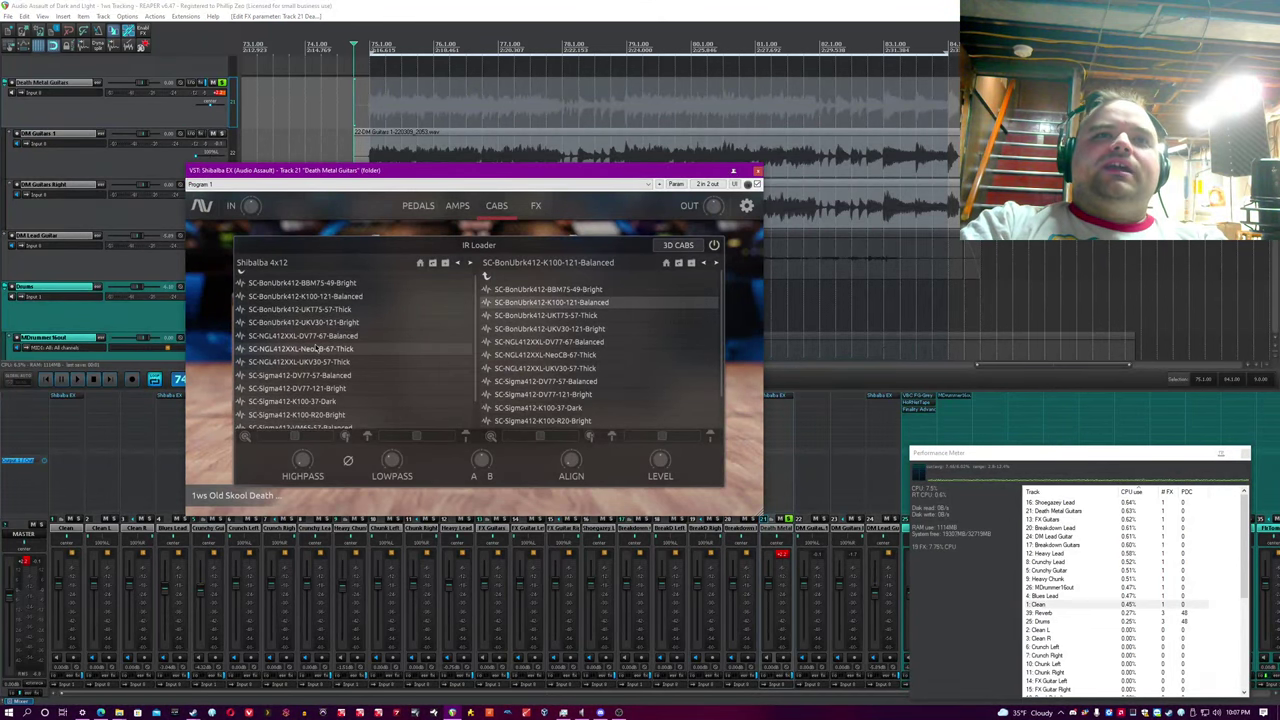
{"action": "left_click", "coordinate": [300, 361]}
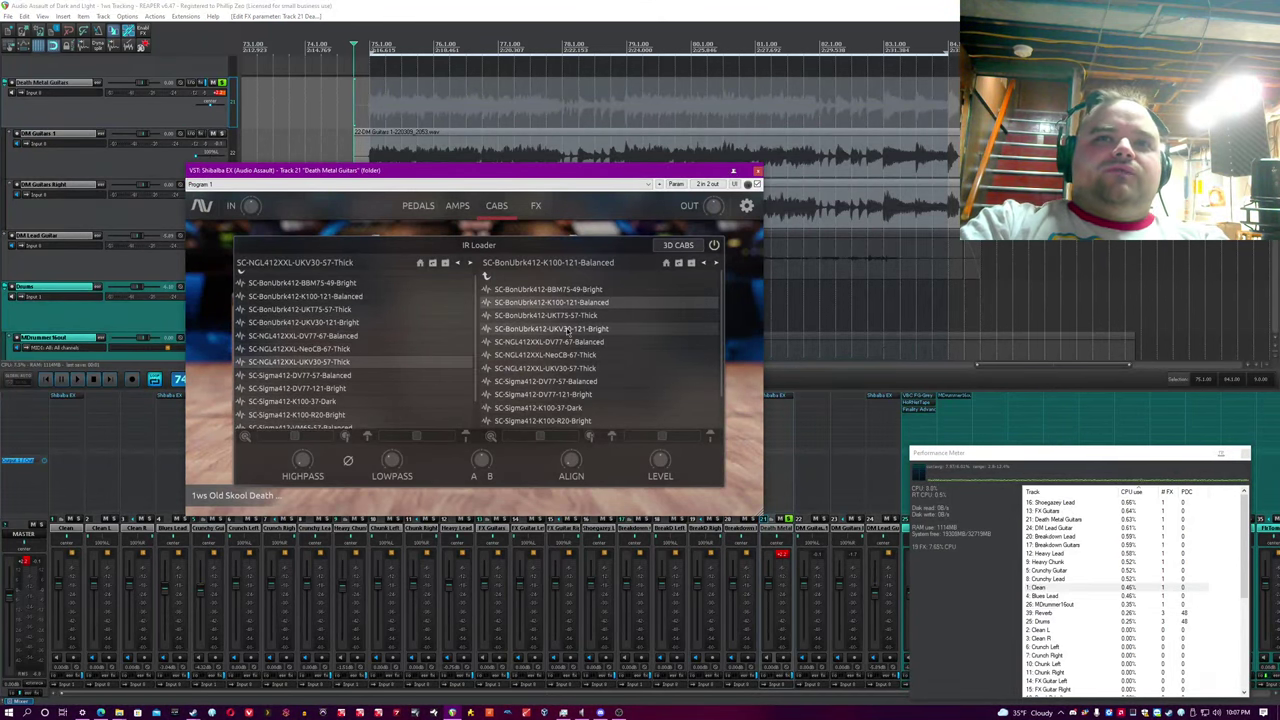
{"action": "key", "text": "space"}
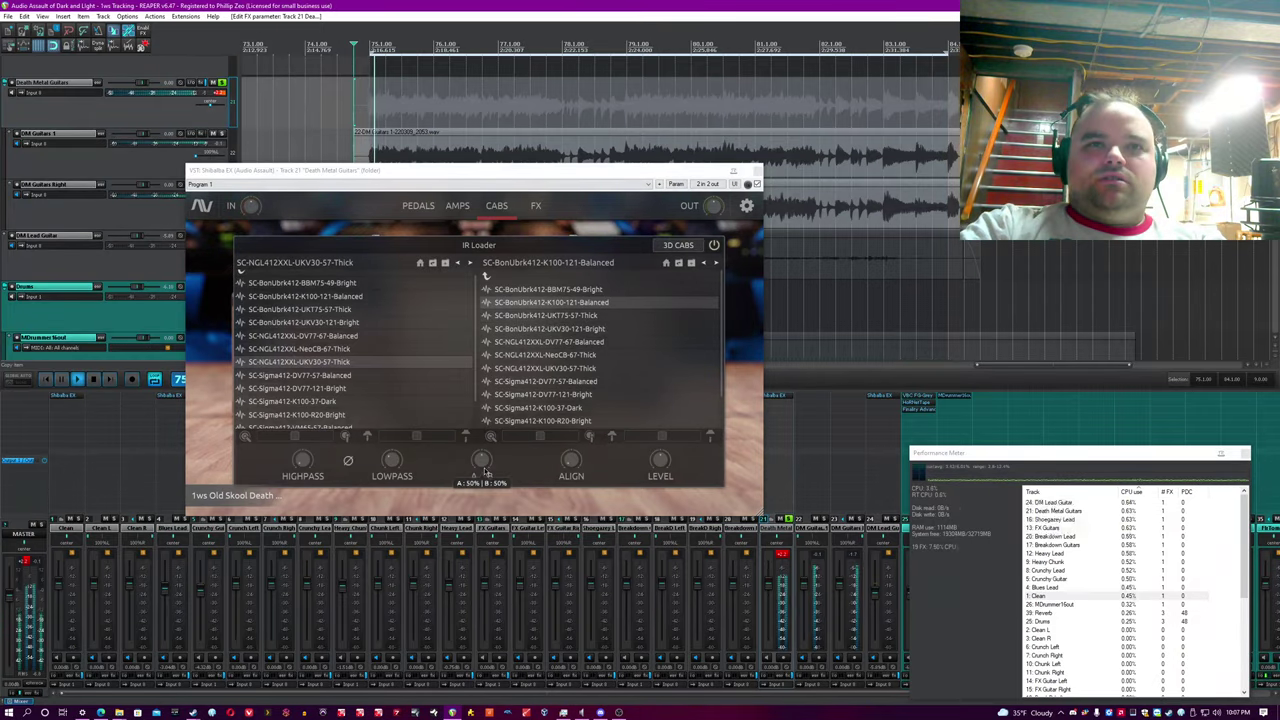
{"action": "left_click", "coordinate": [298, 440]}
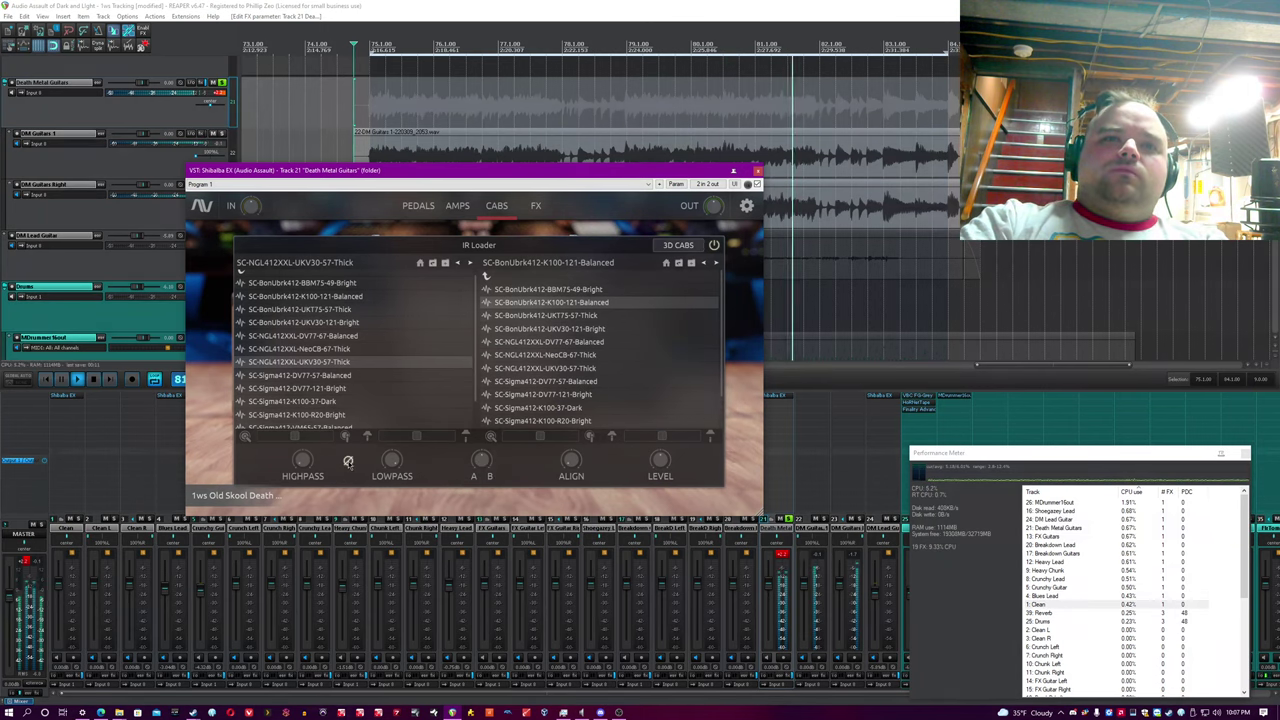
{"action": "key", "text": "space"}
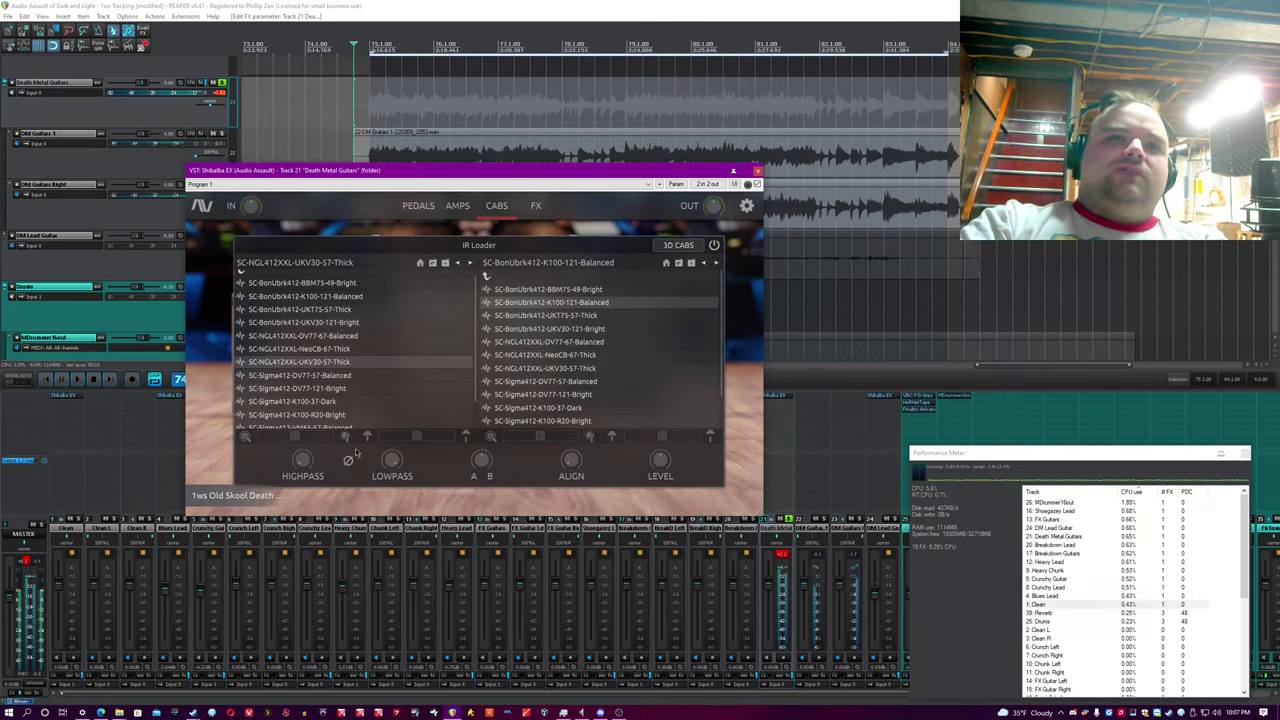
Play the soloed Death Metal Guitars from 75.1.00 and try the IR Loader's Align knob on the two impulse responses.
{"action": "left_click", "coordinate": [562, 137]}
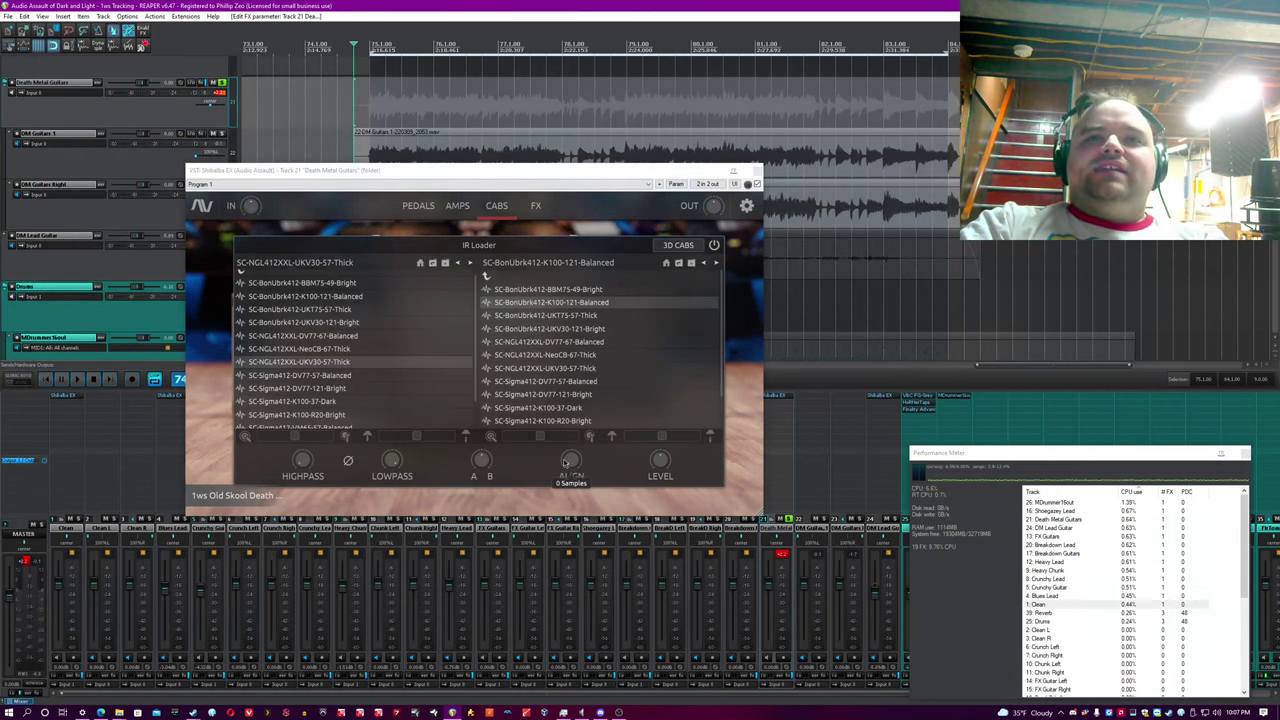
{"action": "mouse_move", "coordinate": [573, 460]}
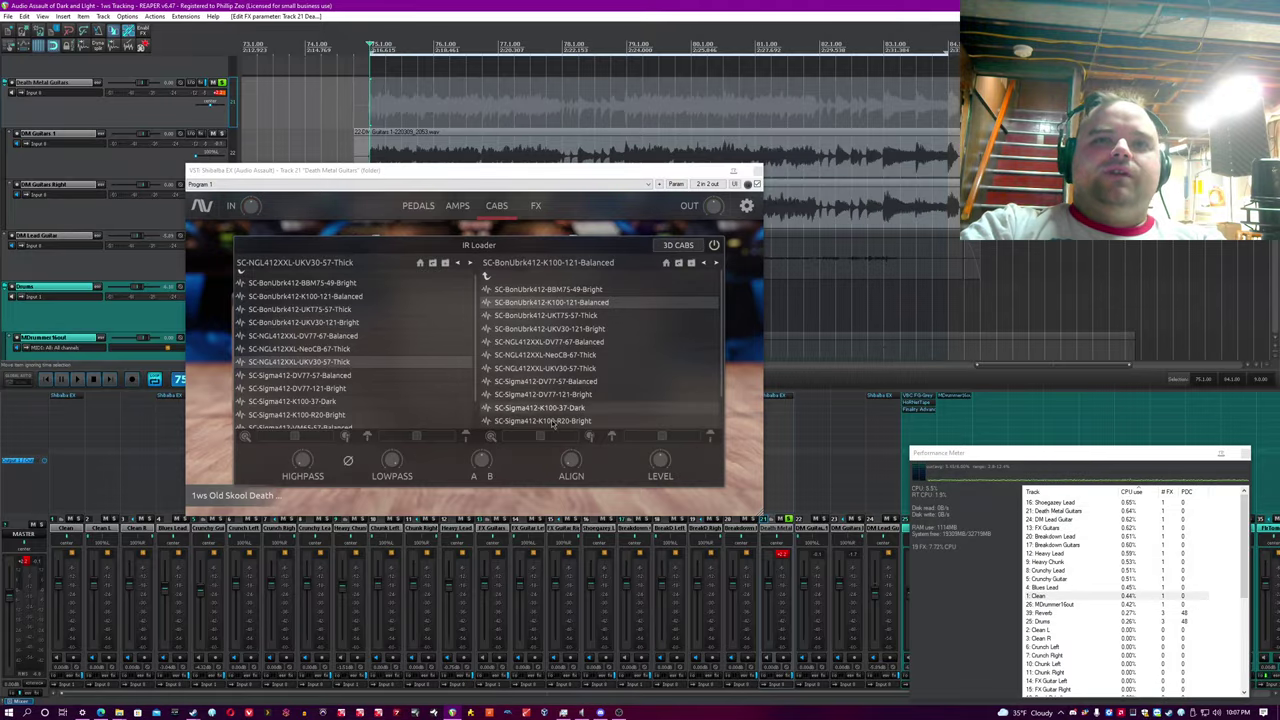
{"action": "key", "text": "space"}
{"action": "left_click", "coordinate": [575, 457]}
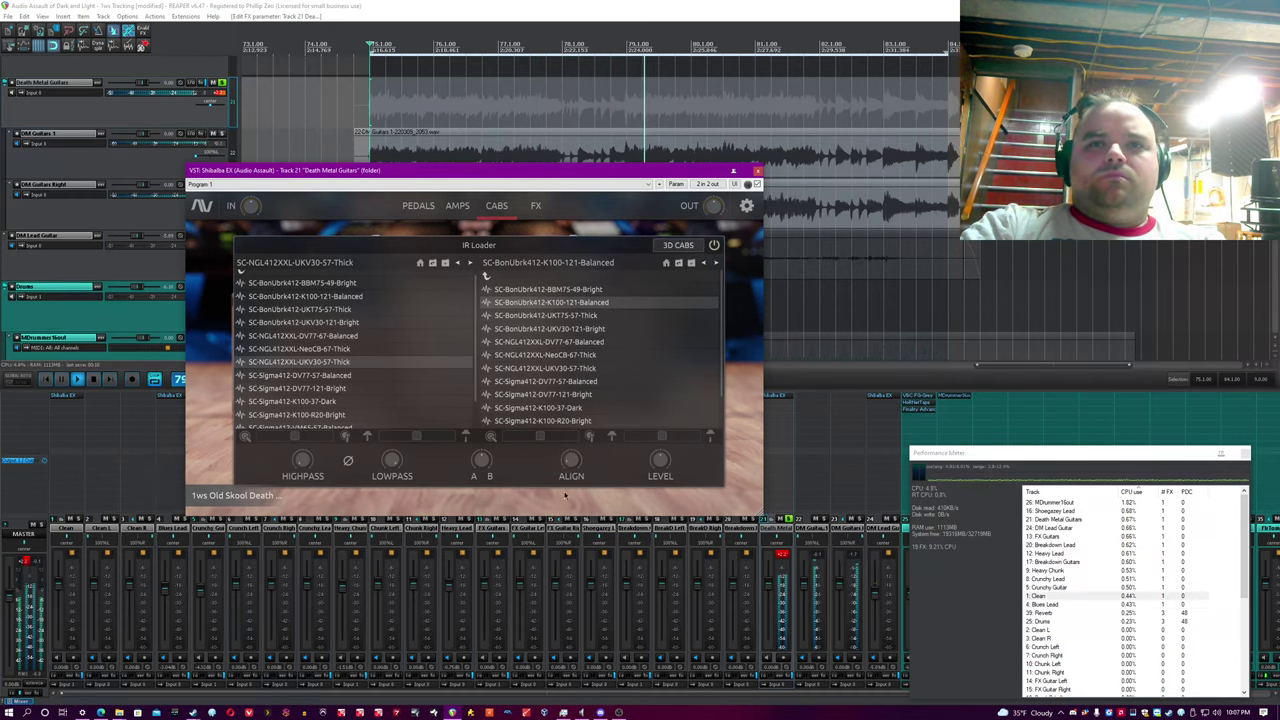
Adjust the IR Loader's Align knob during playback, load SC-BonUbrk412-BBM75-49-Bright into cab B and stop playback.
{"action": "left_click_drag", "start_coordinate": [572, 468], "coordinate": [576, 472]}
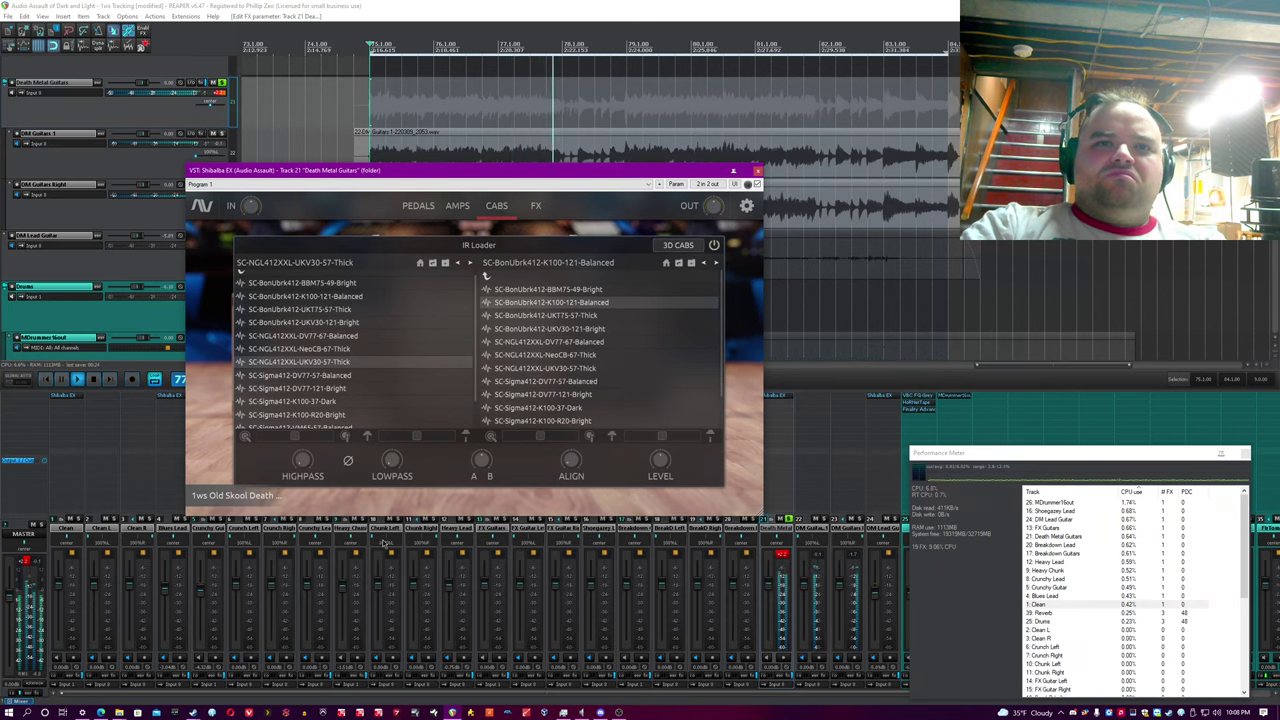
{"action": "left_click", "coordinate": [560, 289]}
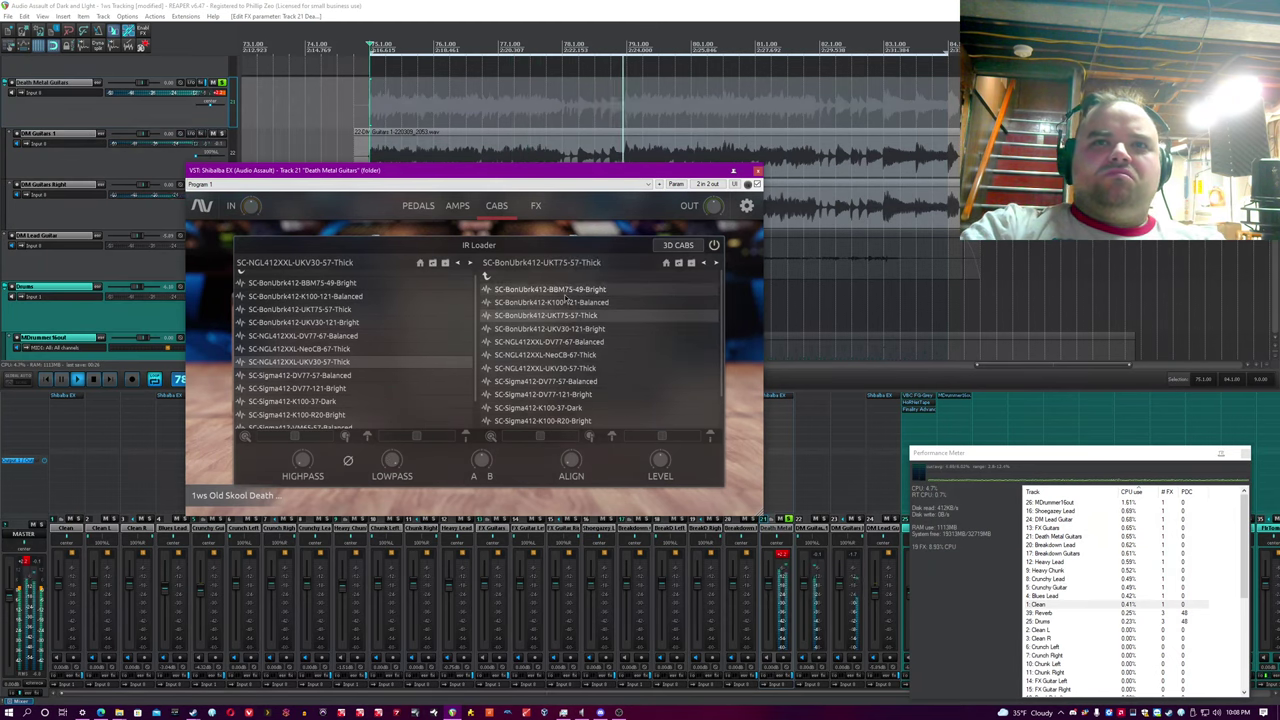
{"action": "mouse_move", "coordinate": [580, 471]}
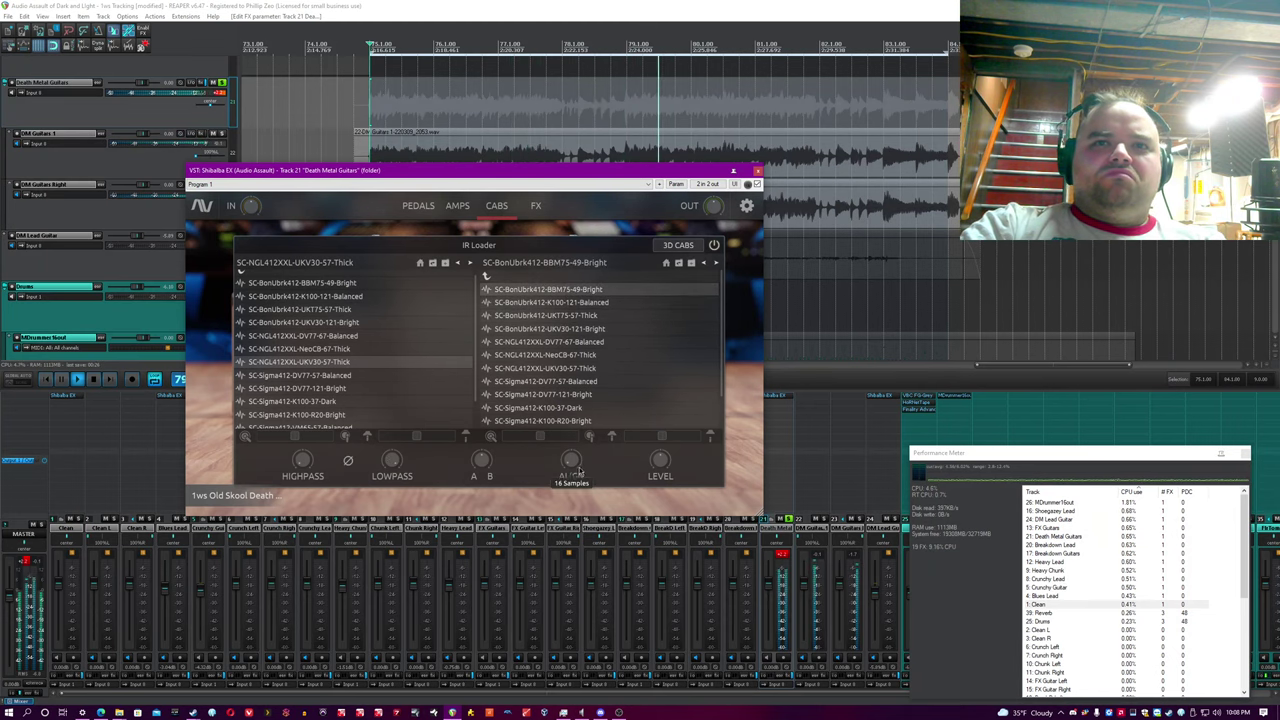
{"action": "left_click", "coordinate": [514, 4]}
{"action": "key", "text": "space"}
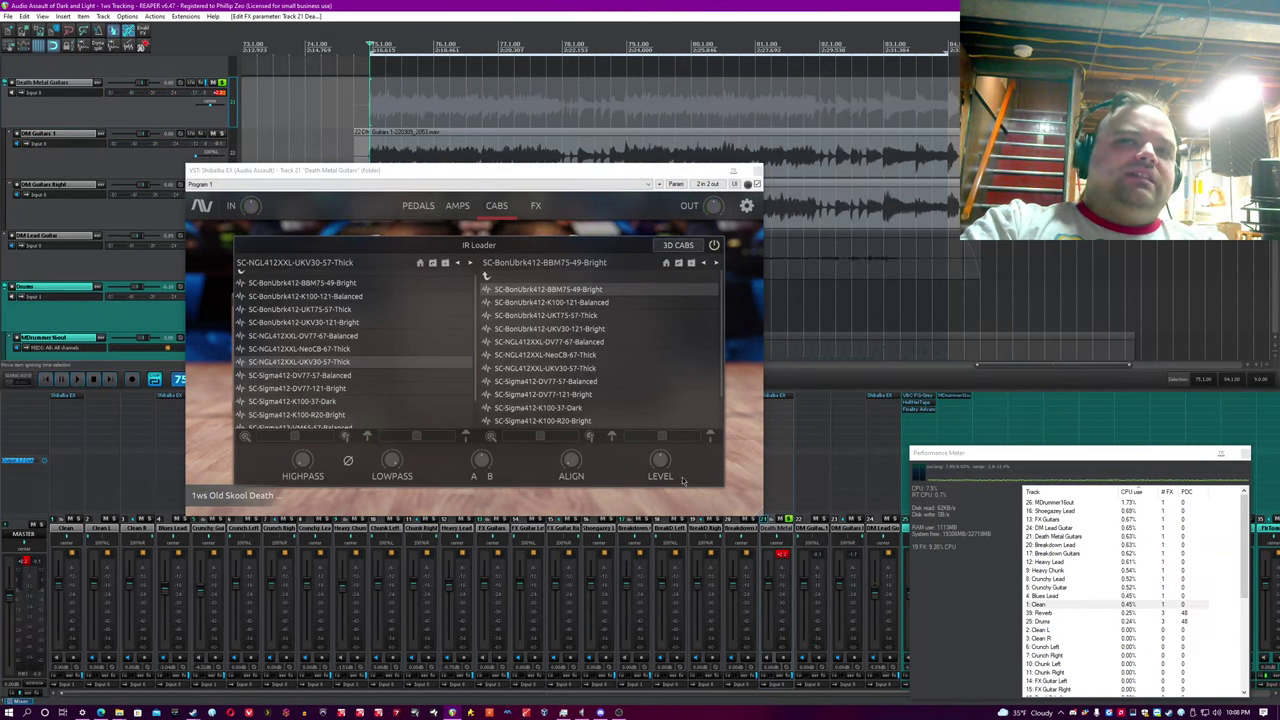
Compare the 3D cabs with the blended impulse responses by switching between them during playback, finishing on the IR Loader.
{"action": "mouse_move", "coordinate": [656, 460]}
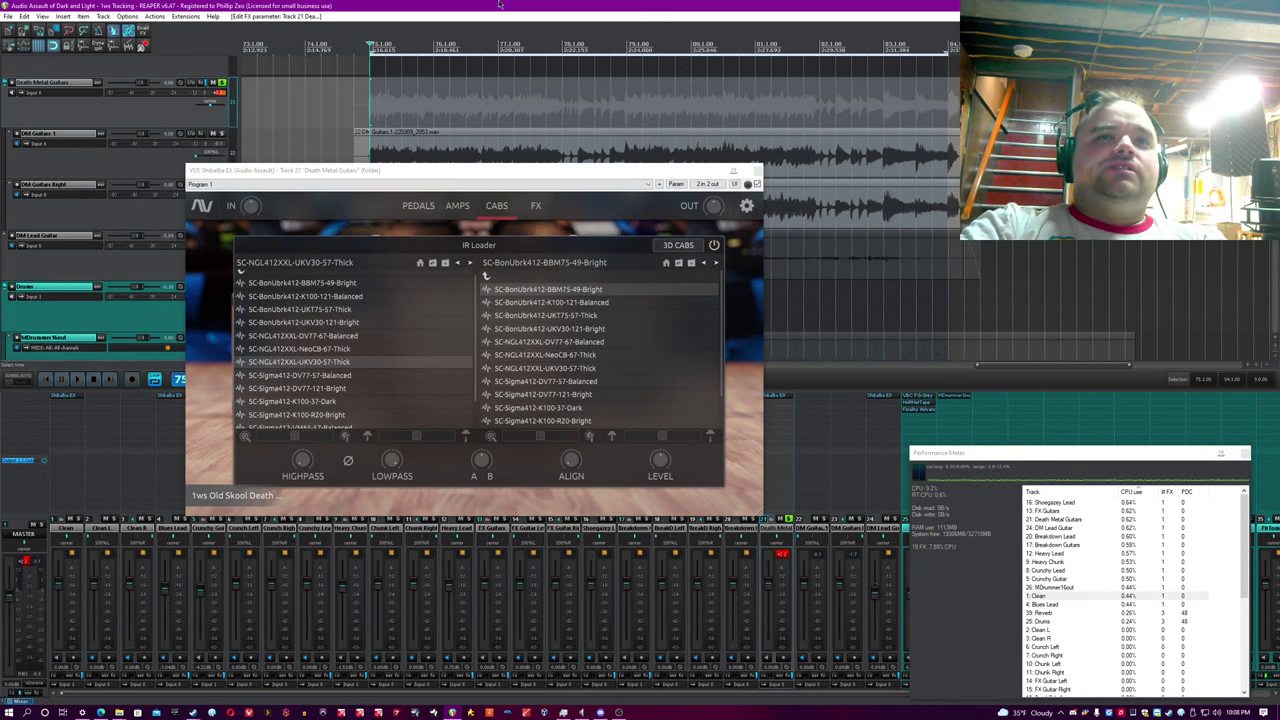
{"action": "left_click", "coordinate": [654, 295]}
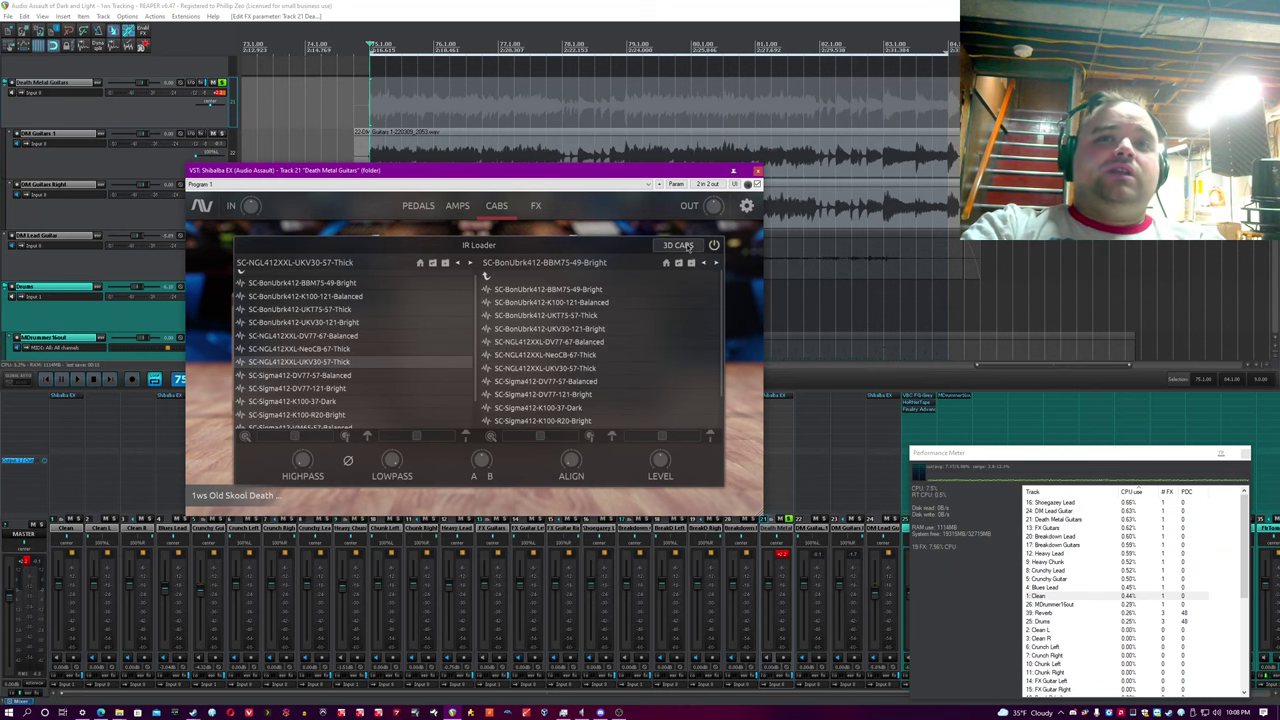
{"action": "left_click", "coordinate": [550, 4]}
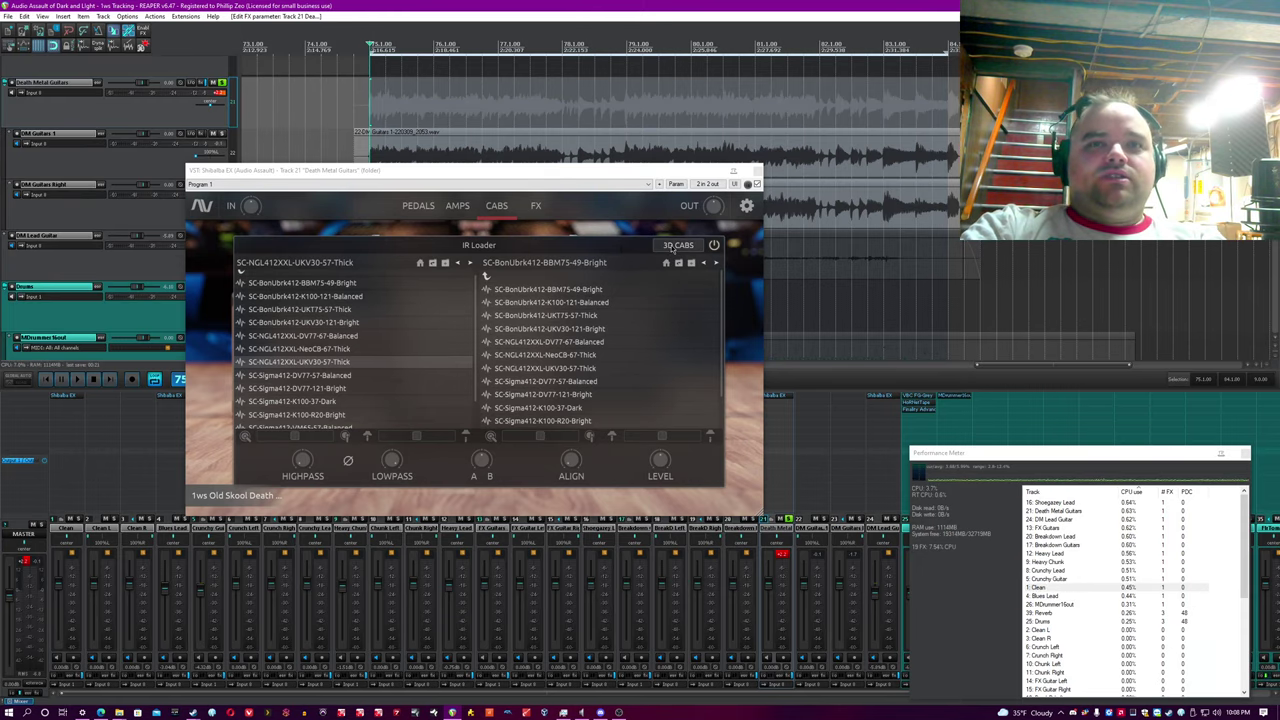
{"action": "left_click", "coordinate": [677, 246]}
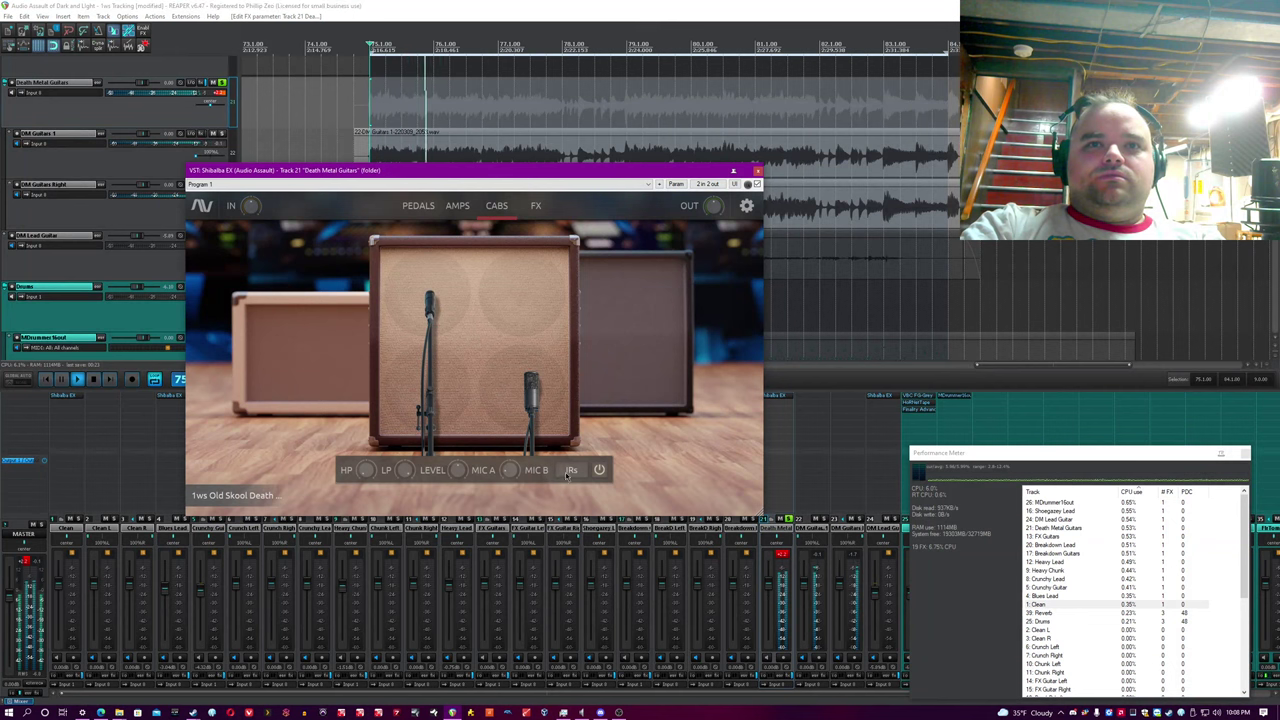
{"action": "left_click", "coordinate": [570, 471]}
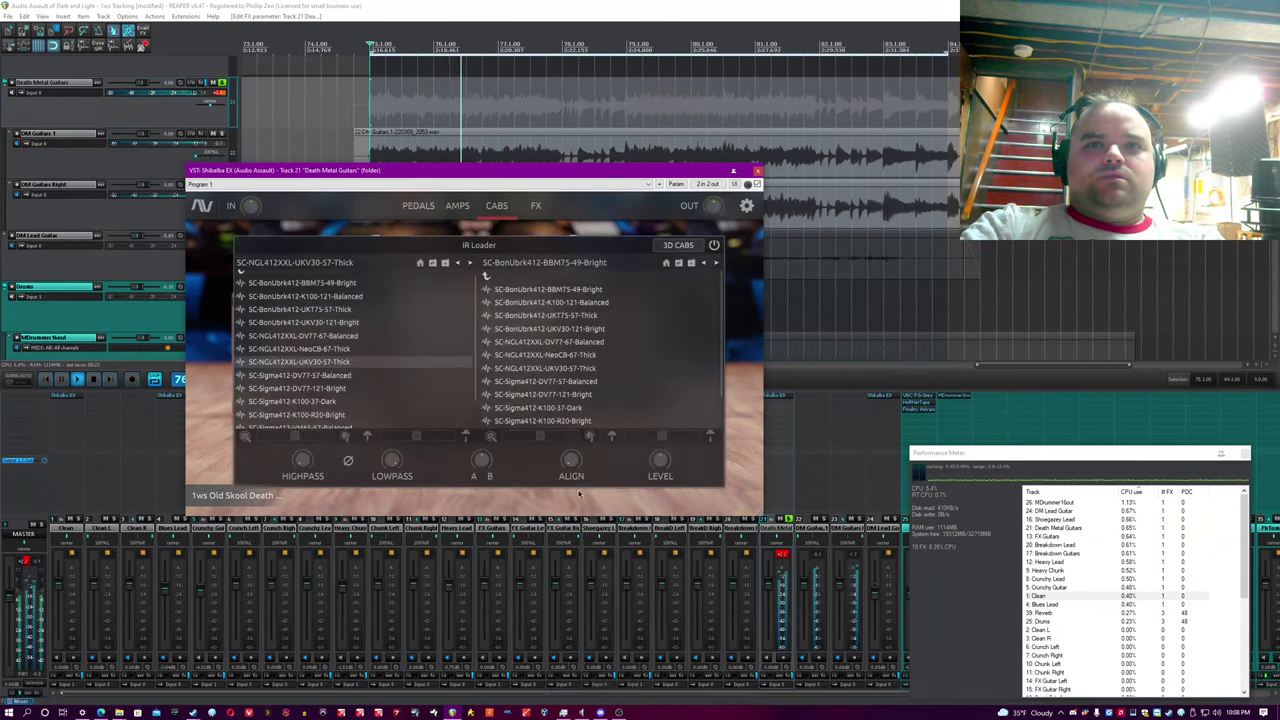
{"action": "left_click", "coordinate": [665, 247]}
{"action": "left_click", "coordinate": [570, 470]}
{"action": "left_click", "coordinate": [618, 4]}
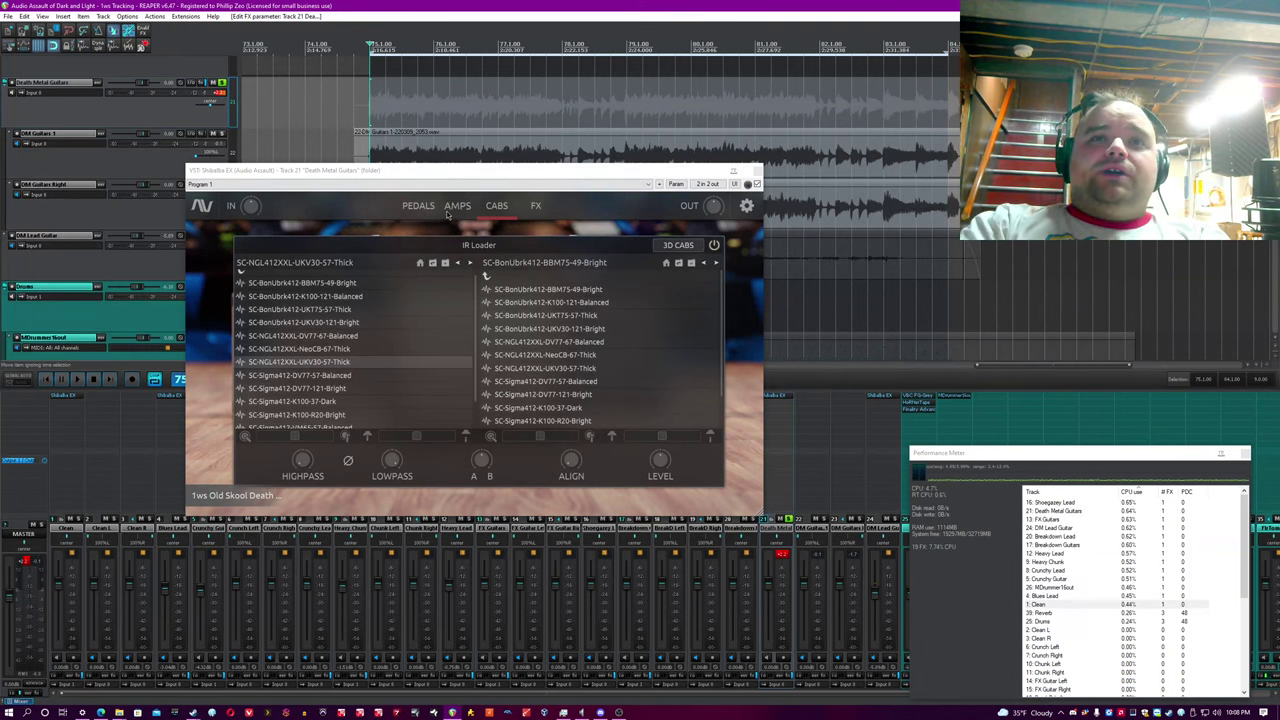
Review the FX rack and the pedals of the Death Metal Guitars' Shibalba EX and close the plugin window.
{"action": "left_click", "coordinate": [535, 207]}
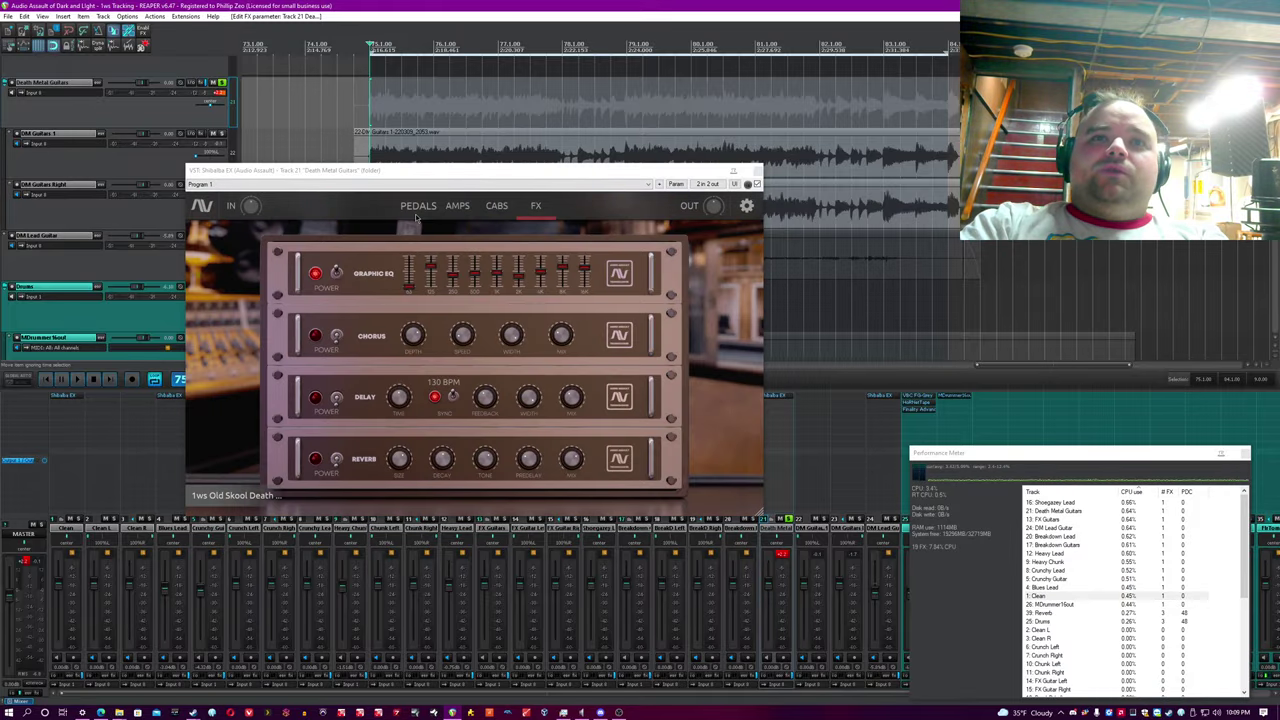
{"action": "left_click", "coordinate": [418, 207]}
{"action": "left_click", "coordinate": [487, 4]}
{"action": "left_click", "coordinate": [757, 170]}
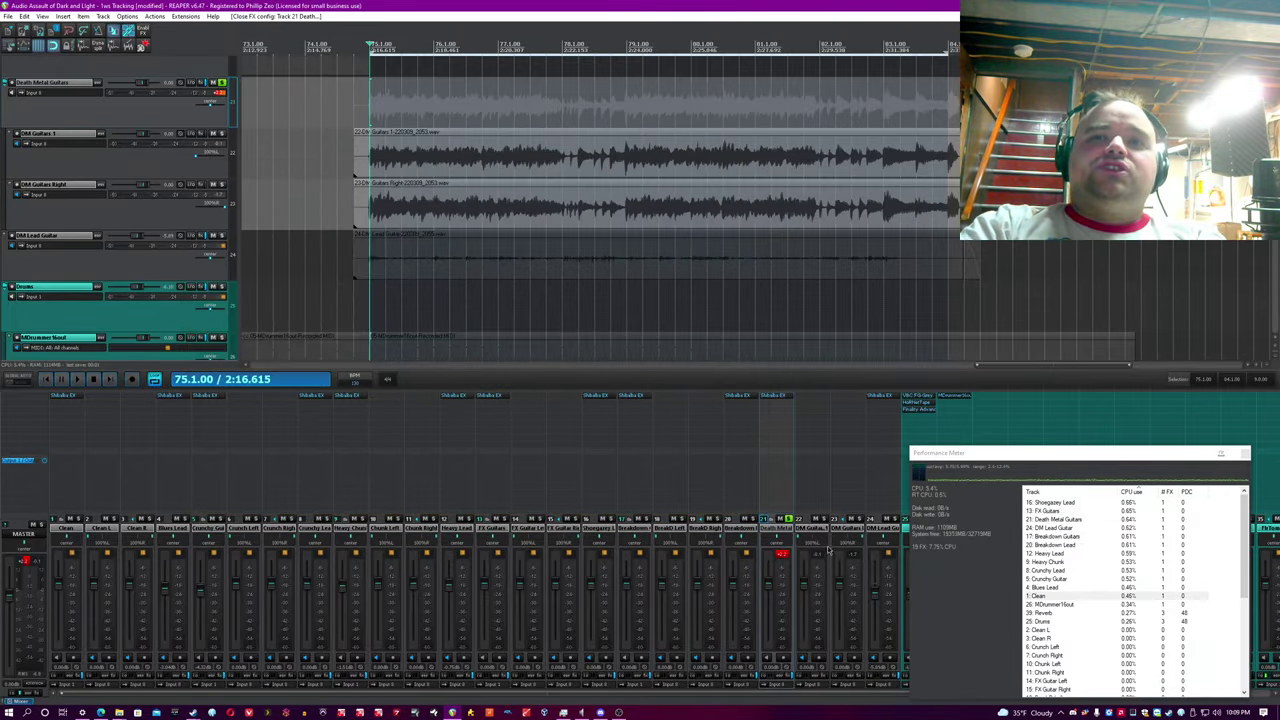